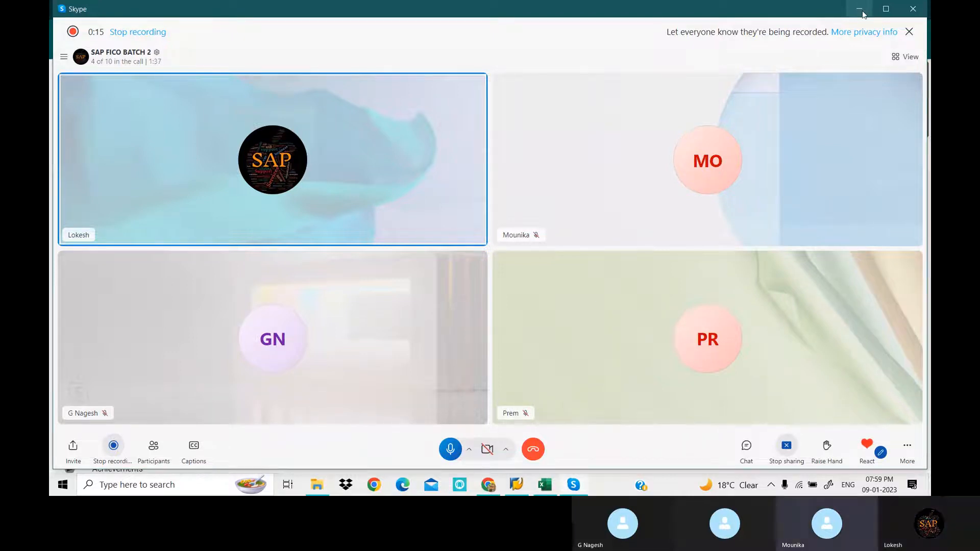
Minimize the Skype call window to work in the TABLES sheet of the With Holding Tax workbook in Excel
{"action": "left_click", "coordinate": [860, 11]}
{"action": "left_click", "coordinate": [858, 10]}
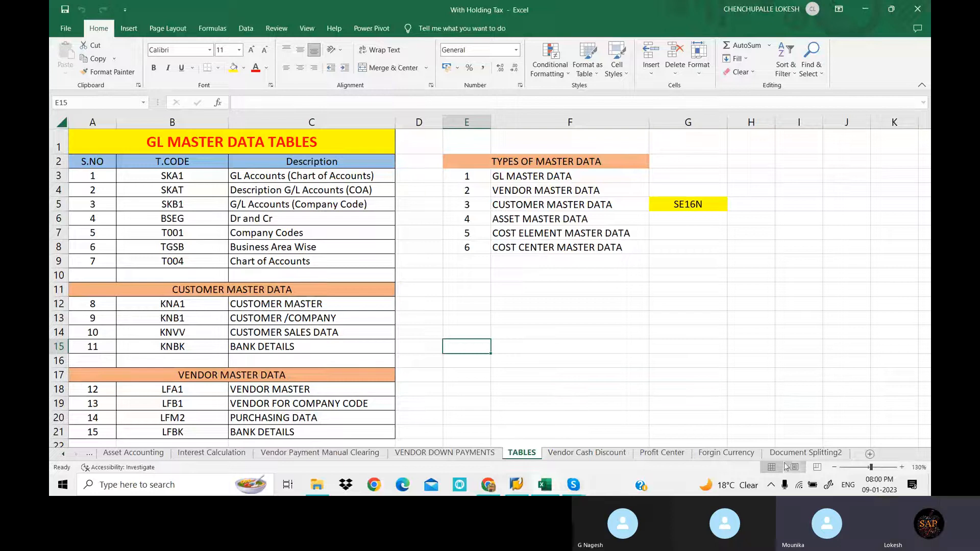
{"action": "left_click", "coordinate": [646, 321]}
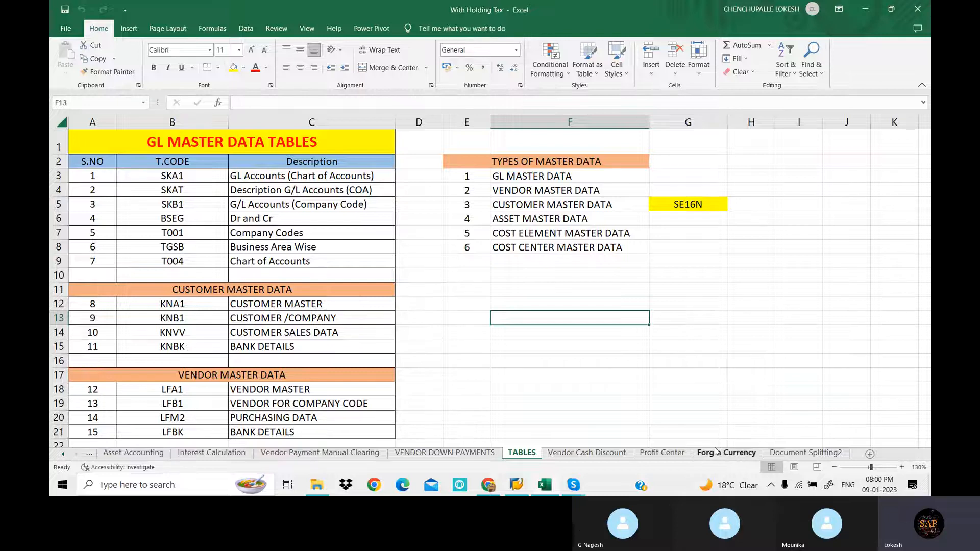
{"action": "left_click", "coordinate": [573, 485]}
{"action": "left_click", "coordinate": [540, 430]}
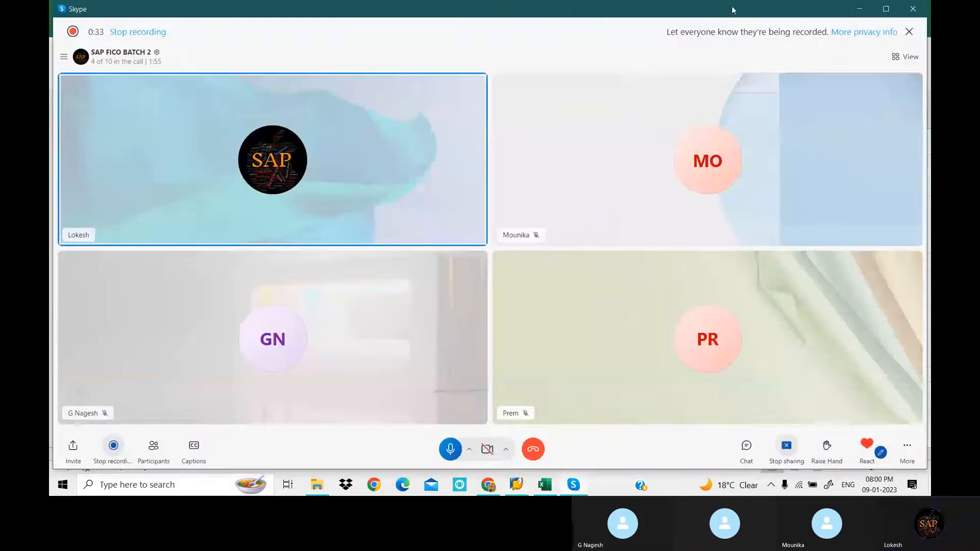
{"action": "left_click", "coordinate": [863, 9]}
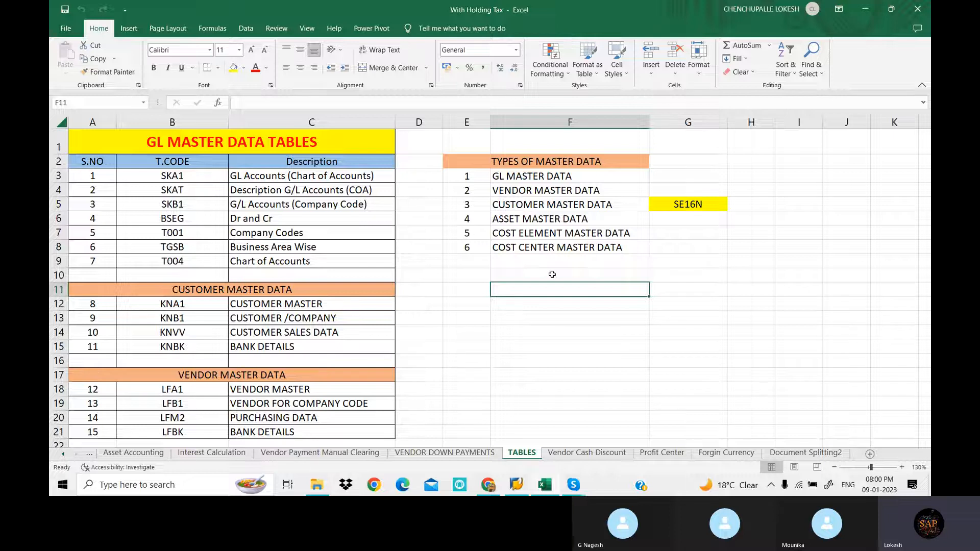
Review the descriptions listed under the GL, customer and vendor master data tables by highlighting each block
{"action": "left_click", "coordinate": [284, 177]}
{"action": "left_click_drag", "start_coordinate": [284, 177], "coordinate": [286, 247]}
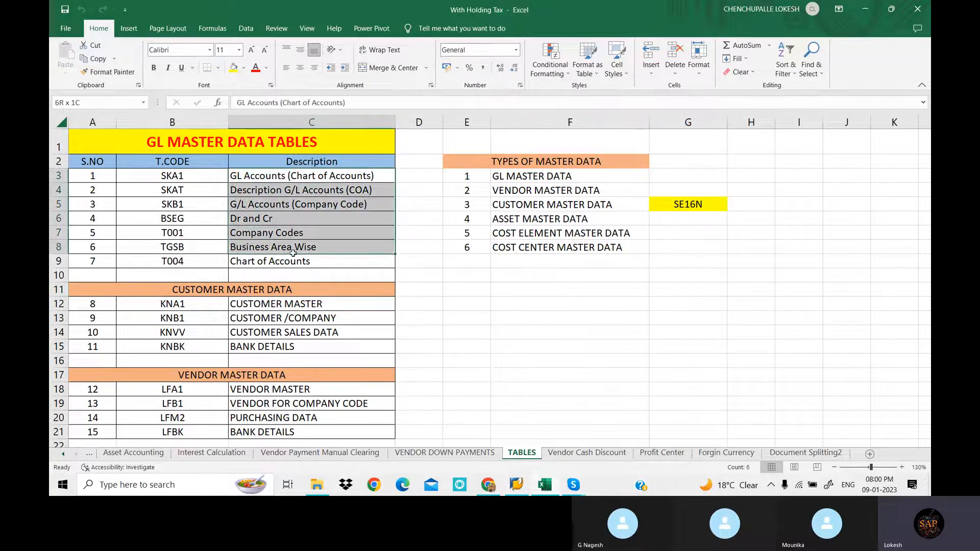
{"action": "left_click_drag", "start_coordinate": [286, 304], "coordinate": [310, 352]}
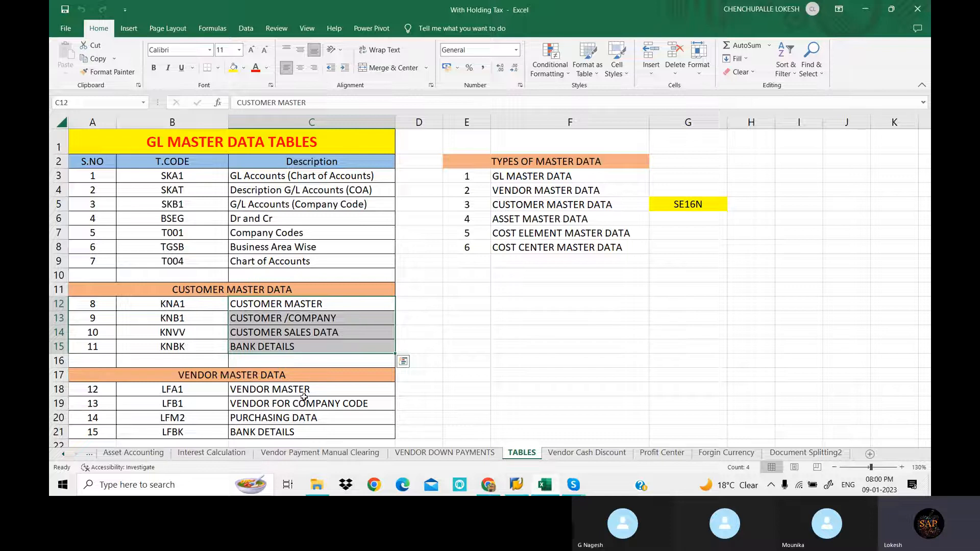
{"action": "left_click_drag", "start_coordinate": [305, 392], "coordinate": [306, 430]}
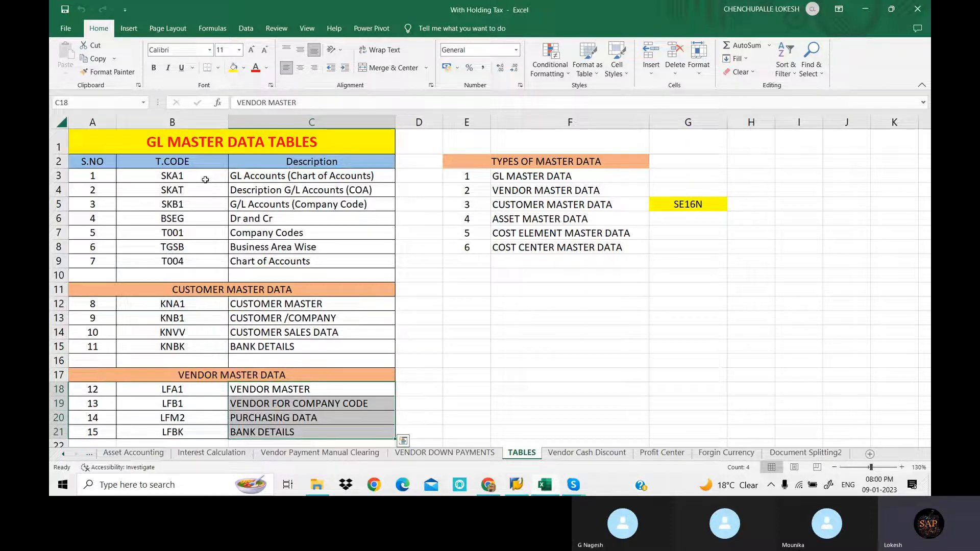
Review the T.CODE entries for the GL, customer and vendor tables, and the SE16N transaction code
{"action": "left_click_drag", "start_coordinate": [193, 163], "coordinate": [196, 260]}
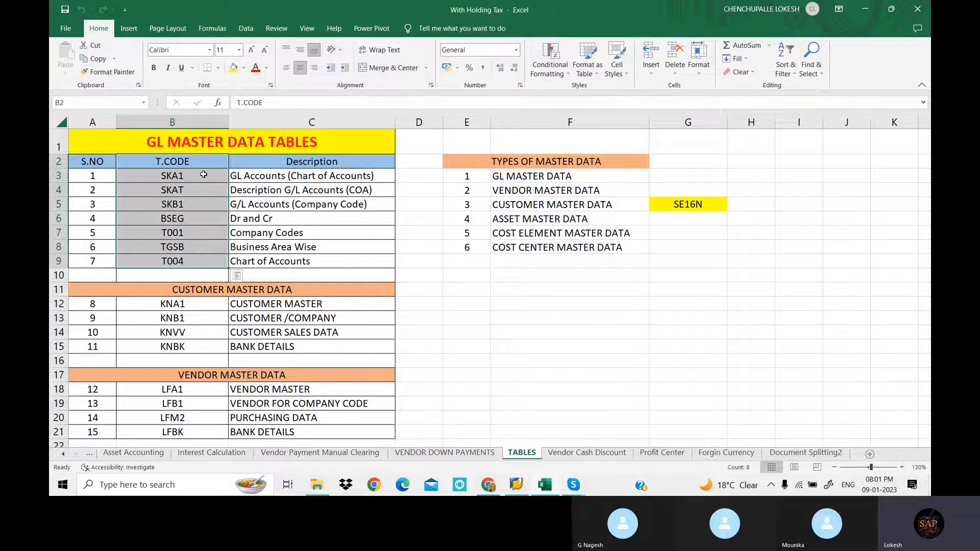
{"action": "left_click_drag", "start_coordinate": [203, 176], "coordinate": [198, 261]}
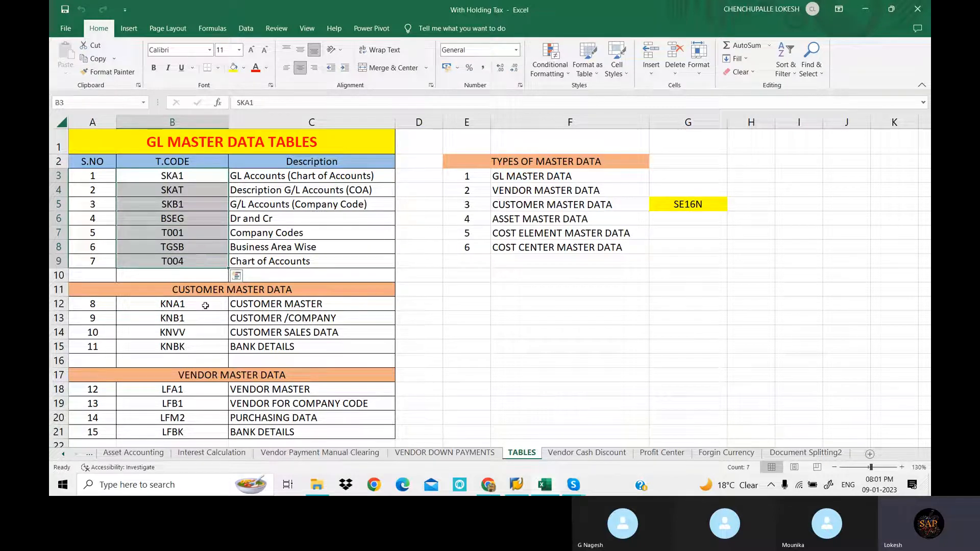
{"action": "left_click_drag", "start_coordinate": [206, 303], "coordinate": [201, 345]}
{"action": "left_click_drag", "start_coordinate": [200, 386], "coordinate": [202, 432]}
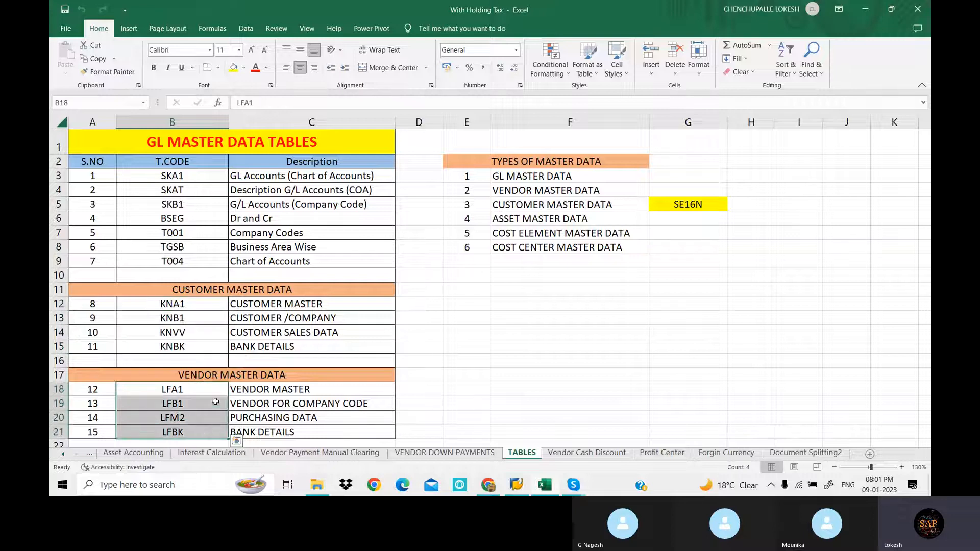
{"action": "left_click", "coordinate": [710, 206]}
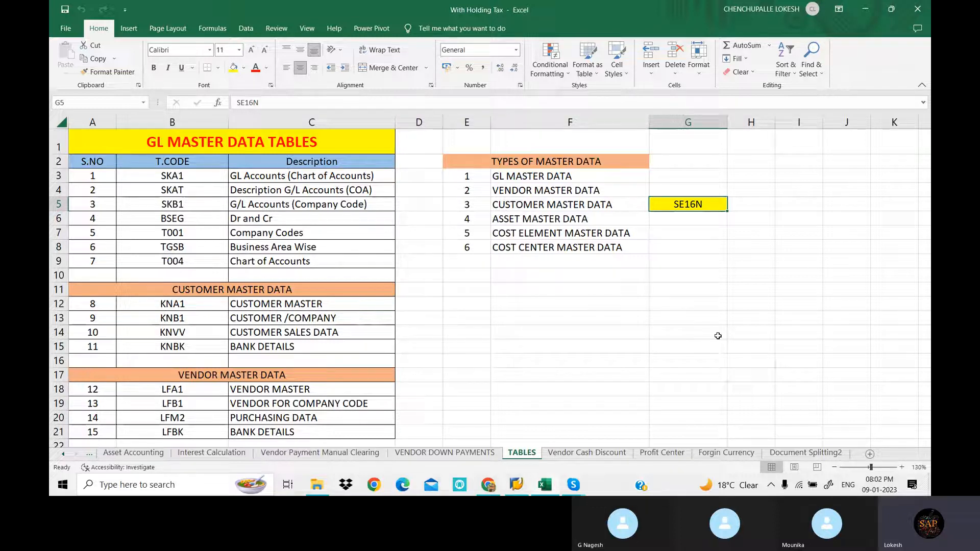
Switch to SAP Logon, open the saved connection and log on to client 800 with the user ID and account password
{"action": "left_click", "coordinate": [515, 488]}
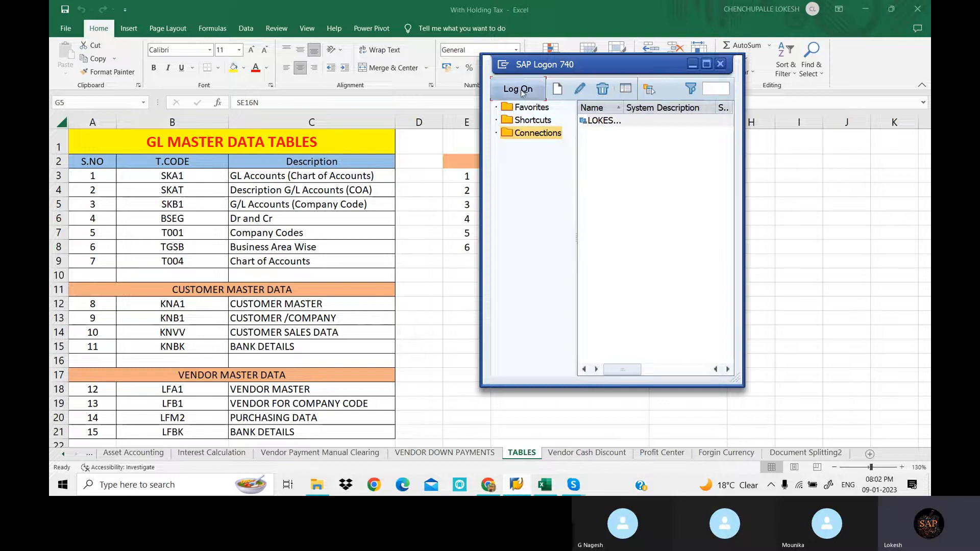
{"action": "key", "text": "Return"}
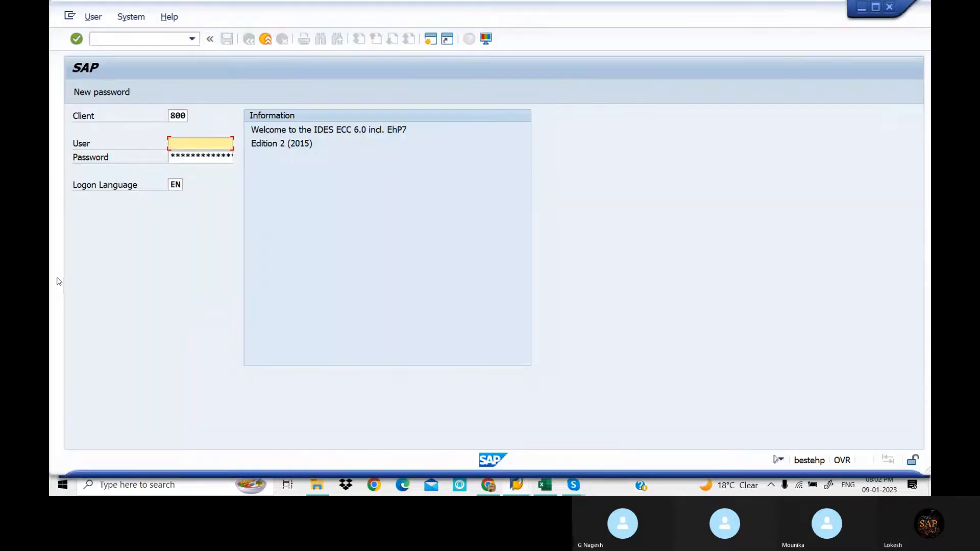
{"action": "type", "text": "F"}
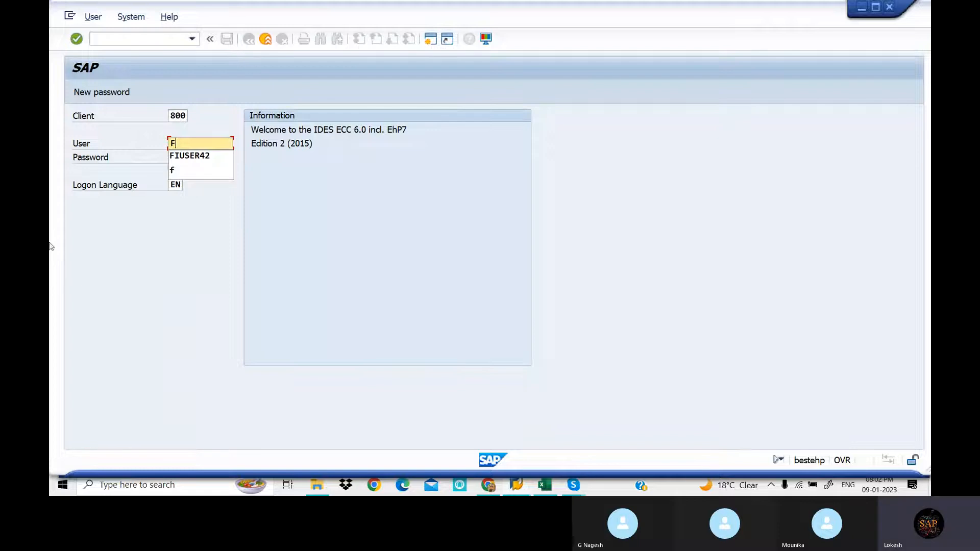
{"action": "left_click", "coordinate": [204, 161]}
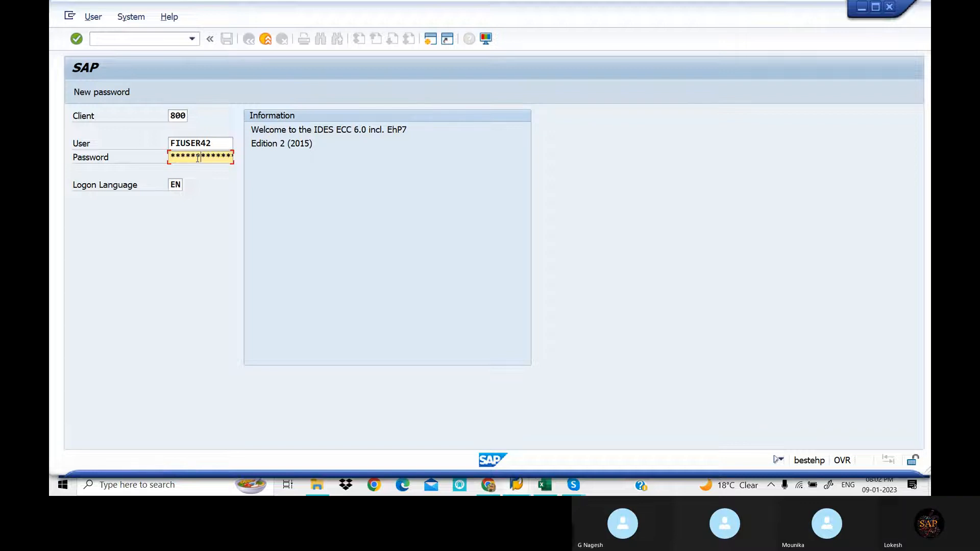
{"action": "key", "text": "Return"}
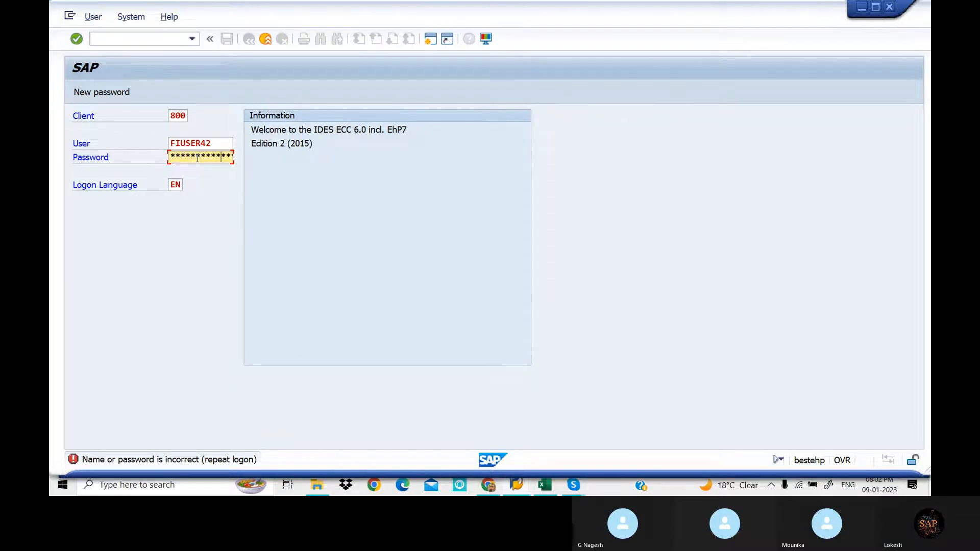
{"action": "key", "text": "Return"}
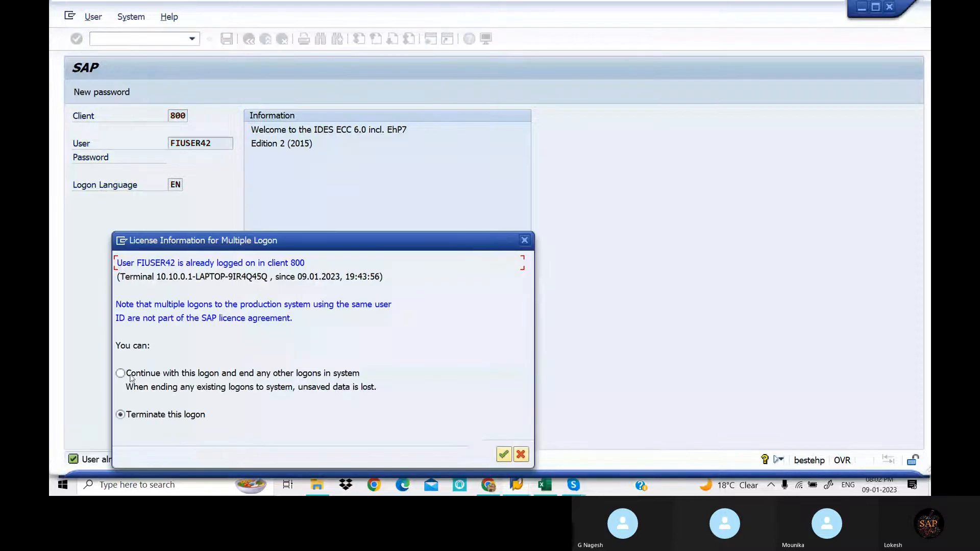
Continue with this logon, ending any other logons in the system, and acknowledge the logon information
{"action": "left_click", "coordinate": [130, 376]}
{"action": "left_click", "coordinate": [504, 454]}
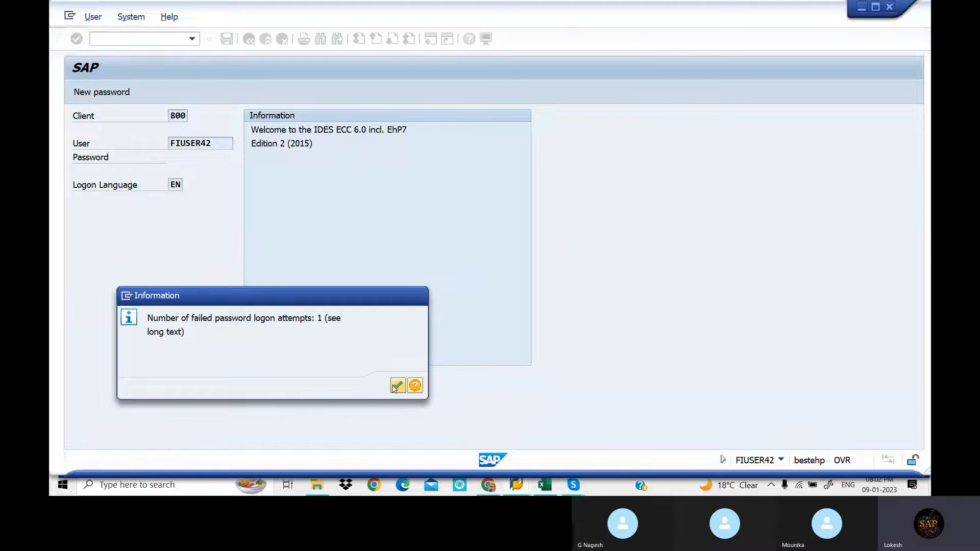
{"action": "left_click", "coordinate": [398, 387]}
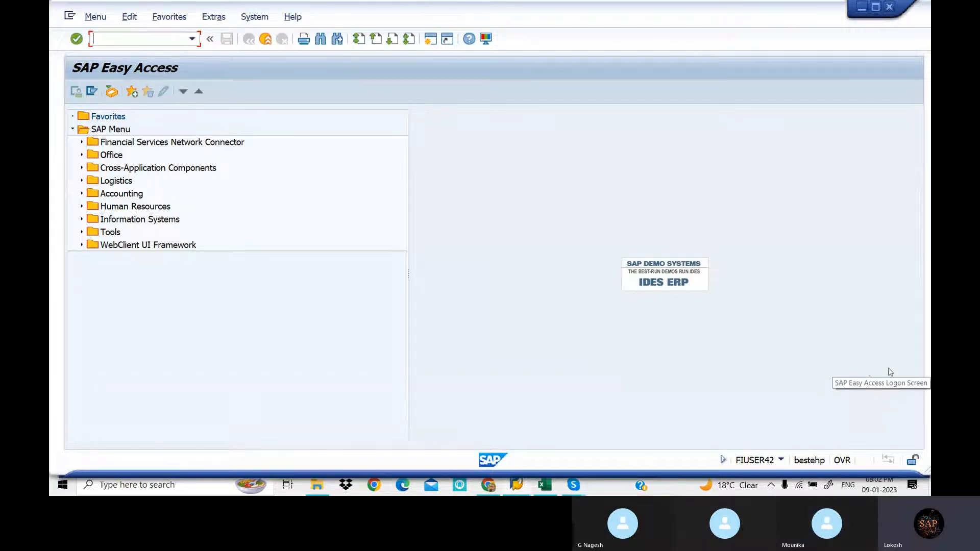
Check the transaction code in the Excel sheet, return to SAP Easy Access and run transaction SE16N
{"action": "left_click", "coordinate": [542, 491]}
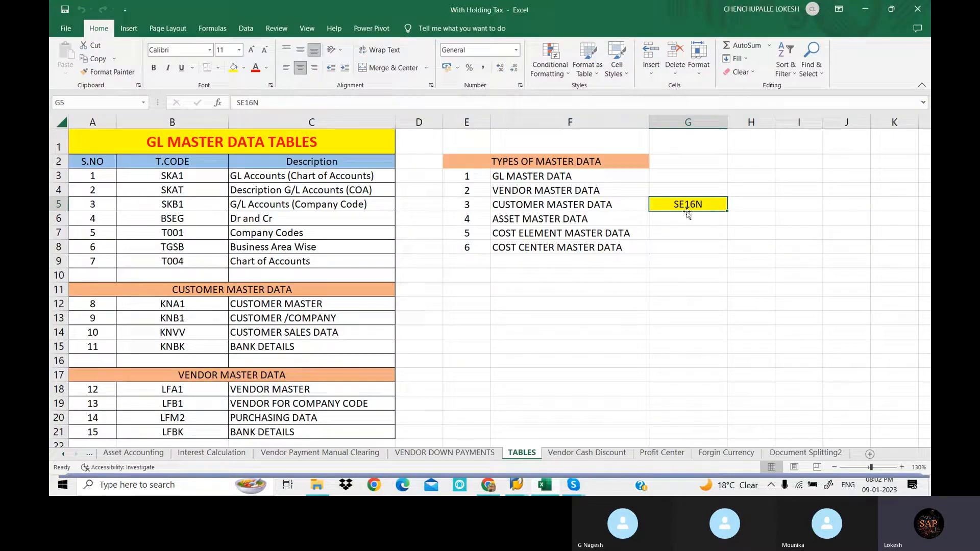
{"action": "left_click", "coordinate": [516, 486]}
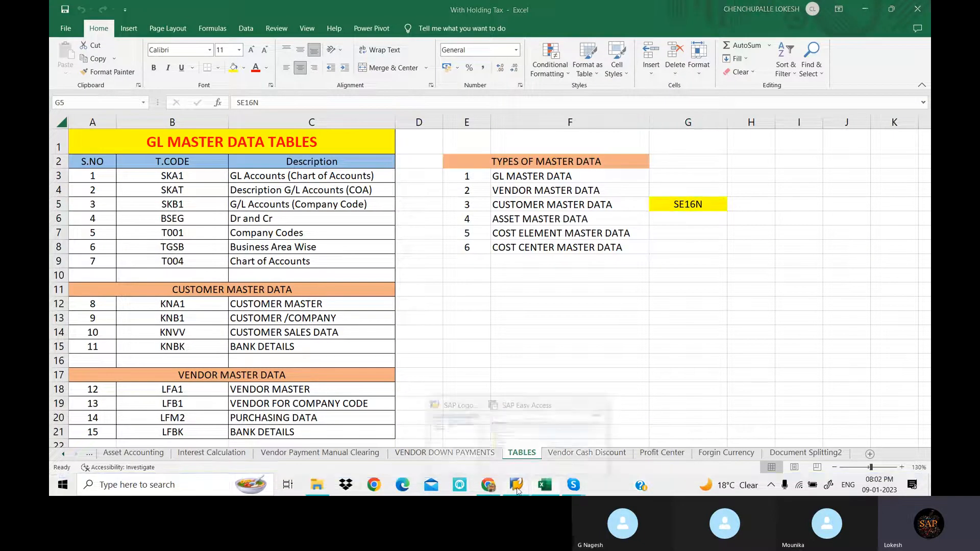
{"action": "left_click", "coordinate": [532, 455]}
{"action": "type", "text": "S"}
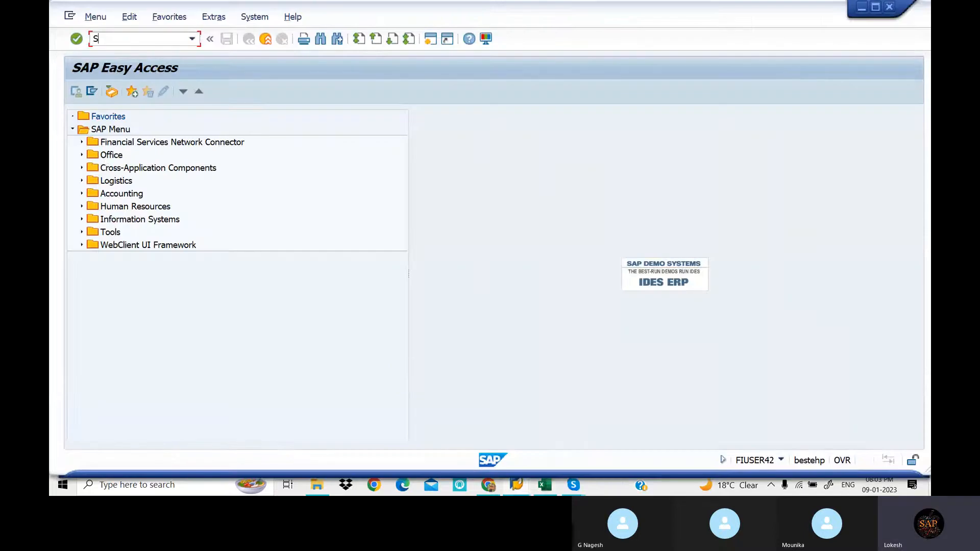
{"action": "type", "text": "E16N"}
{"action": "key", "text": "Return"}
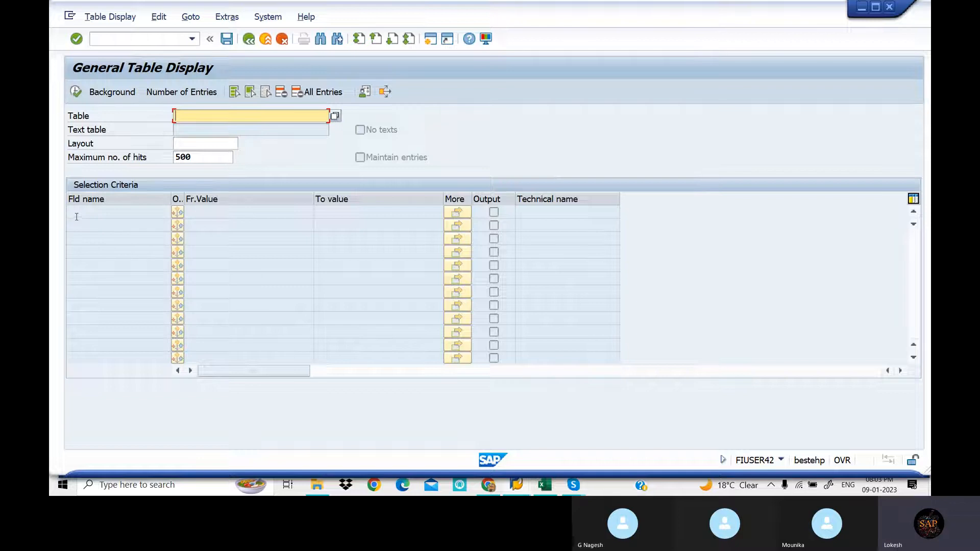
Look up the chart-of-accounts GL table code in Excel and load table SKA1 in SAP's General Table Display
{"action": "left_click", "coordinate": [551, 490]}
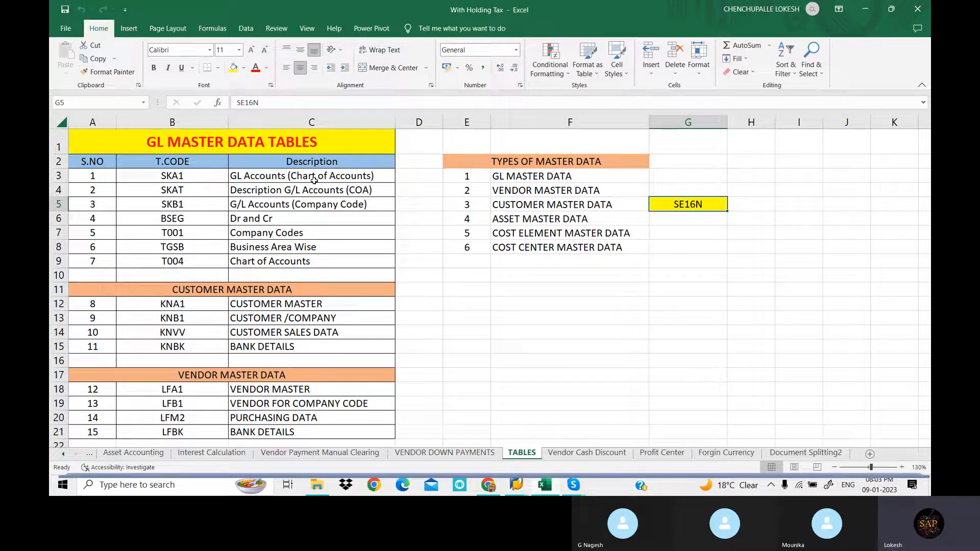
{"action": "left_click", "coordinate": [211, 175]}
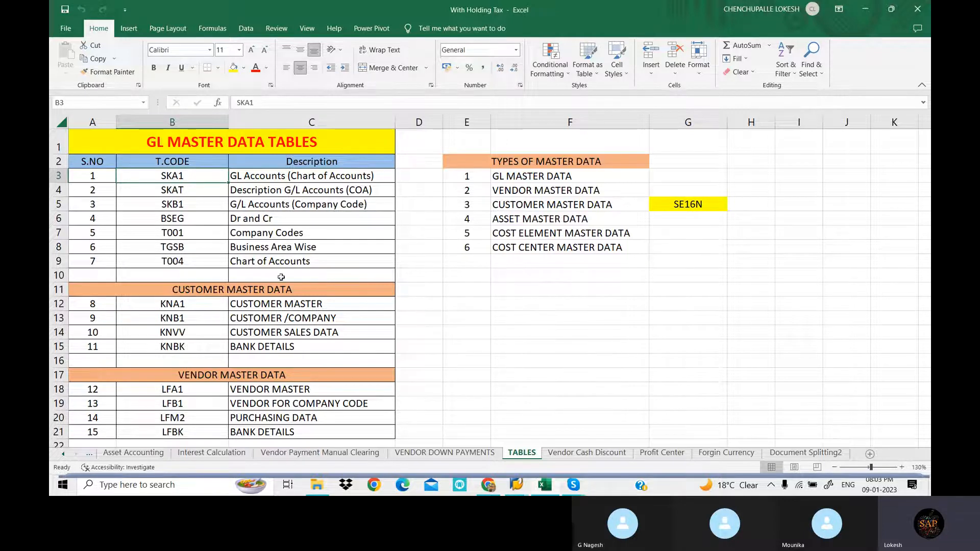
{"action": "left_click", "coordinate": [517, 485]}
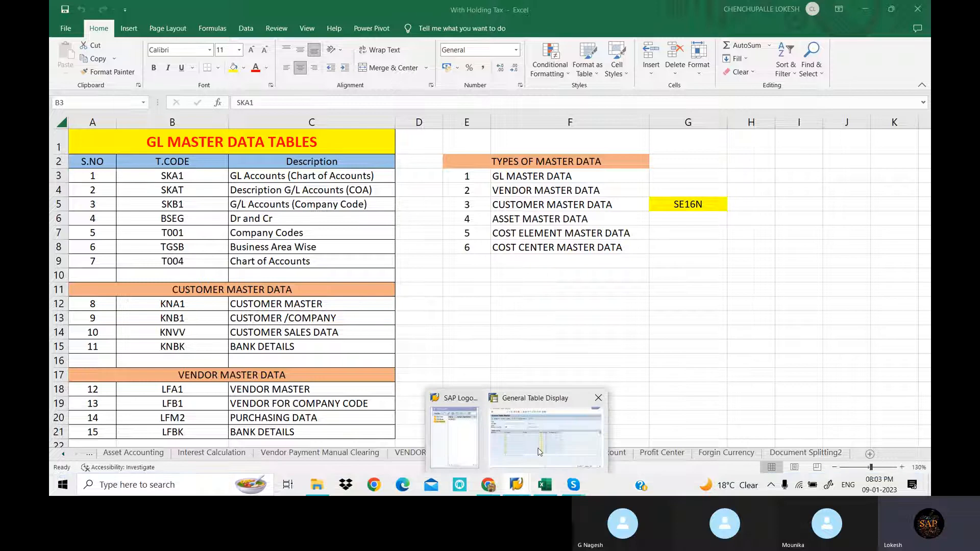
{"action": "left_click", "coordinate": [539, 451]}
{"action": "type", "text": "S"}
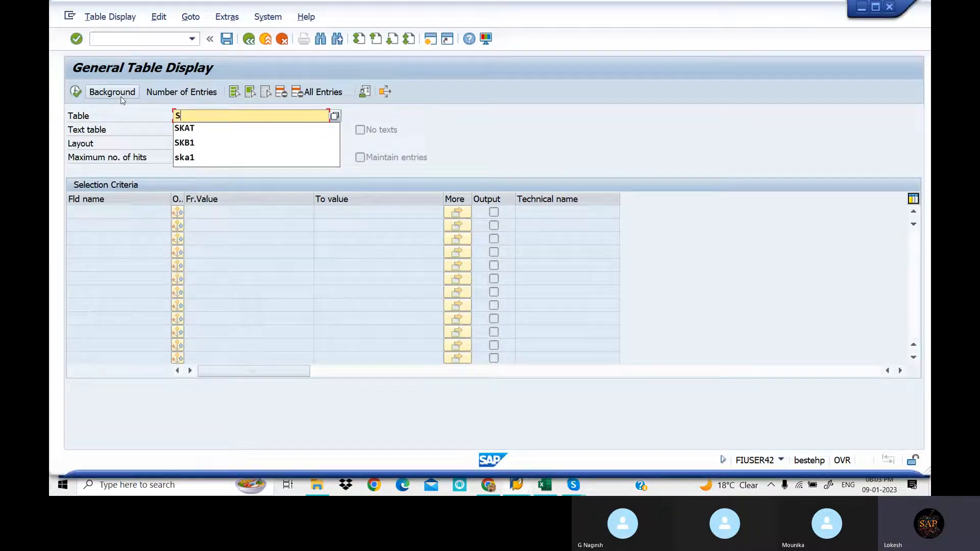
{"action": "type", "text": "KA1"}
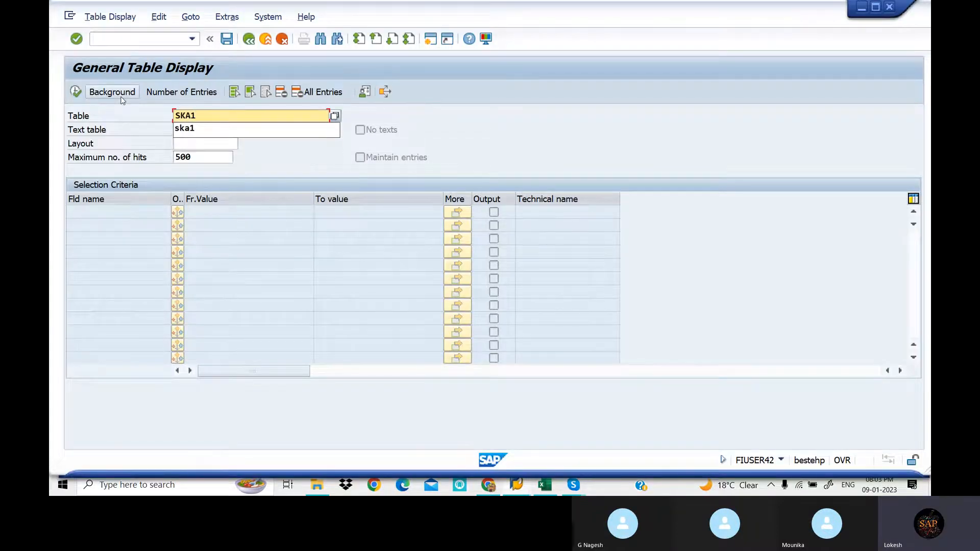
{"action": "key", "text": "Return"}
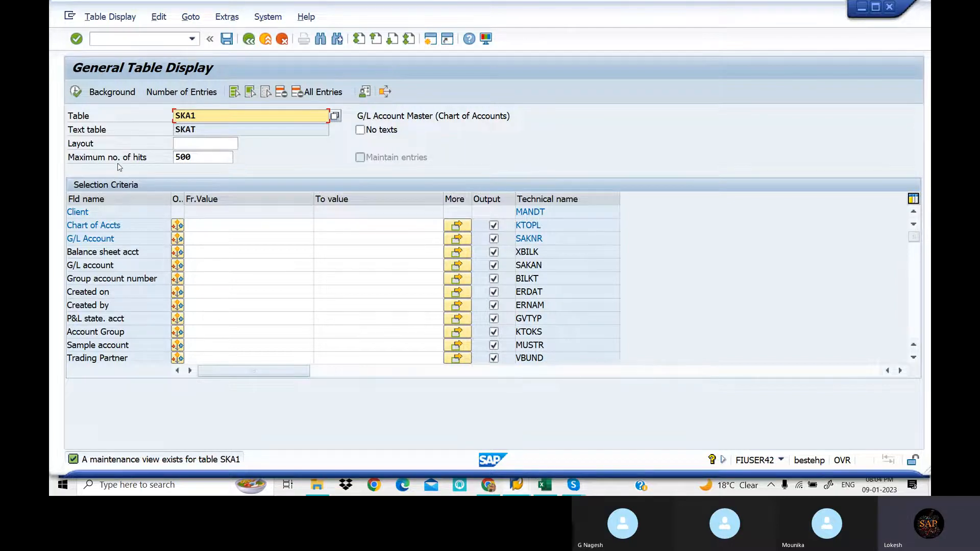
Check the number of entries in table SKA1 and display its records with a maximum of 500 hits
{"action": "left_click", "coordinate": [202, 158]}
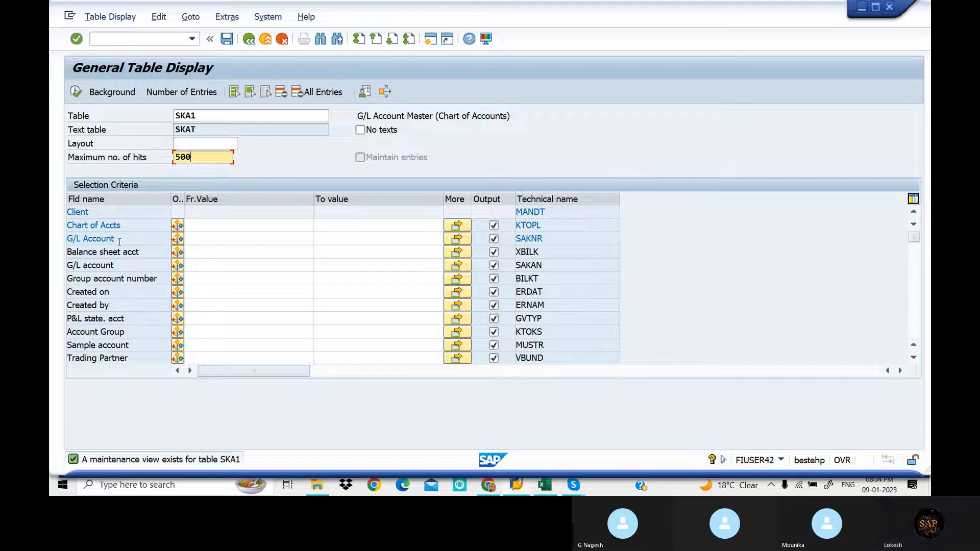
{"action": "left_click", "coordinate": [214, 241]}
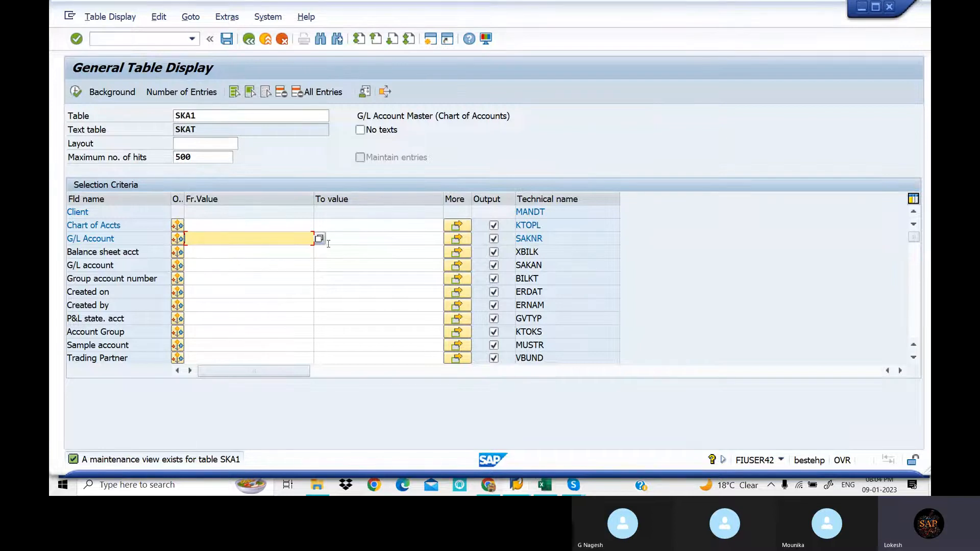
{"action": "left_click", "coordinate": [244, 225]}
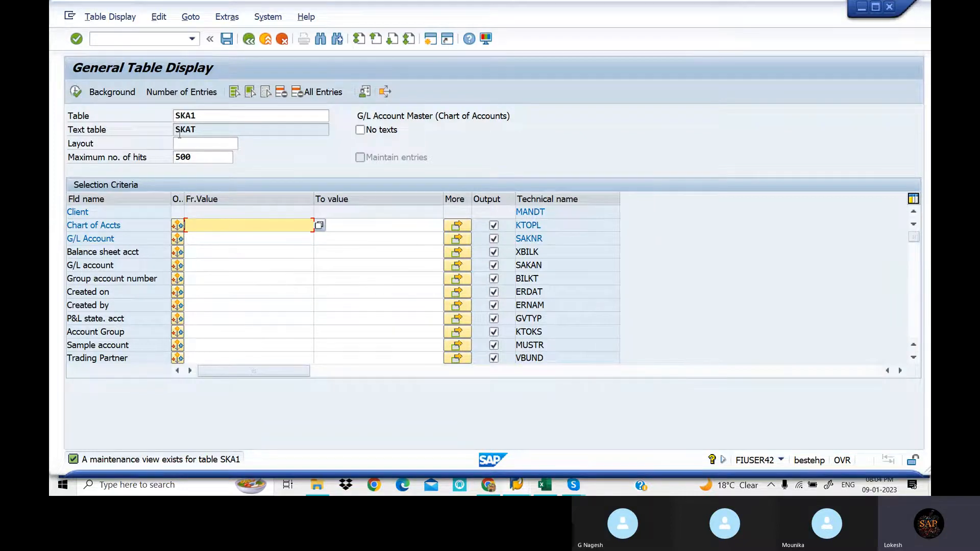
{"action": "left_click", "coordinate": [199, 95]}
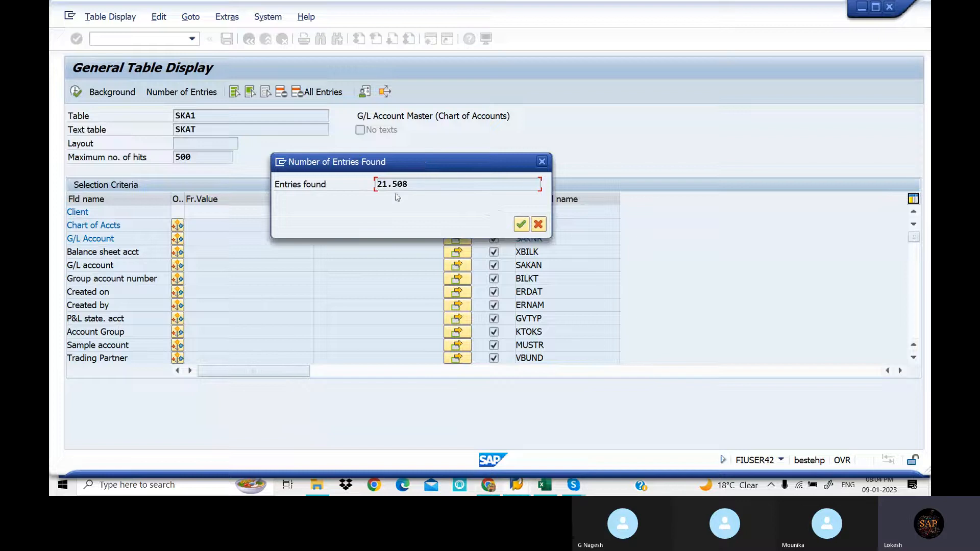
{"action": "left_click", "coordinate": [521, 225]}
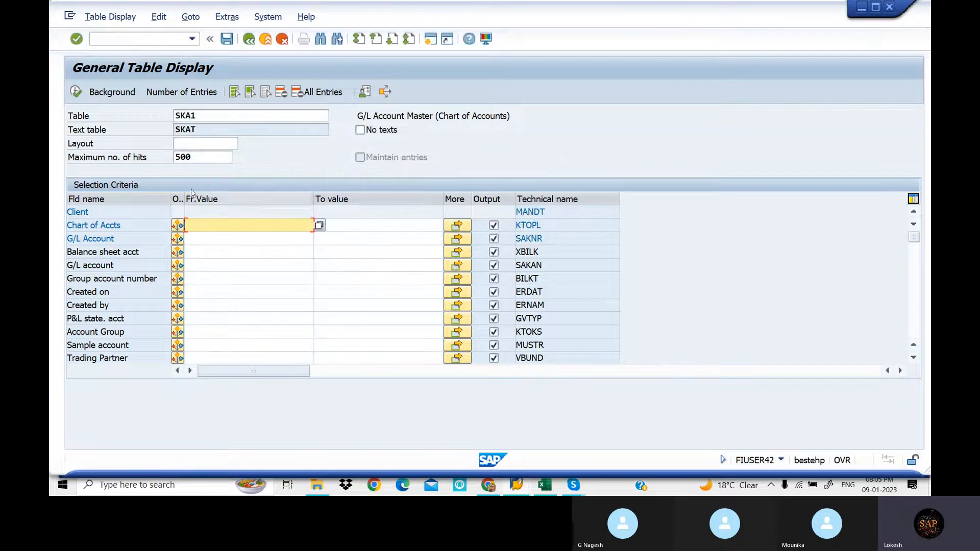
{"action": "left_click", "coordinate": [75, 92]}
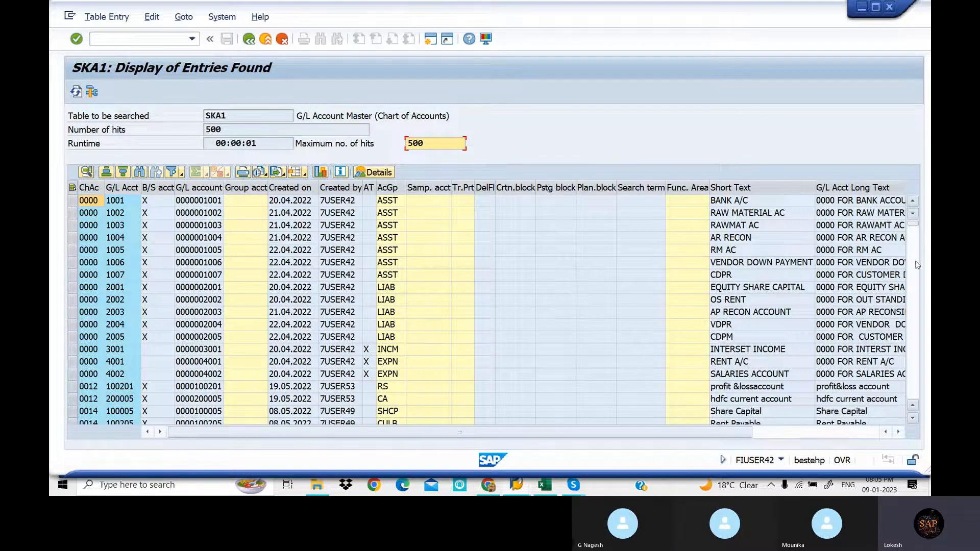
Look through the G/L account records of table SKA1 across the different charts of accounts and return to the first record
{"action": "scroll", "coordinate": [917, 265], "scroll_direction": "down", "scroll_amount": 10}
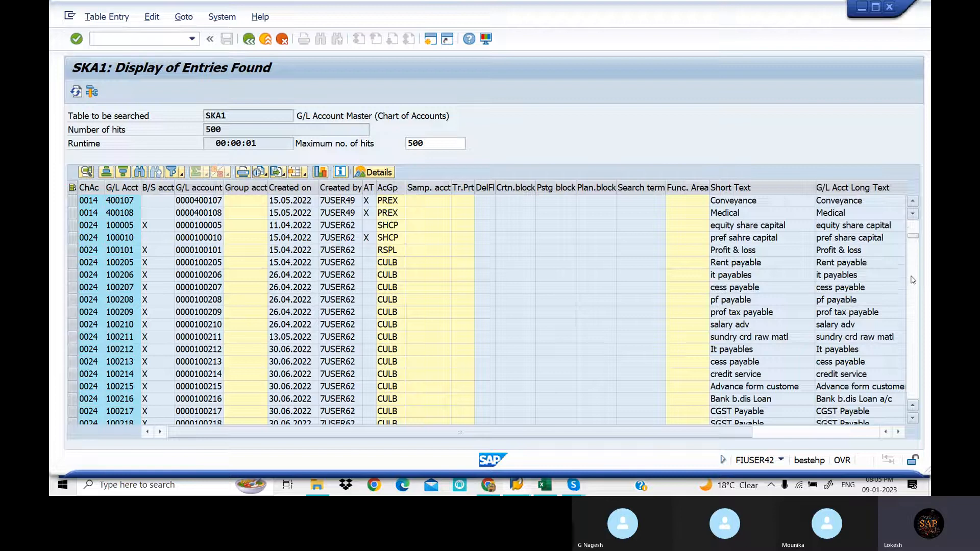
{"action": "left_click", "coordinate": [915, 299]}
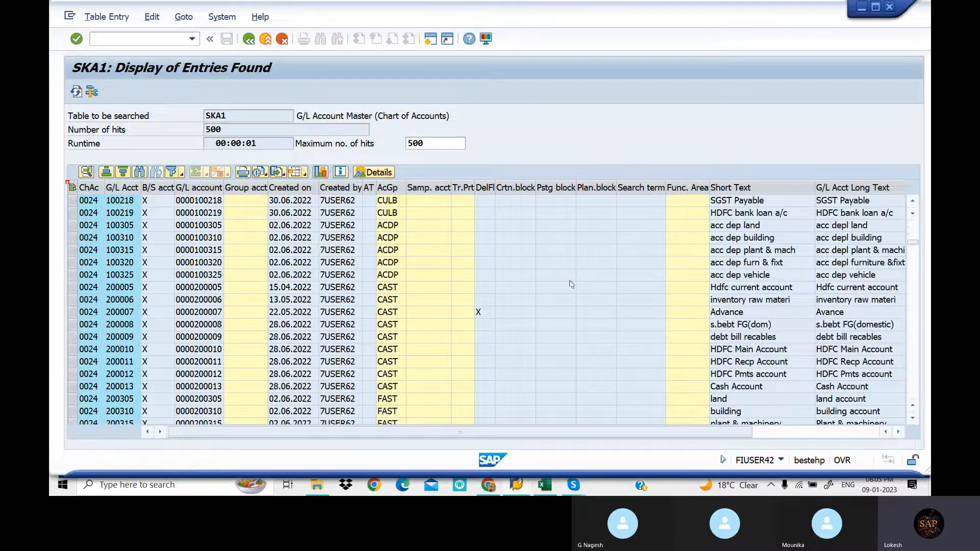
{"action": "scroll", "coordinate": [547, 279], "scroll_direction": "down", "scroll_amount": 6}
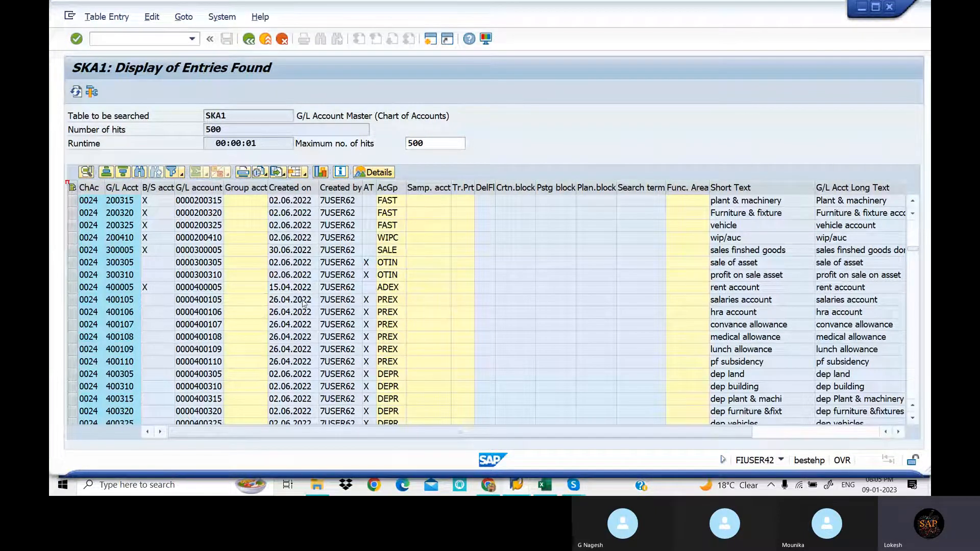
{"action": "scroll", "coordinate": [304, 303], "scroll_direction": "down", "scroll_amount": 1}
{"action": "scroll", "coordinate": [305, 305], "scroll_direction": "down", "scroll_amount": 1}
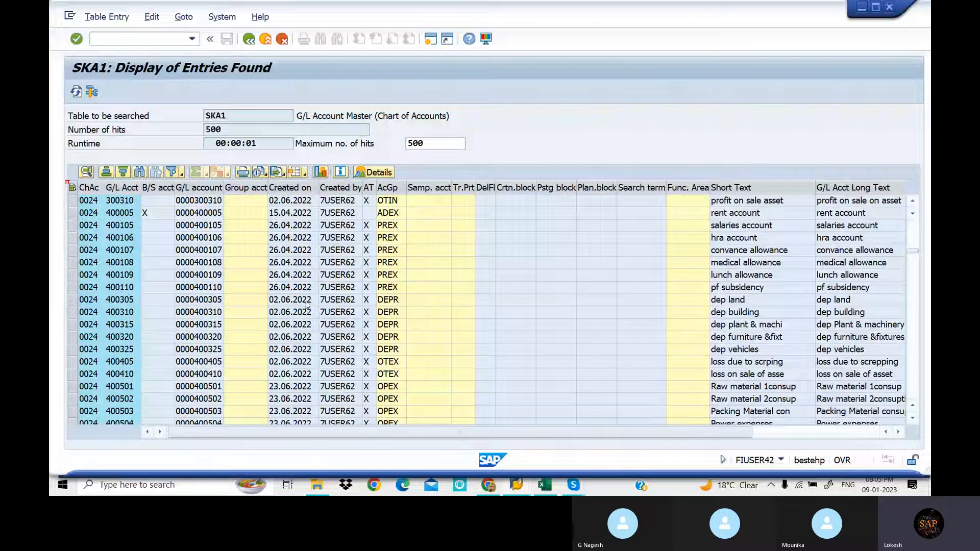
{"action": "scroll", "coordinate": [374, 282], "scroll_direction": "down", "scroll_amount": 2}
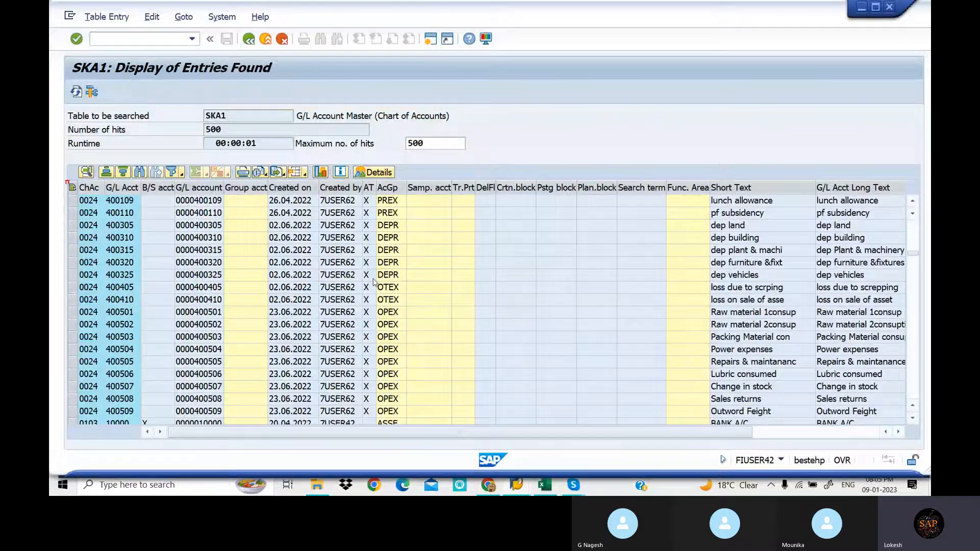
{"action": "scroll", "coordinate": [375, 282], "scroll_direction": "down", "scroll_amount": 4}
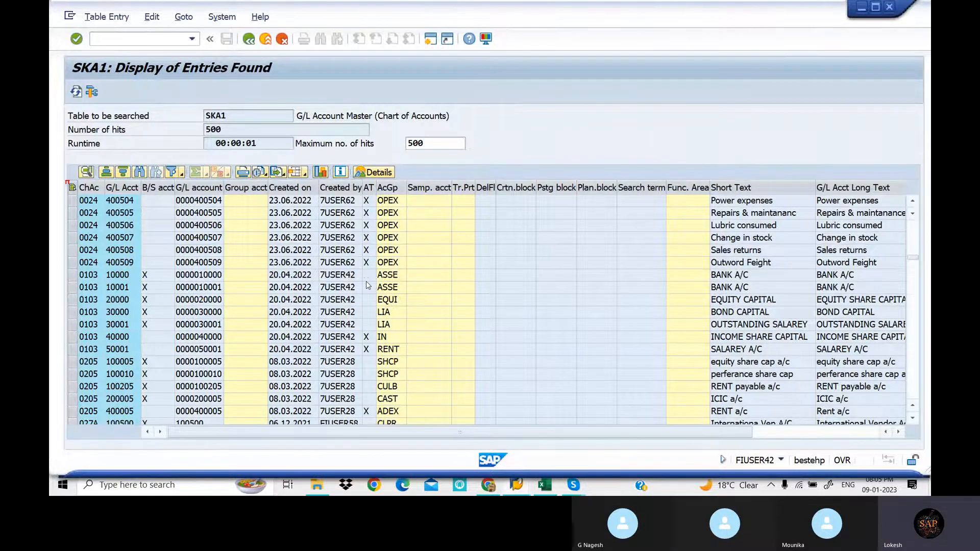
{"action": "scroll", "coordinate": [368, 286], "scroll_direction": "down", "scroll_amount": 2}
{"action": "scroll", "coordinate": [368, 286], "scroll_direction": "down", "scroll_amount": 6}
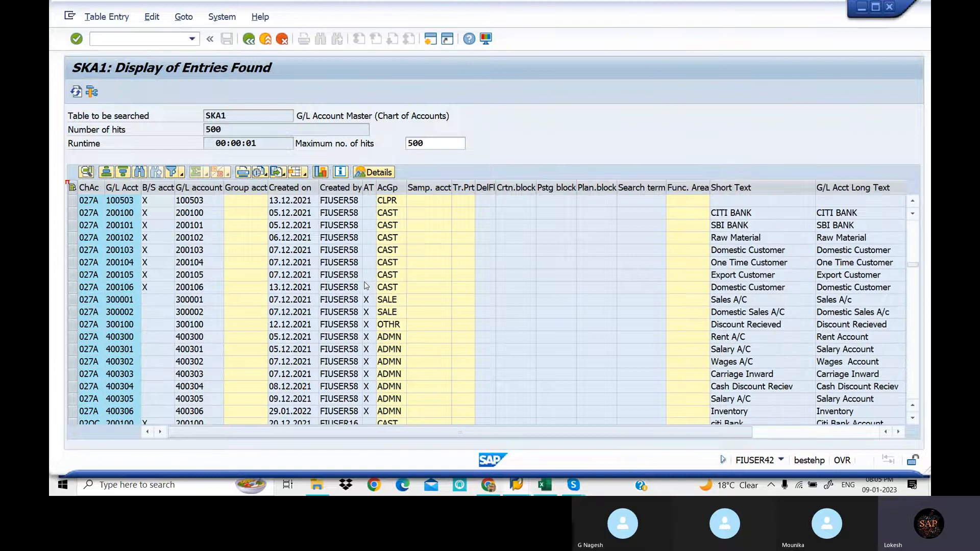
{"action": "scroll", "coordinate": [367, 286], "scroll_direction": "down", "scroll_amount": 10}
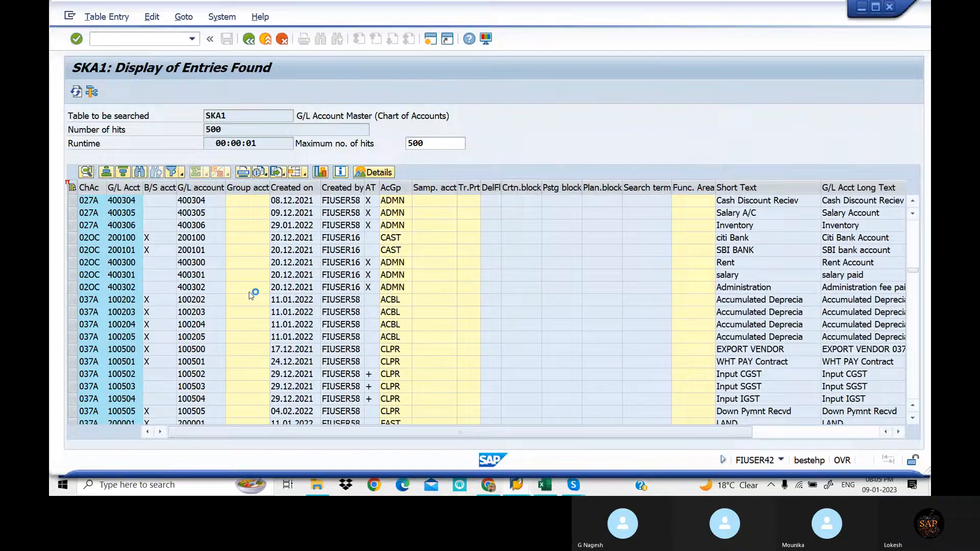
{"action": "scroll", "coordinate": [293, 301], "scroll_direction": "up", "scroll_amount": 10}
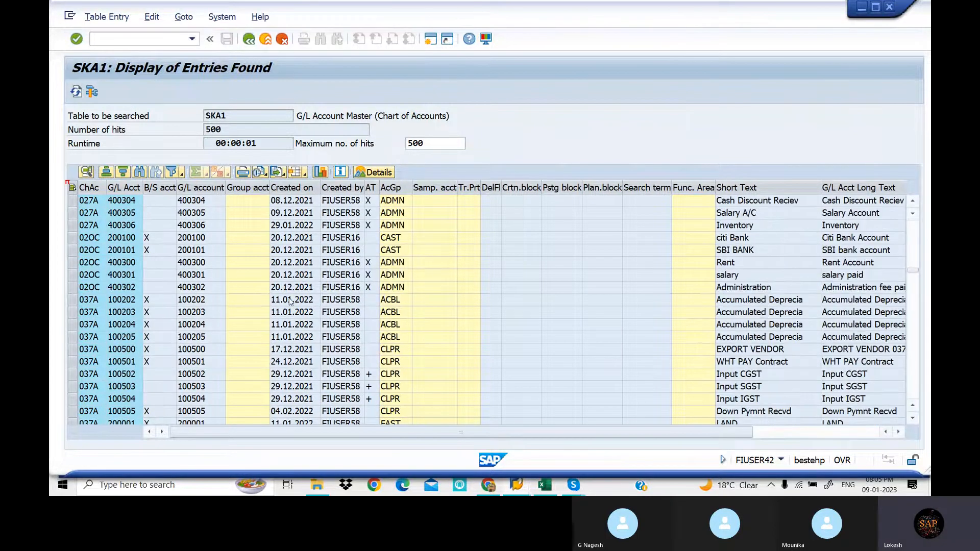
{"action": "scroll", "coordinate": [292, 301], "scroll_direction": "up", "scroll_amount": 10}
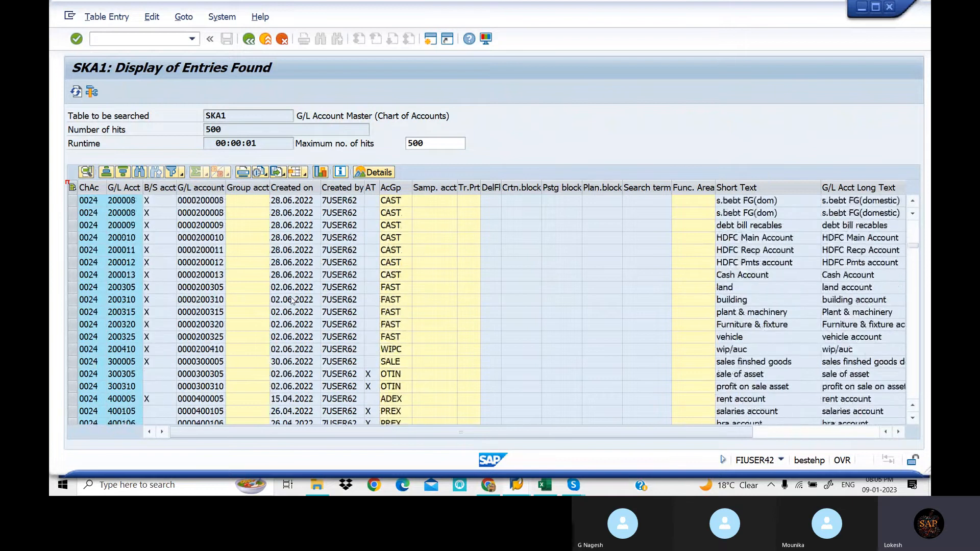
{"action": "scroll", "coordinate": [293, 301], "scroll_direction": "up", "scroll_amount": 10}
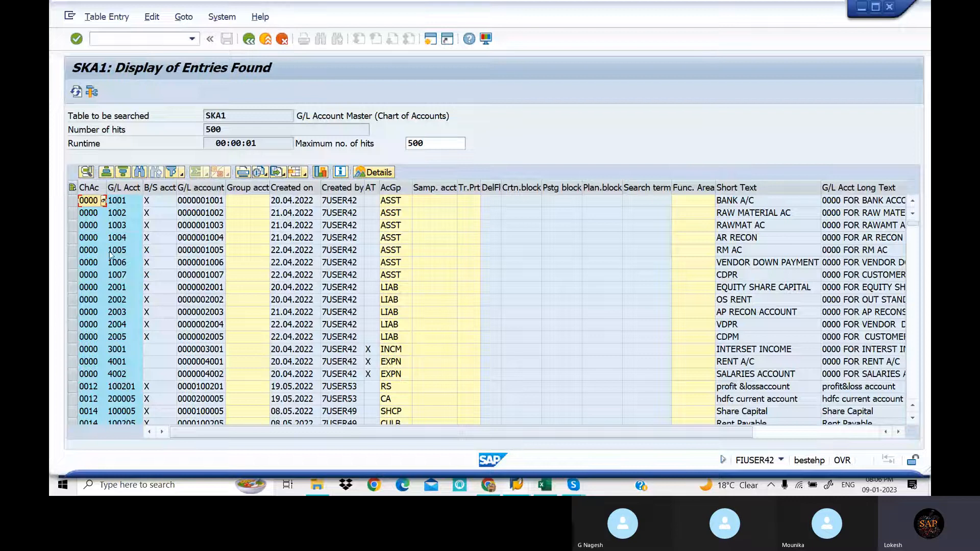
Select the record for G/L account 1001, view its field contents in the Details window and close it
{"action": "left_click", "coordinate": [73, 201]}
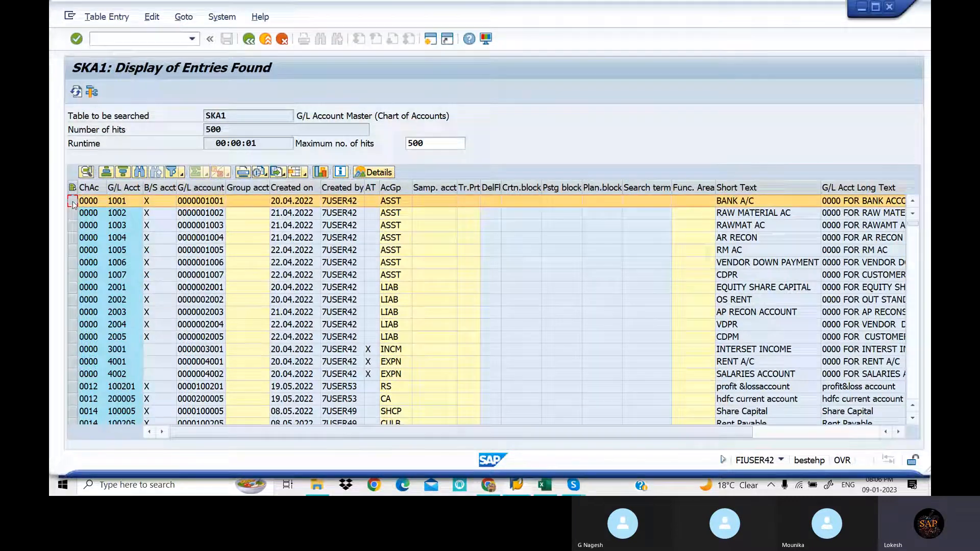
{"action": "left_click", "coordinate": [87, 174]}
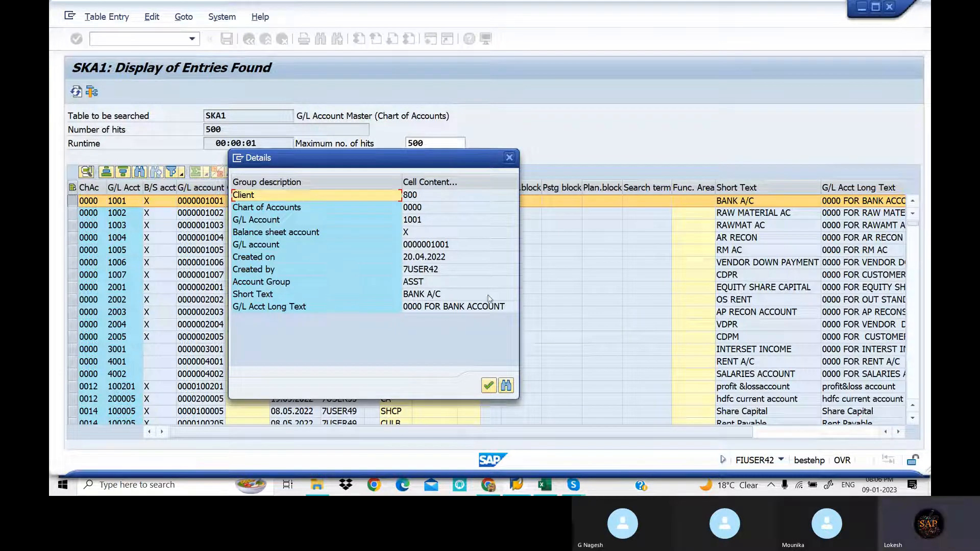
{"action": "left_click", "coordinate": [488, 387]}
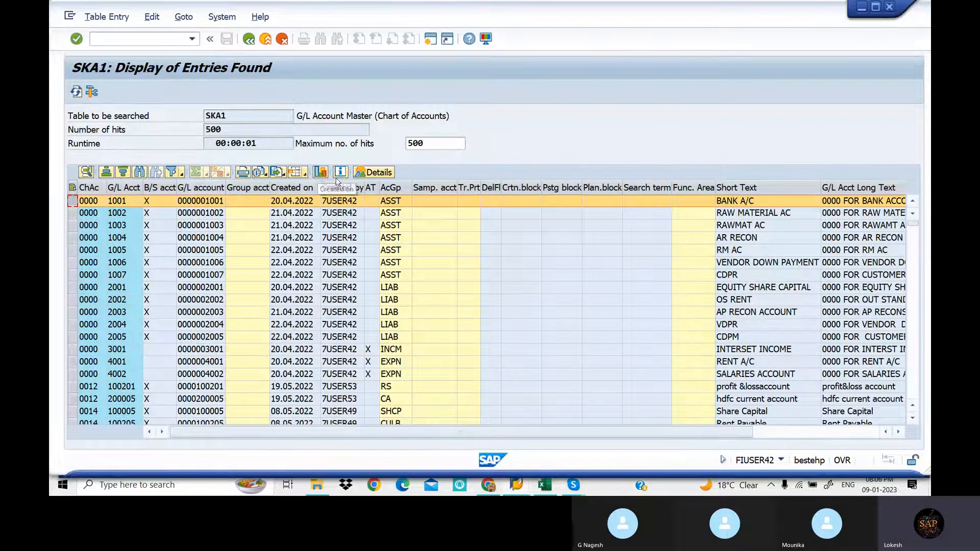
Review the Detailed Display of the selected G/L account record with its technical field names and unconverted values, and close it
{"action": "left_click", "coordinate": [376, 174]}
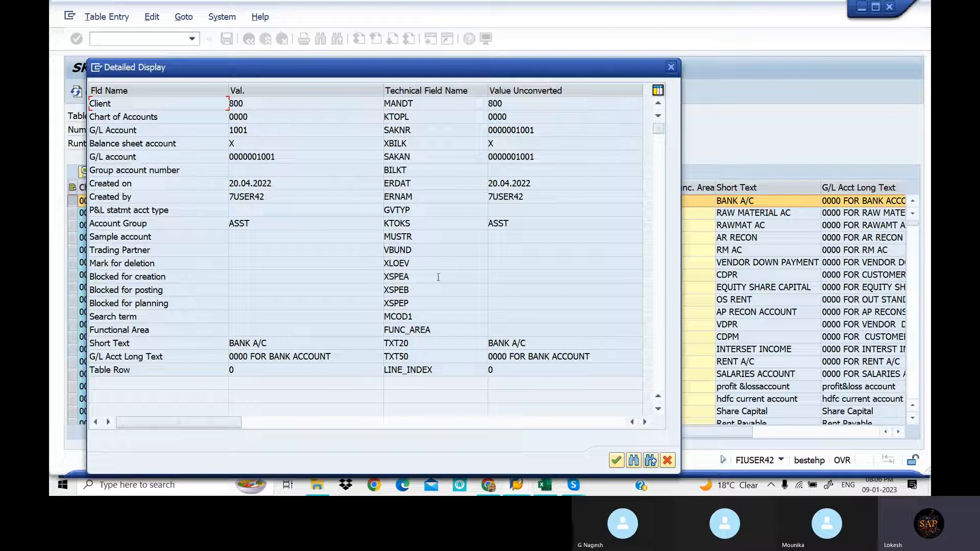
{"action": "scroll", "coordinate": [482, 321], "scroll_direction": "down", "scroll_amount": 1}
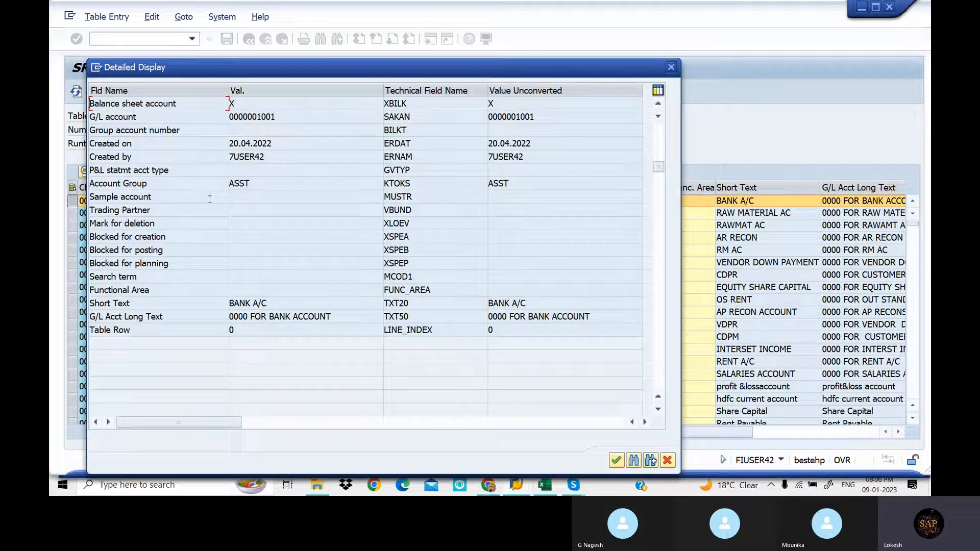
{"action": "scroll", "coordinate": [226, 248], "scroll_direction": "down", "scroll_amount": 1}
{"action": "scroll", "coordinate": [227, 248], "scroll_direction": "down", "scroll_amount": 2}
{"action": "scroll", "coordinate": [263, 248], "scroll_direction": "up", "scroll_amount": 4}
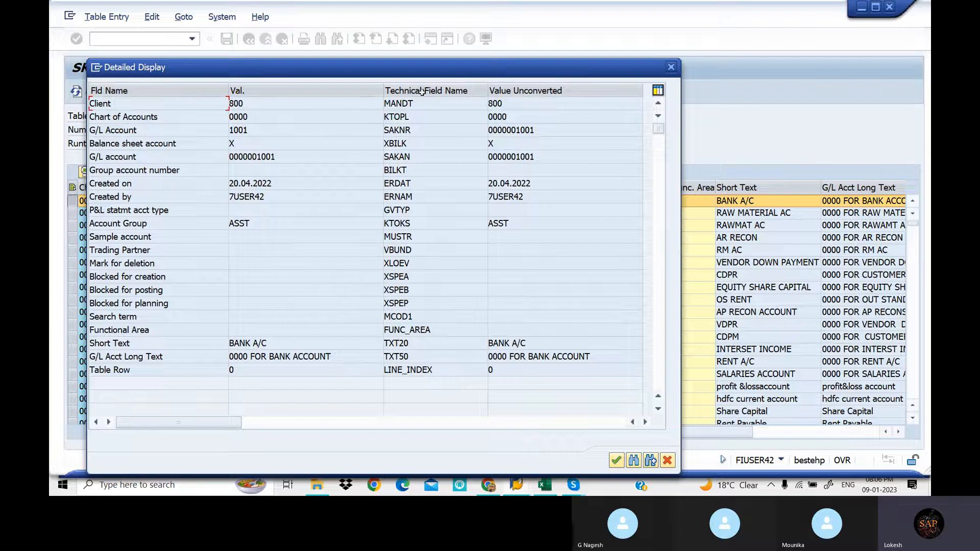
{"action": "left_click", "coordinate": [670, 68]}
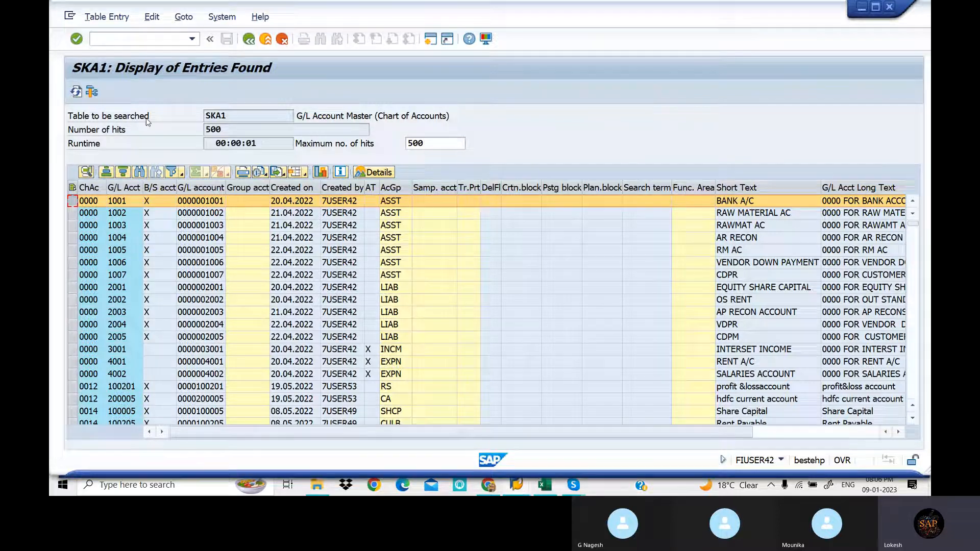
Return to the selection criteria, restrict Chart of Accts to LOT1 and display and review the matching SKA1 entries
{"action": "left_click", "coordinate": [250, 40]}
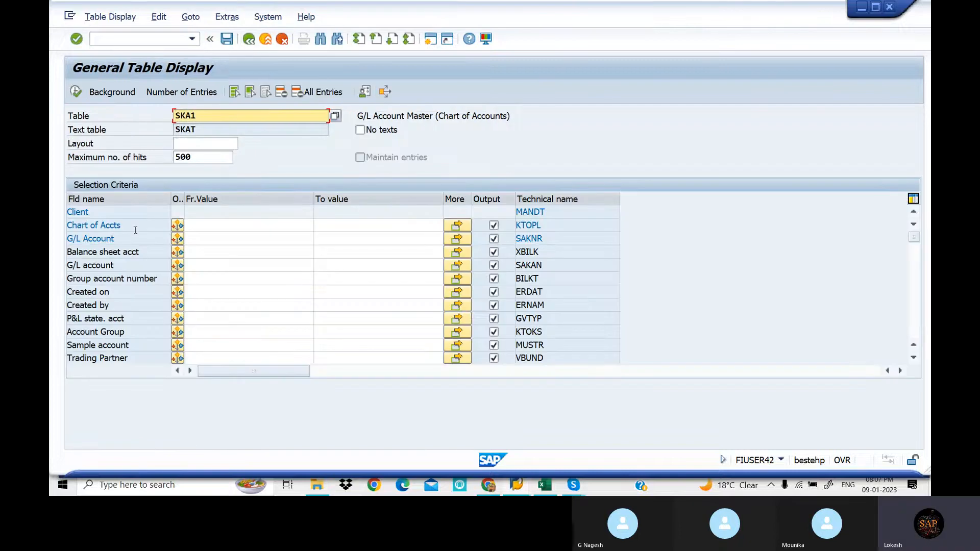
{"action": "left_click", "coordinate": [236, 230]}
{"action": "type", "text": "LO"}
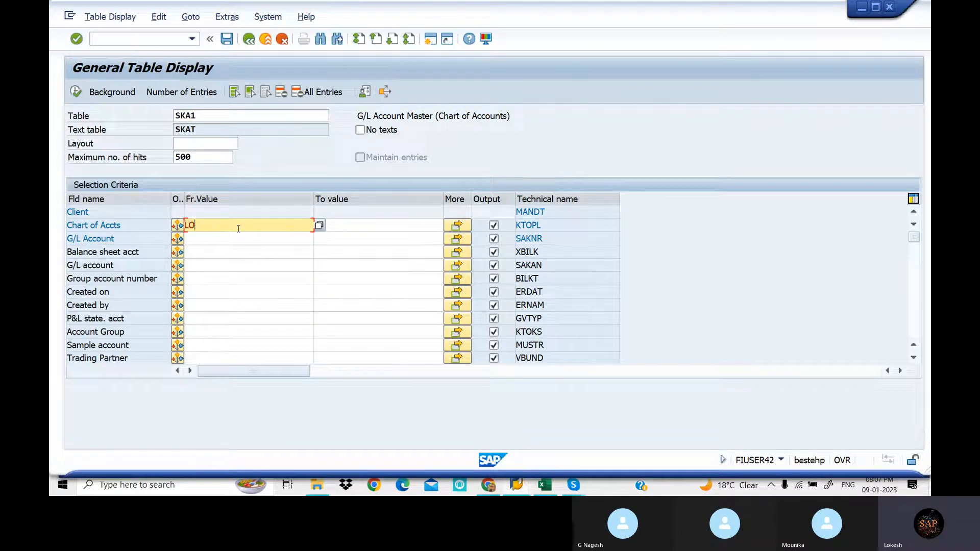
{"action": "type", "text": "T"}
{"action": "key", "text": "Return"}
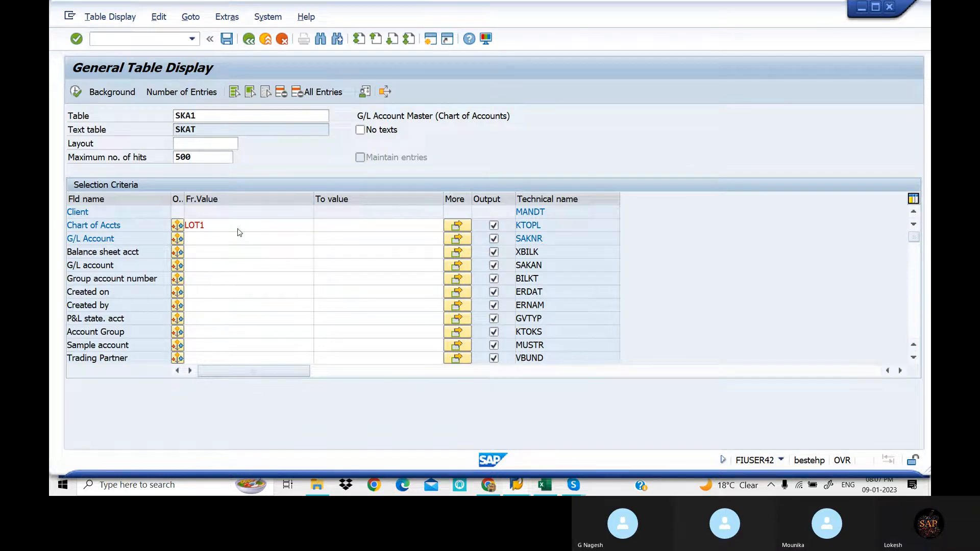
{"action": "left_click", "coordinate": [76, 93]}
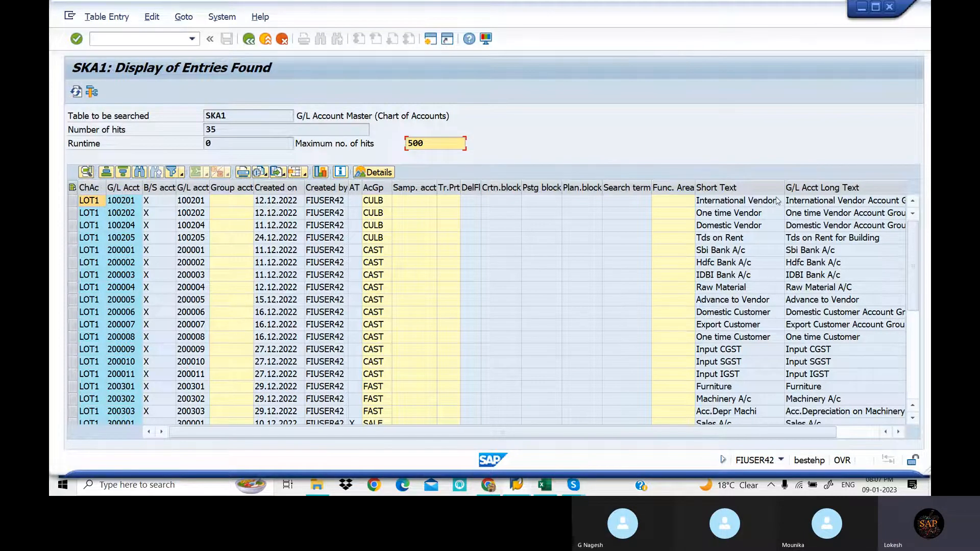
{"action": "scroll", "coordinate": [742, 268], "scroll_direction": "down", "scroll_amount": 6}
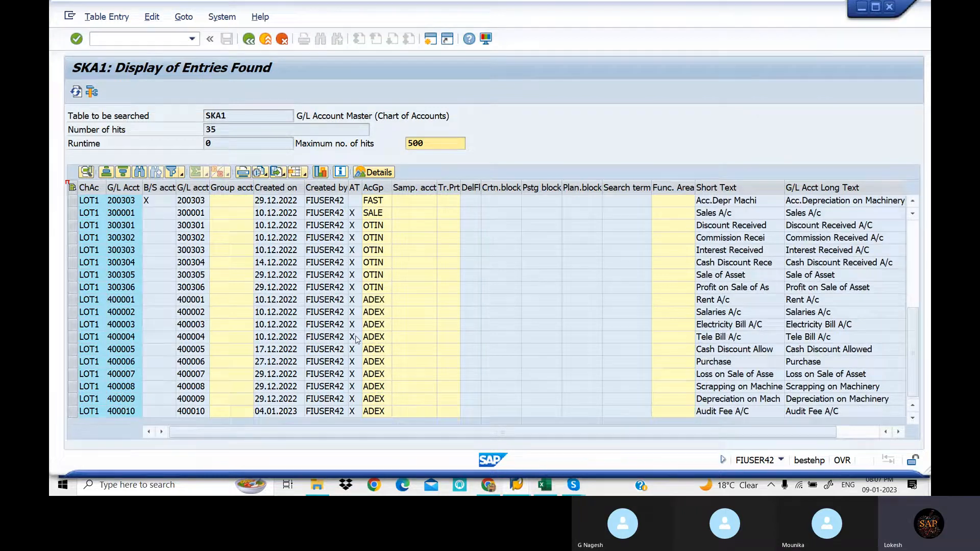
{"action": "scroll", "coordinate": [356, 341], "scroll_direction": "up", "scroll_amount": 6}
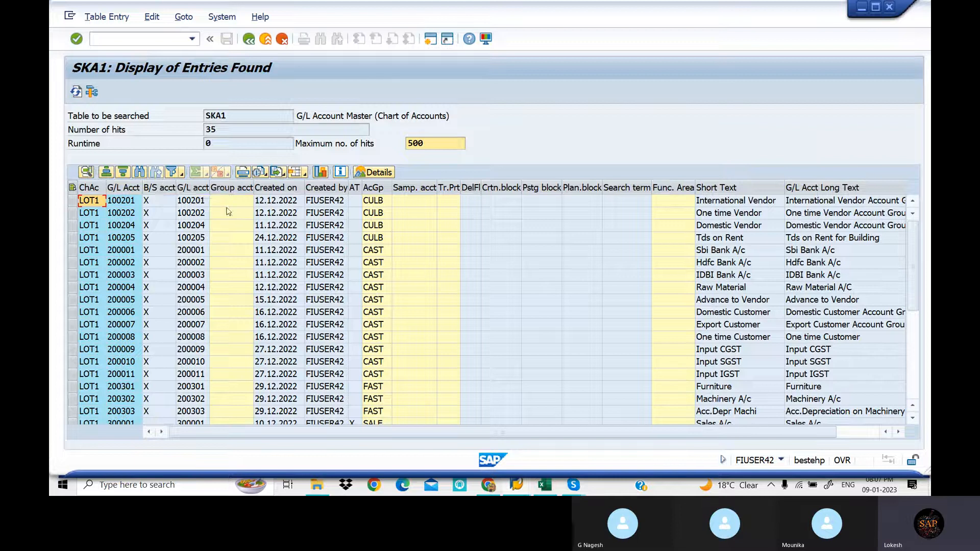
Move the Created by column in front of Group acct and widen the B/S acct, G/L acct and Created by columns
{"action": "left_click", "coordinate": [333, 189]}
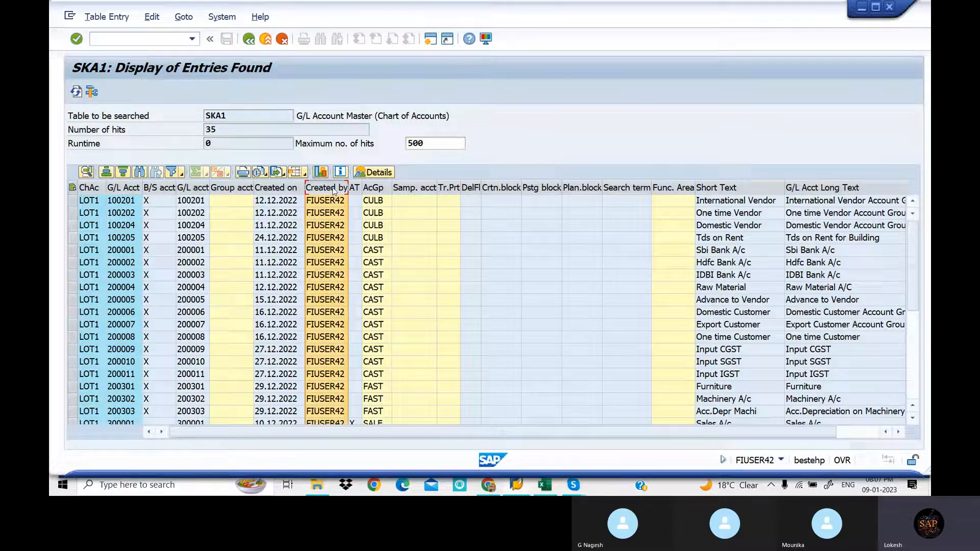
{"action": "left_click_drag", "start_coordinate": [333, 189], "coordinate": [239, 196]}
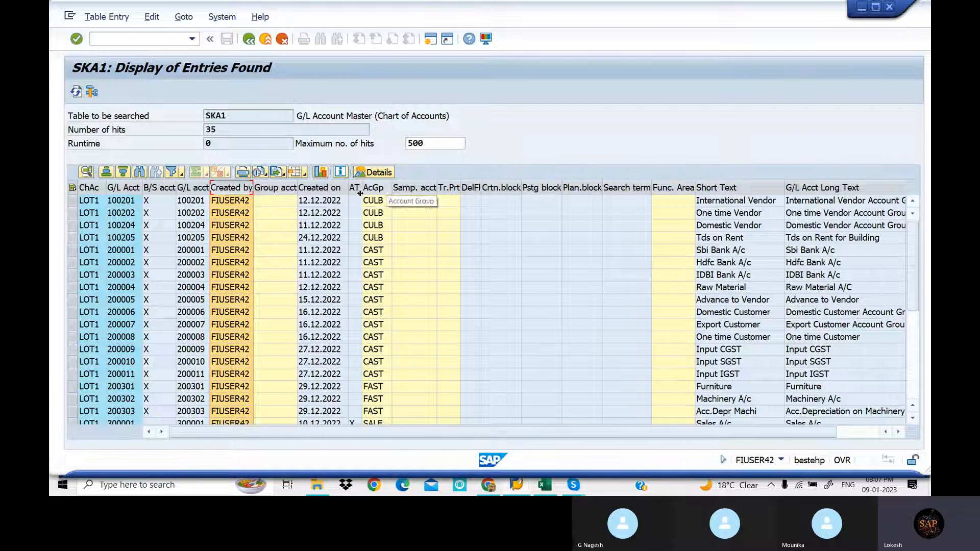
{"action": "left_click_drag", "start_coordinate": [330, 193], "coordinate": [418, 196]}
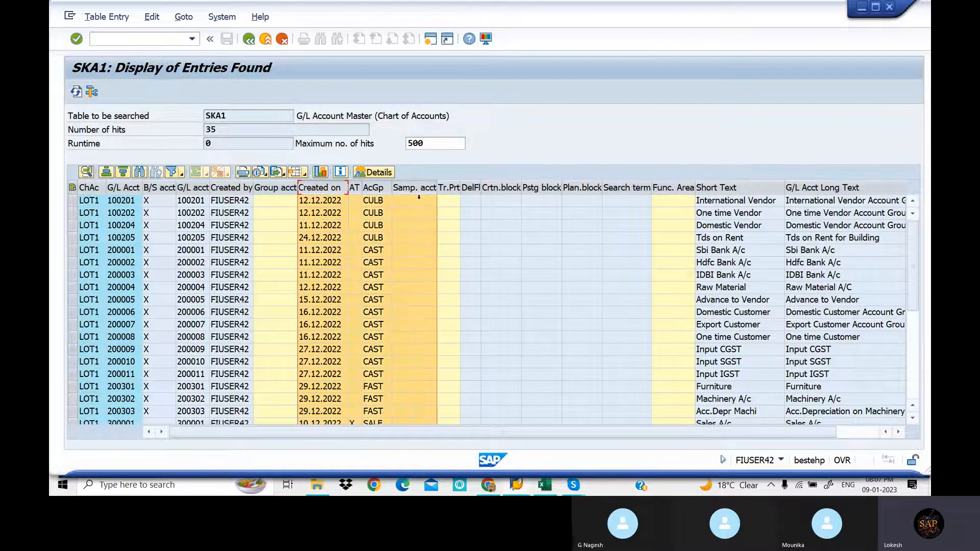
{"action": "left_click", "coordinate": [370, 202]}
{"action": "left_click_drag", "start_coordinate": [337, 193], "coordinate": [414, 194]}
{"action": "left_click_drag", "start_coordinate": [227, 189], "coordinate": [166, 191]}
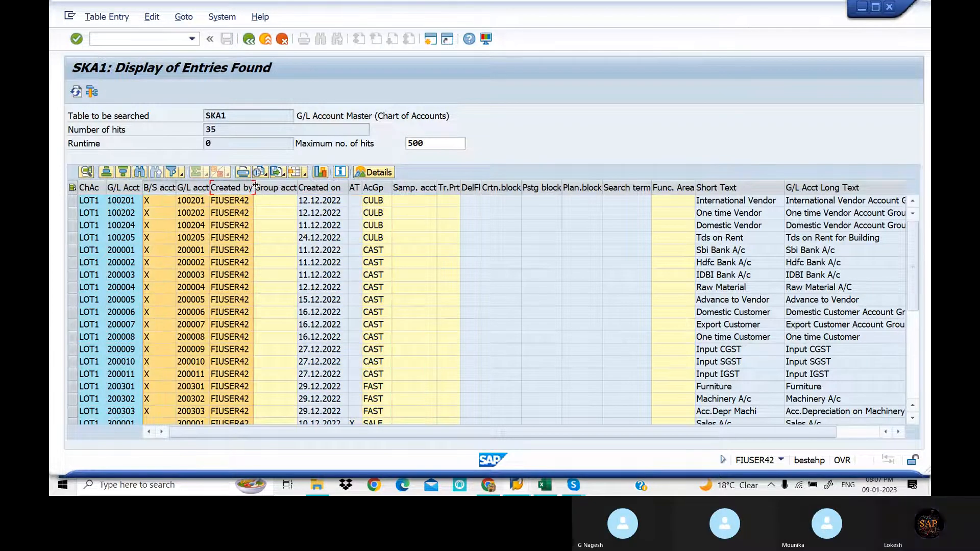
{"action": "left_click_drag", "start_coordinate": [253, 189], "coordinate": [256, 188]}
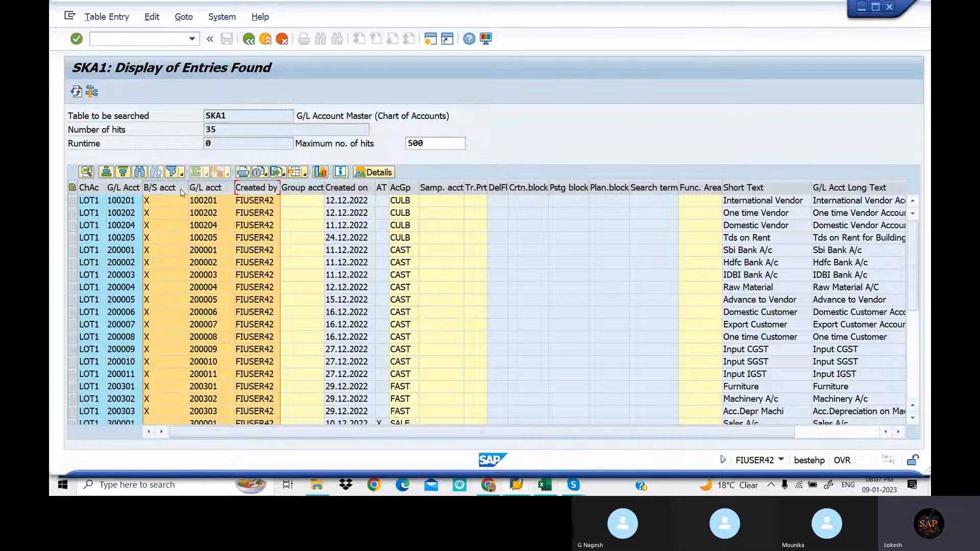
Place the G/L acct and Created by columns in front of B/S acct and return to the General Table Display selection
{"action": "left_click", "coordinate": [289, 189]}
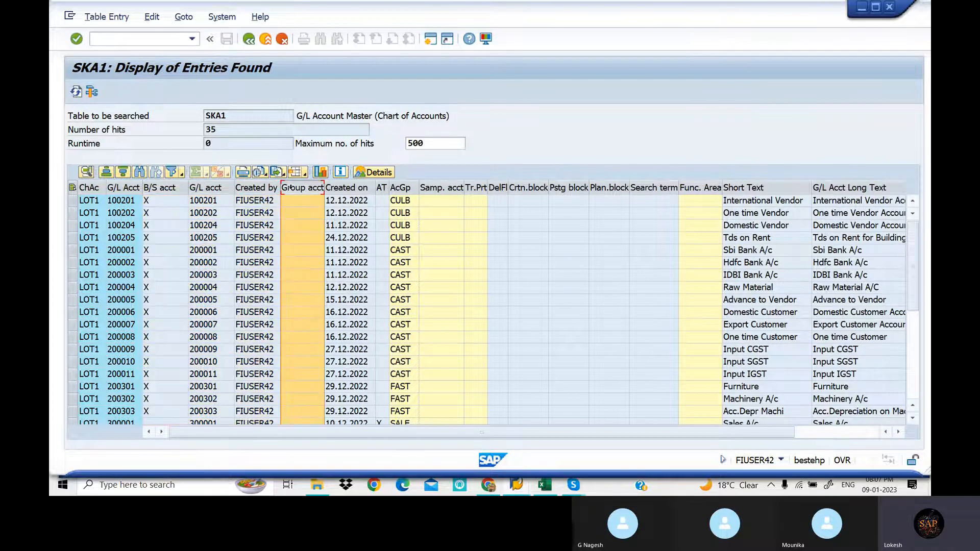
{"action": "left_click", "coordinate": [329, 188], "text": "ctrl"}
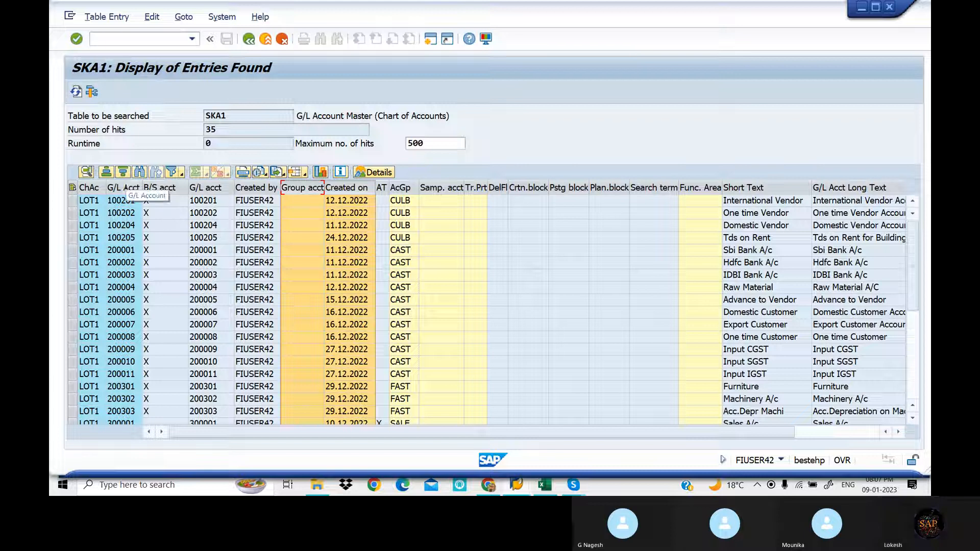
{"action": "left_click", "coordinate": [212, 187]}
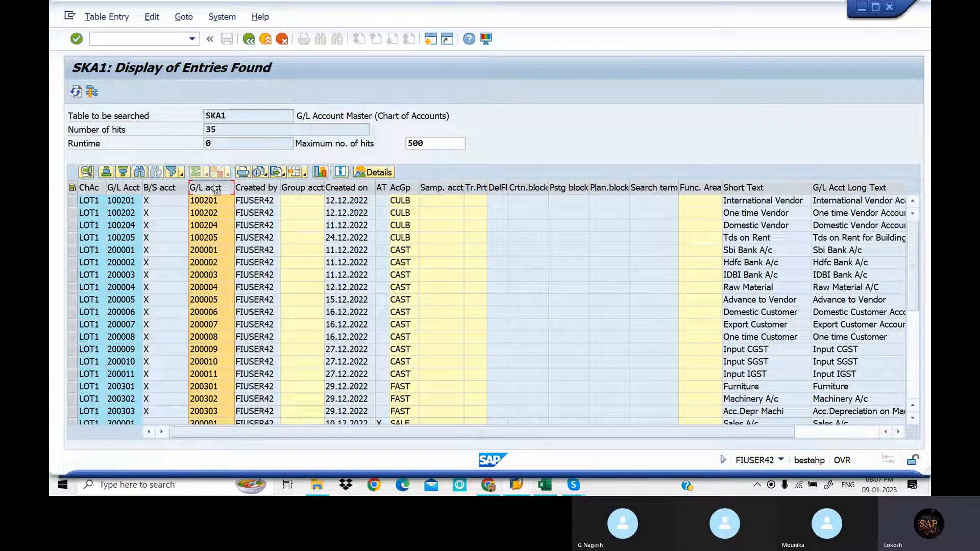
{"action": "left_click_drag", "start_coordinate": [216, 187], "coordinate": [163, 191]}
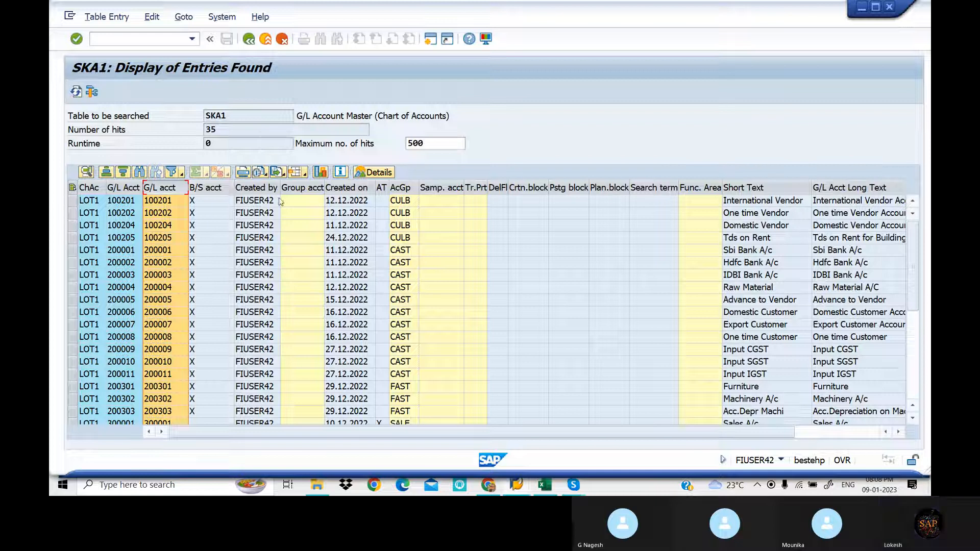
{"action": "left_click", "coordinate": [263, 188]}
{"action": "left_click_drag", "start_coordinate": [266, 191], "coordinate": [198, 192]}
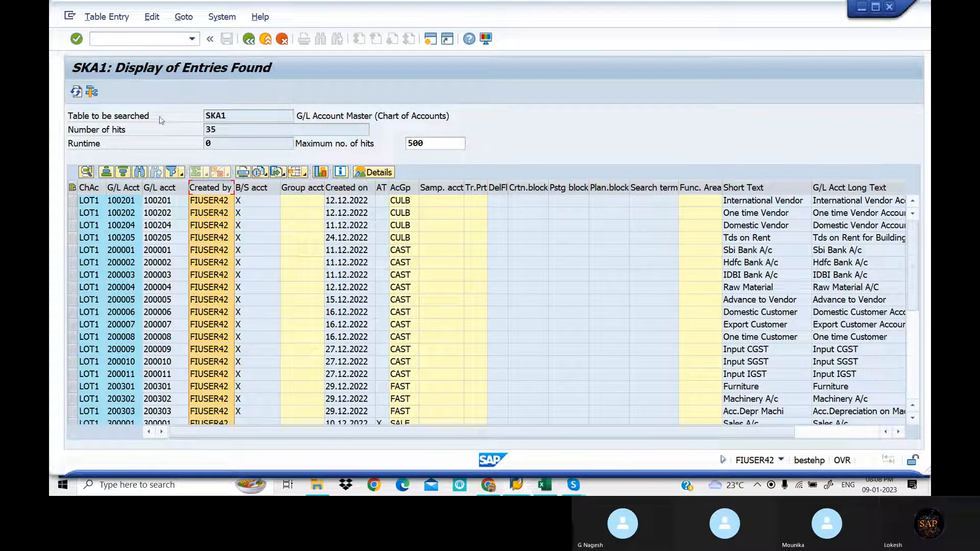
{"action": "left_click", "coordinate": [249, 39]}
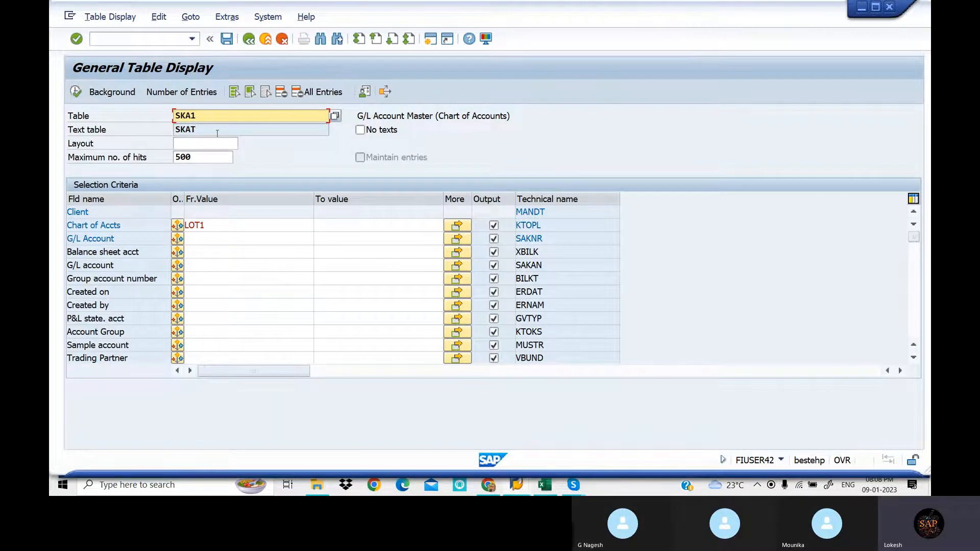
Clear the maximum number of hits, display and review the SKA1 entries for chart of accounts LOT1, and return to the selection criteria
{"action": "double_click", "coordinate": [209, 157]}
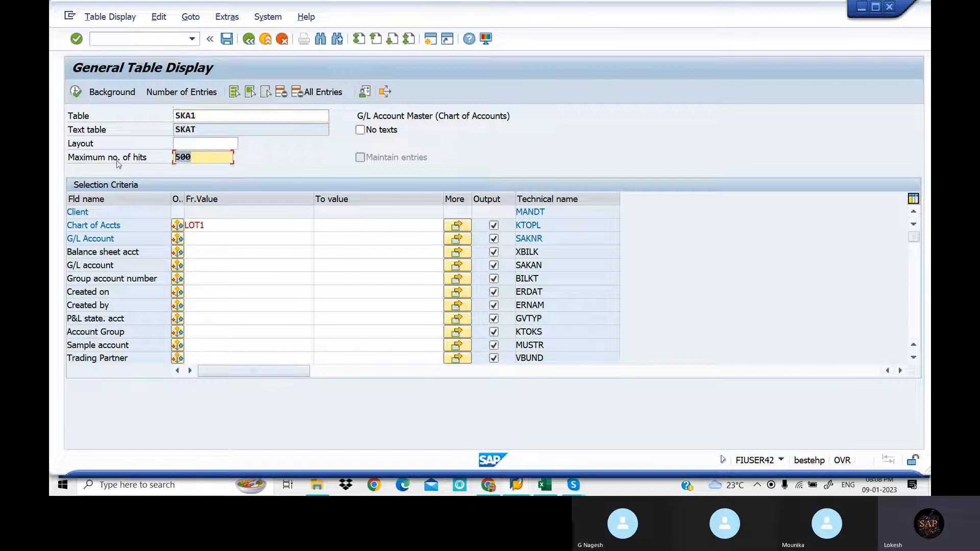
{"action": "key", "text": "BackSpace"}
{"action": "left_click", "coordinate": [76, 93]}
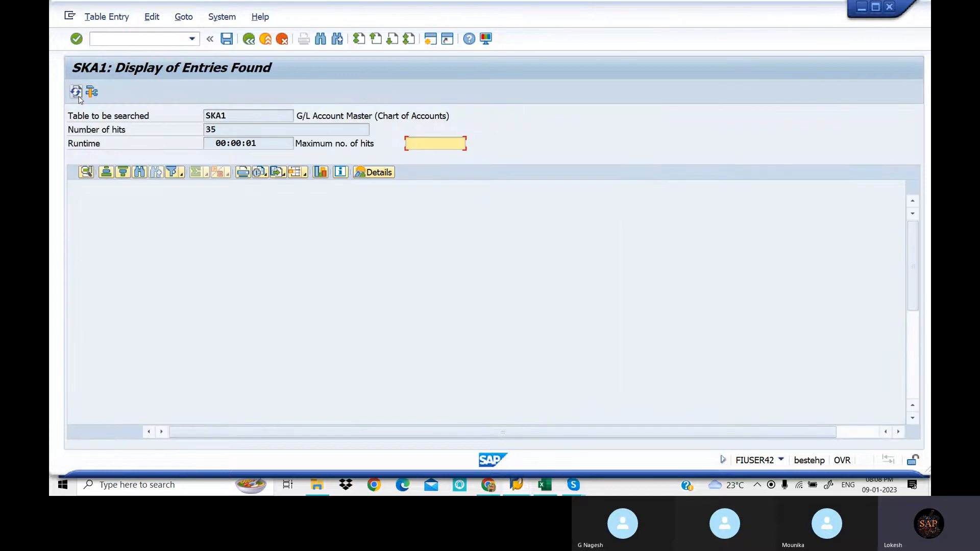
{"action": "scroll", "coordinate": [387, 322], "scroll_direction": "down", "scroll_amount": 6}
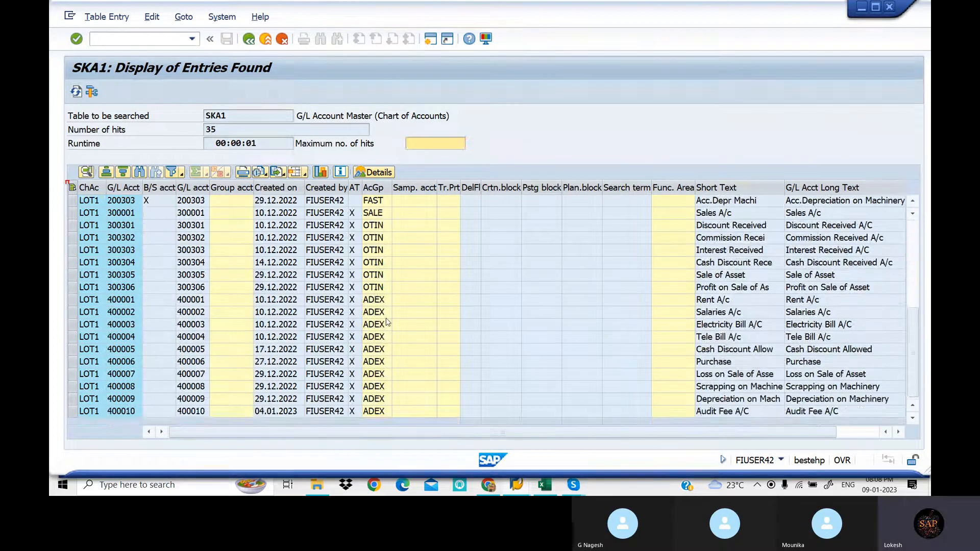
{"action": "scroll", "coordinate": [387, 322], "scroll_direction": "up", "scroll_amount": 6}
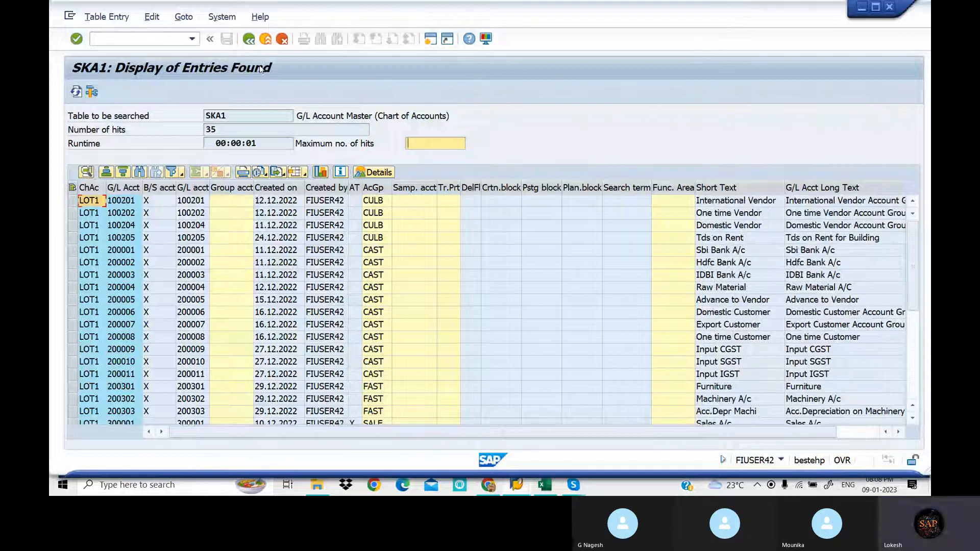
{"action": "left_click", "coordinate": [249, 40]}
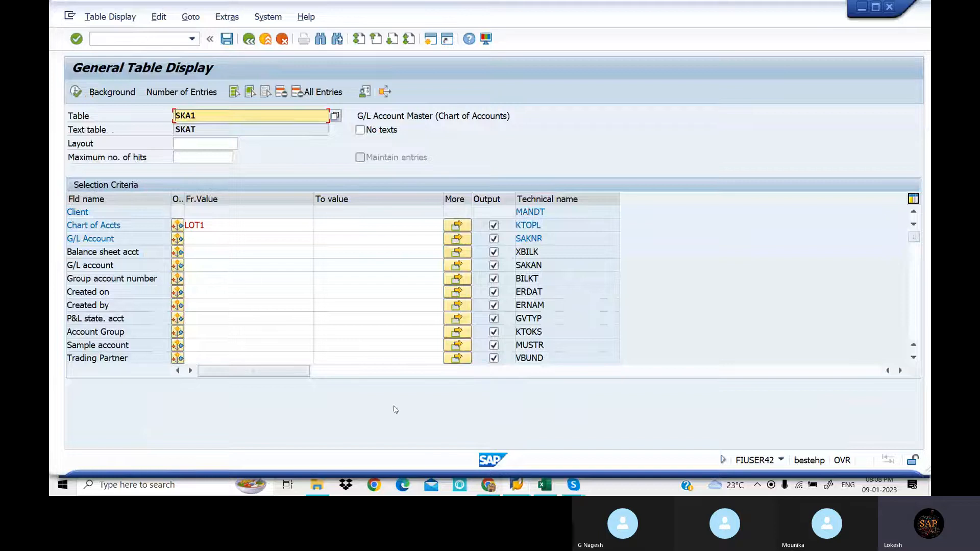
Look up the SKAT entry in the Excel TABLES sheet, switch back to SAP and load table SKAT in General Table Display
{"action": "left_click", "coordinate": [544, 488]}
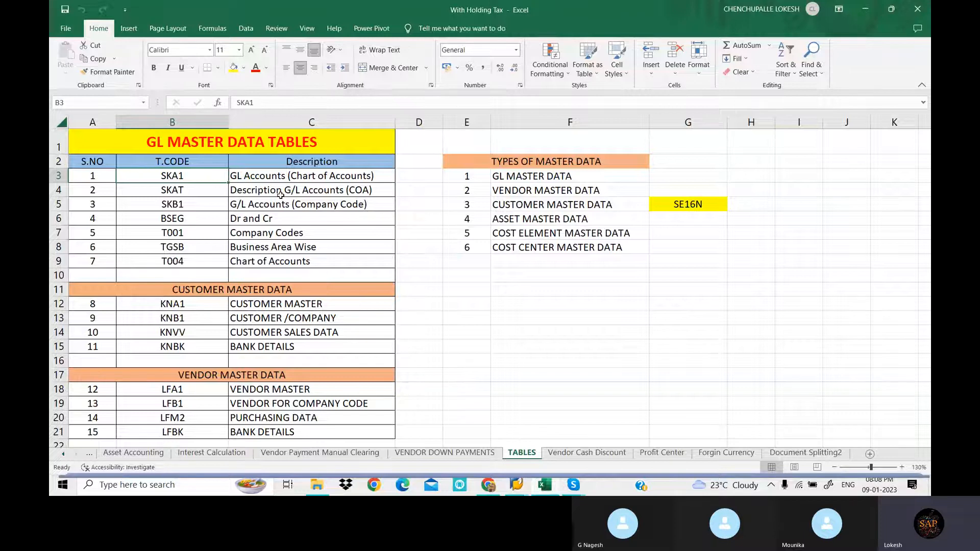
{"action": "left_click", "coordinate": [280, 195]}
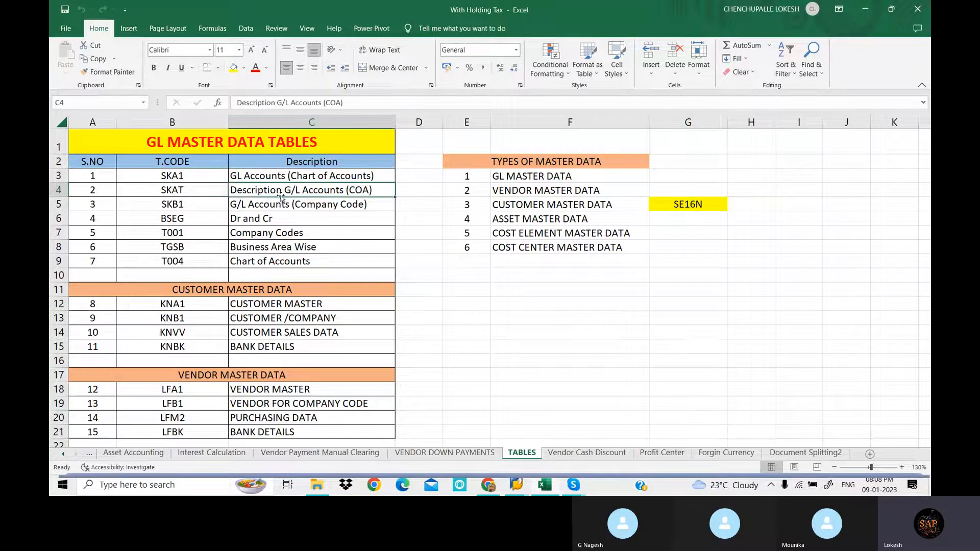
{"action": "left_click", "coordinate": [203, 188]}
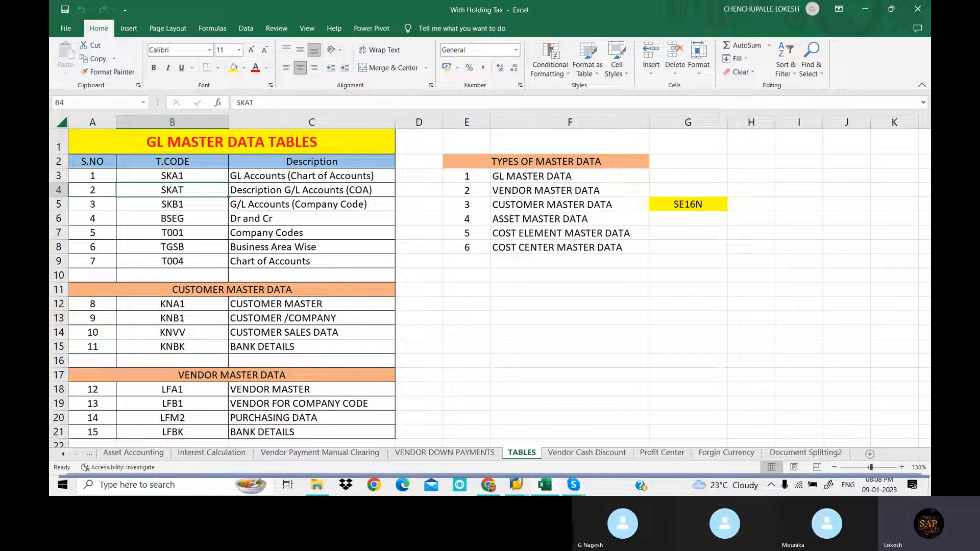
{"action": "left_click", "coordinate": [546, 416]}
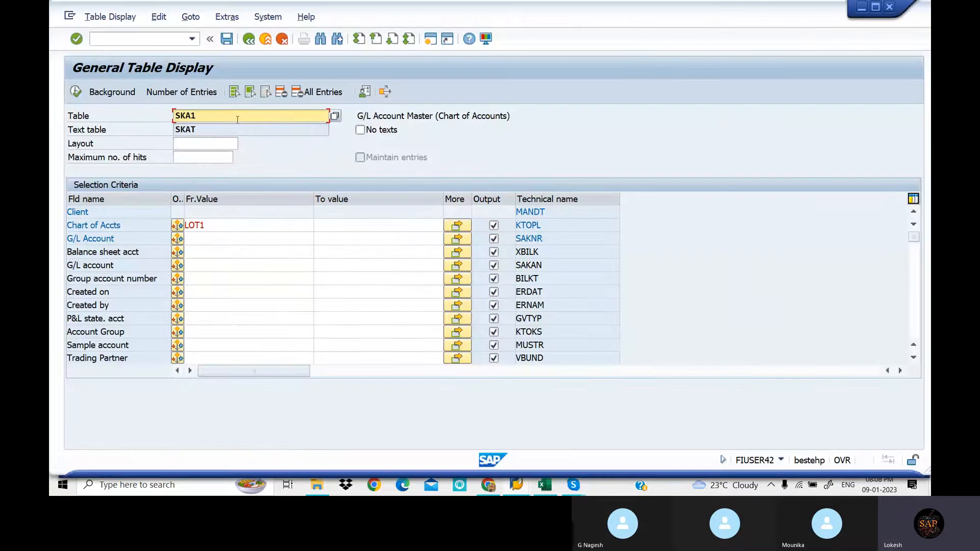
{"action": "key", "text": "BackSpace"}
{"action": "type", "text": "T"}
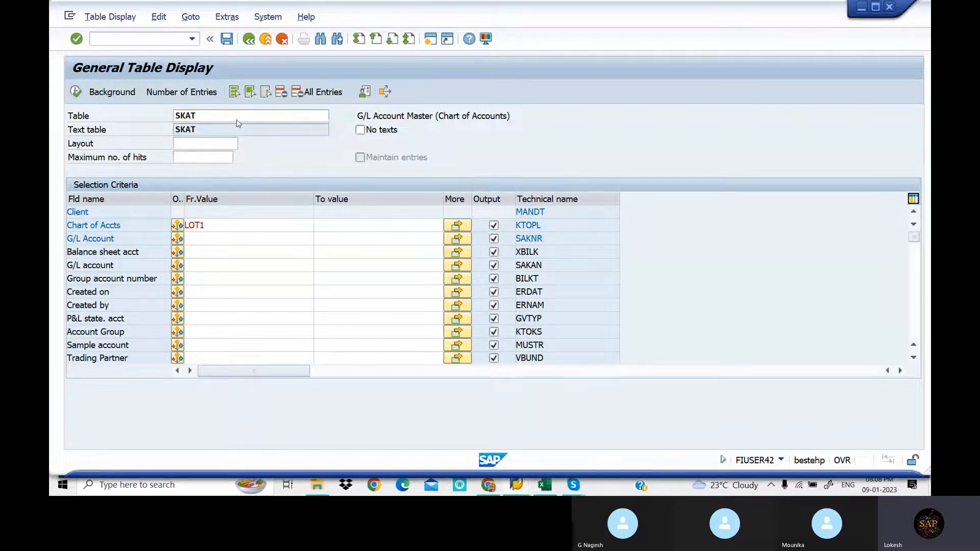
{"action": "key", "text": "Return"}
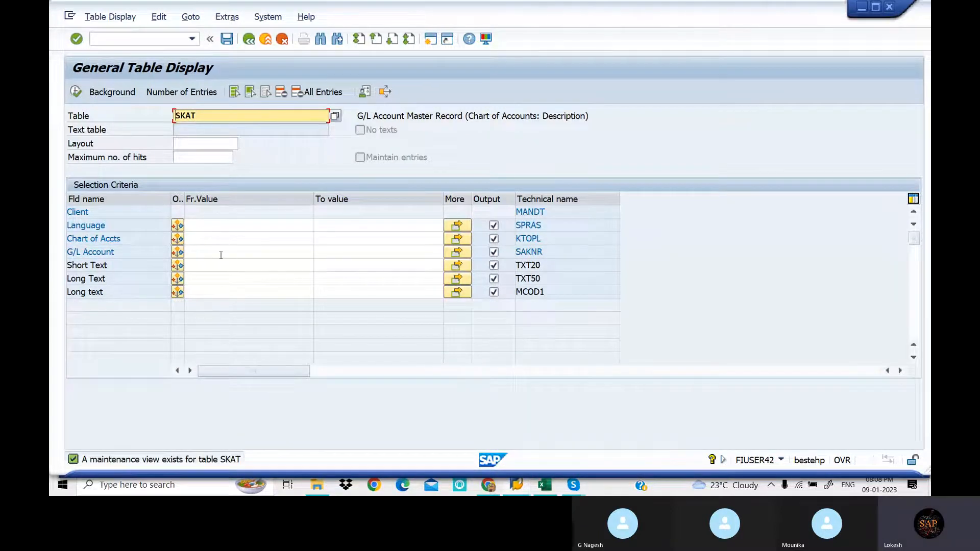
Check the number of entries in table SKAT without any selection criteria and close the result
{"action": "left_click", "coordinate": [207, 240]}
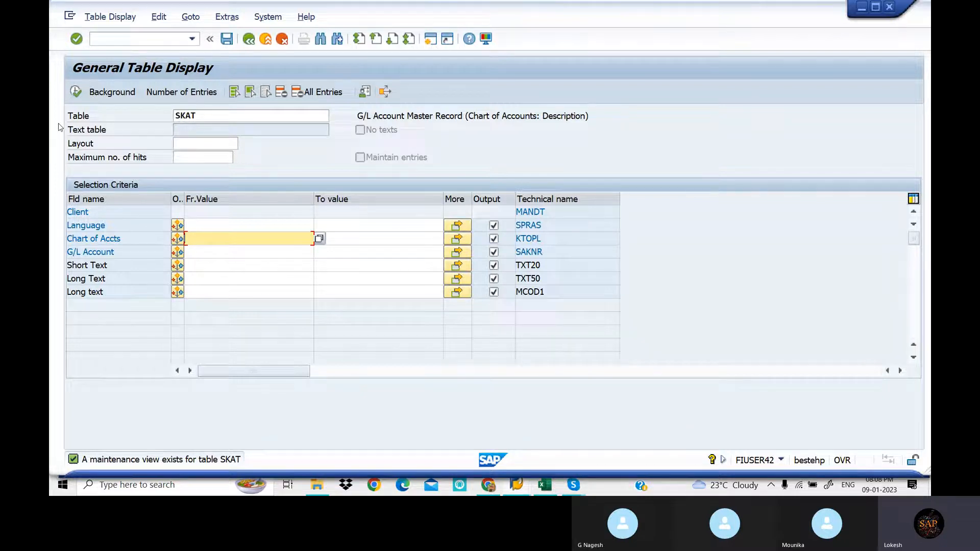
{"action": "left_click", "coordinate": [196, 92]}
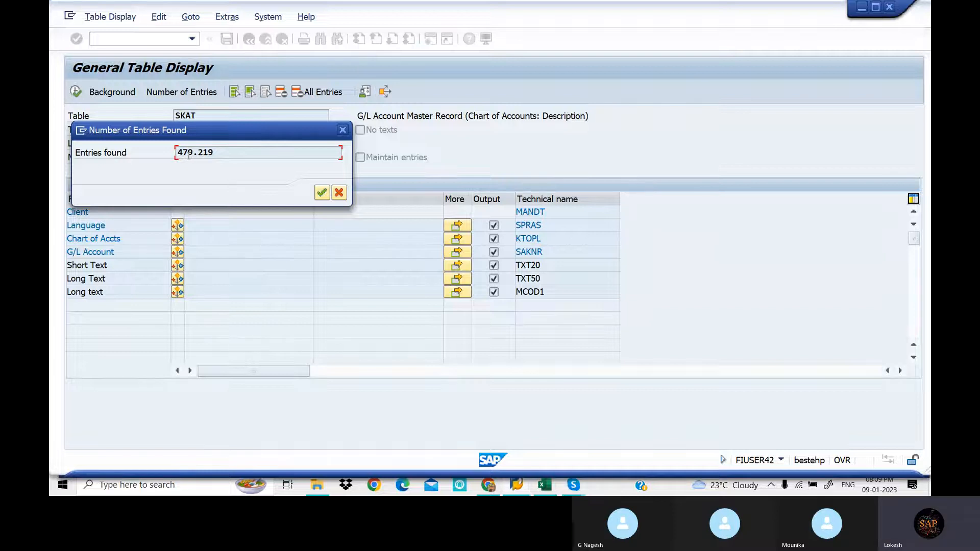
{"action": "left_click", "coordinate": [320, 196]}
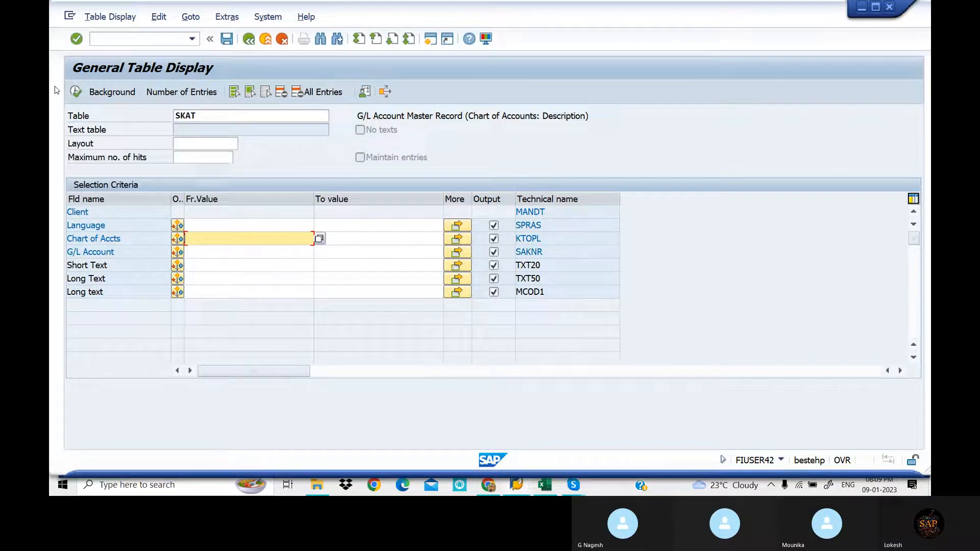
Display all SKAT entries, review their G/L account short and long texts, and return to the selection criteria
{"action": "left_click", "coordinate": [75, 92]}
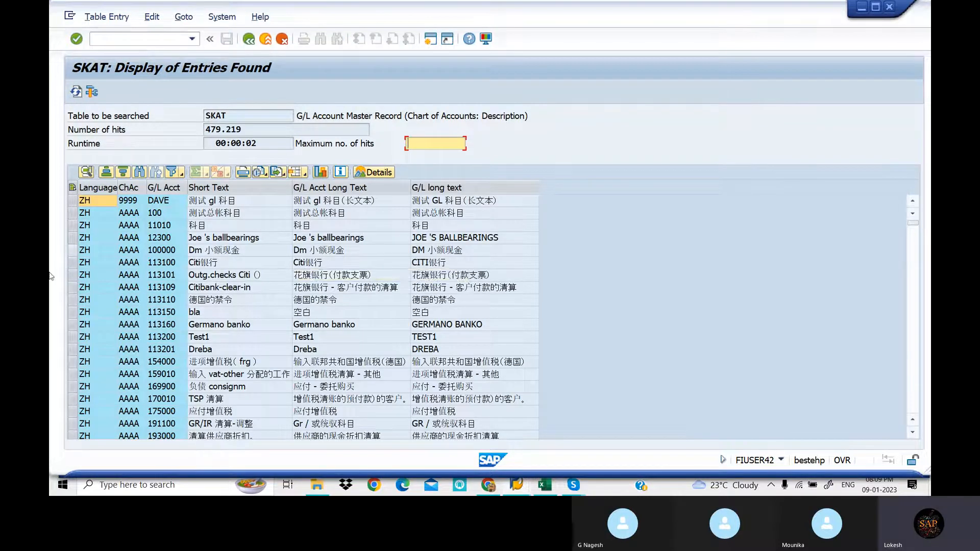
{"action": "scroll", "coordinate": [253, 261], "scroll_direction": "down", "scroll_amount": 8}
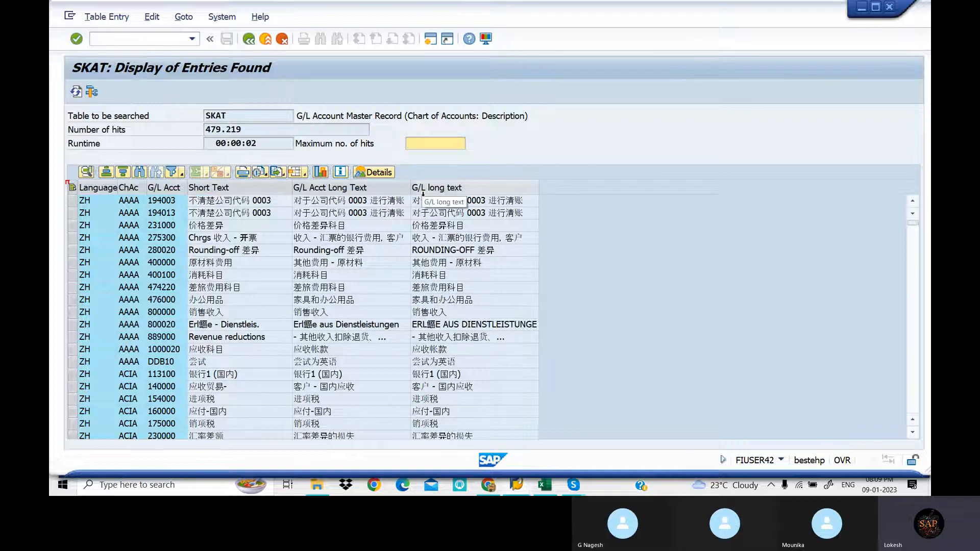
{"action": "scroll", "coordinate": [177, 239], "scroll_direction": "down", "scroll_amount": 6}
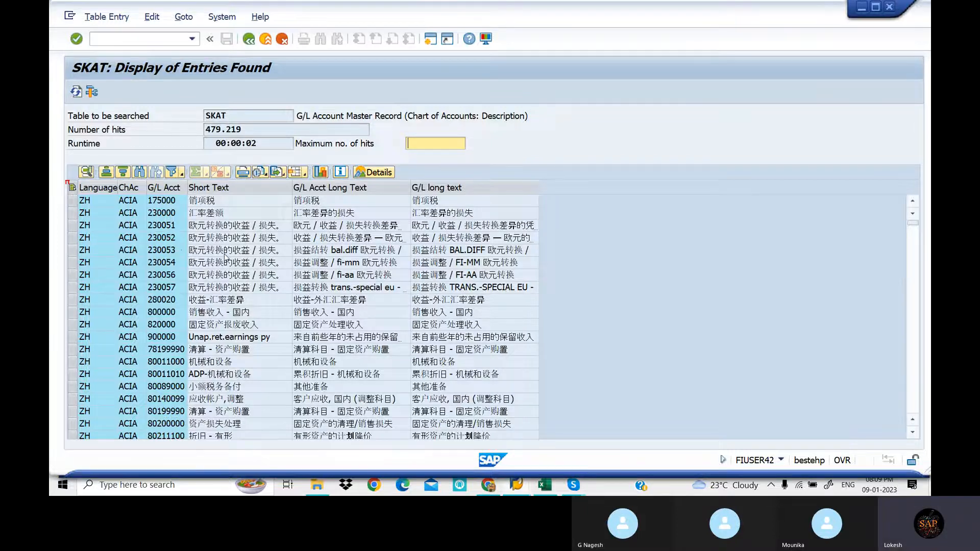
{"action": "scroll", "coordinate": [220, 252], "scroll_direction": "down", "scroll_amount": 7}
{"action": "scroll", "coordinate": [220, 253], "scroll_direction": "down", "scroll_amount": 15}
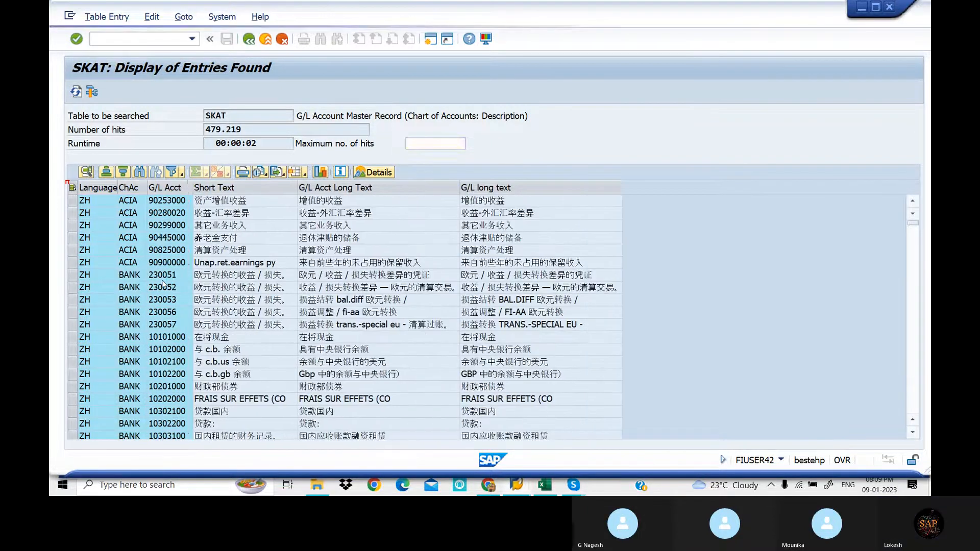
{"action": "scroll", "coordinate": [163, 285], "scroll_direction": "down", "scroll_amount": 5}
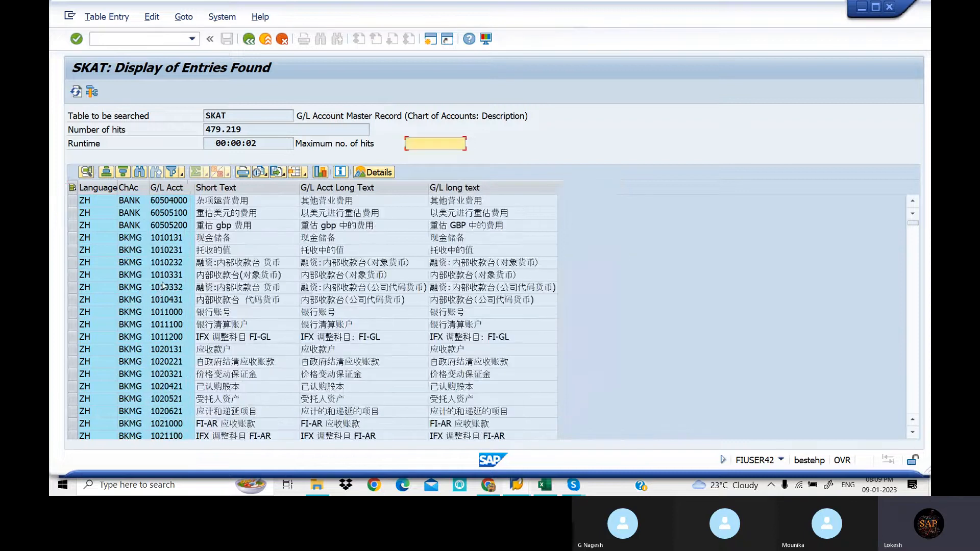
{"action": "left_click", "coordinate": [249, 39]}
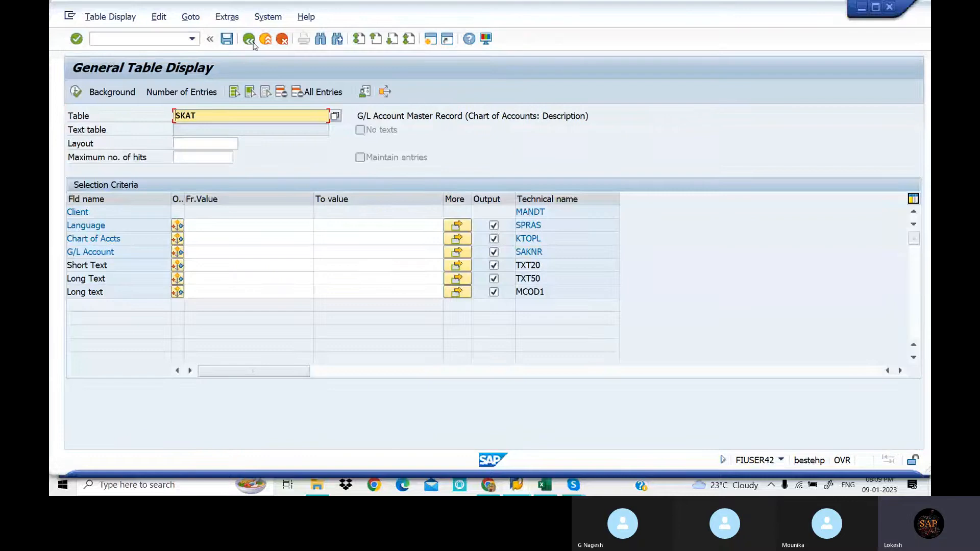
Look up the SKB1 entry in the Excel TABLES sheet, switch back to SAP and load table SKB1 in General Table Display
{"action": "left_click", "coordinate": [545, 485]}
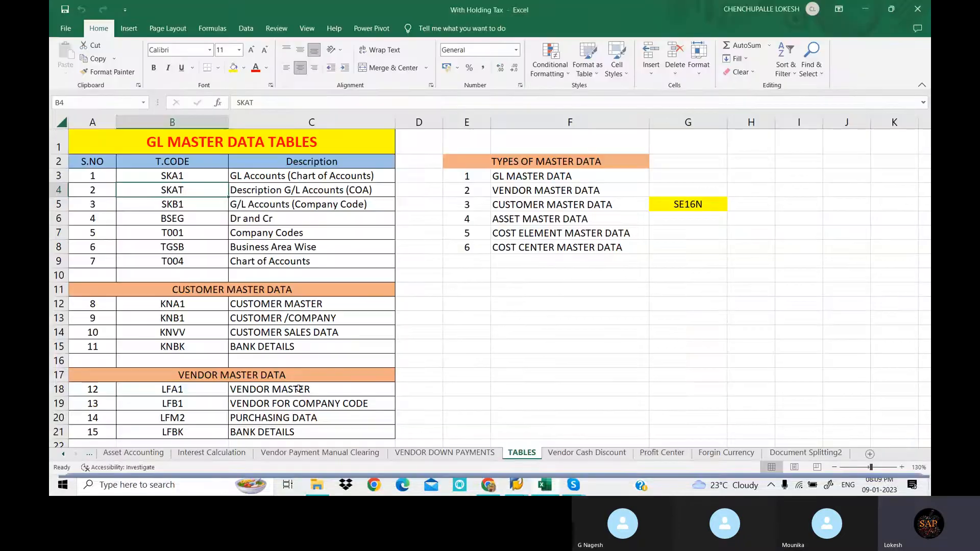
{"action": "left_click", "coordinate": [263, 206]}
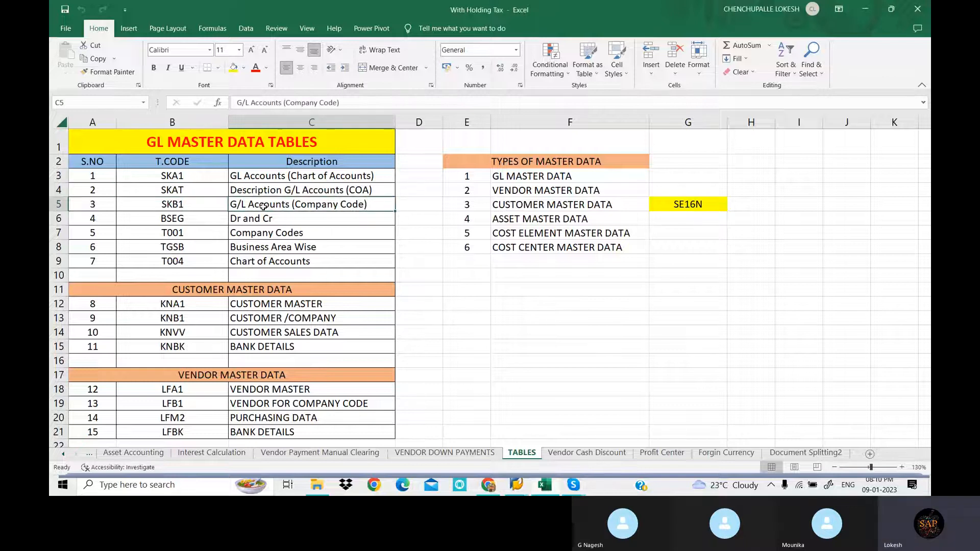
{"action": "left_click", "coordinate": [194, 205]}
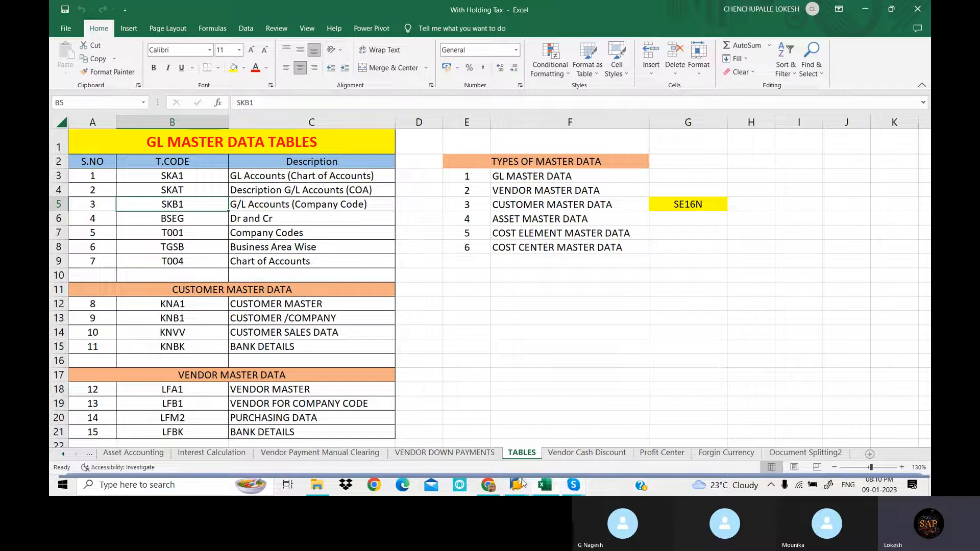
{"action": "mouse_move", "coordinate": [523, 483]}
{"action": "left_click", "coordinate": [537, 452]}
{"action": "left_click_drag", "start_coordinate": [197, 115], "coordinate": [119, 109]}
{"action": "type", "text": "SKB1"}
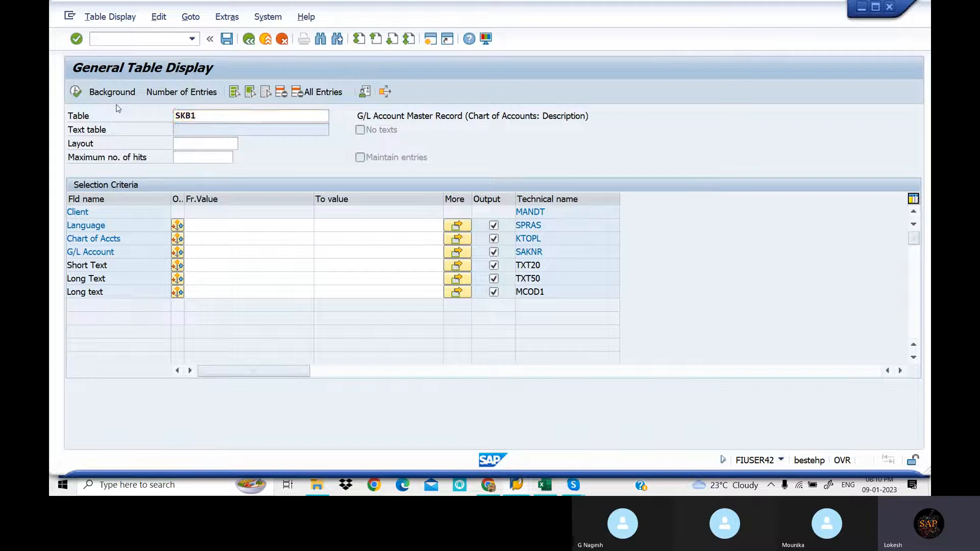
{"action": "key", "text": "Return"}
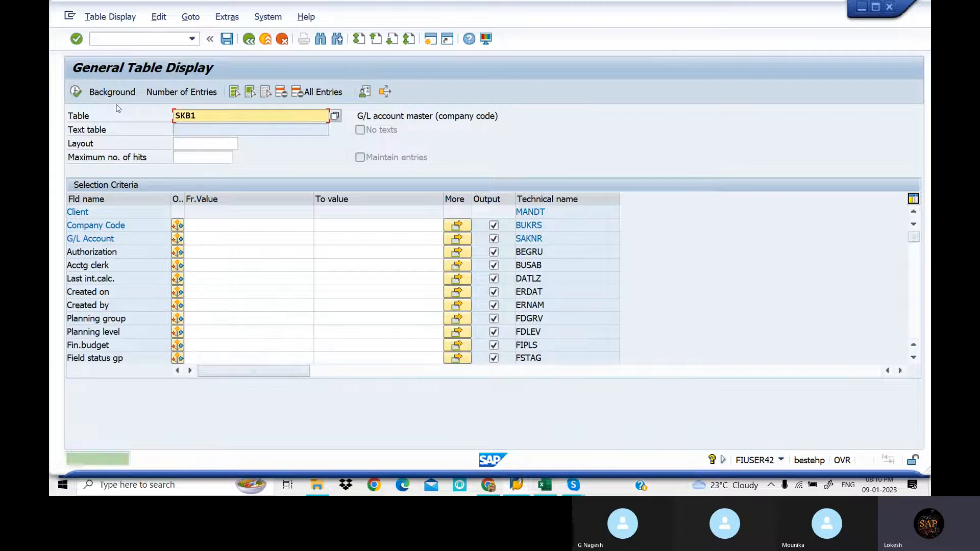
Check the number of entries in table SKB1 with Company Code left empty and close the result
{"action": "left_click", "coordinate": [247, 229]}
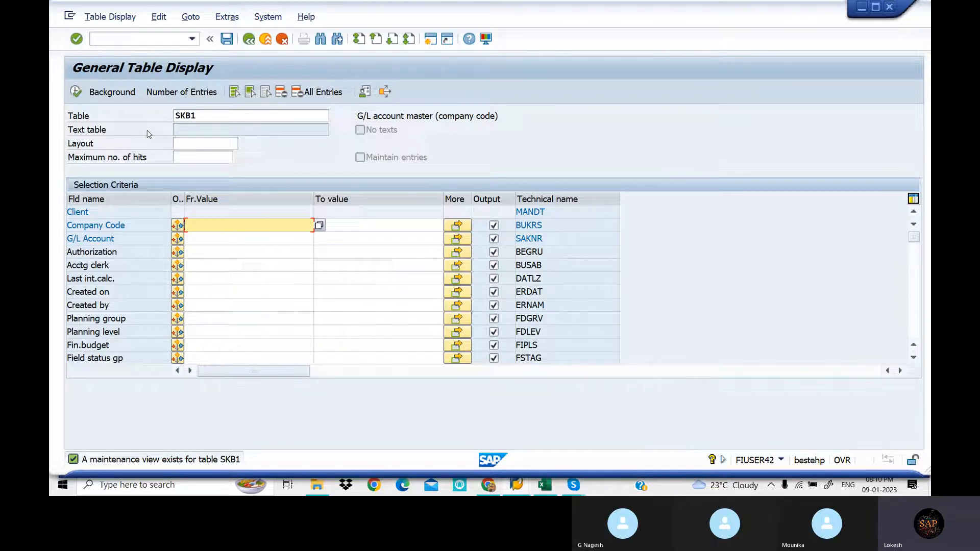
{"action": "left_click", "coordinate": [185, 97]}
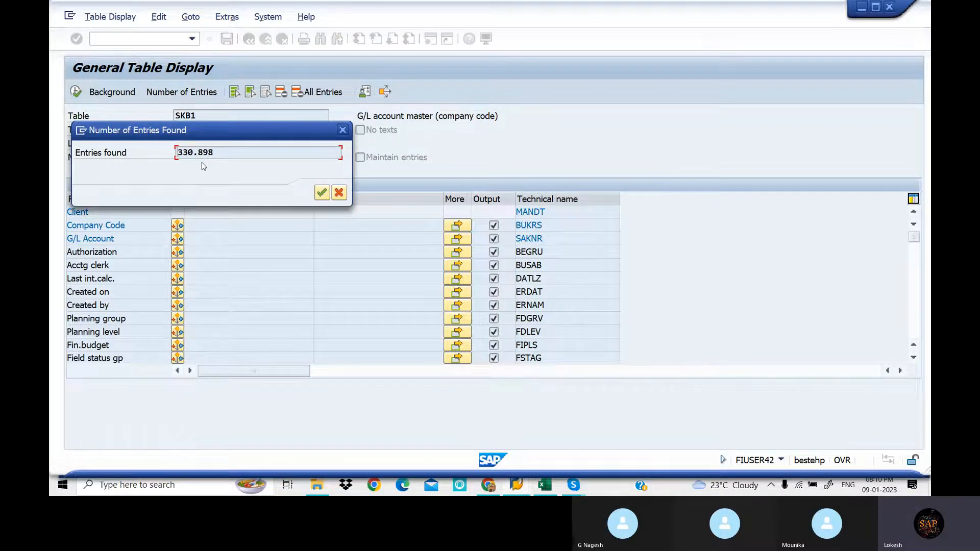
{"action": "left_click", "coordinate": [325, 196]}
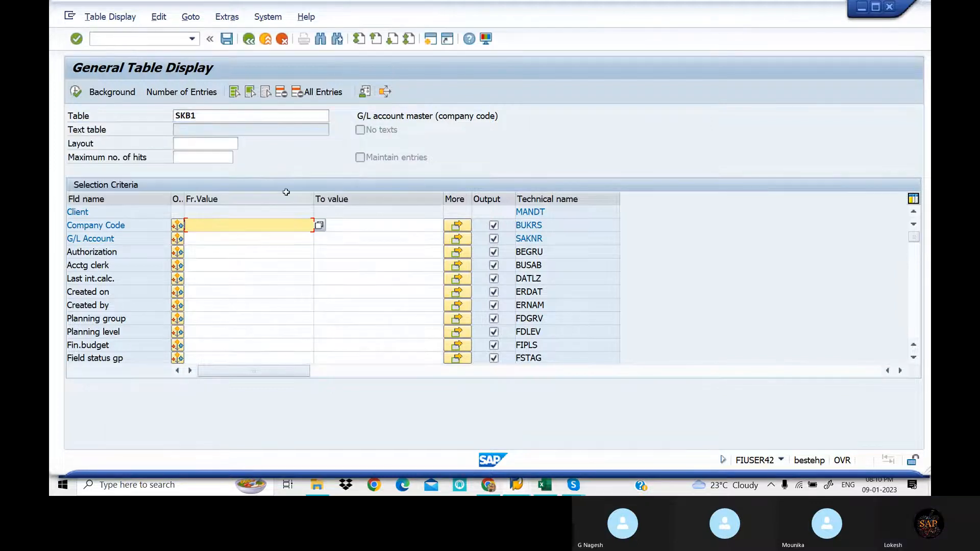
Display all SKB1 entries, review the company code level G/L account columns, and return to the selection criteria
{"action": "left_click", "coordinate": [76, 92]}
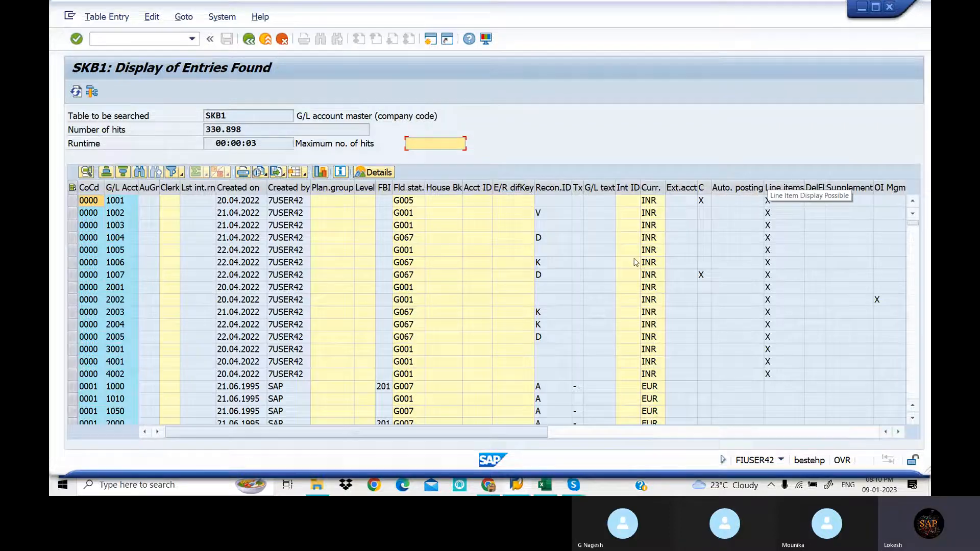
{"action": "scroll", "coordinate": [513, 287], "scroll_direction": "down", "scroll_amount": 7}
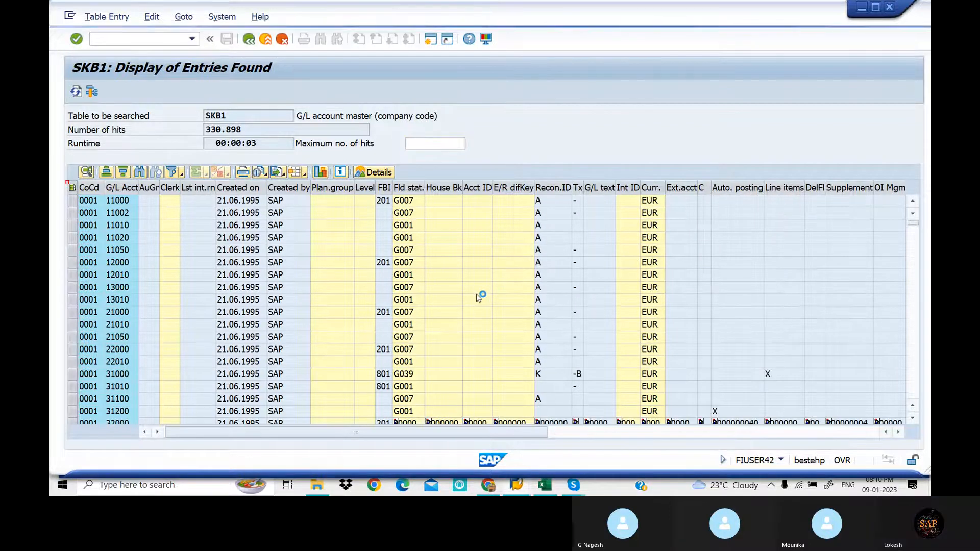
{"action": "scroll", "coordinate": [369, 315], "scroll_direction": "down", "scroll_amount": 2}
{"action": "scroll", "coordinate": [329, 305], "scroll_direction": "down", "scroll_amount": 5}
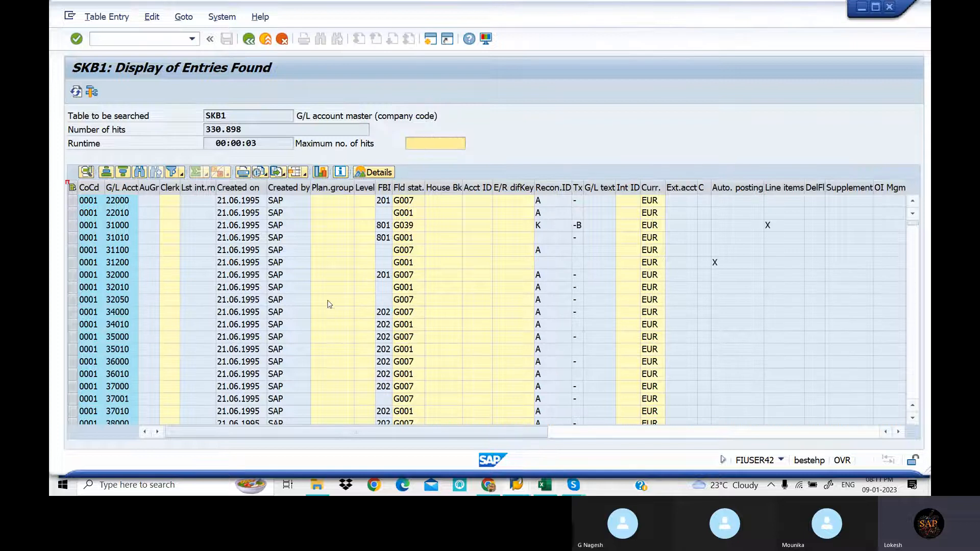
{"action": "left_click", "coordinate": [250, 41]}
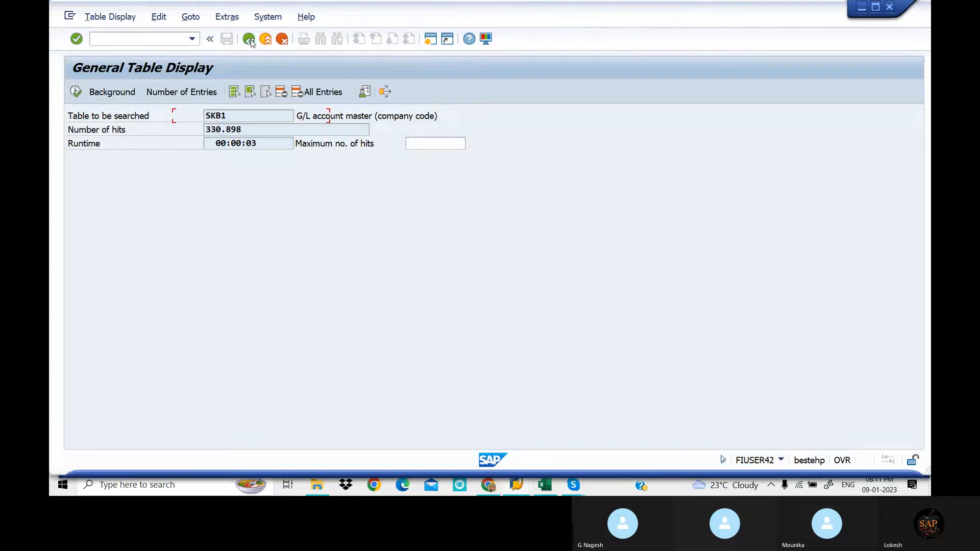
Restrict the SKB1 selection to Company Code LOT1
{"action": "left_click", "coordinate": [219, 224]}
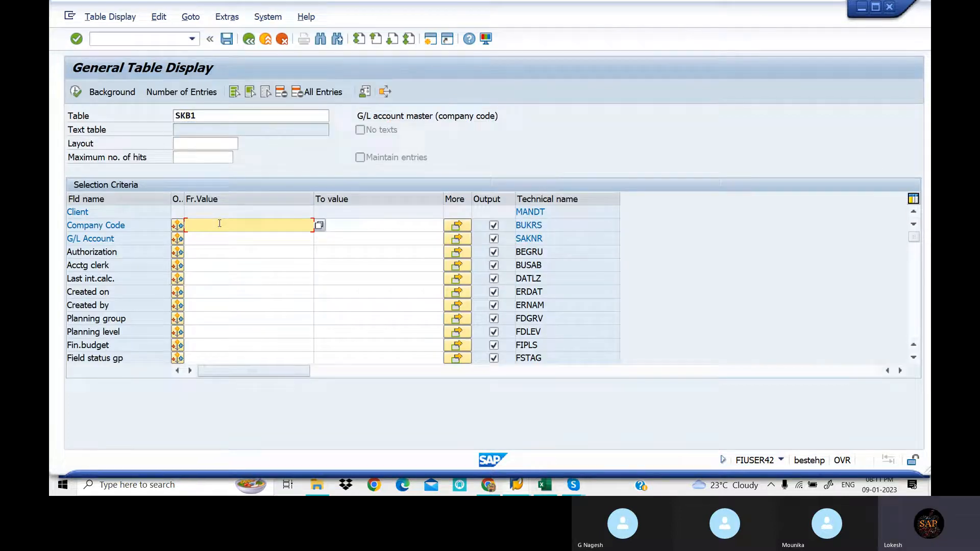
{"action": "type", "text": "LOT"}
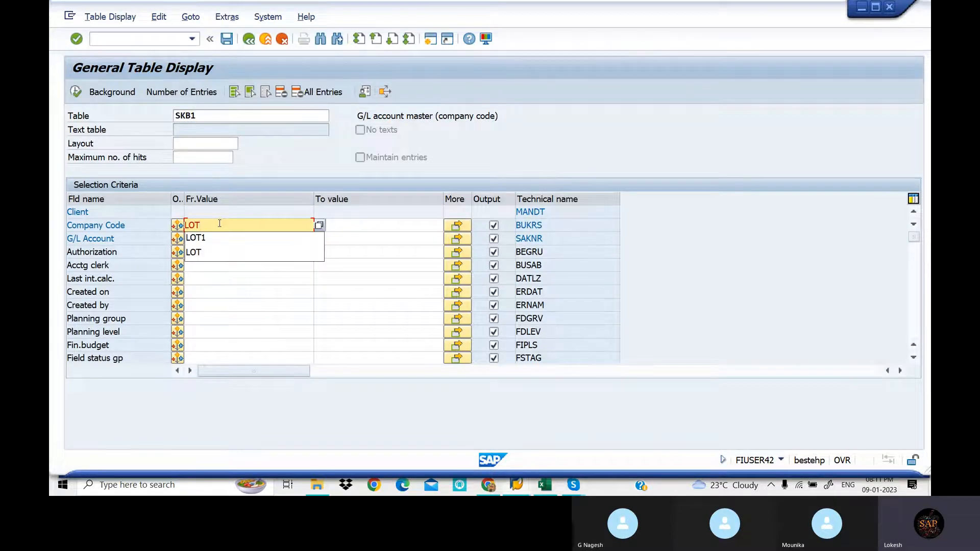
{"action": "type", "text": "1"}
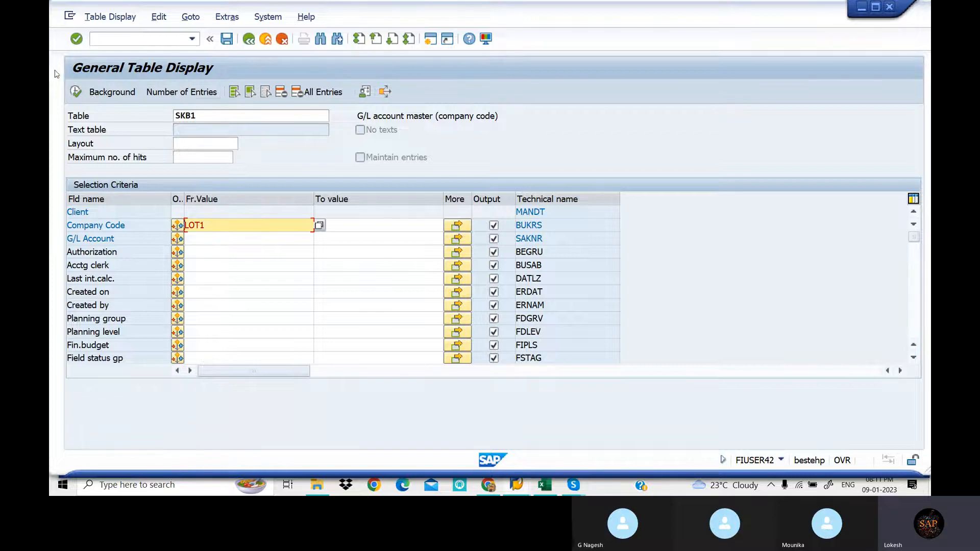
Display the SKB1 entries for company code LOT1, review the listed G/L accounts, and return to the selection criteria
{"action": "left_click", "coordinate": [76, 93]}
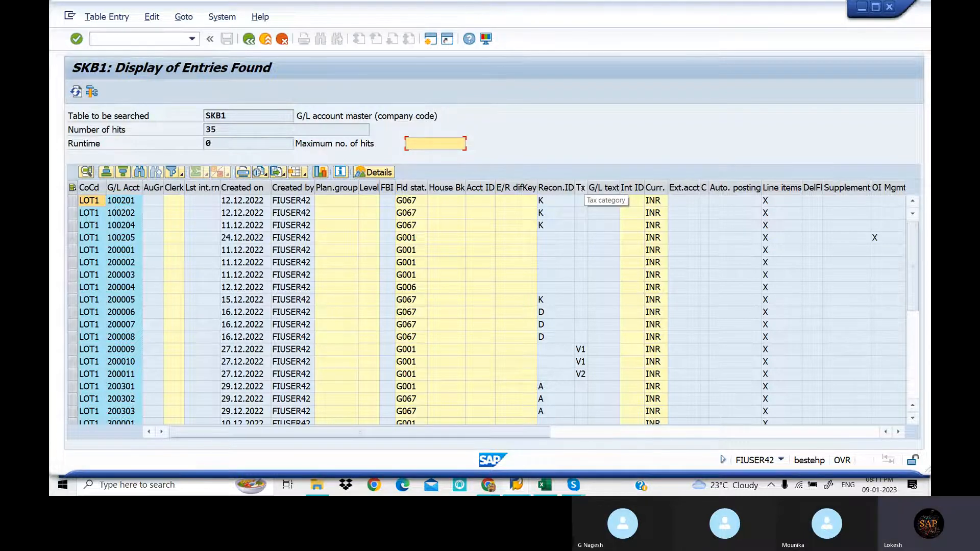
{"action": "scroll", "coordinate": [580, 346], "scroll_direction": "down", "scroll_amount": 3}
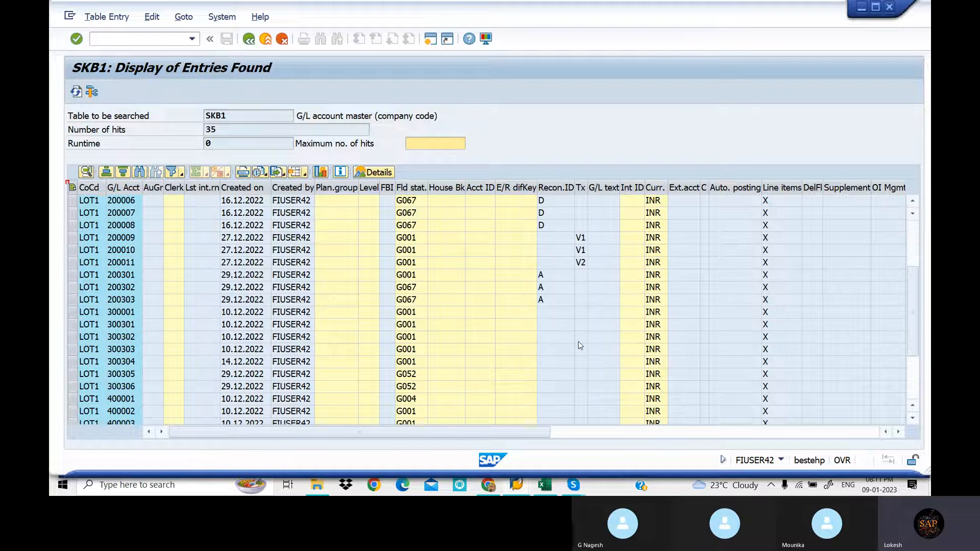
{"action": "scroll", "coordinate": [536, 275], "scroll_direction": "up", "scroll_amount": 3}
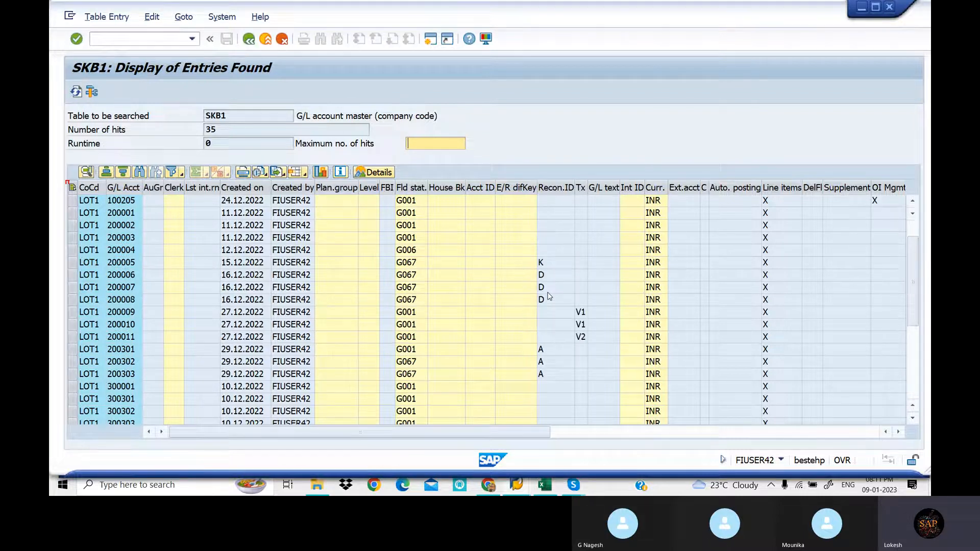
{"action": "scroll", "coordinate": [549, 304], "scroll_direction": "down", "scroll_amount": 6}
{"action": "scroll", "coordinate": [332, 335], "scroll_direction": "up", "scroll_amount": 6}
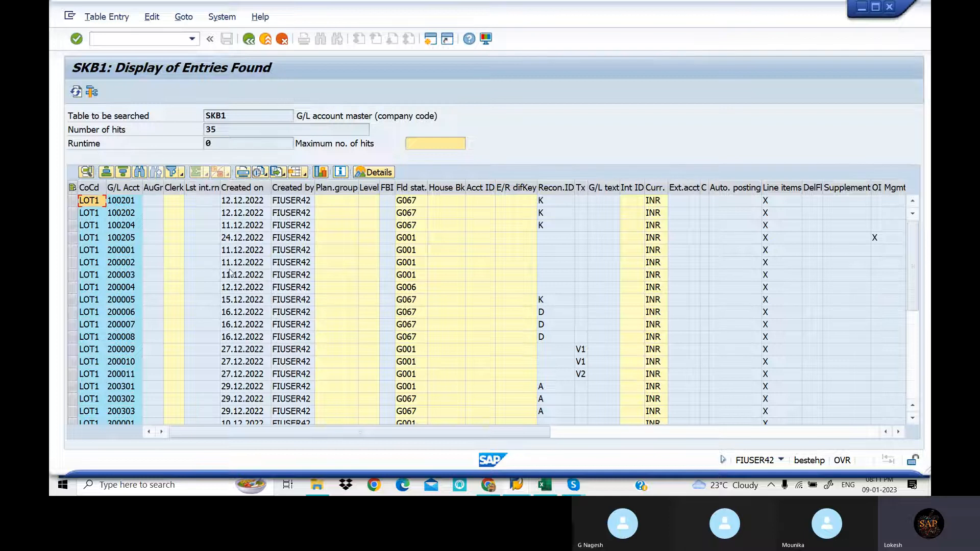
{"action": "left_click", "coordinate": [249, 40]}
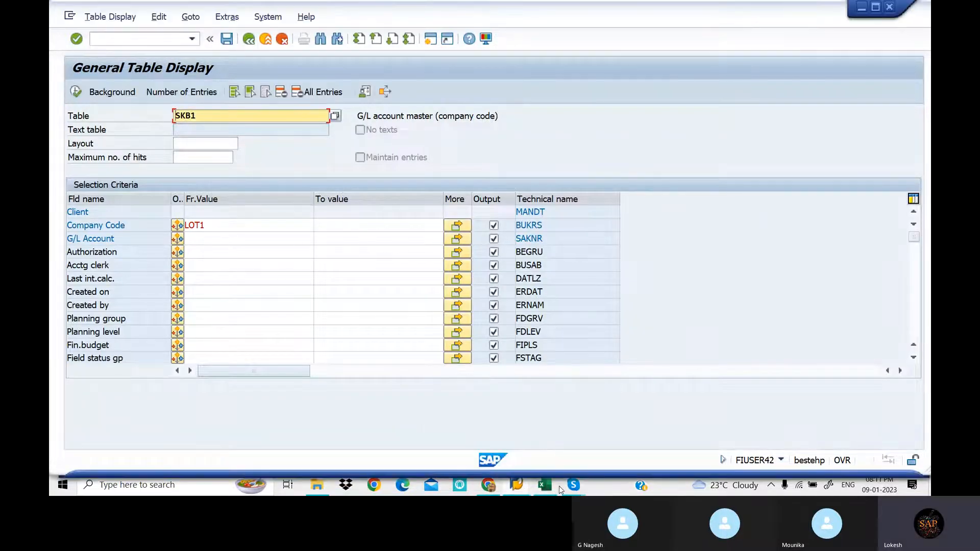
Switch to the Excel TABLES sheet, look up the BSEG debit and credit entry, and switch back to SAP
{"action": "left_click", "coordinate": [545, 486]}
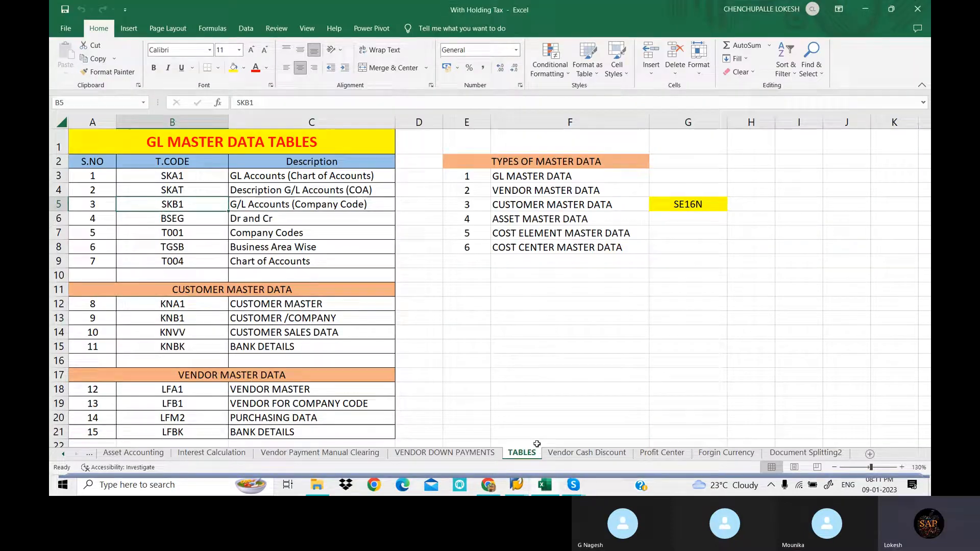
{"action": "left_click", "coordinate": [336, 228]}
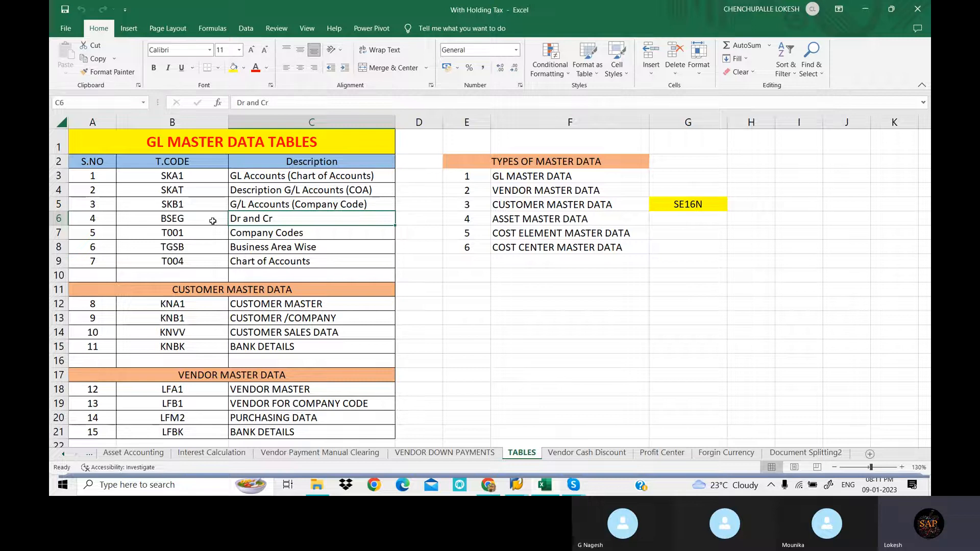
{"action": "mouse_move", "coordinate": [515, 491]}
{"action": "left_click", "coordinate": [541, 446]}
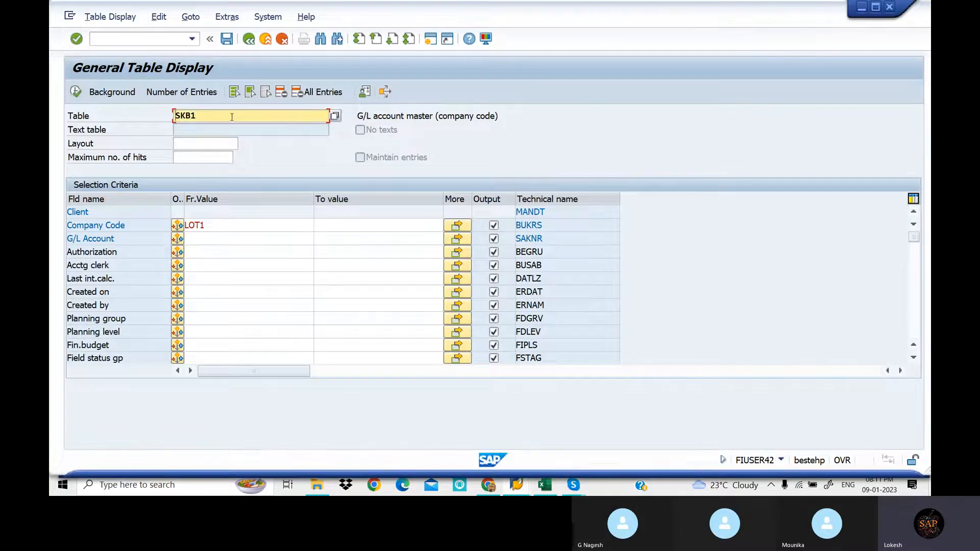
Replace the table name with BSEG and load its selection fields in General Table Display
{"action": "left_click_drag", "start_coordinate": [232, 117], "coordinate": [118, 115]}
{"action": "type", "text": "B"}
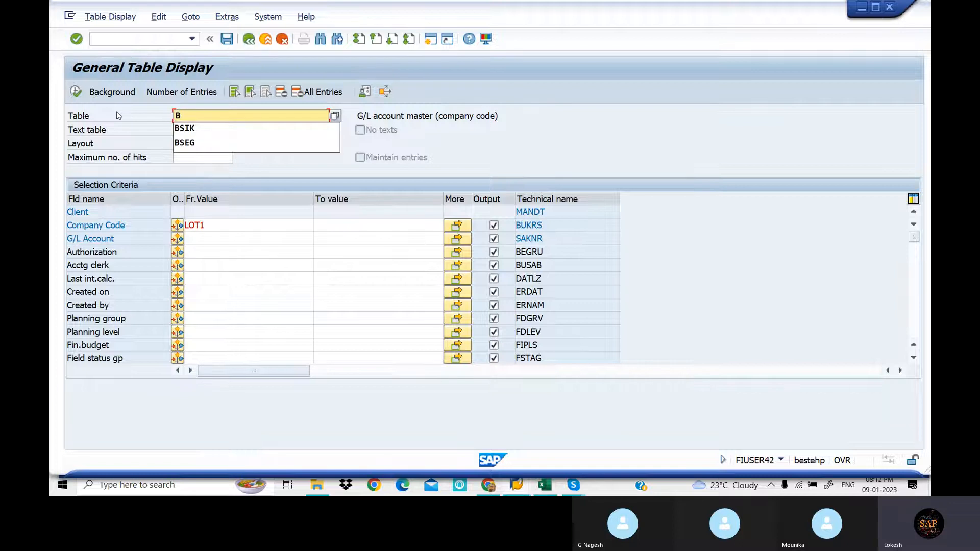
{"action": "key", "text": "Down"}
{"action": "key", "text": "Down"}
{"action": "key", "text": "Return"}
{"action": "key", "text": "Tab"}
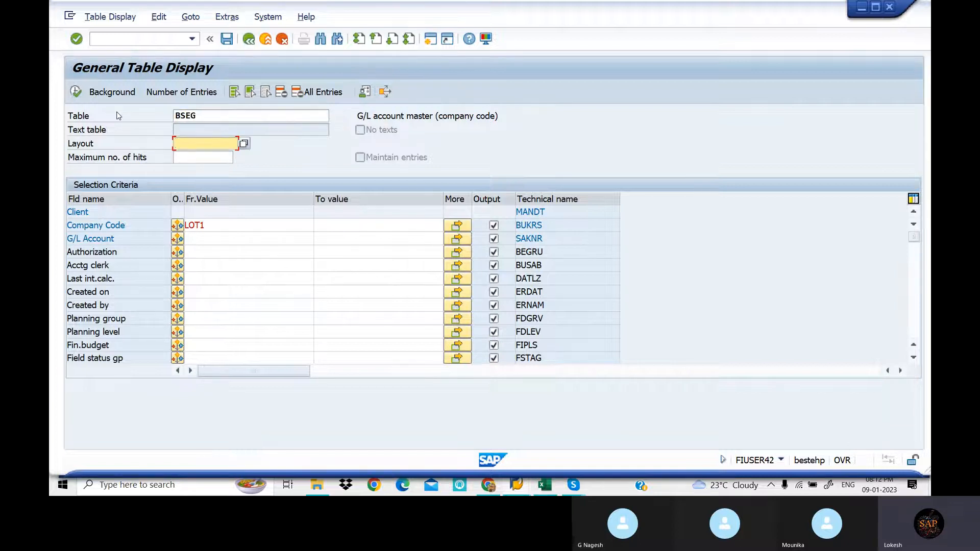
{"action": "left_click", "coordinate": [189, 157]}
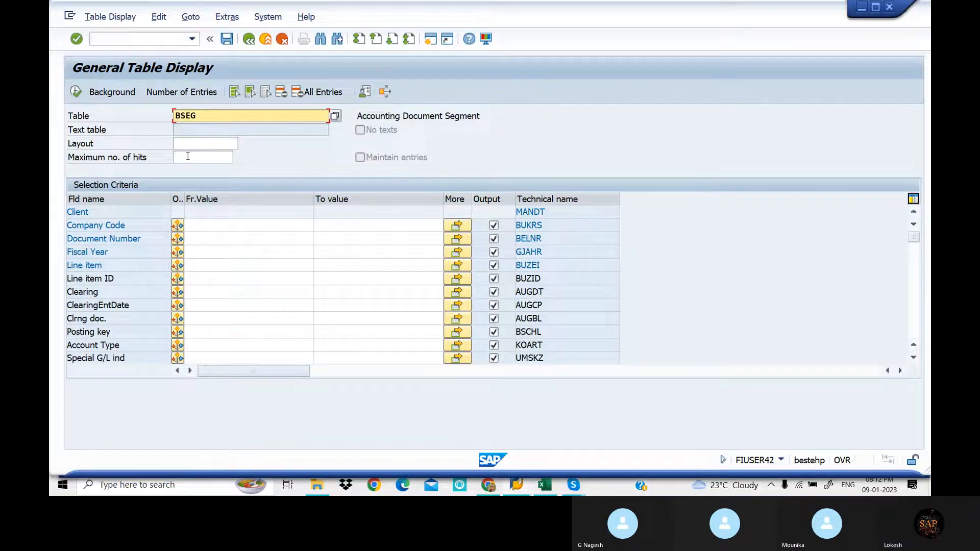
Restrict the BSEG selection to Company Code LOT1
{"action": "left_click", "coordinate": [217, 227]}
{"action": "type", "text": "LOT1"}
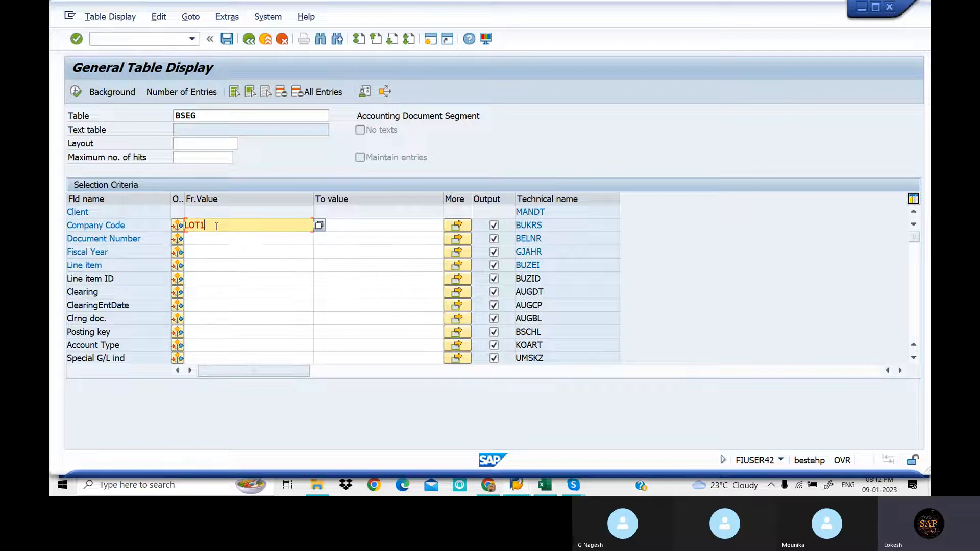
{"action": "key", "text": "Return"}
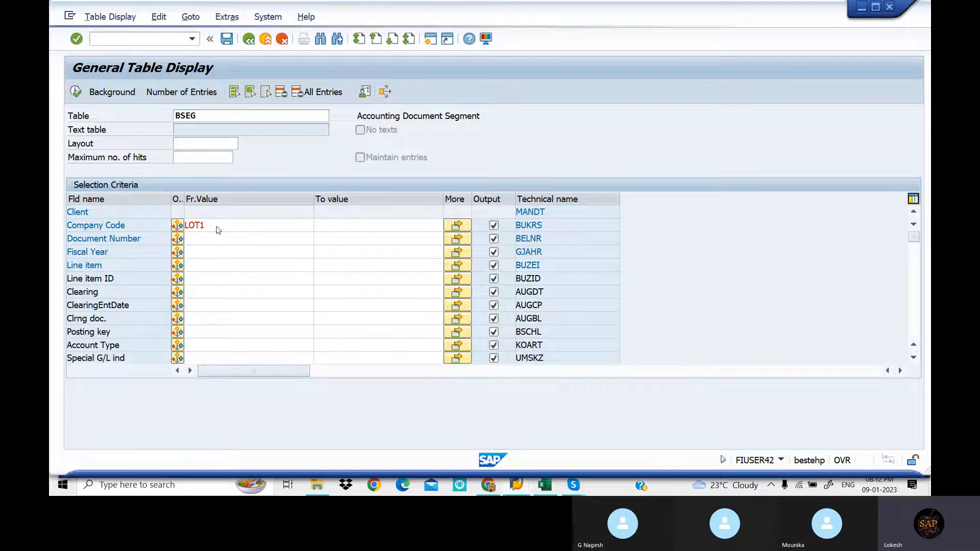
{"action": "left_click", "coordinate": [217, 228]}
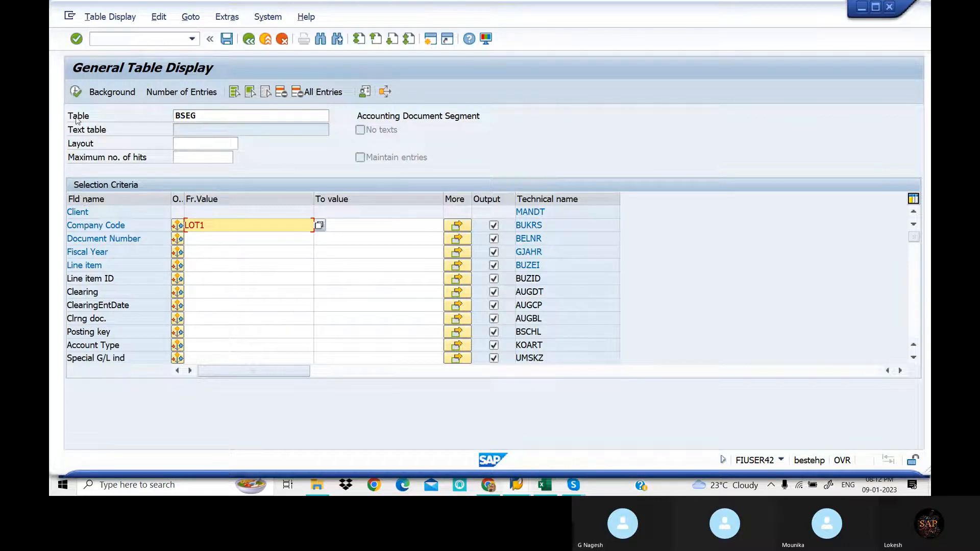
Display the BSEG entries for LOT1 and review the document numbers, posting keys, account types and debit/credit indicators
{"action": "left_click", "coordinate": [76, 93]}
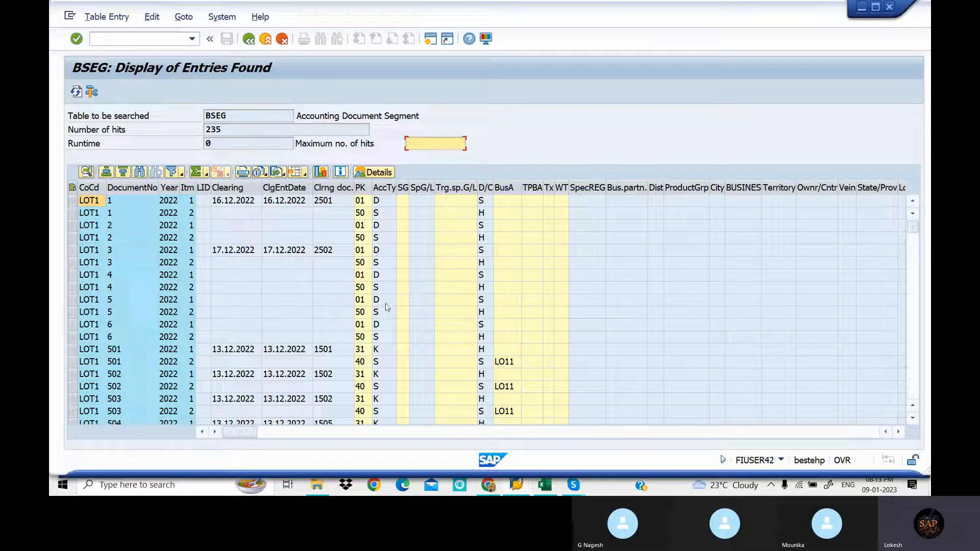
{"action": "scroll", "coordinate": [386, 325], "scroll_direction": "down", "scroll_amount": 1}
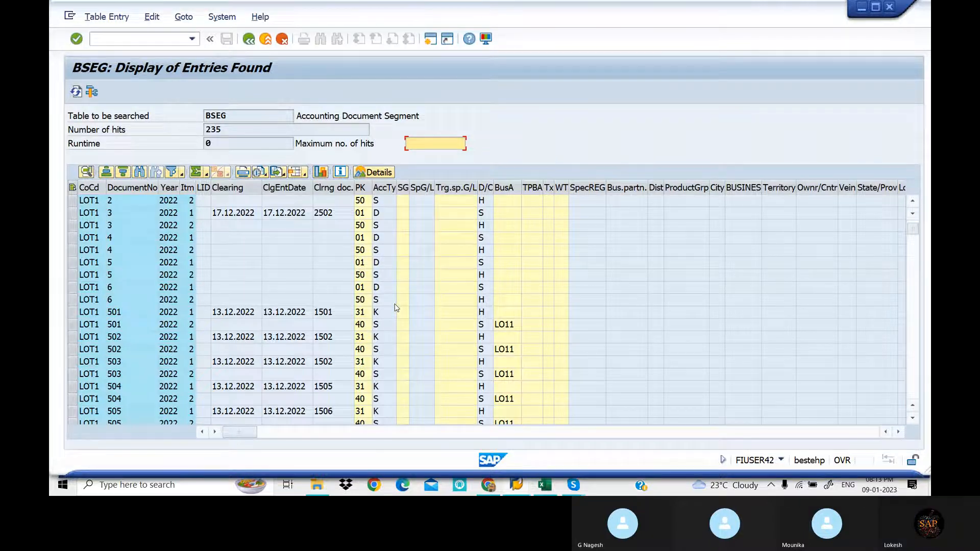
{"action": "scroll", "coordinate": [397, 307], "scroll_direction": "down", "scroll_amount": 2}
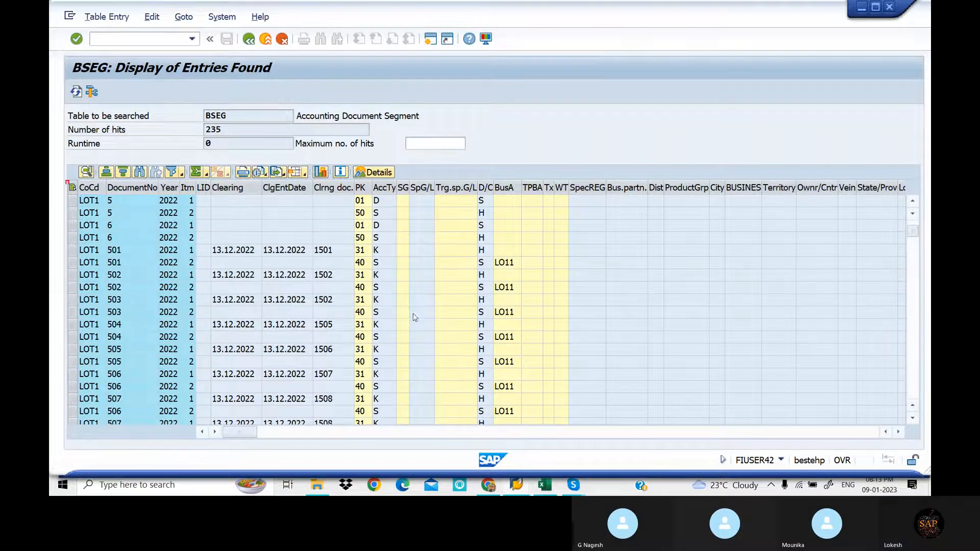
{"action": "scroll", "coordinate": [414, 317], "scroll_direction": "down", "scroll_amount": 1}
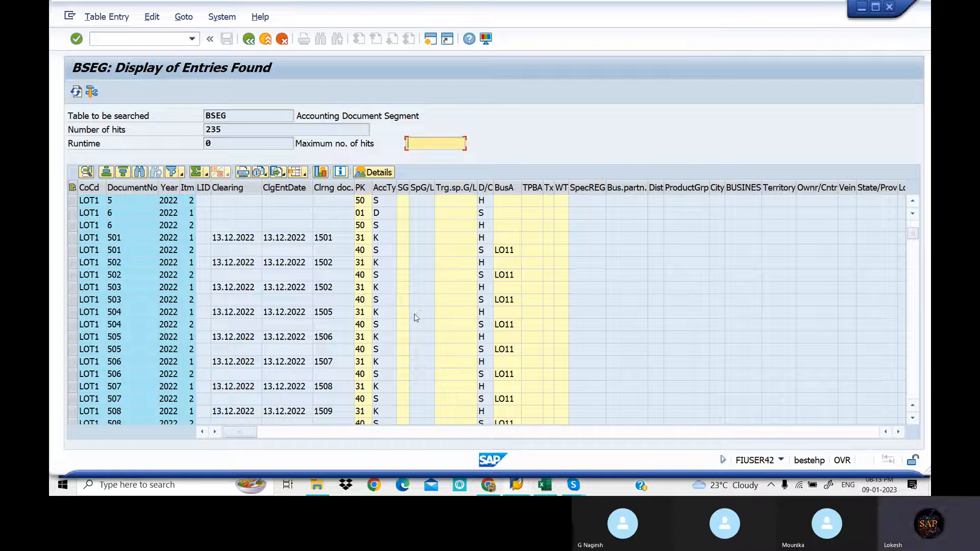
{"action": "scroll", "coordinate": [415, 318], "scroll_direction": "down", "scroll_amount": 2}
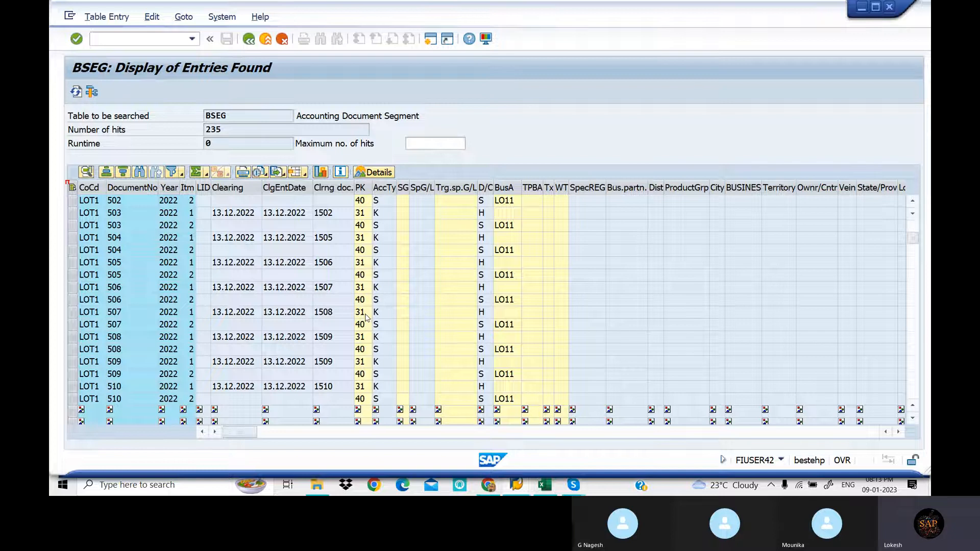
{"action": "scroll", "coordinate": [367, 317], "scroll_direction": "down", "scroll_amount": 2}
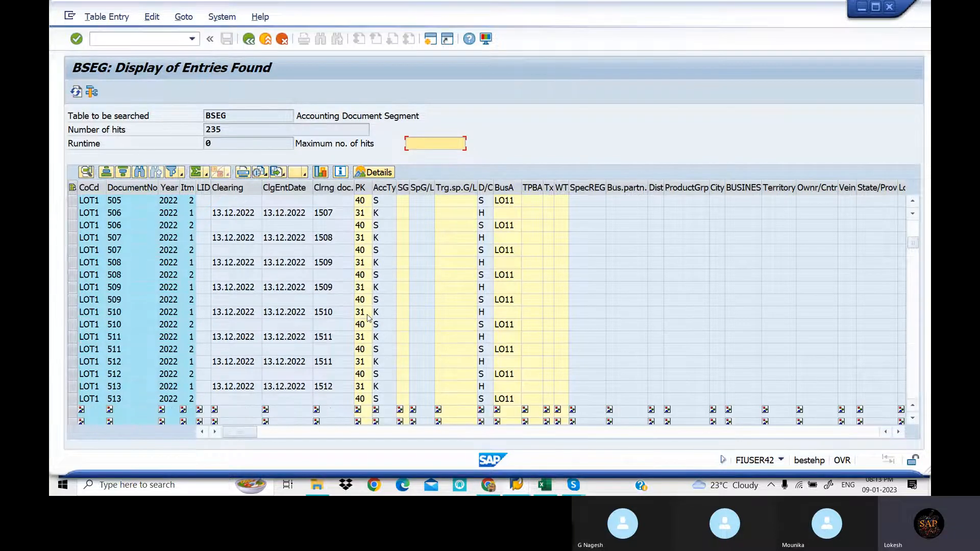
{"action": "scroll", "coordinate": [368, 317], "scroll_direction": "up", "scroll_amount": 7}
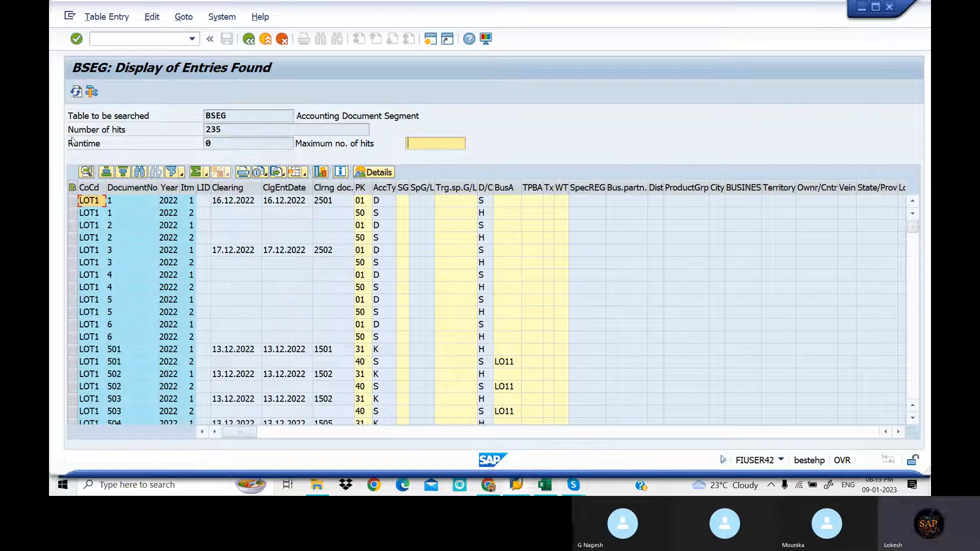
Examine the detailed display of document 1, line item 1, including its amounts and text, and return to the BSEG selection criteria
{"action": "left_click", "coordinate": [73, 200]}
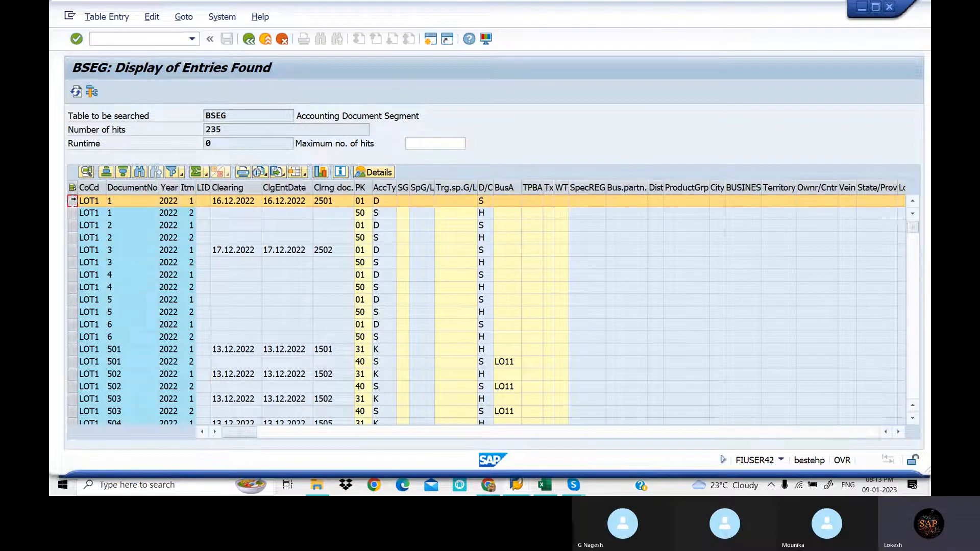
{"action": "left_click", "coordinate": [380, 174]}
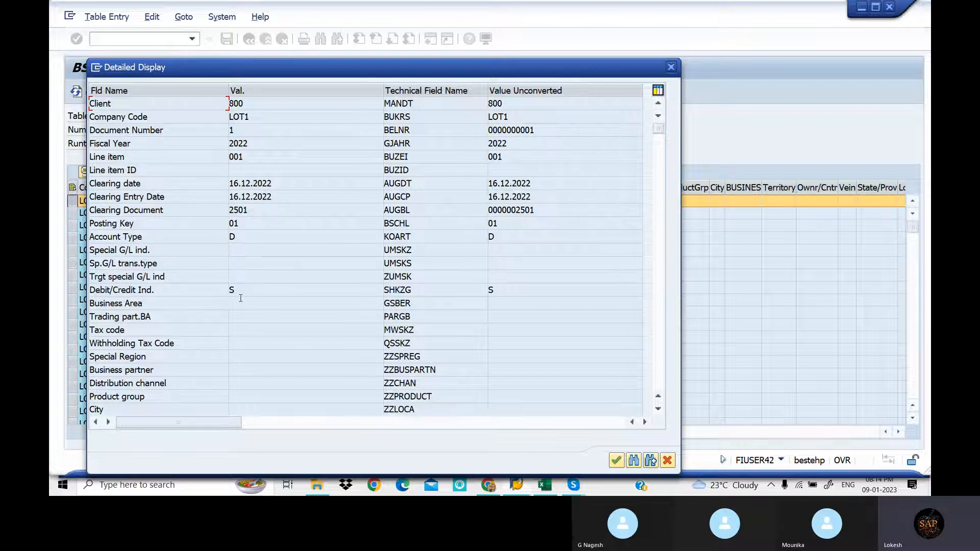
{"action": "scroll", "coordinate": [362, 374], "scroll_direction": "down", "scroll_amount": 1}
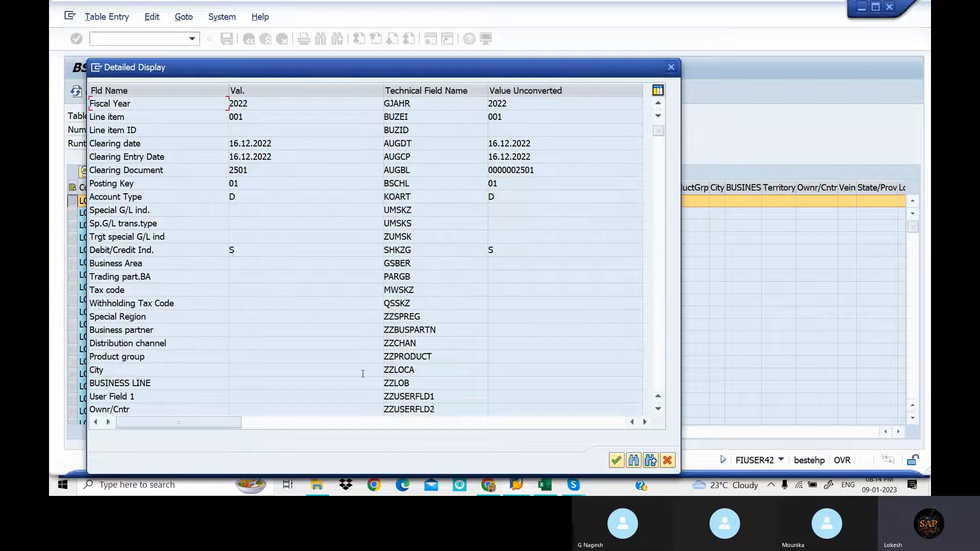
{"action": "scroll", "coordinate": [318, 321], "scroll_direction": "down", "scroll_amount": 2}
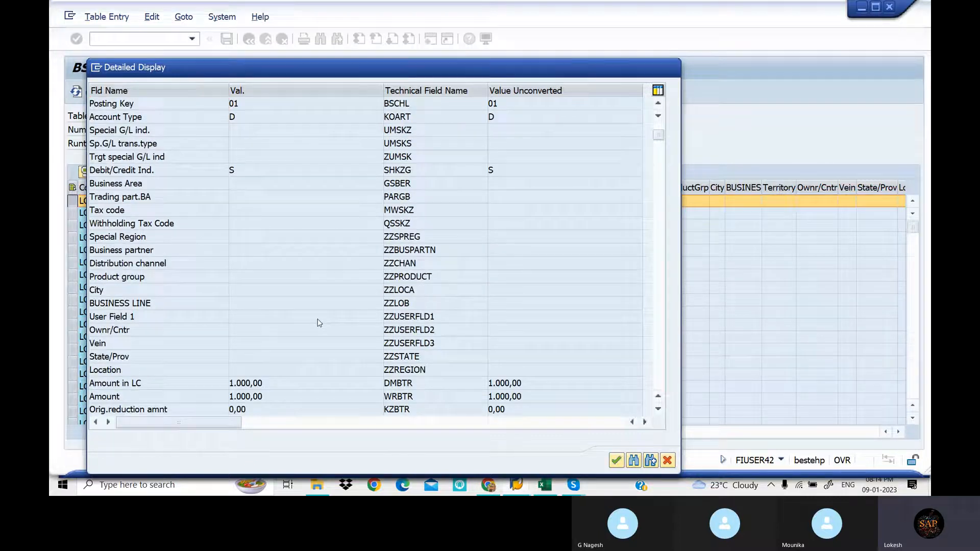
{"action": "scroll", "coordinate": [318, 319], "scroll_direction": "down", "scroll_amount": 1}
{"action": "scroll", "coordinate": [302, 318], "scroll_direction": "down", "scroll_amount": 1}
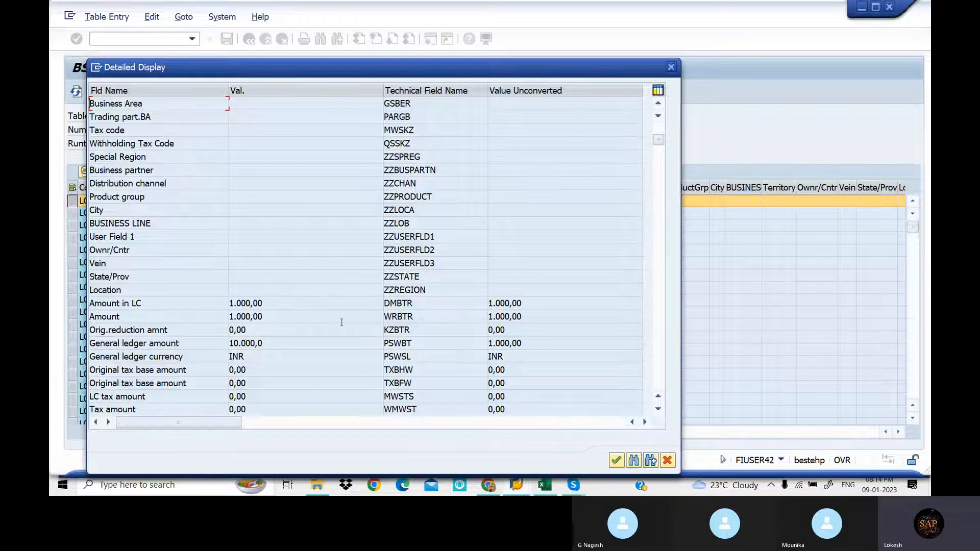
{"action": "scroll", "coordinate": [276, 327], "scroll_direction": "down", "scroll_amount": 1}
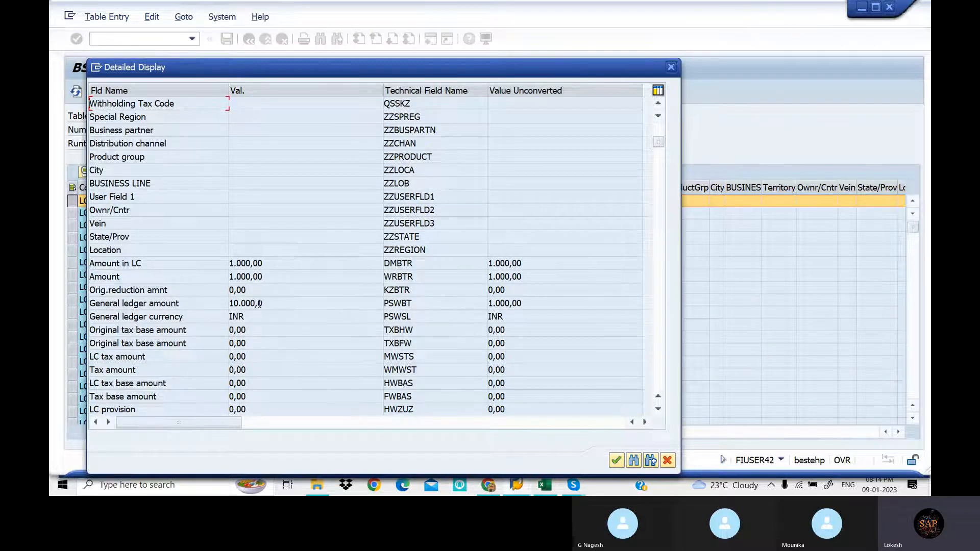
{"action": "scroll", "coordinate": [329, 315], "scroll_direction": "down", "scroll_amount": 1}
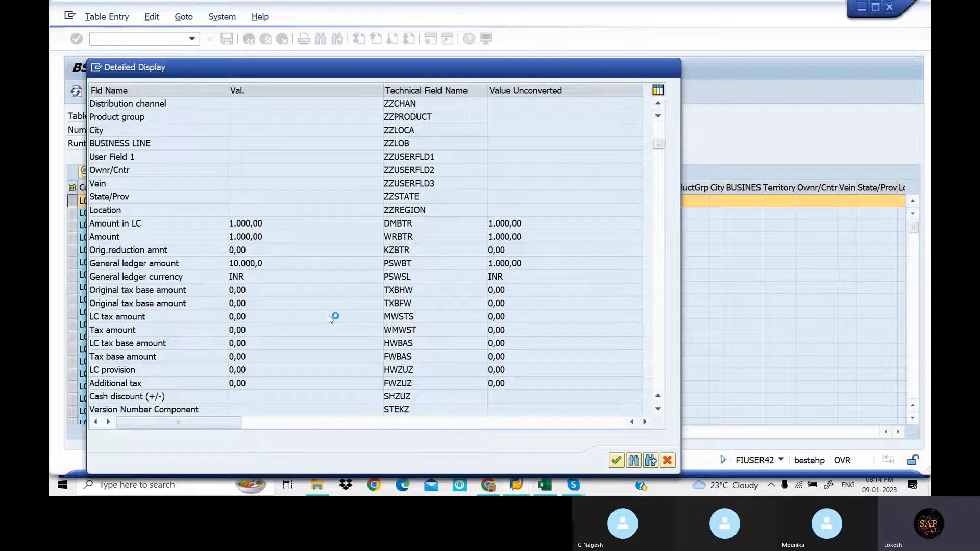
{"action": "scroll", "coordinate": [330, 319], "scroll_direction": "down", "scroll_amount": 1}
{"action": "scroll", "coordinate": [332, 320], "scroll_direction": "down", "scroll_amount": 2}
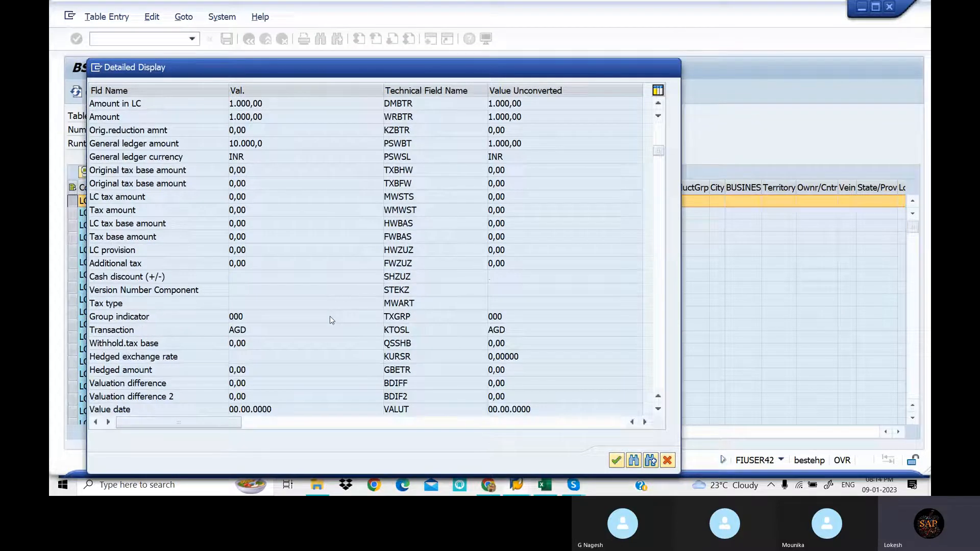
{"action": "scroll", "coordinate": [330, 318], "scroll_direction": "down", "scroll_amount": 1}
{"action": "scroll", "coordinate": [330, 316], "scroll_direction": "down", "scroll_amount": 3}
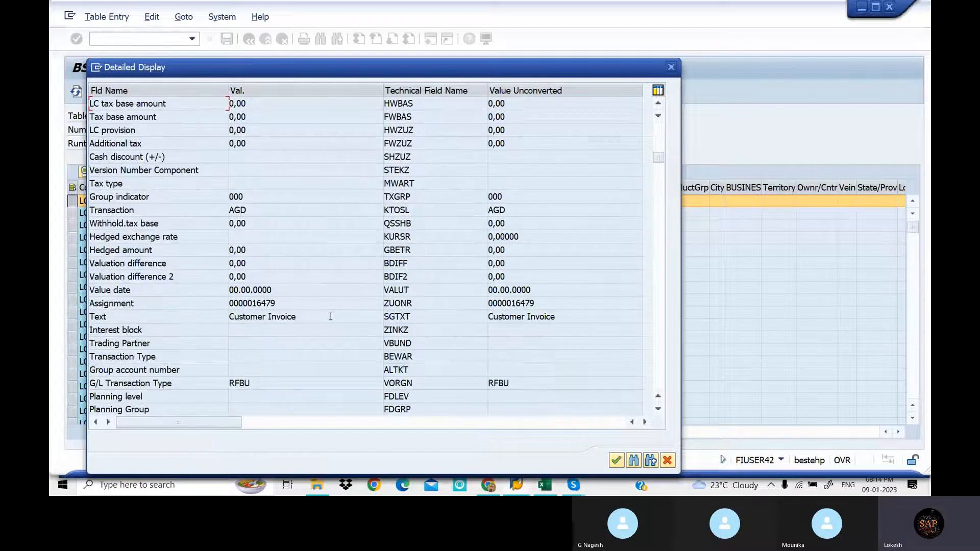
{"action": "scroll", "coordinate": [330, 317], "scroll_direction": "down", "scroll_amount": 1}
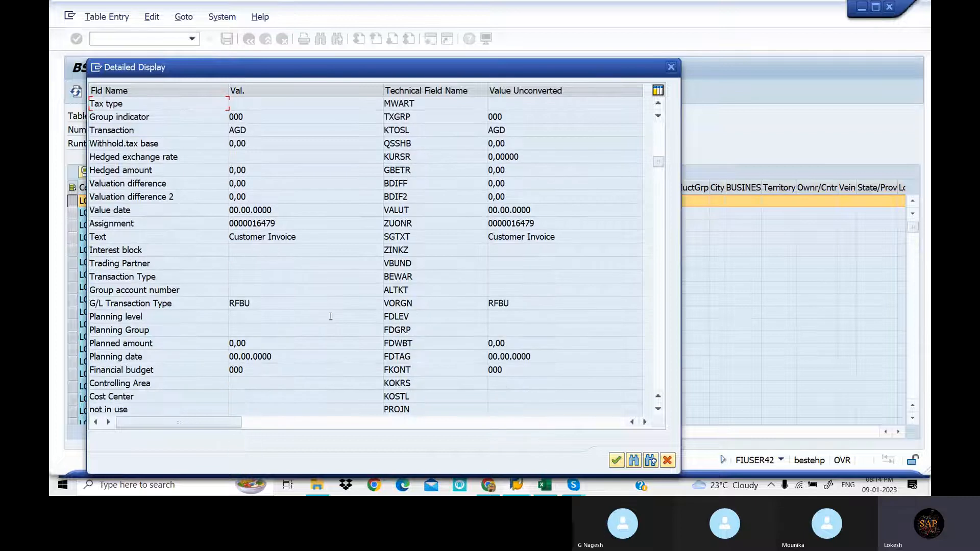
{"action": "scroll", "coordinate": [331, 317], "scroll_direction": "down", "scroll_amount": 2}
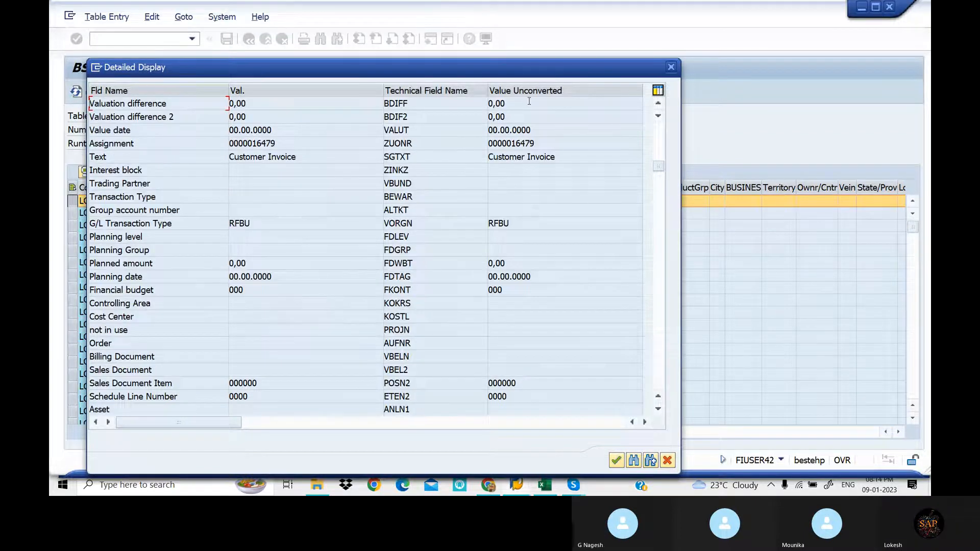
{"action": "left_click", "coordinate": [671, 68]}
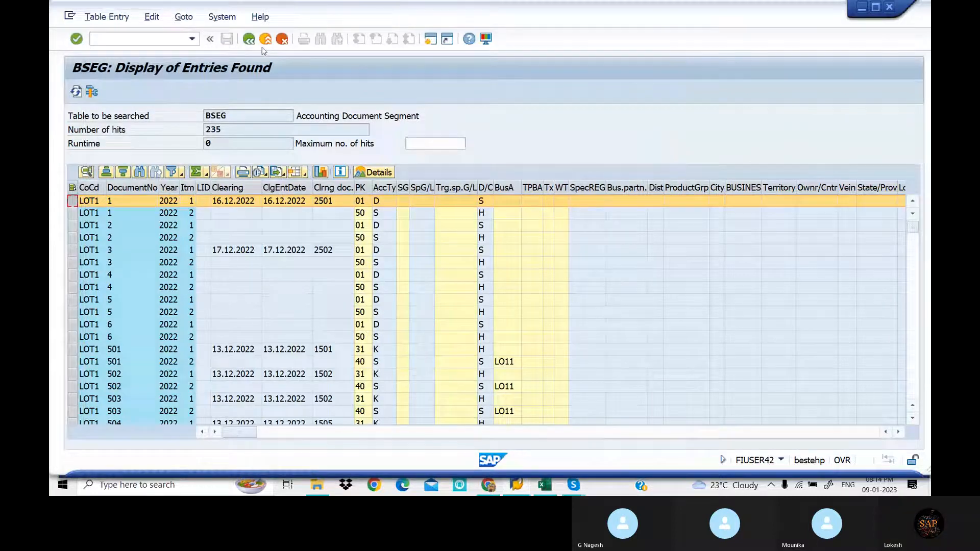
{"action": "left_click", "coordinate": [249, 39]}
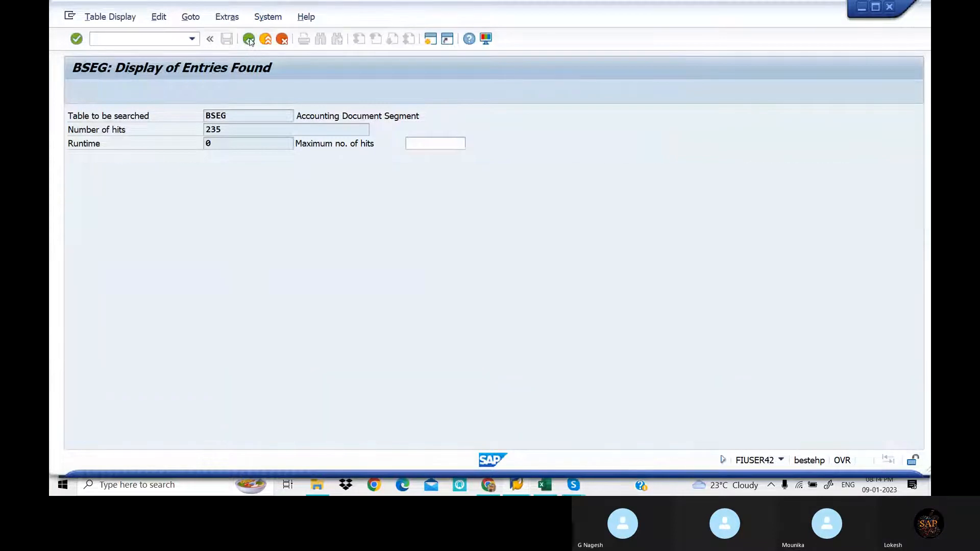
{"action": "left_click", "coordinate": [249, 39]}
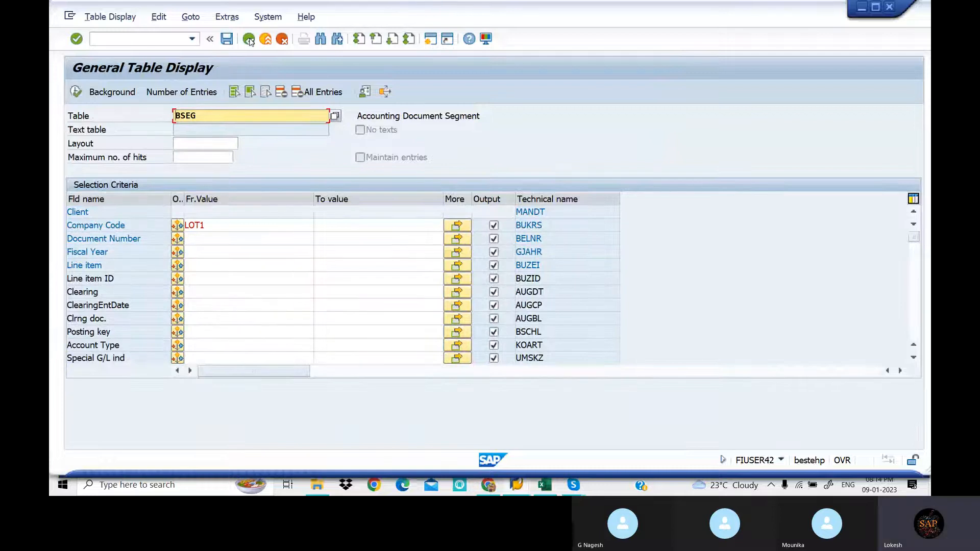
Switch to Excel, look up the Company Codes table in the GL master data tables list, and return to SAP
{"action": "left_click", "coordinate": [545, 485]}
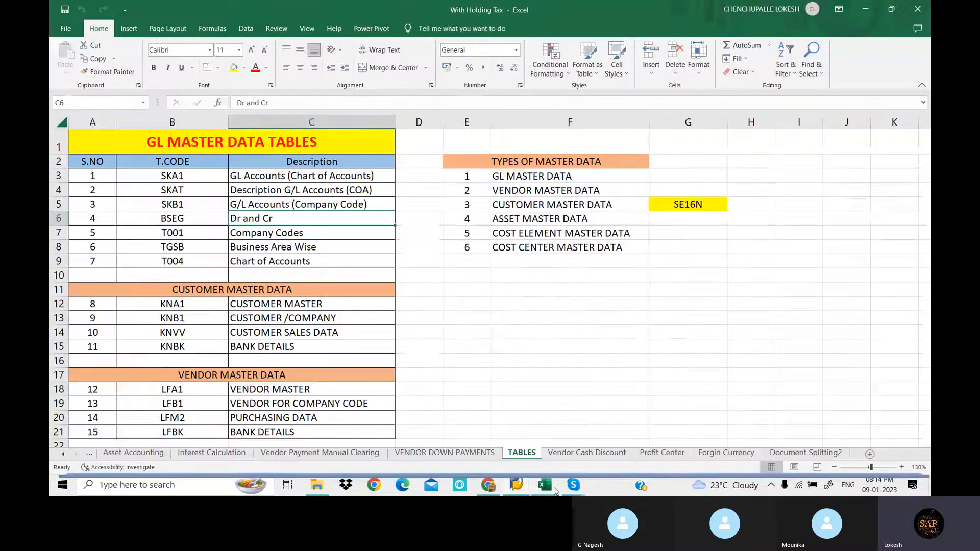
{"action": "left_click", "coordinate": [260, 233]}
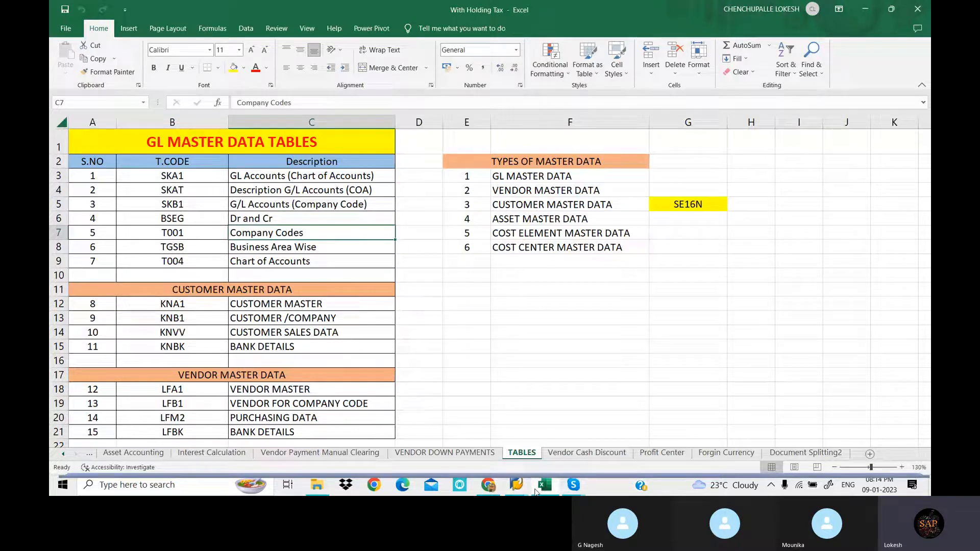
{"action": "mouse_move", "coordinate": [517, 485]}
{"action": "left_click", "coordinate": [554, 439]}
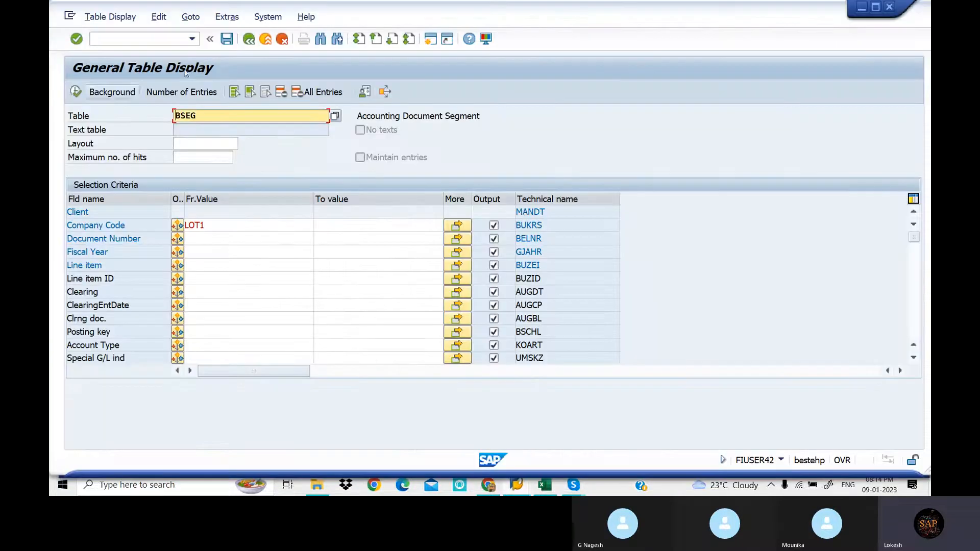
Replace the table name with T001 and load its selection fields in General Table Display
{"action": "double_click", "coordinate": [224, 115]}
{"action": "type", "text": "T"}
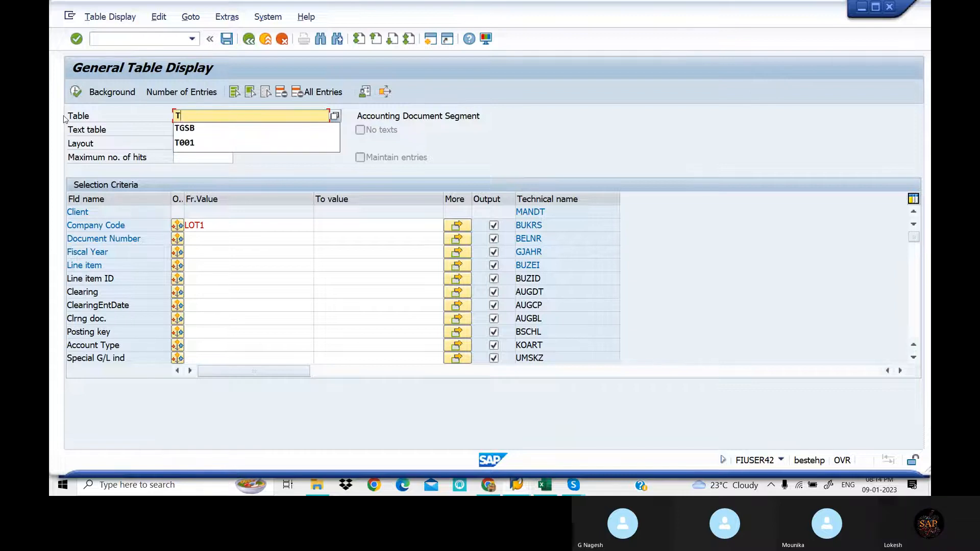
{"action": "key", "text": "Down"}
{"action": "key", "text": "Down"}
{"action": "key", "text": "Return"}
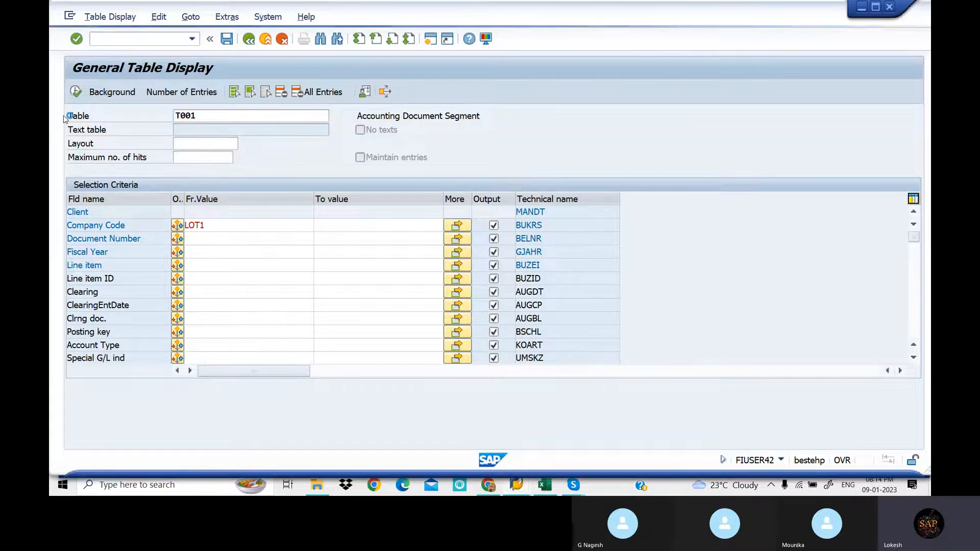
{"action": "key", "text": "Return"}
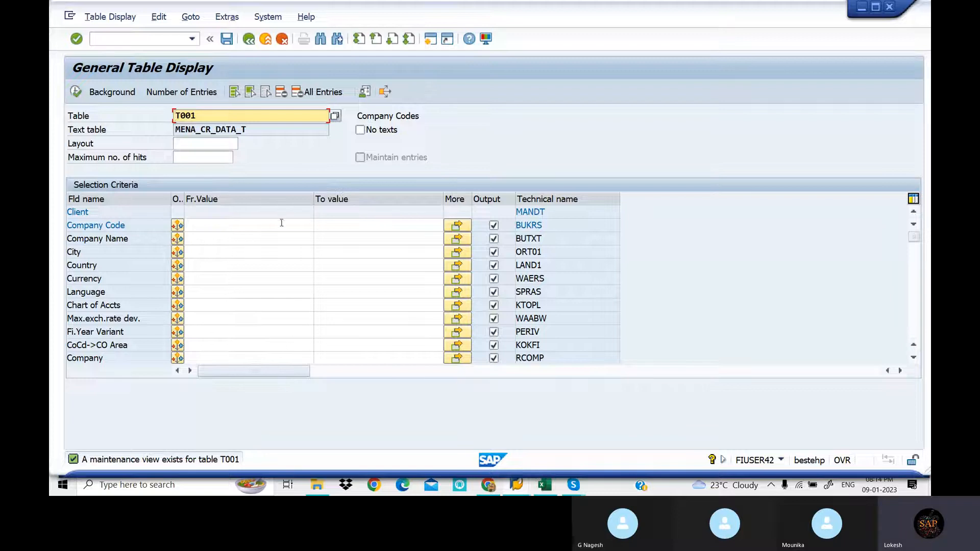
Display all T001 company code entries without restricting the selection
{"action": "left_click", "coordinate": [251, 228]}
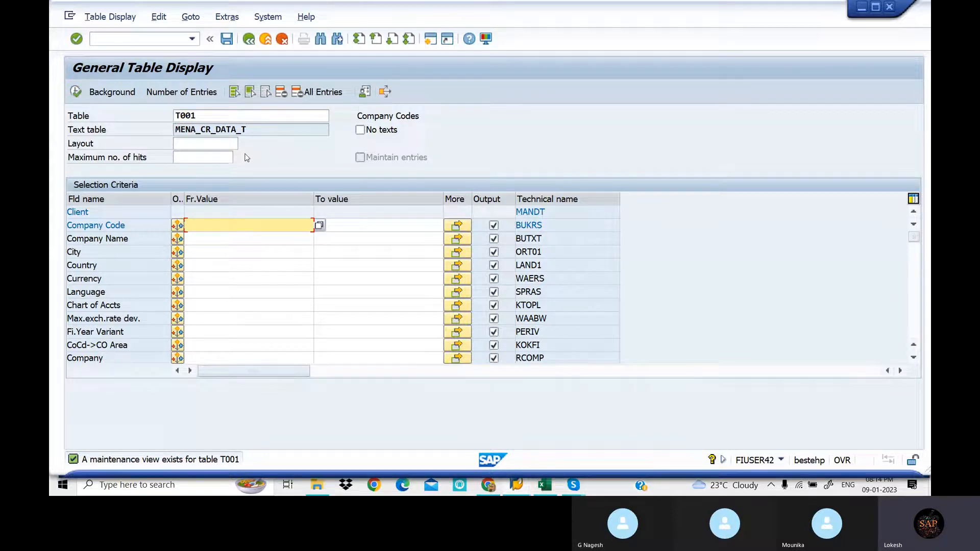
{"action": "left_click", "coordinate": [76, 92]}
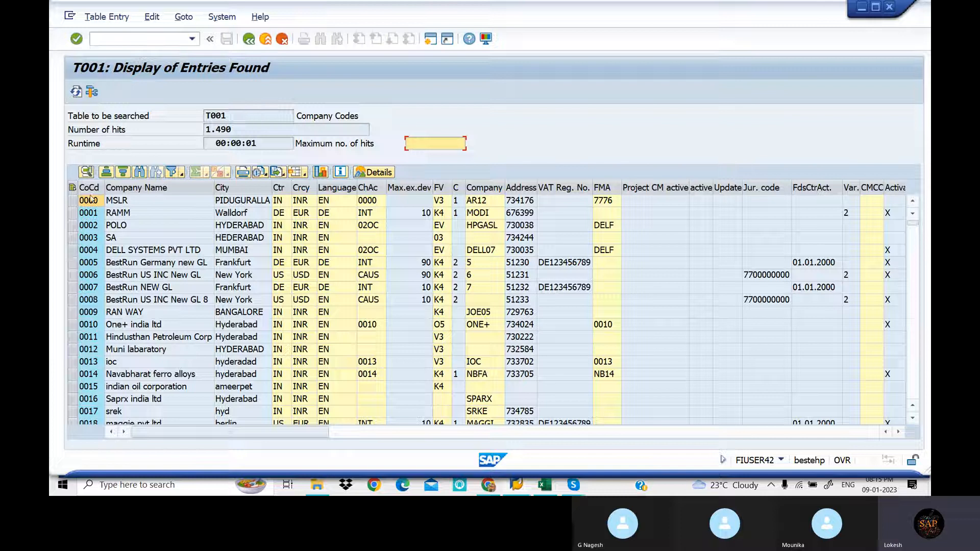
{"action": "left_click", "coordinate": [106, 173]}
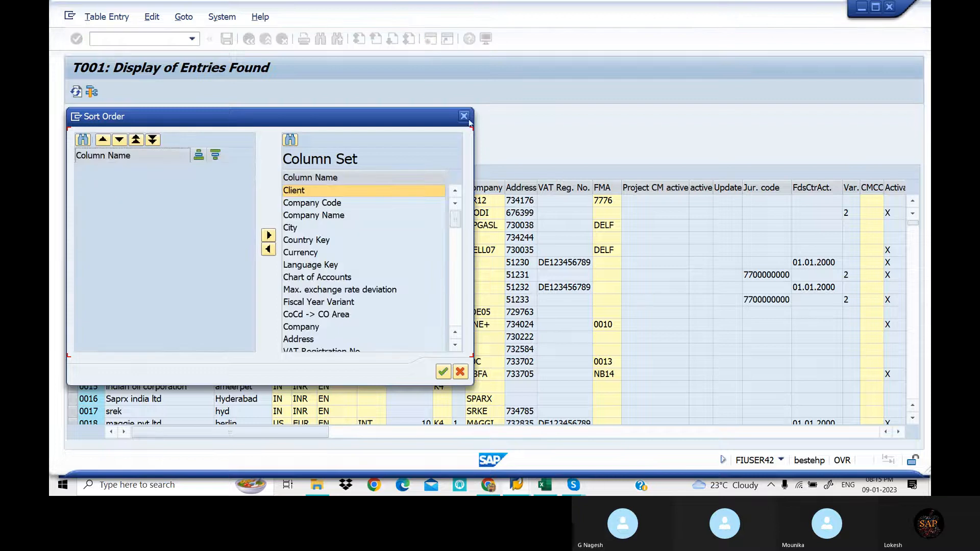
{"action": "left_click", "coordinate": [464, 116]}
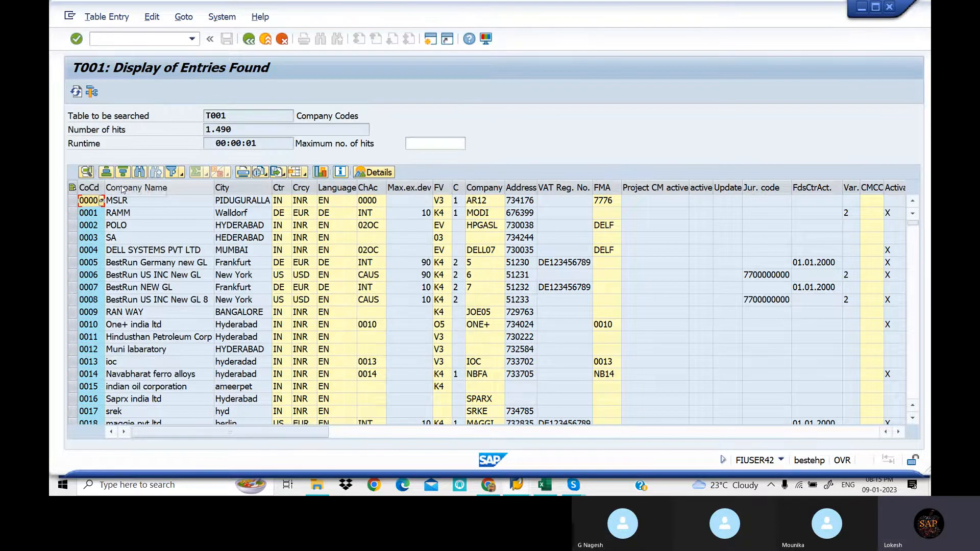
Sort the T001 entries by Company Name in descending order, and re-sort them in ascending order
{"action": "left_click", "coordinate": [123, 189]}
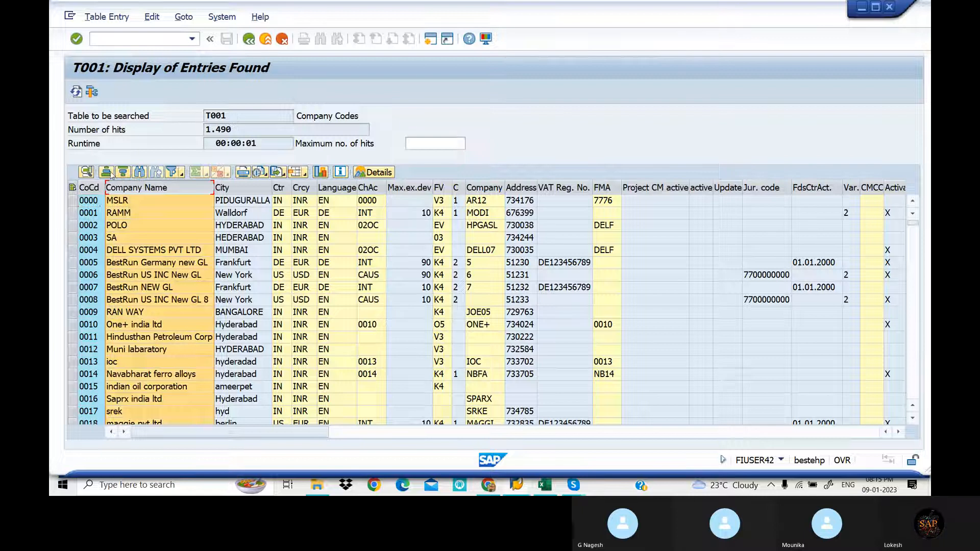
{"action": "left_click", "coordinate": [123, 172]}
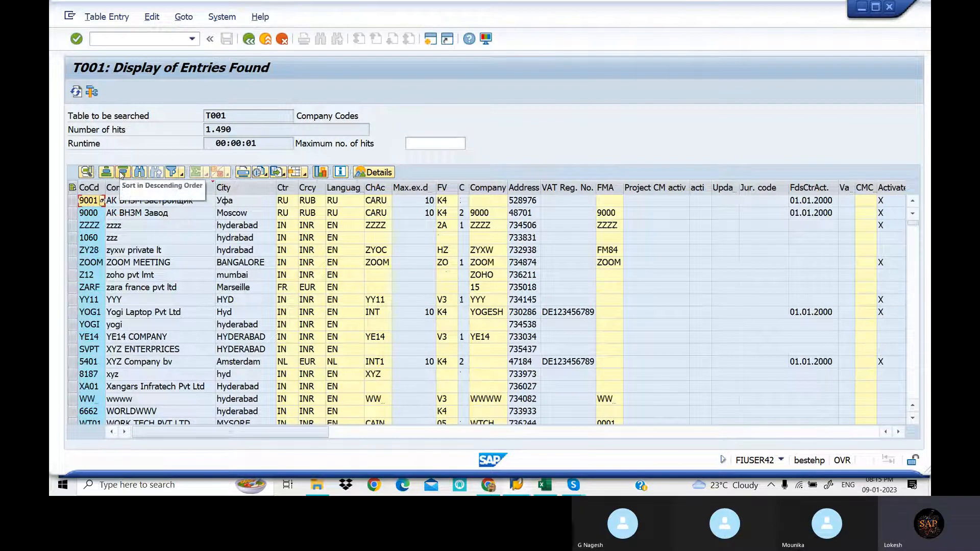
{"action": "left_click", "coordinate": [121, 188]}
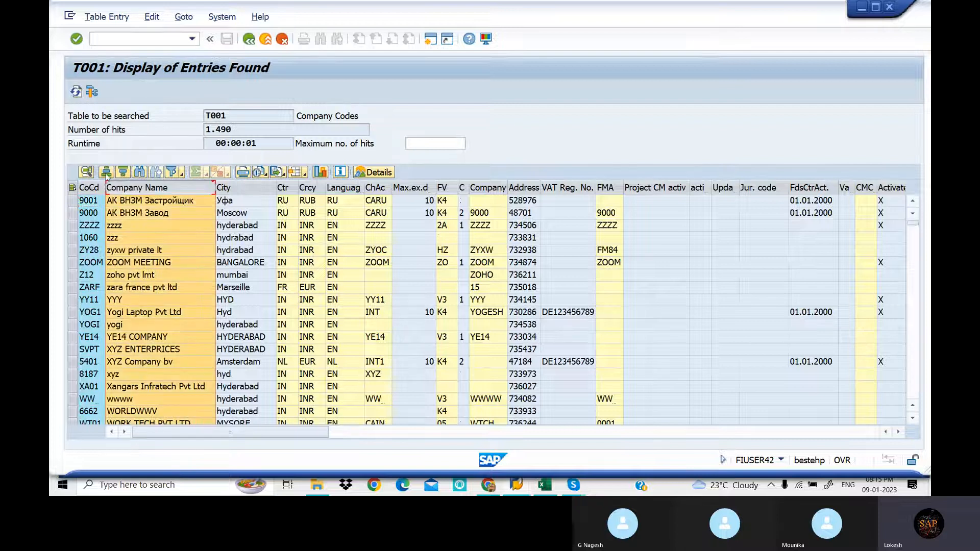
{"action": "left_click", "coordinate": [107, 174]}
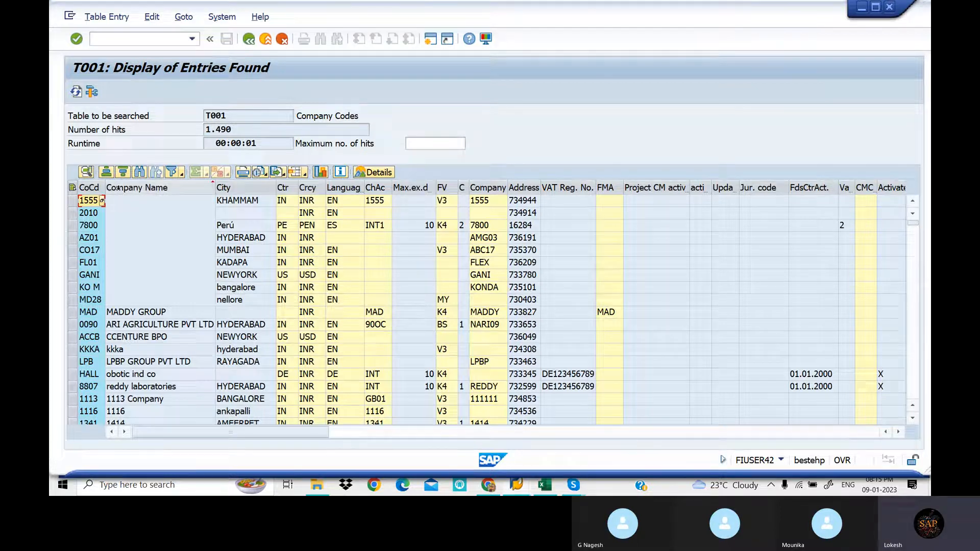
{"action": "left_click", "coordinate": [120, 190]}
{"action": "left_click", "coordinate": [106, 174]}
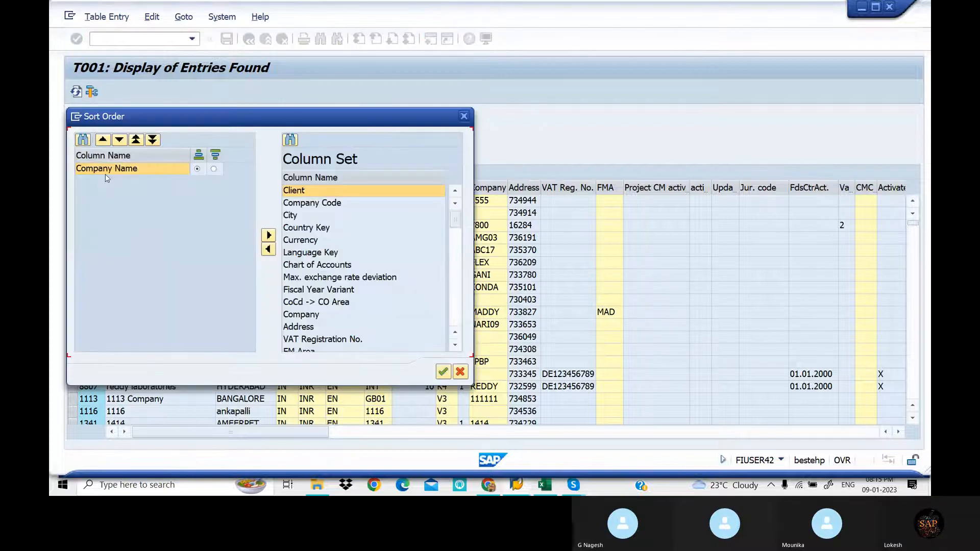
{"action": "left_click", "coordinate": [468, 117]}
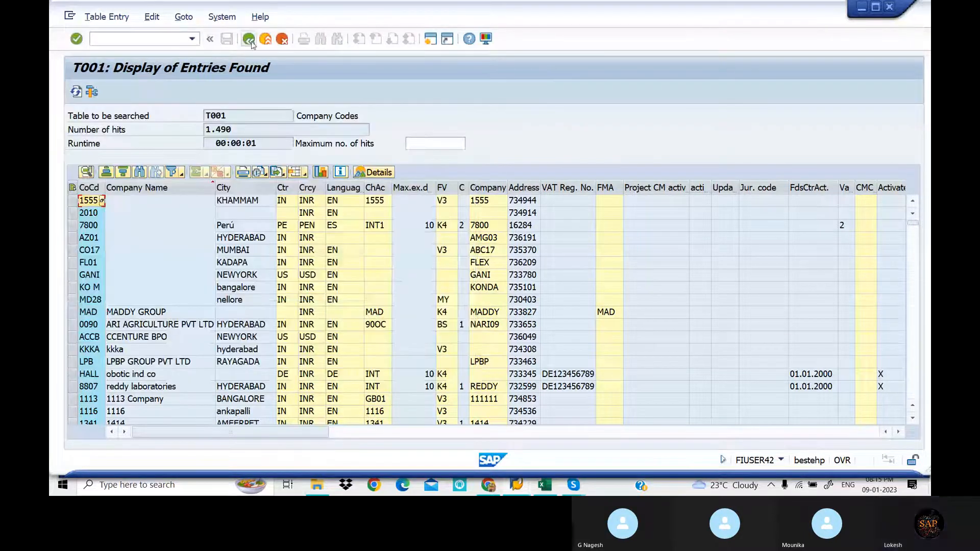
Return to the T001 selection criteria, restrict Company Code to LOT1, and display the matching entry
{"action": "left_click", "coordinate": [249, 39]}
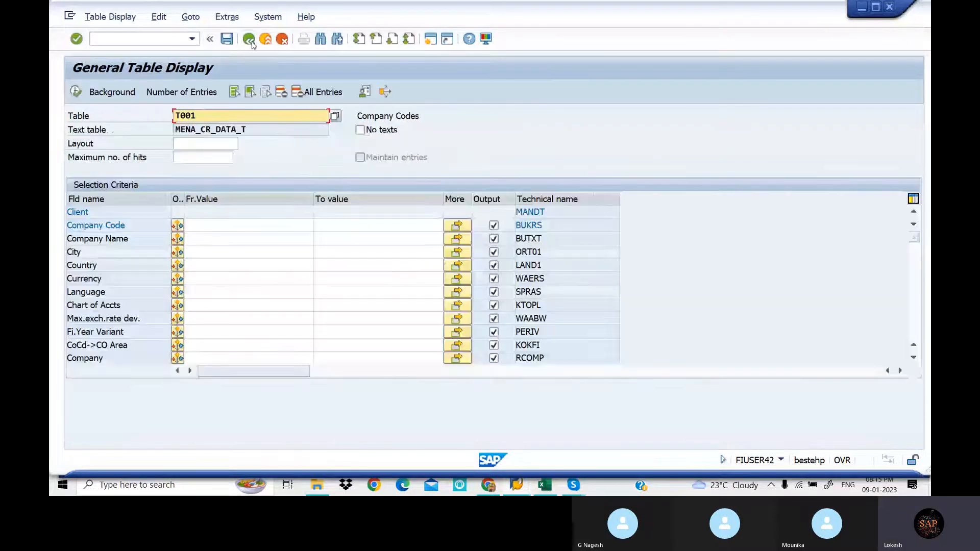
{"action": "left_click", "coordinate": [200, 226]}
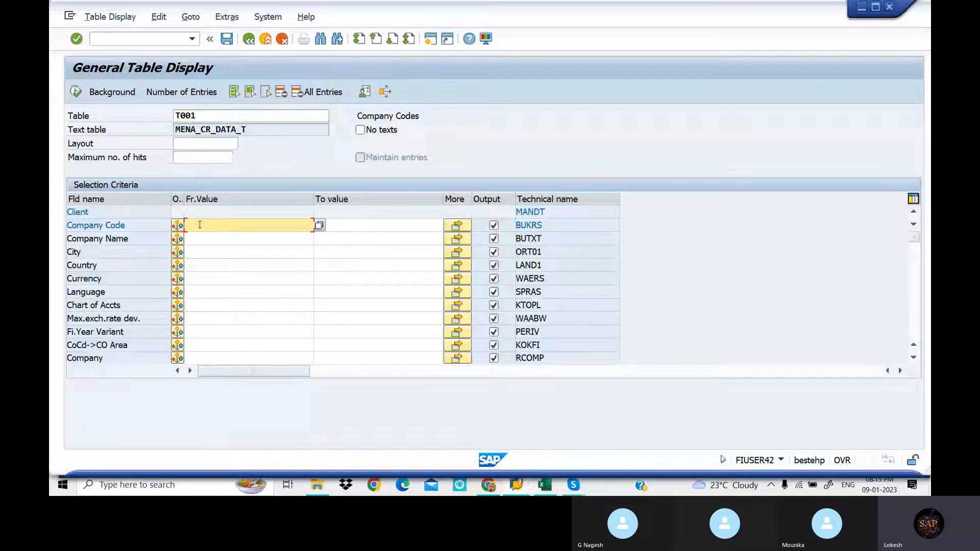
{"action": "type", "text": "LOT1"}
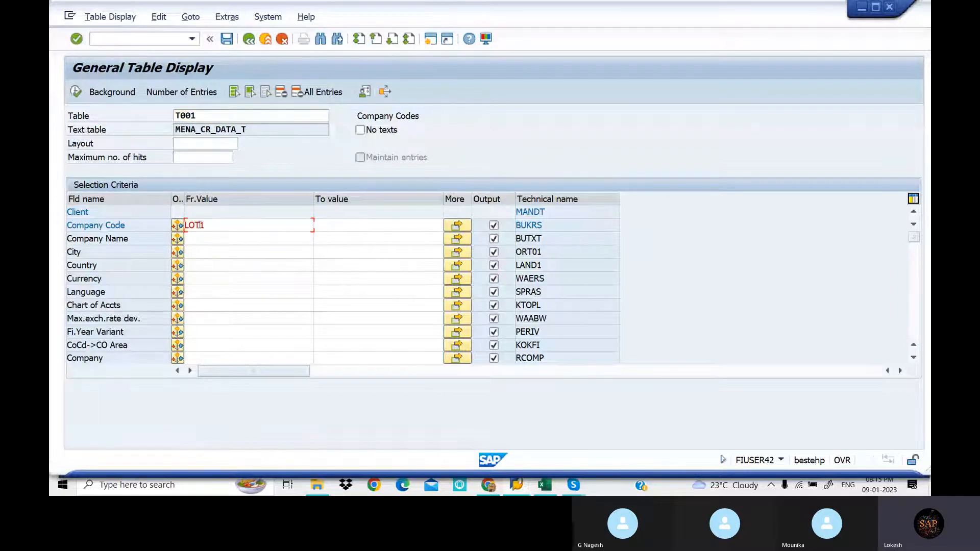
{"action": "left_click", "coordinate": [77, 92]}
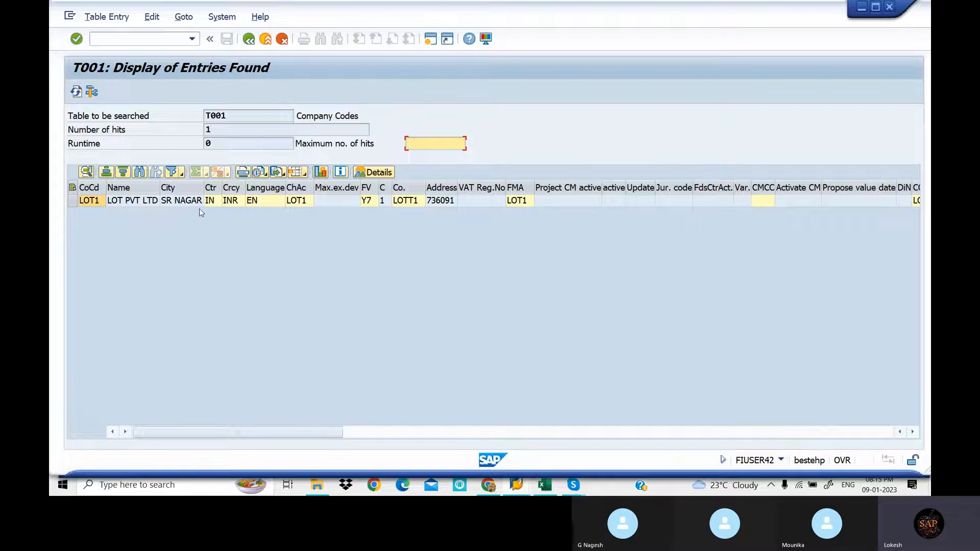
Open the detailed display of the LOT1 entry and review its company name, currency, chart of accounts, fiscal year variant and credit control area
{"action": "left_click", "coordinate": [72, 201]}
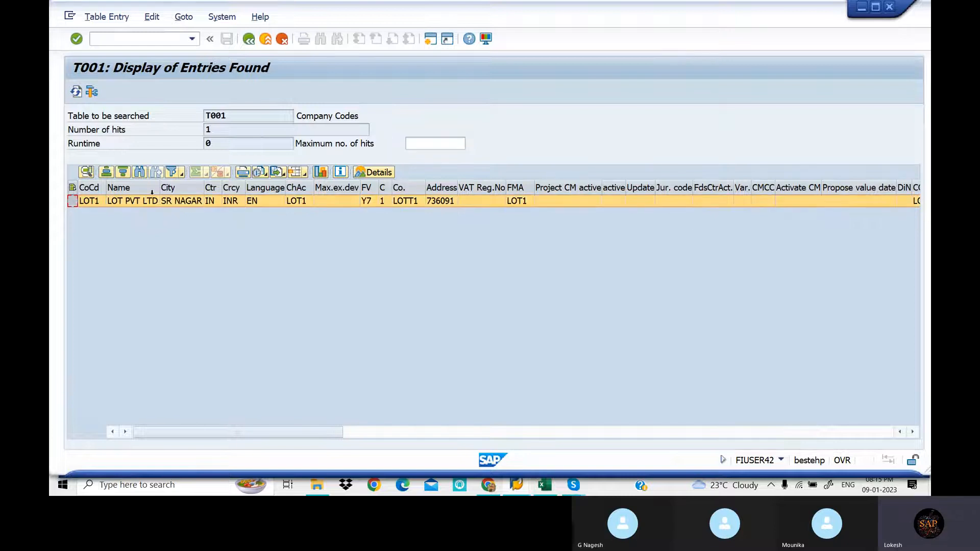
{"action": "left_click", "coordinate": [379, 173]}
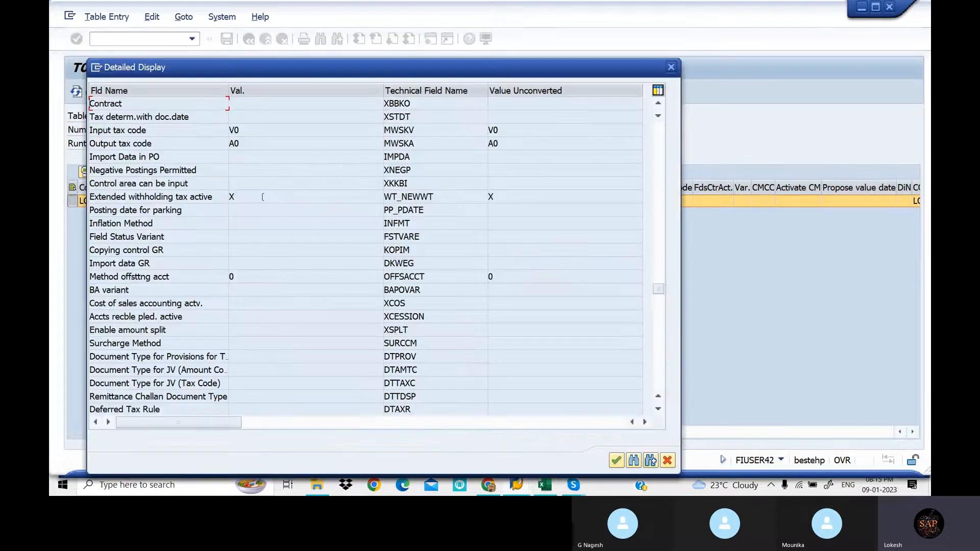
{"action": "scroll", "coordinate": [643, 288], "scroll_direction": "up", "scroll_amount": 4}
{"action": "left_click_drag", "start_coordinate": [659, 250], "coordinate": [659, 129]}
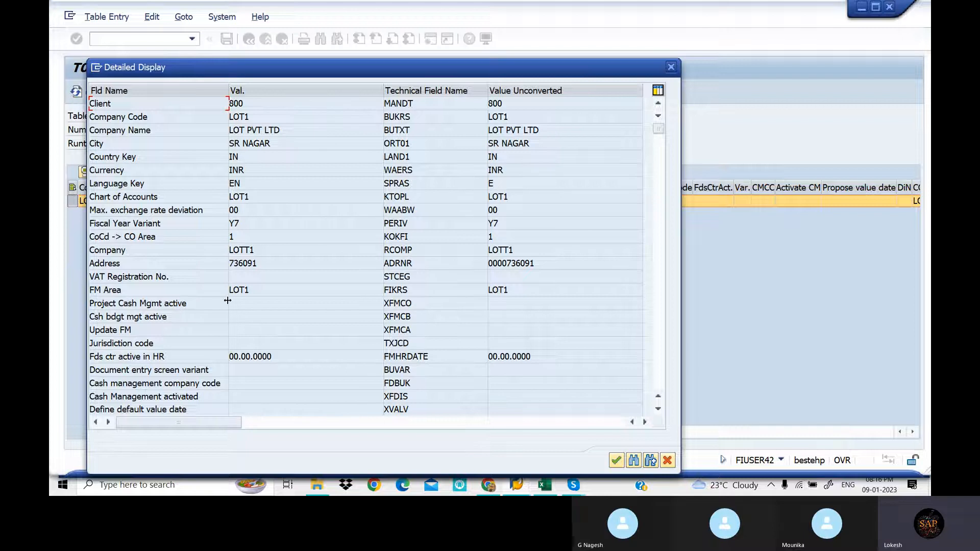
{"action": "scroll", "coordinate": [284, 297], "scroll_direction": "down", "scroll_amount": 2}
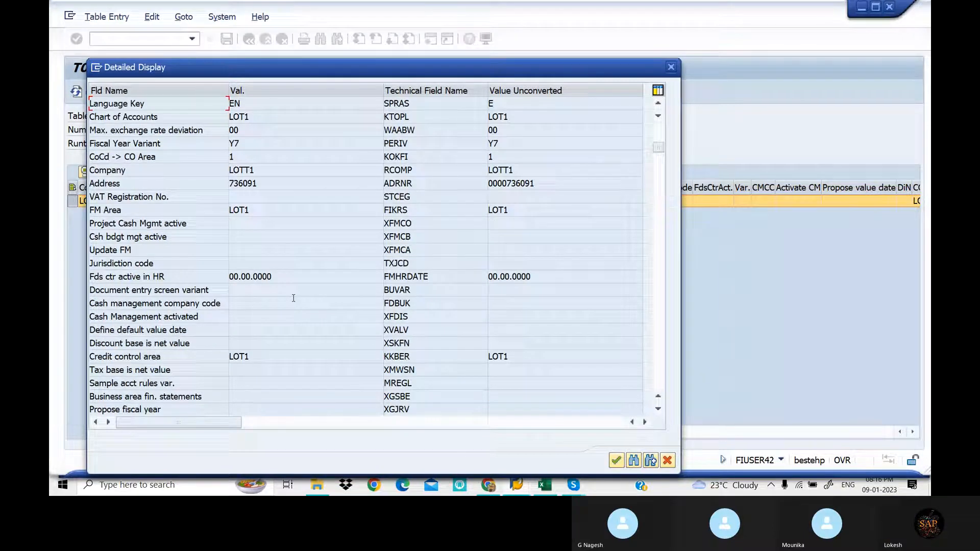
{"action": "scroll", "coordinate": [293, 298], "scroll_direction": "down", "scroll_amount": 1}
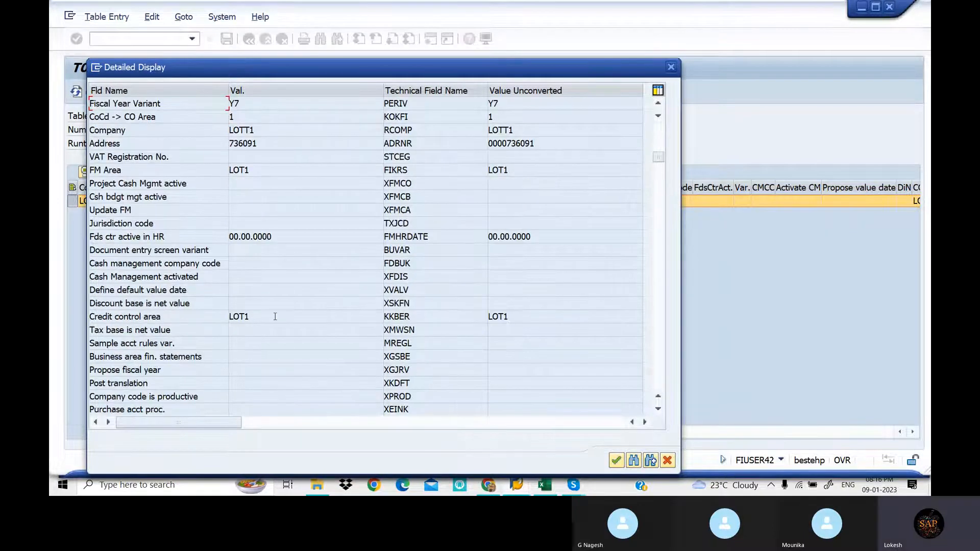
Examine the LOT1 country chart of accounts, field status and posting period variants, tax codes and withholding tax fields, and return to the selection criteria
{"action": "scroll", "coordinate": [276, 317], "scroll_direction": "down", "scroll_amount": 6}
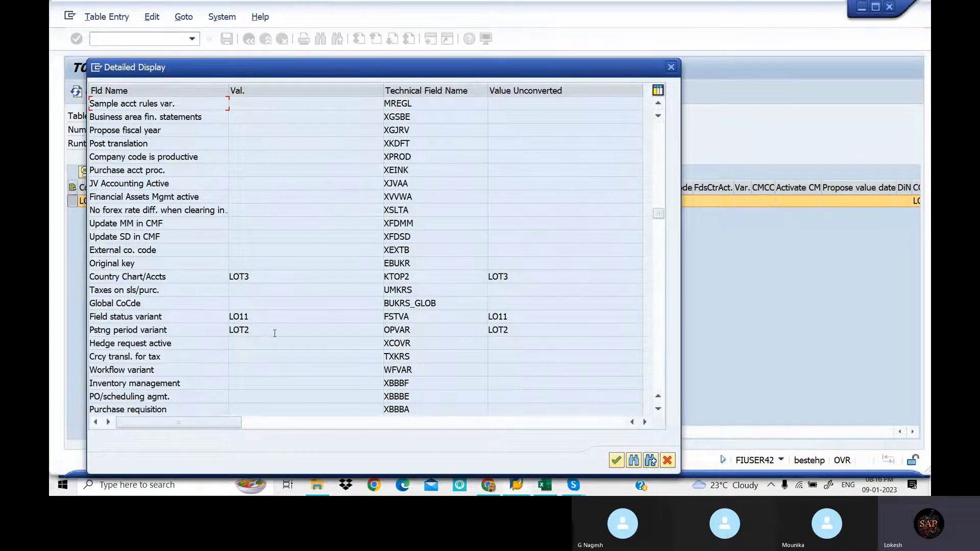
{"action": "scroll", "coordinate": [286, 332], "scroll_direction": "down", "scroll_amount": 4}
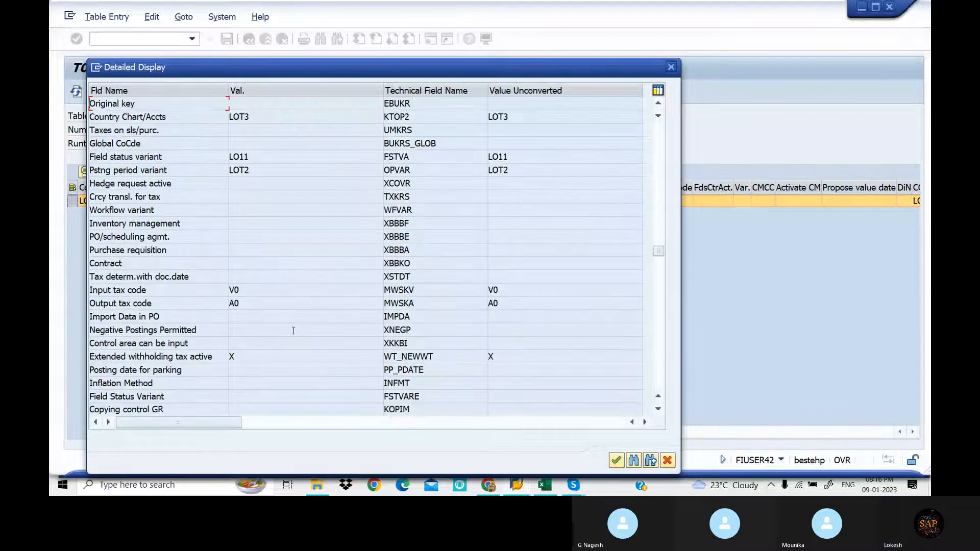
{"action": "scroll", "coordinate": [293, 330], "scroll_direction": "down", "scroll_amount": 1}
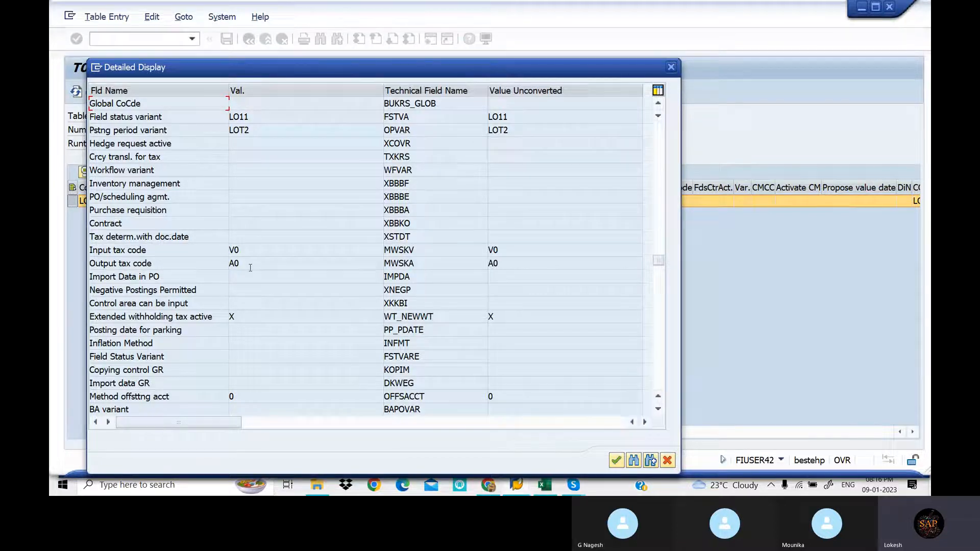
{"action": "scroll", "coordinate": [257, 273], "scroll_direction": "down", "scroll_amount": 1}
{"action": "scroll", "coordinate": [259, 275], "scroll_direction": "down", "scroll_amount": 4}
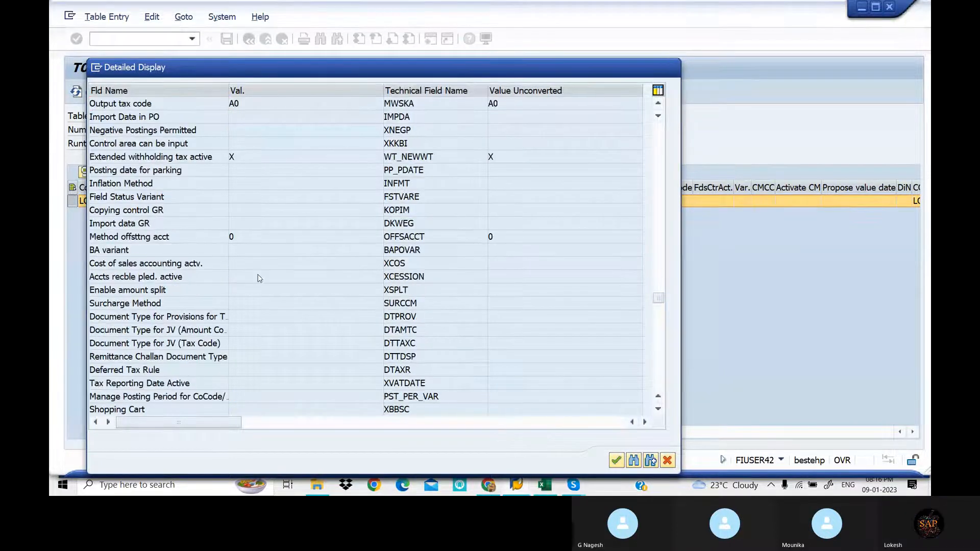
{"action": "scroll", "coordinate": [259, 278], "scroll_direction": "down", "scroll_amount": 2}
{"action": "scroll", "coordinate": [259, 279], "scroll_direction": "down", "scroll_amount": 2}
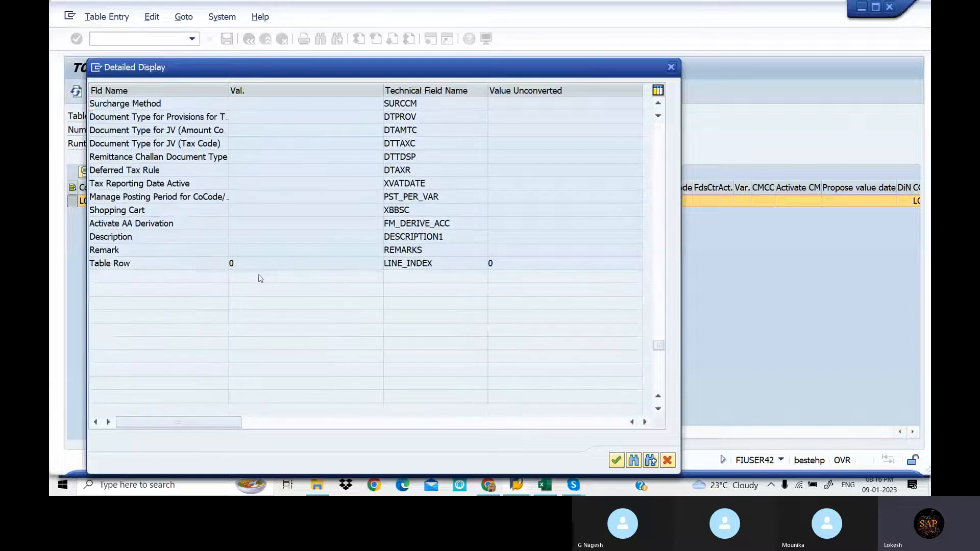
{"action": "scroll", "coordinate": [258, 278], "scroll_direction": "up", "scroll_amount": 5}
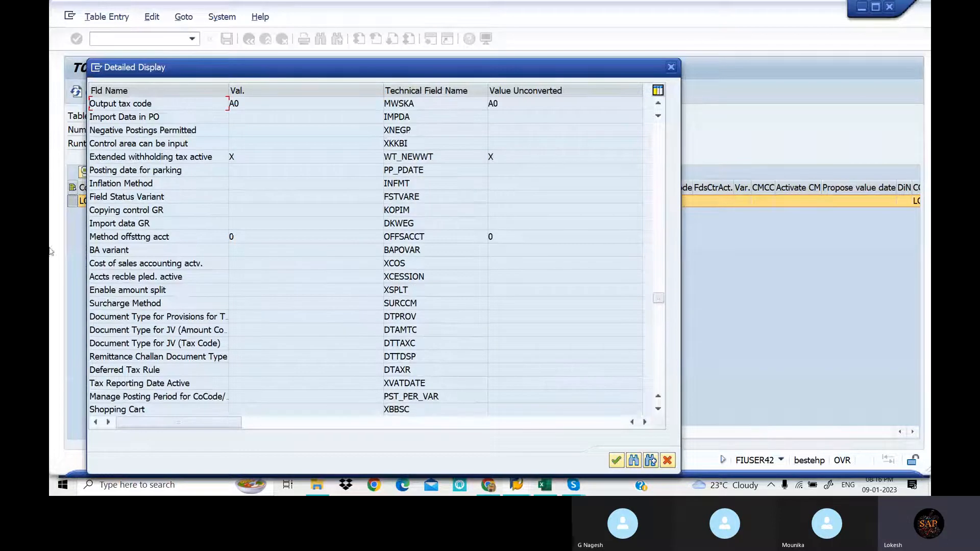
{"action": "left_click", "coordinate": [671, 69]}
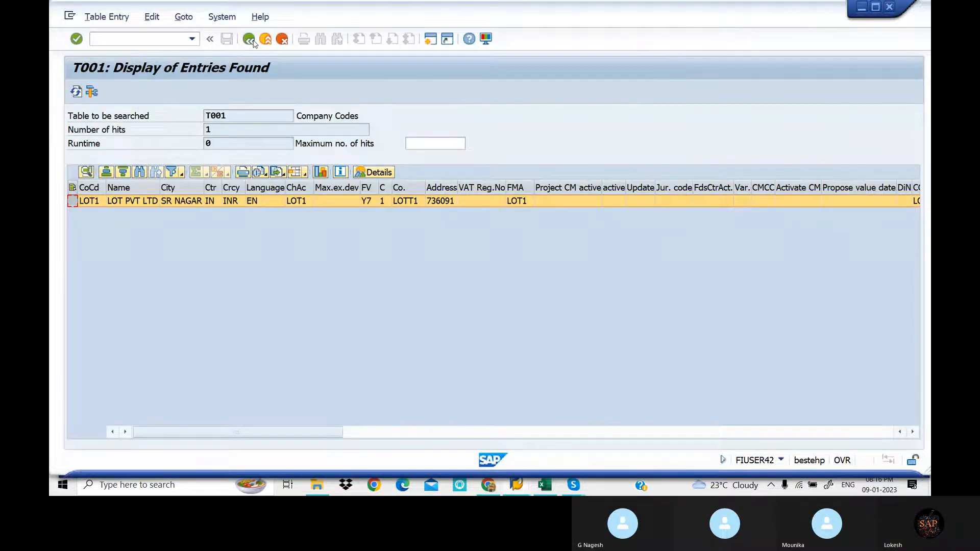
{"action": "left_click", "coordinate": [249, 39]}
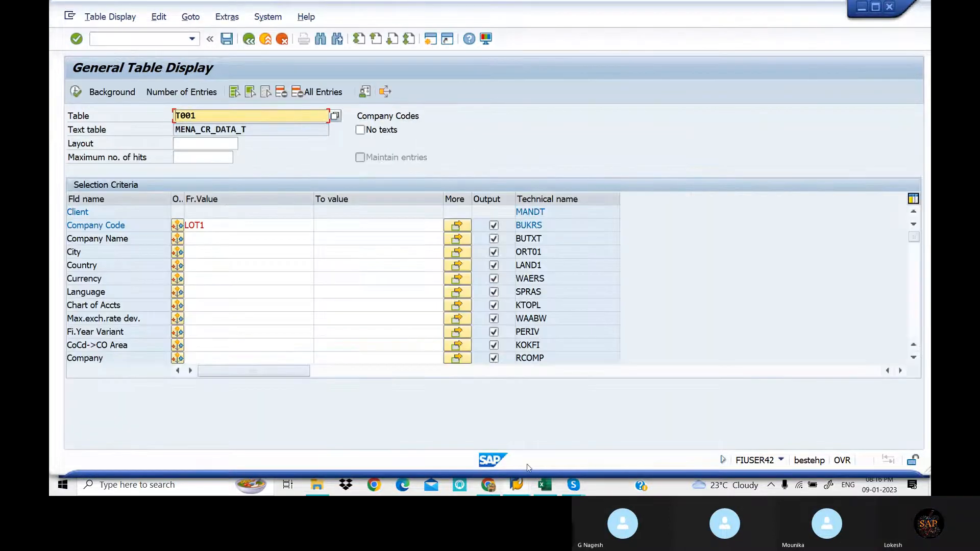
Check the Excel master data tables list for the table following T001, and return to SAP
{"action": "left_click", "coordinate": [545, 486]}
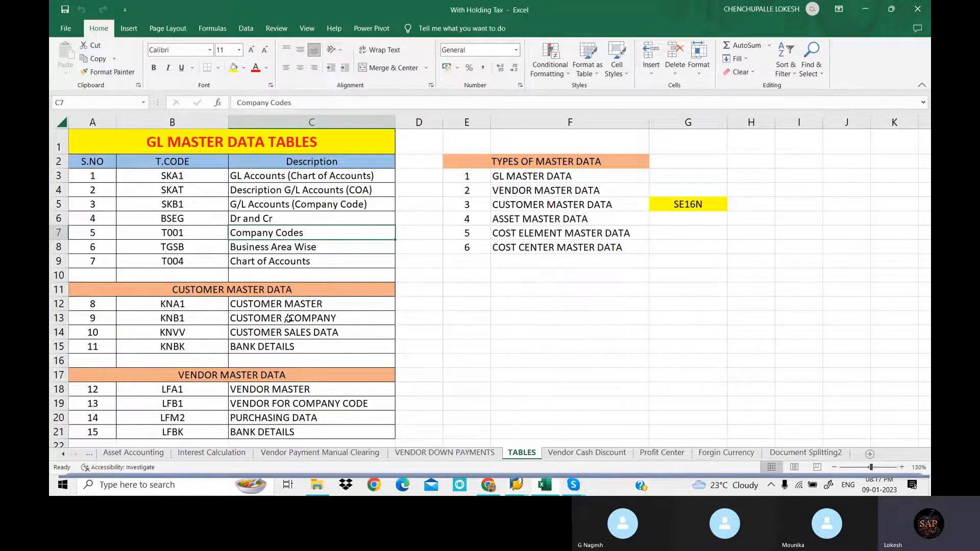
{"action": "left_click", "coordinate": [557, 491]}
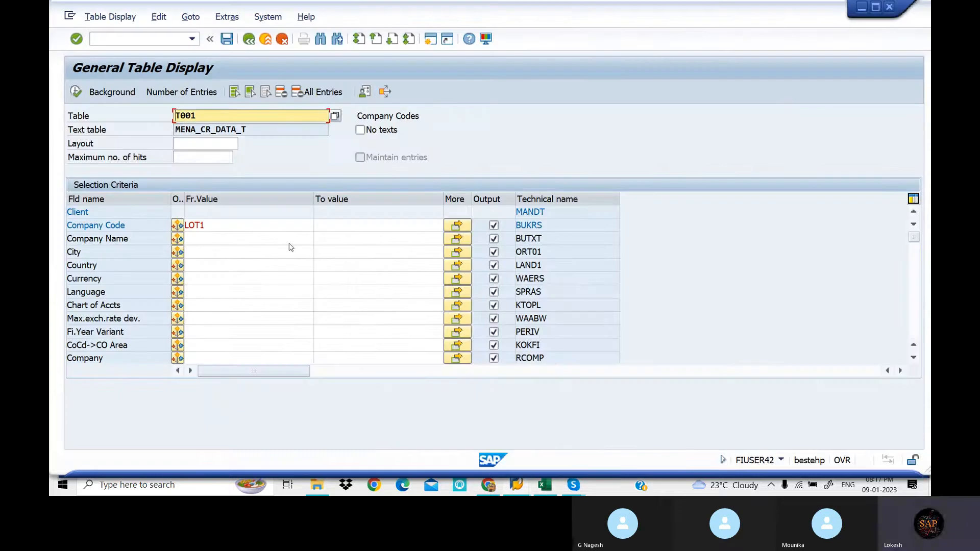
Load table TGSB without selection restrictions, display its entries, and browse the business area codes and descriptions
{"action": "type", "text": "T"}
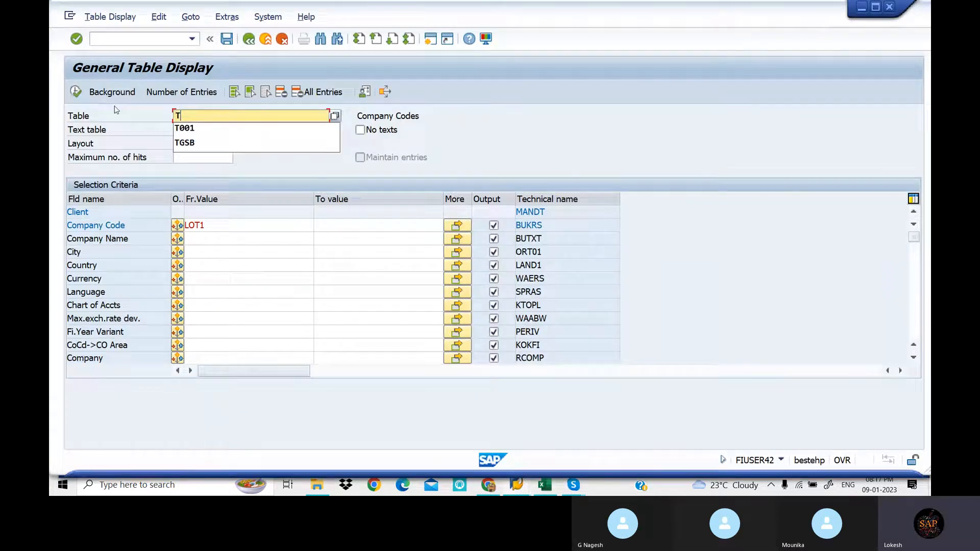
{"action": "type", "text": "GSB"}
{"action": "key", "text": "Return"}
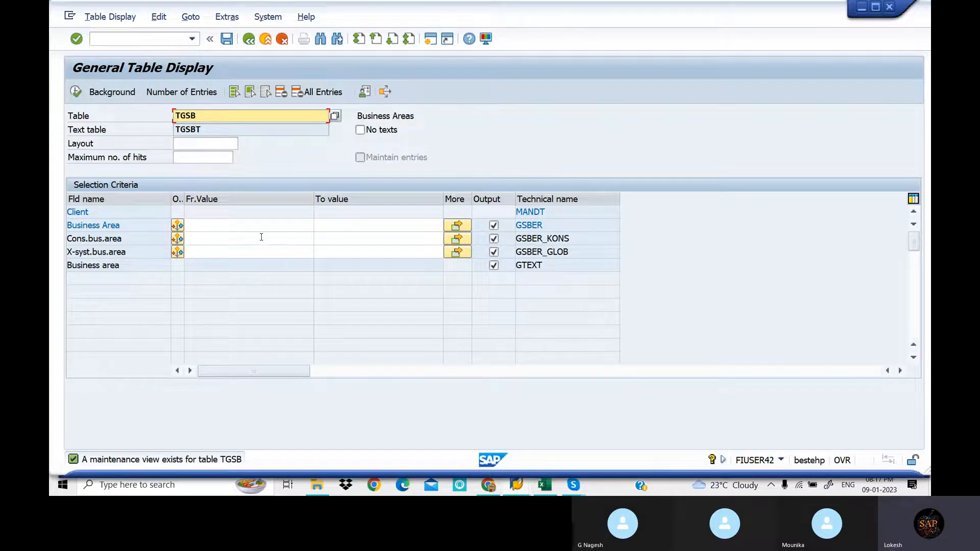
{"action": "left_click", "coordinate": [231, 226]}
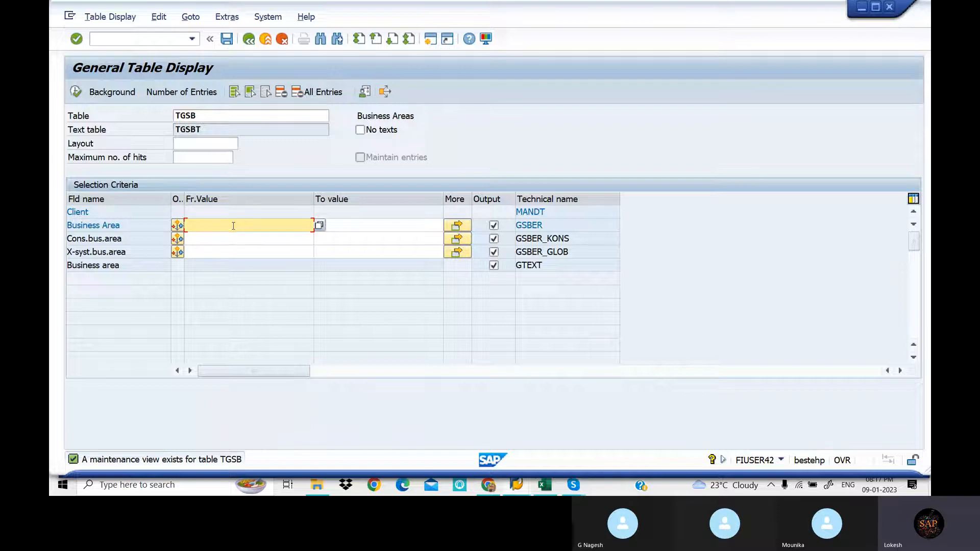
{"action": "left_click", "coordinate": [77, 95]}
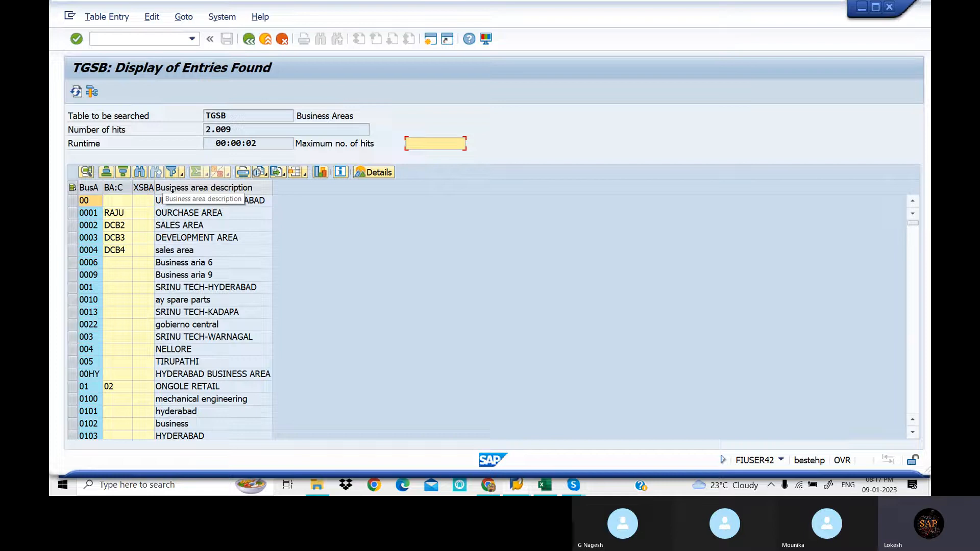
{"action": "scroll", "coordinate": [204, 300], "scroll_direction": "down", "scroll_amount": 2}
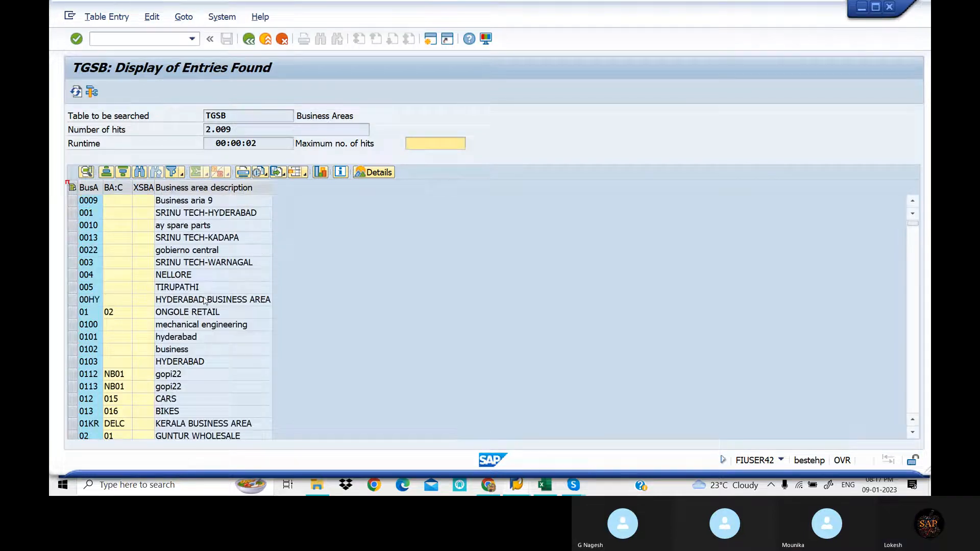
{"action": "scroll", "coordinate": [204, 300], "scroll_direction": "down", "scroll_amount": 15}
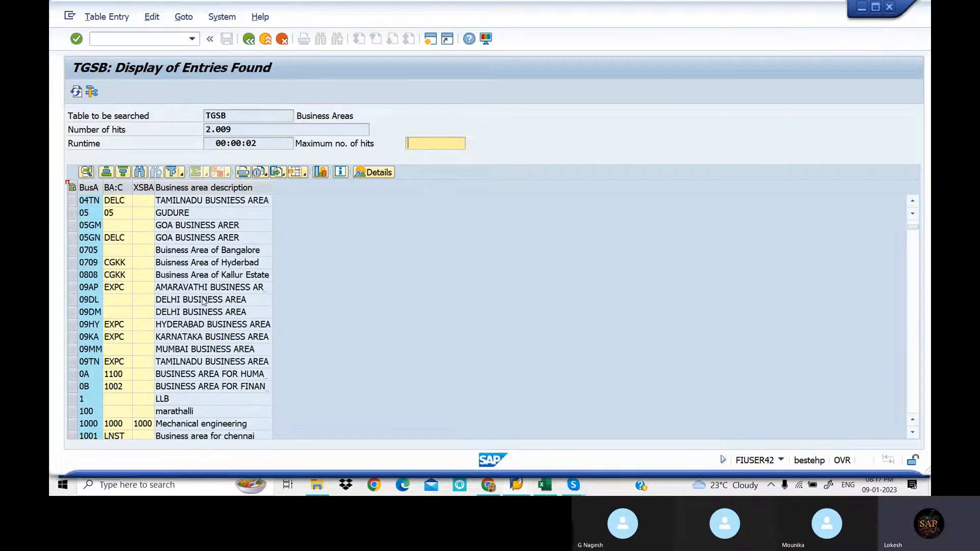
{"action": "scroll", "coordinate": [204, 302], "scroll_direction": "down", "scroll_amount": 6}
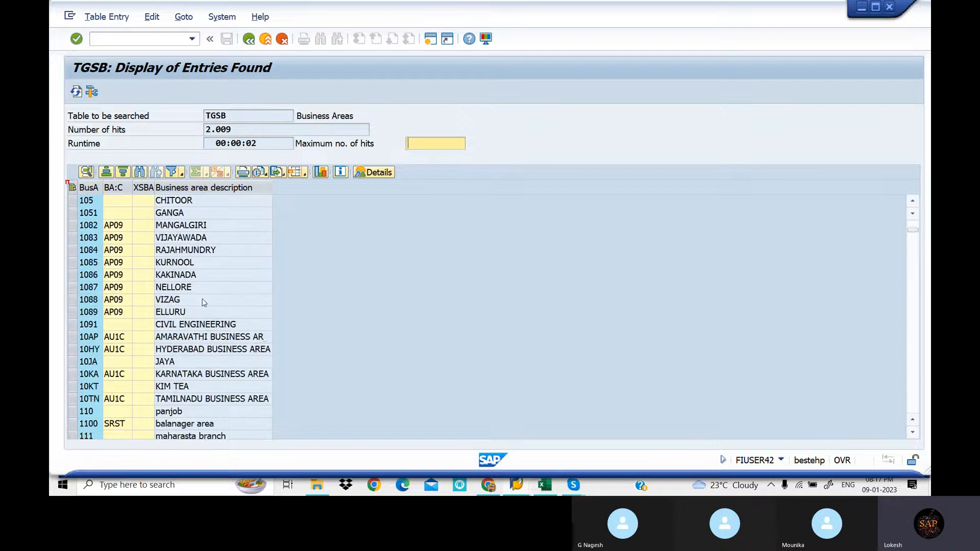
{"action": "scroll", "coordinate": [203, 302], "scroll_direction": "up", "scroll_amount": 12}
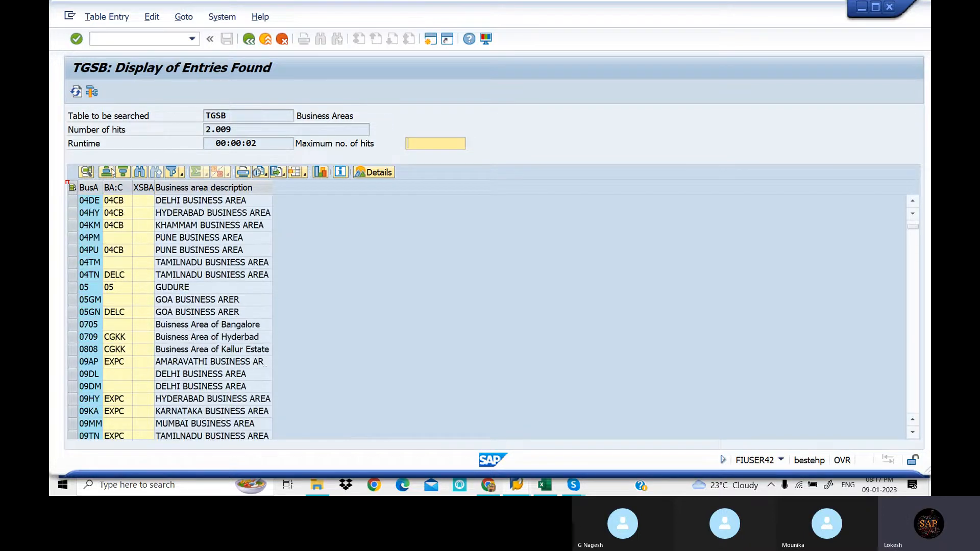
Search the displayed TGSB business area entries for KADAPA
{"action": "left_click", "coordinate": [140, 173]}
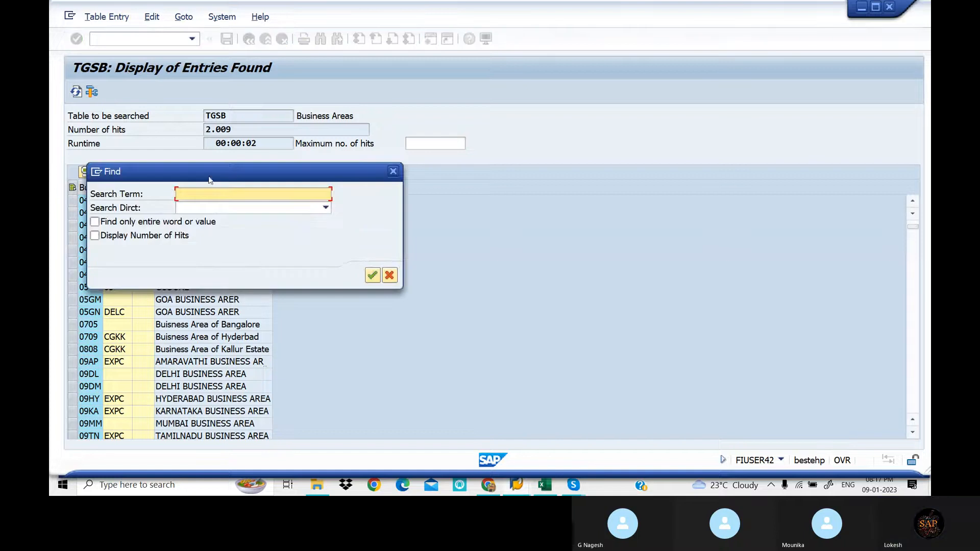
{"action": "left_click_drag", "start_coordinate": [214, 177], "coordinate": [461, 221]}
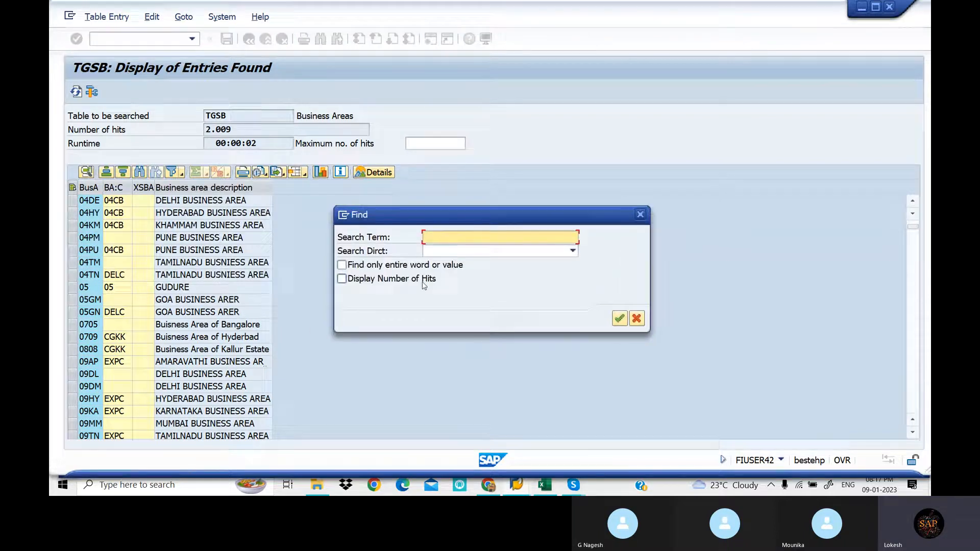
{"action": "type", "text": "KADAPA"}
{"action": "key", "text": "Return"}
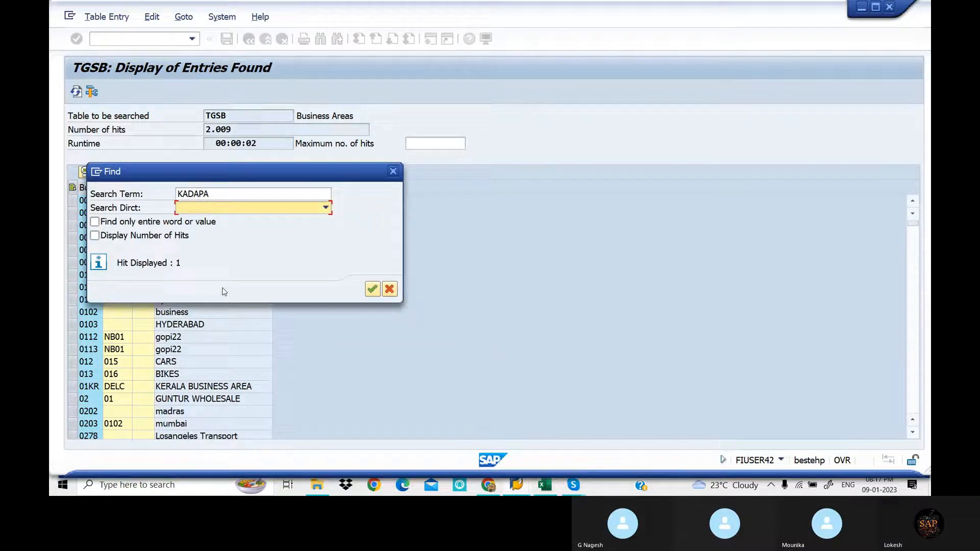
Search the business area entries for NELLORE, close the search, and return to the TGSB selection criteria
{"action": "left_click_drag", "start_coordinate": [317, 170], "coordinate": [592, 194]}
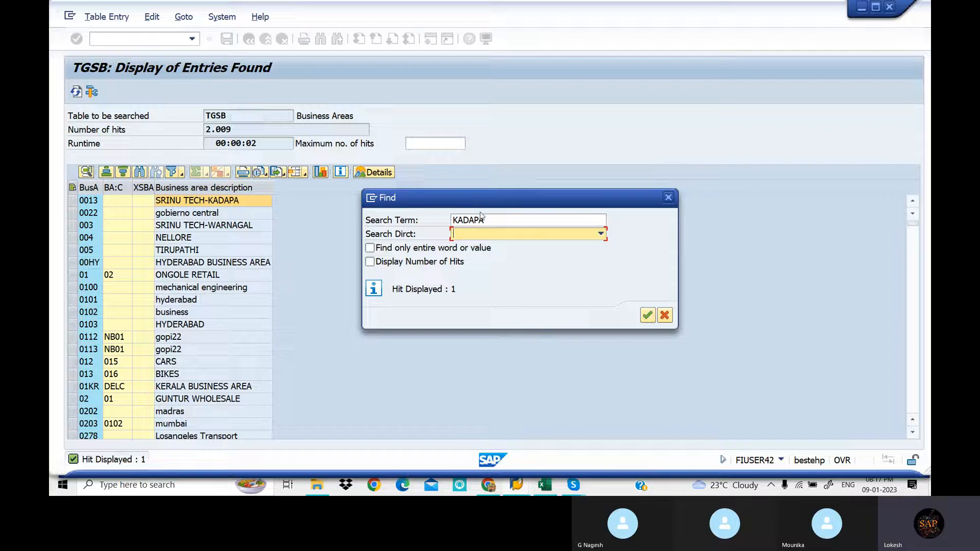
{"action": "key", "text": "shift+Tab"}
{"action": "type", "text": "NELLORE"}
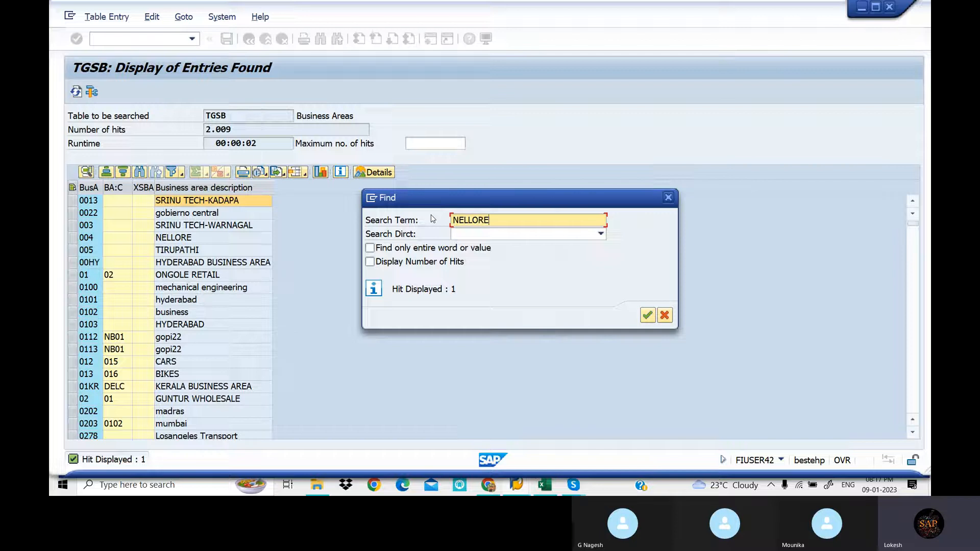
{"action": "key", "text": "Return"}
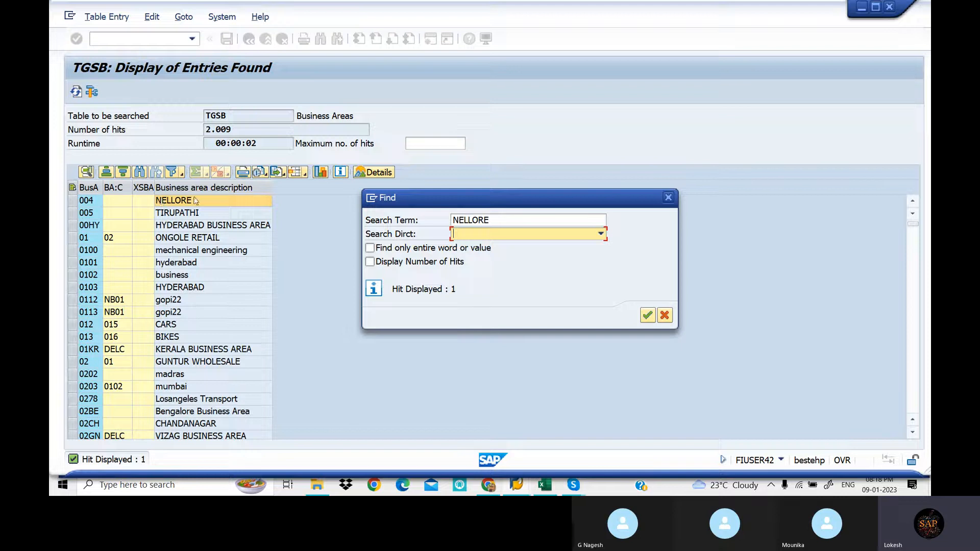
{"action": "left_click", "coordinate": [668, 197]}
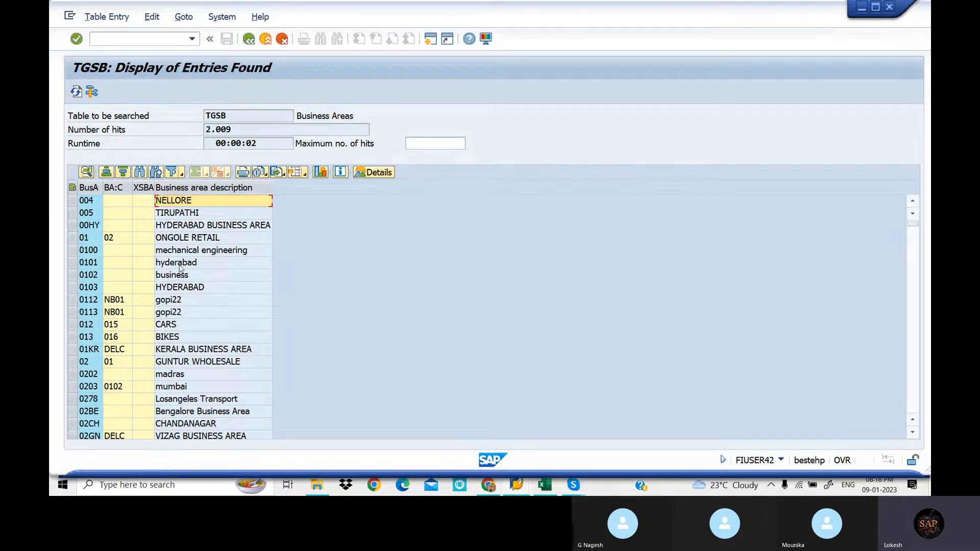
{"action": "left_click", "coordinate": [249, 39]}
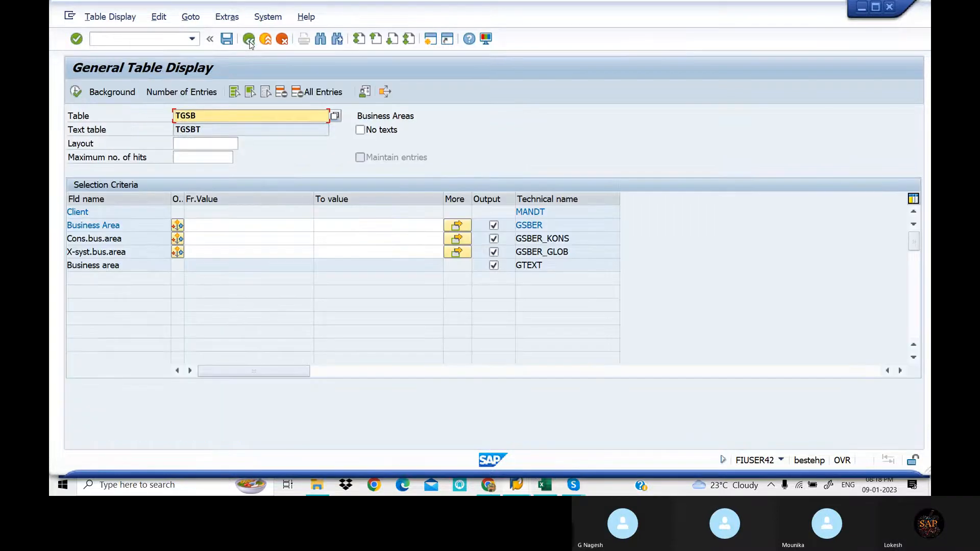
Check the Excel master data tables list for the table following TGSB, and return to SAP
{"action": "left_click", "coordinate": [551, 489]}
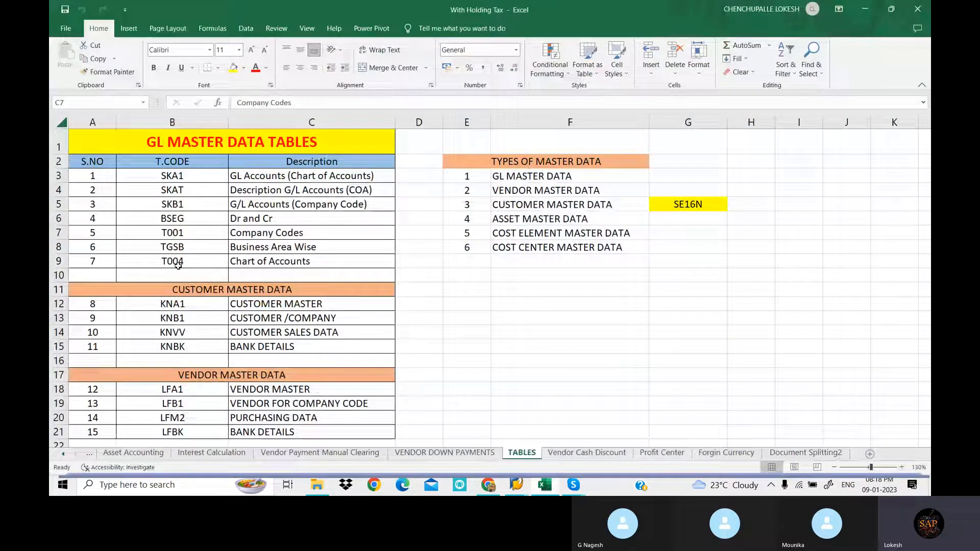
{"action": "mouse_move", "coordinate": [520, 489]}
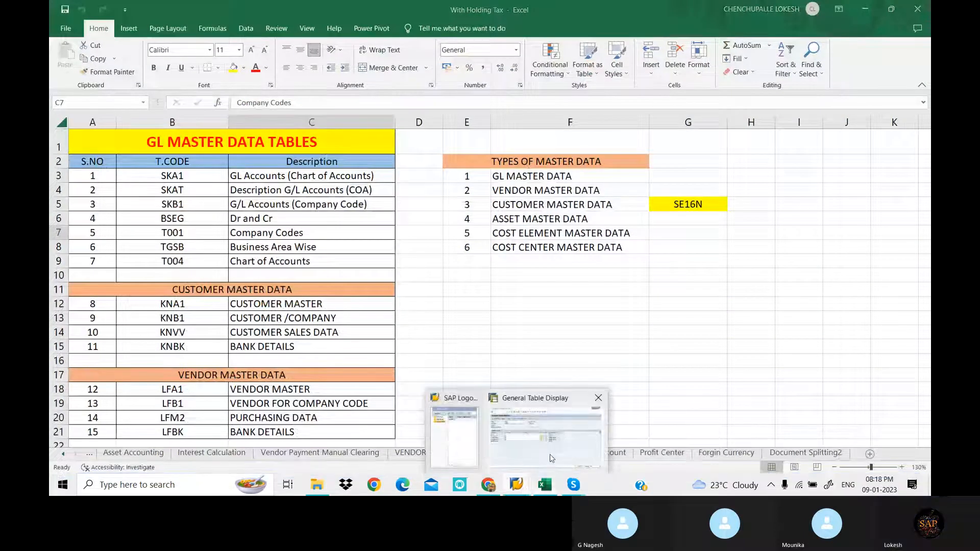
{"action": "left_click", "coordinate": [587, 403]}
Try to load the chart of accounts table under the name TOO4, spelled with letter Os
{"action": "double_click", "coordinate": [274, 111]}
{"action": "type", "text": "T"}
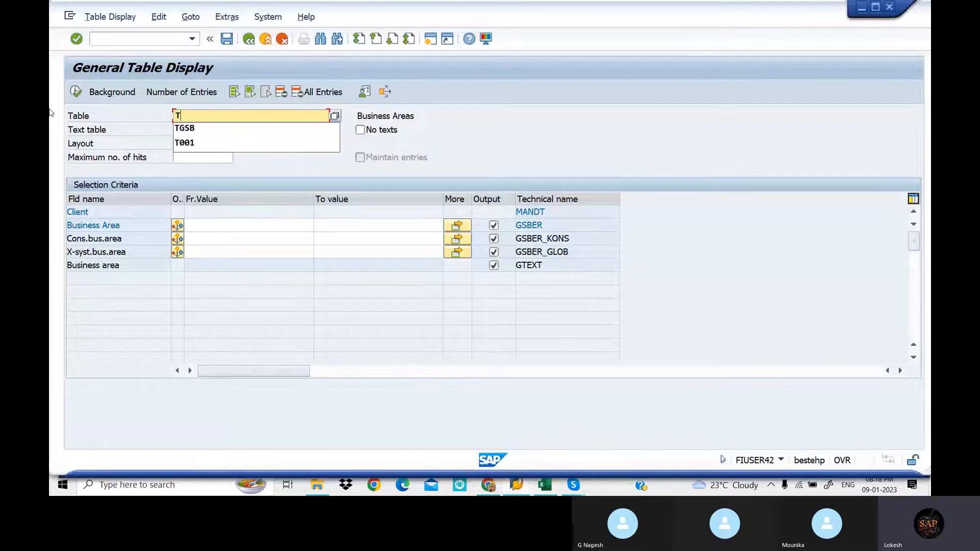
{"action": "type", "text": "004"}
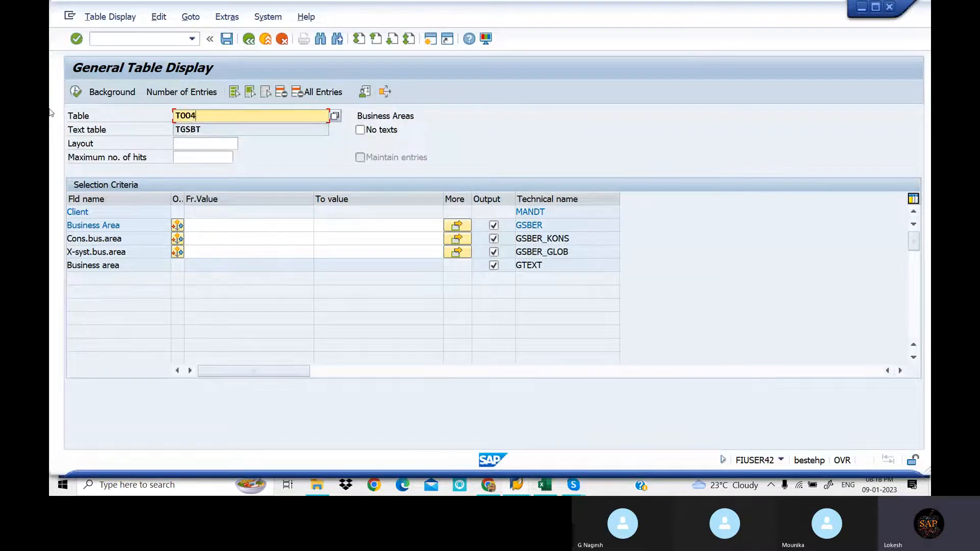
{"action": "key", "text": "Return"}
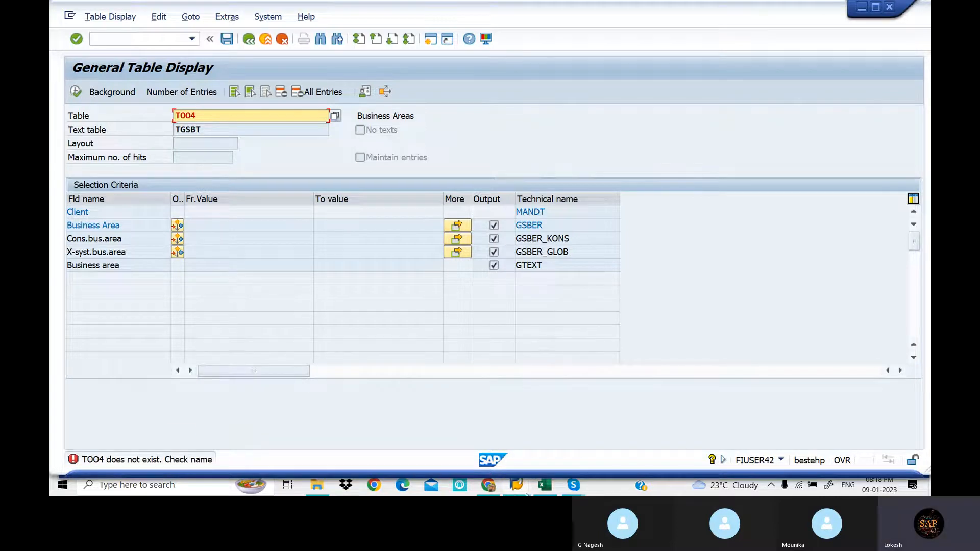
Recheck the chart of accounts table name in the Excel list and try to load TOO4 in SAP again
{"action": "left_click", "coordinate": [545, 486]}
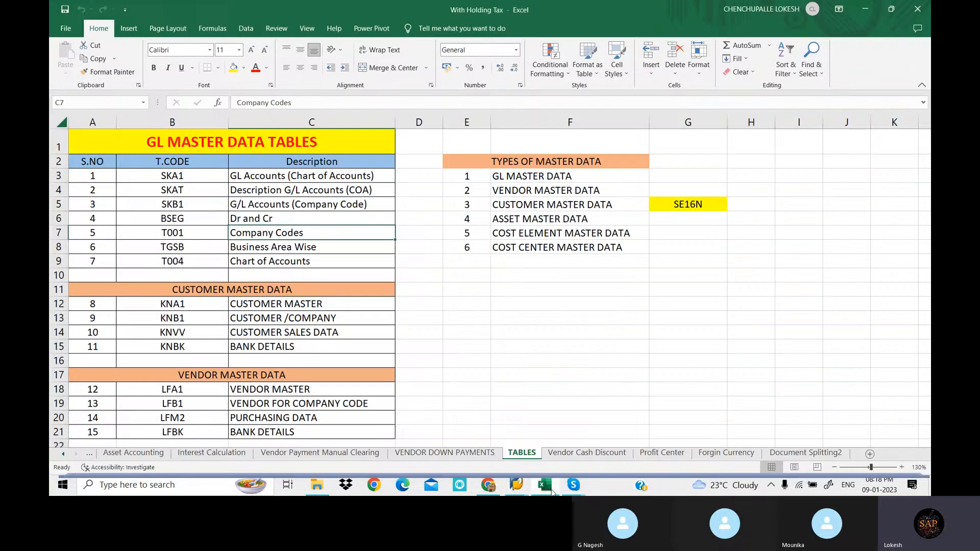
{"action": "left_click", "coordinate": [550, 489]}
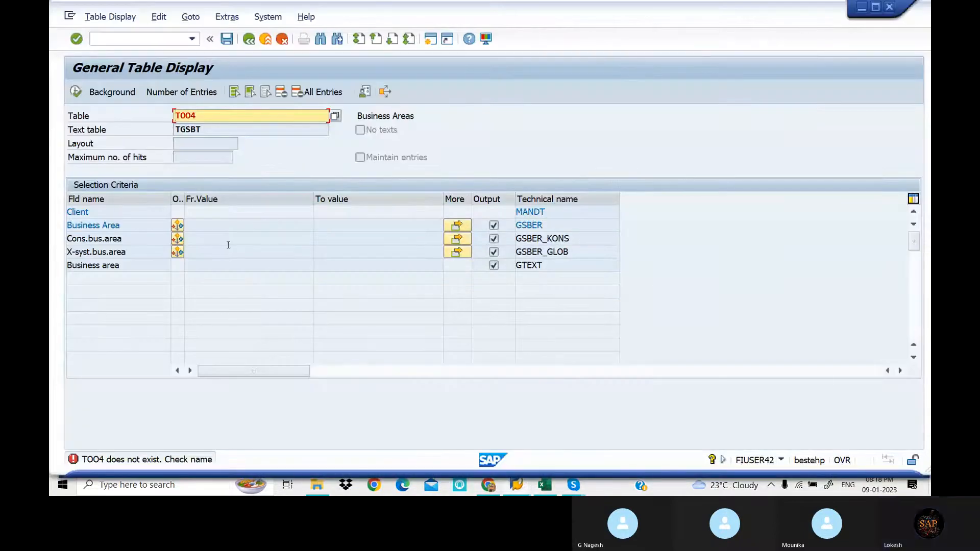
{"action": "left_click", "coordinate": [76, 93]}
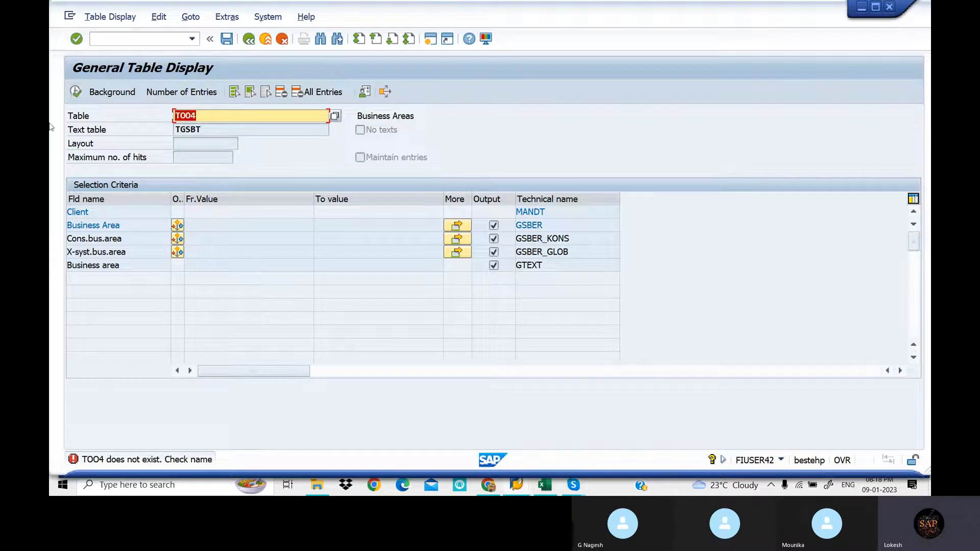
{"action": "type", "text": "T00"}
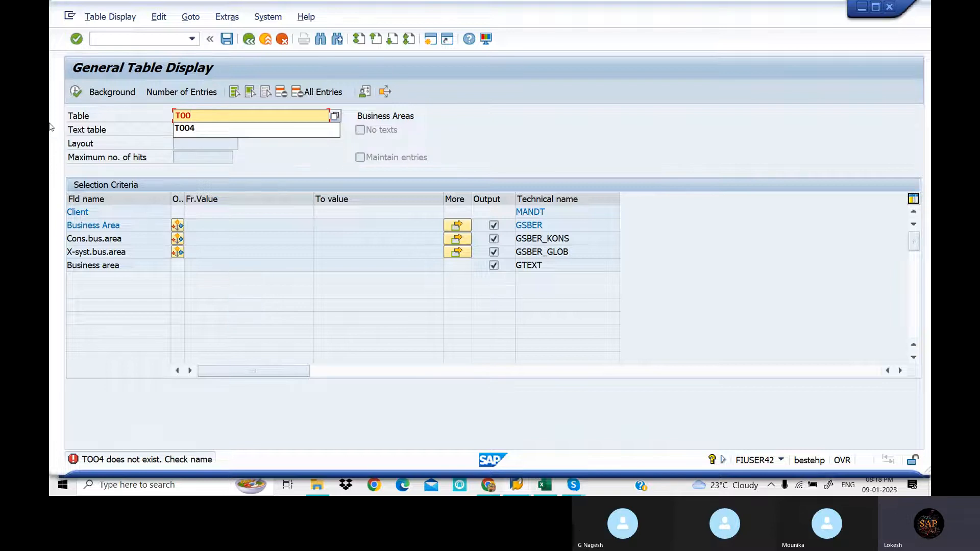
{"action": "type", "text": "4"}
{"action": "key", "text": "Return"}
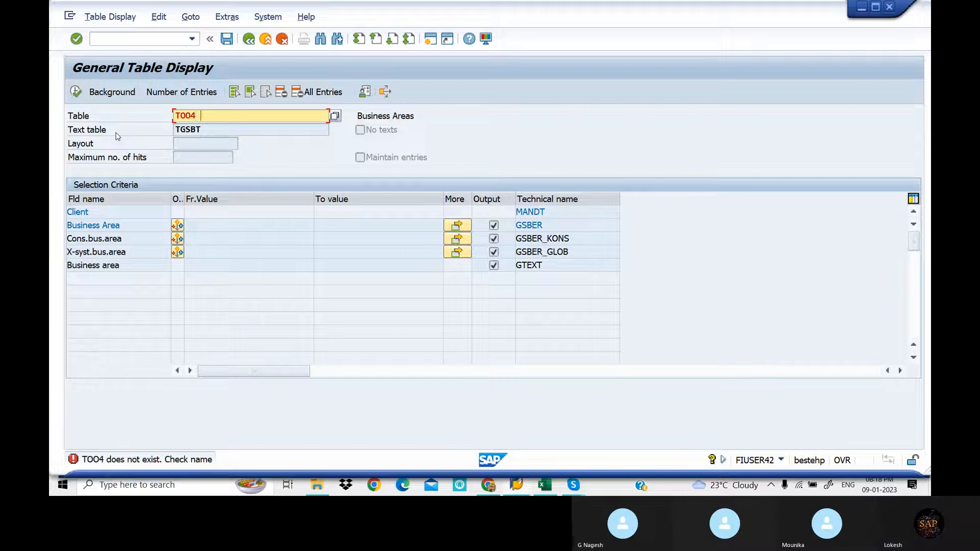
Correct the table name to T004 with zeros, display all its entries, and browse the charts of accounts
{"action": "key", "text": "Delete"}
{"action": "key", "text": "Delete"}
{"action": "key", "text": "Delete"}
{"action": "type", "text": "O"}
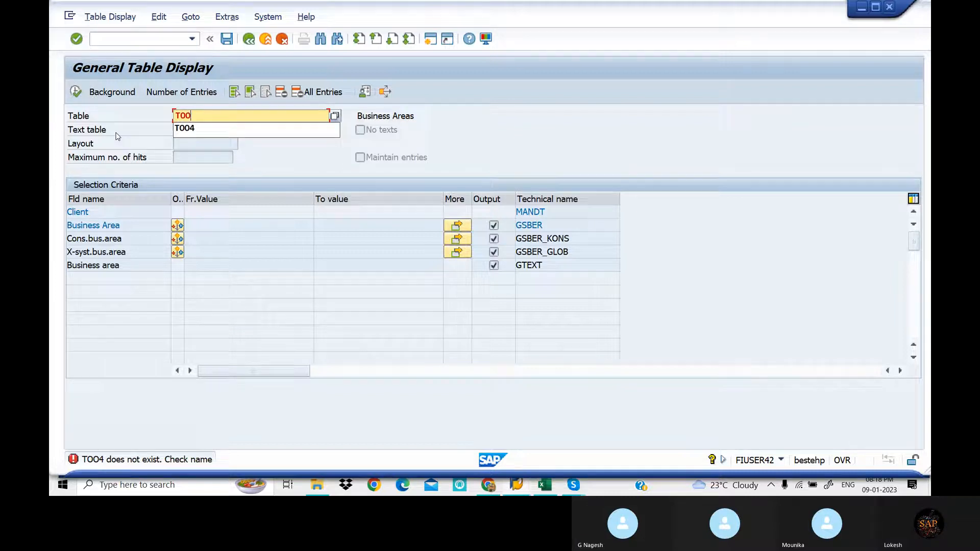
{"action": "type", "text": "0"}
{"action": "key", "text": "BackSpace"}
{"action": "key", "text": "BackSpace"}
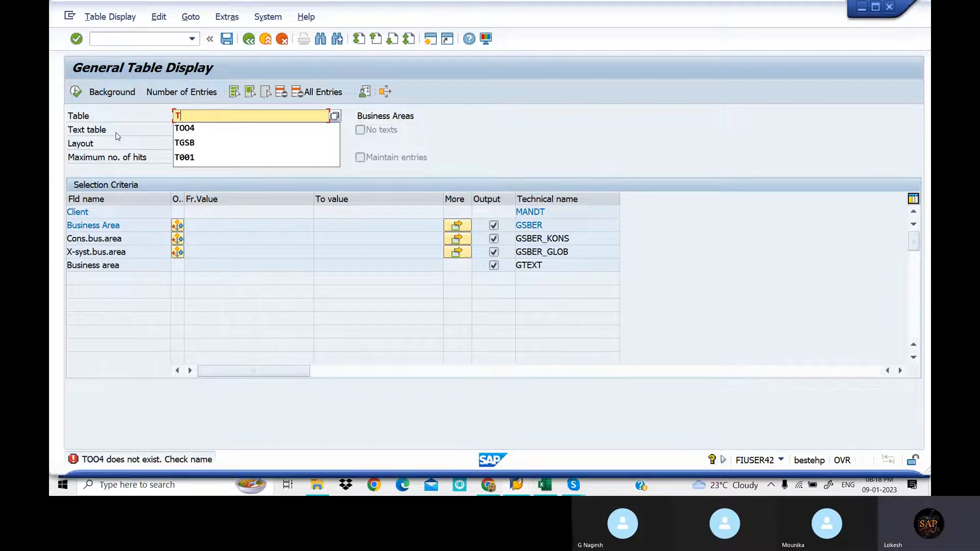
{"action": "type", "text": "00"}
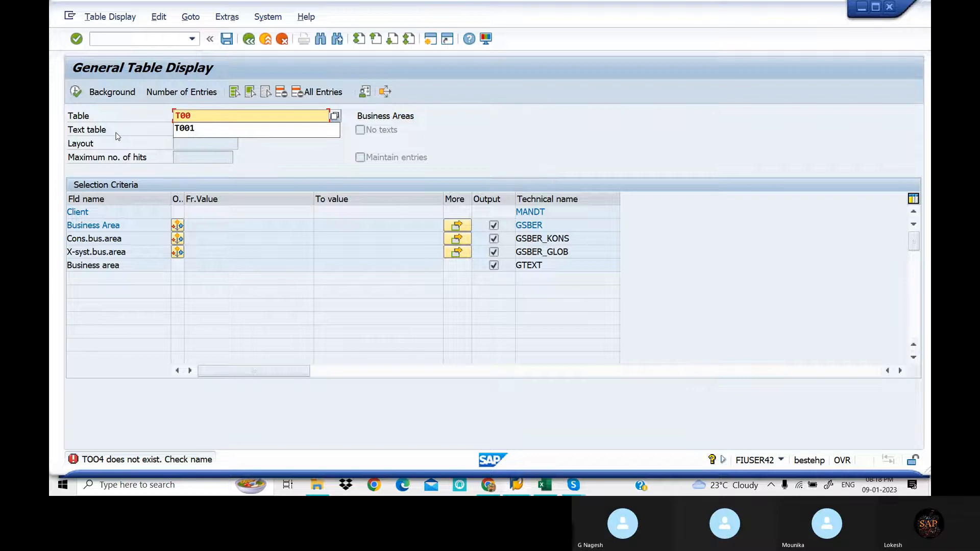
{"action": "type", "text": "4"}
{"action": "key", "text": "Return"}
{"action": "key", "text": "F8"}
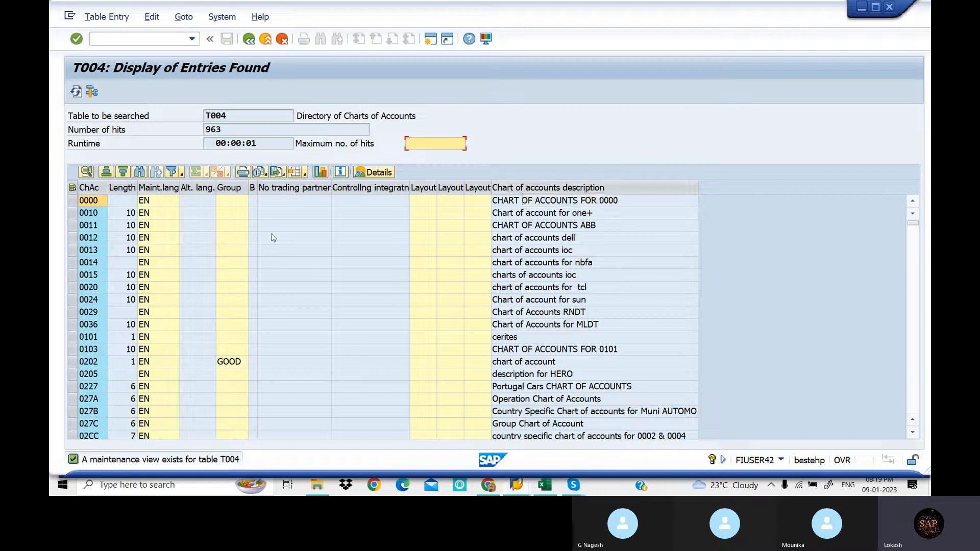
{"action": "scroll", "coordinate": [306, 327], "scroll_direction": "down", "scroll_amount": 5}
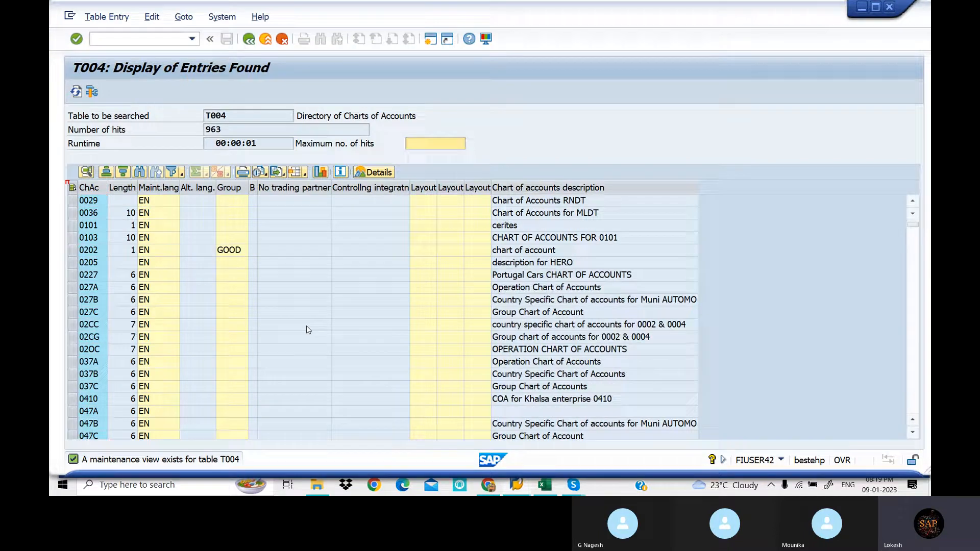
{"action": "scroll", "coordinate": [307, 327], "scroll_direction": "down", "scroll_amount": 3}
{"action": "scroll", "coordinate": [307, 328], "scroll_direction": "down", "scroll_amount": 4}
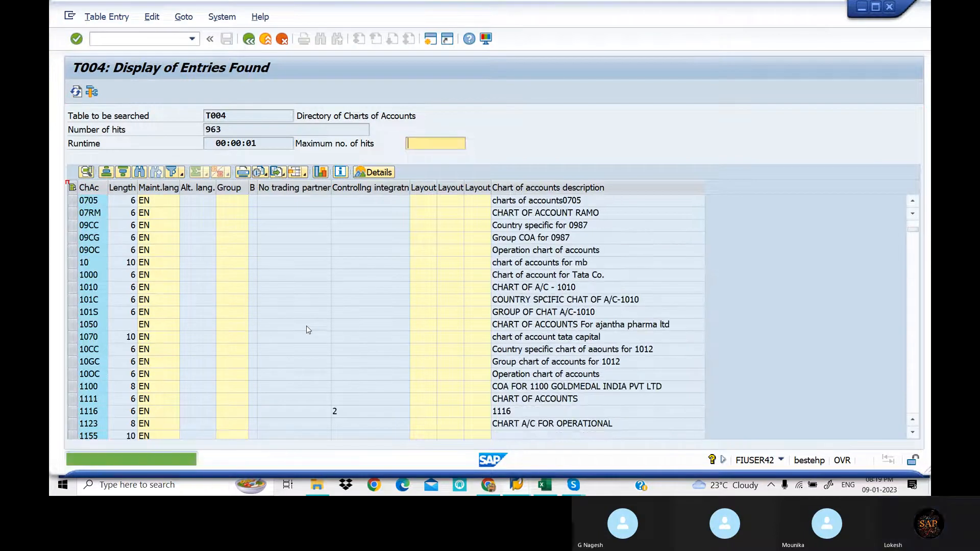
Filter table T004 by chart of accounts LOT1, display the matching entry, and return to the selection screen
{"action": "left_click", "coordinate": [249, 40]}
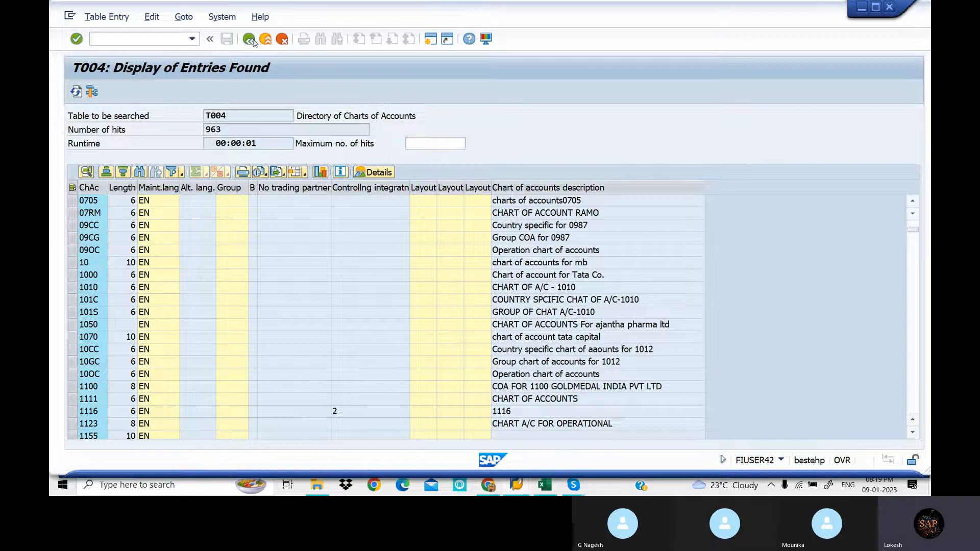
{"action": "left_click", "coordinate": [220, 224]}
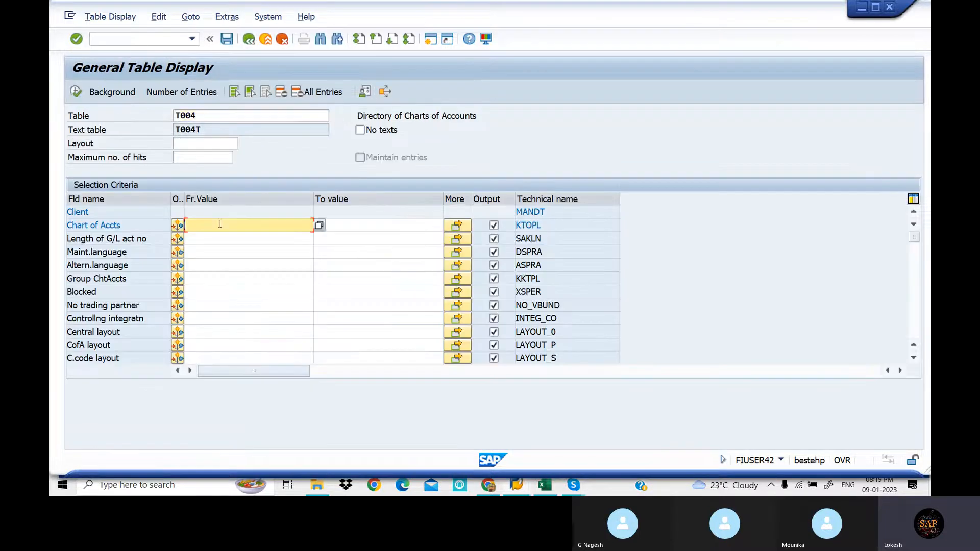
{"action": "type", "text": "LOT1"}
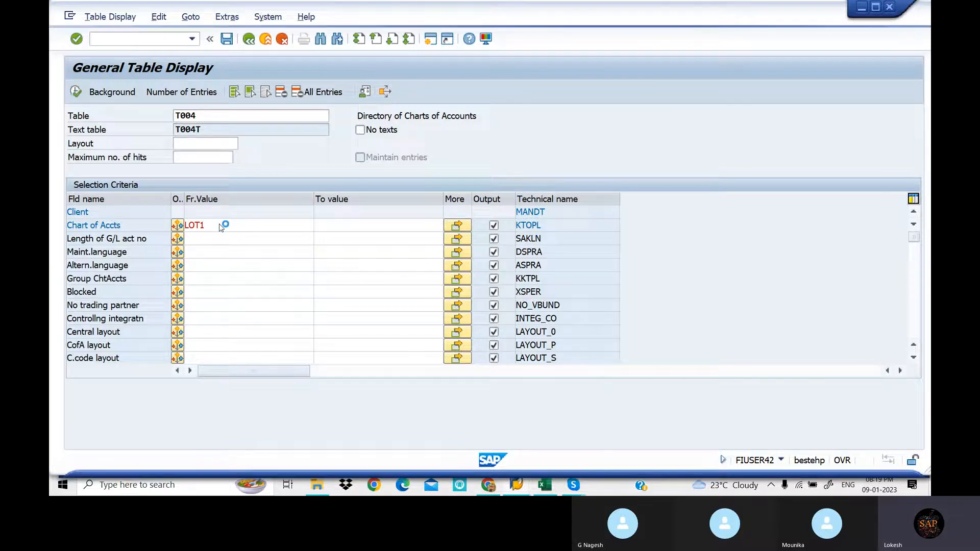
{"action": "left_click", "coordinate": [220, 225]}
{"action": "left_click", "coordinate": [75, 91]}
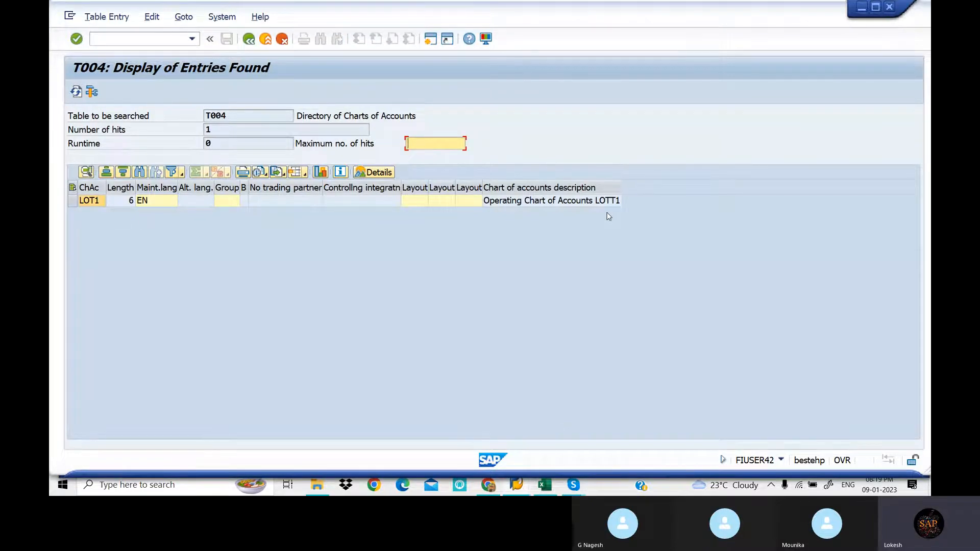
{"action": "left_click", "coordinate": [249, 40]}
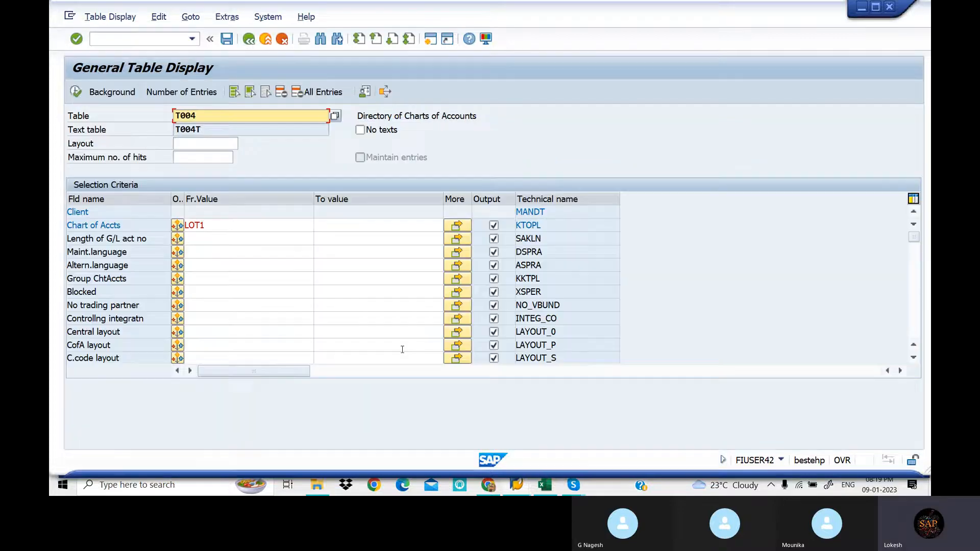
Switch to the Excel tables list and review the seven G/L master data tables from SKA1 to T004
{"action": "left_click", "coordinate": [544, 489]}
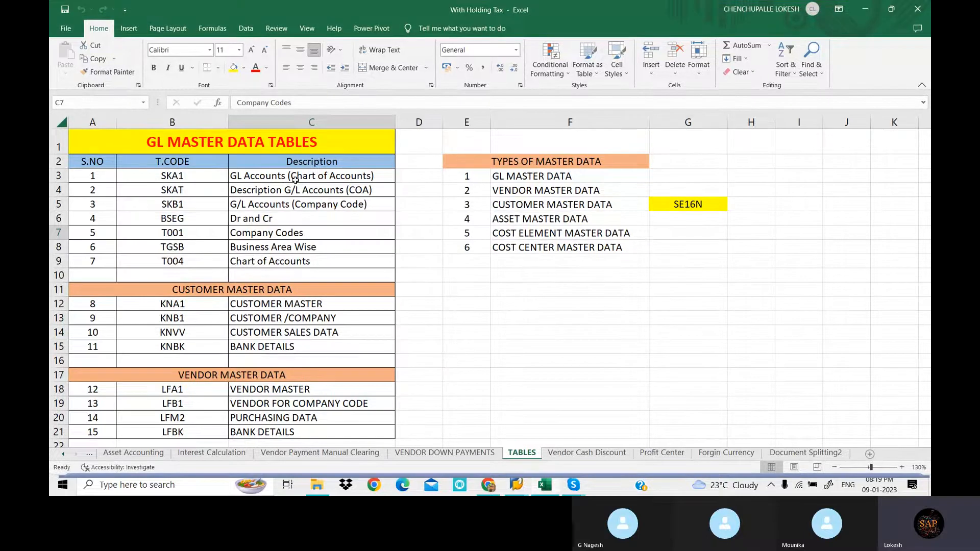
{"action": "left_click", "coordinate": [241, 176]}
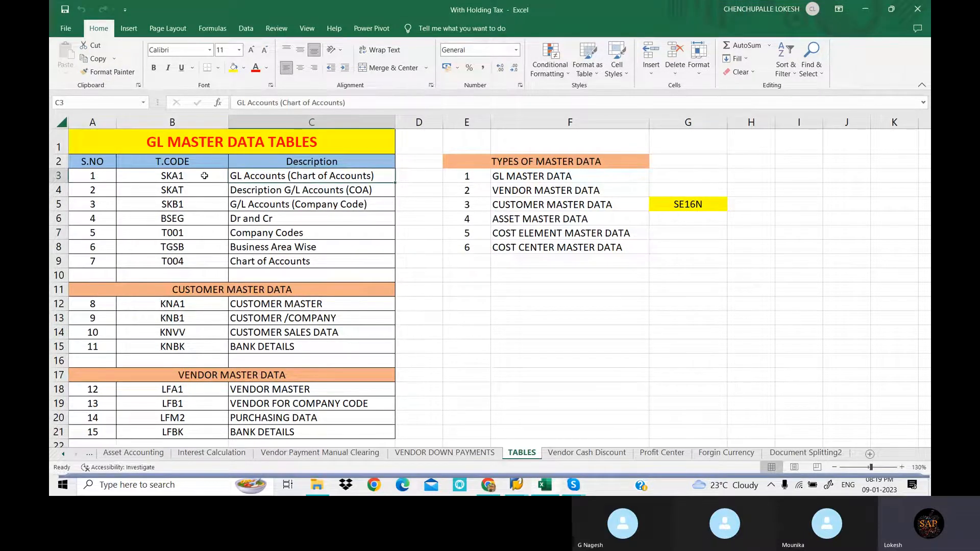
{"action": "left_click_drag", "start_coordinate": [204, 175], "coordinate": [300, 263]}
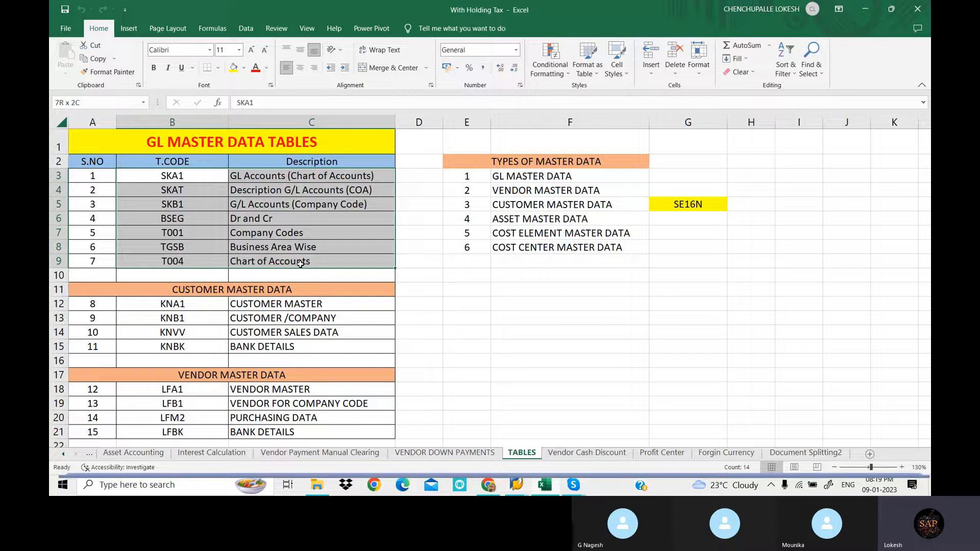
{"action": "left_click", "coordinate": [323, 253]}
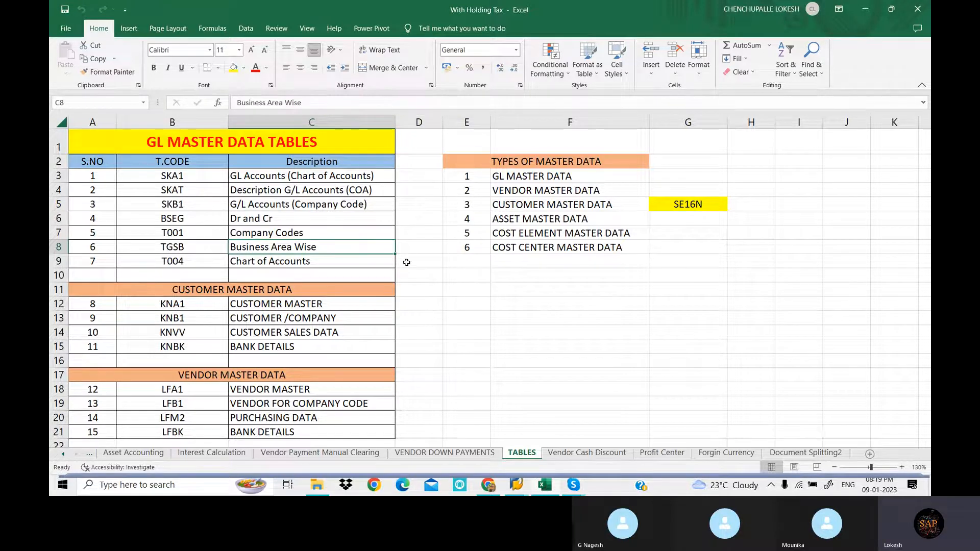
Switch to Chrome, return to the "tables in sap fico" search results, and open the Skillstek top 100 tables article
{"action": "left_click", "coordinate": [512, 491]}
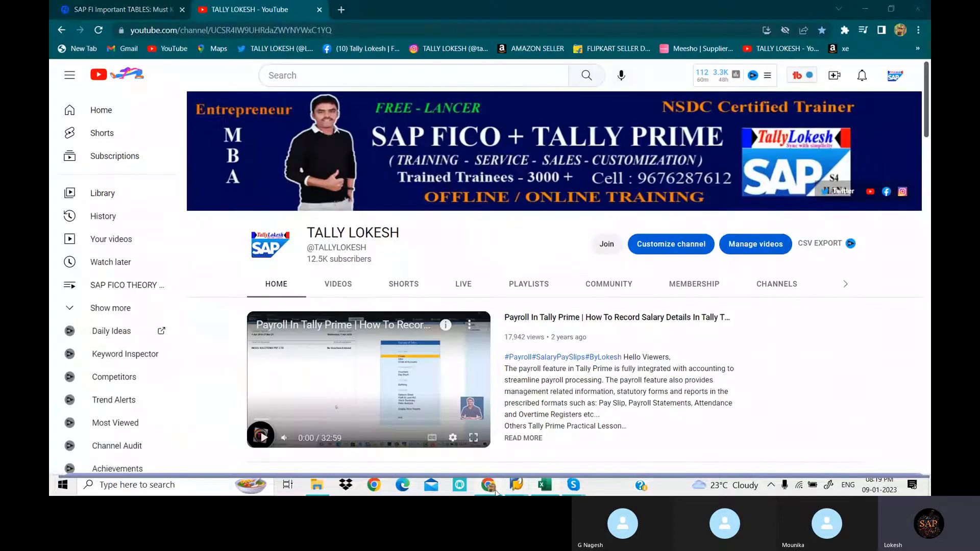
{"action": "left_click", "coordinate": [148, 10]}
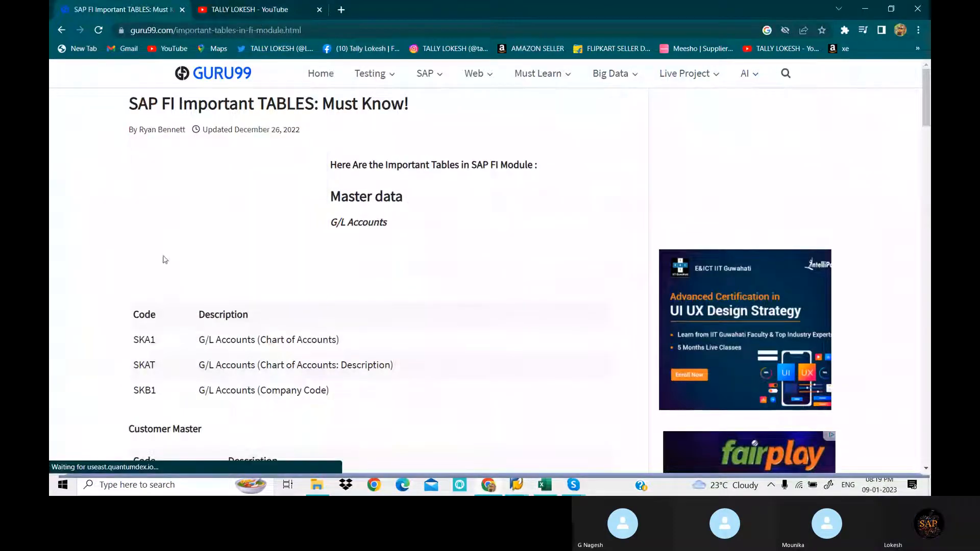
{"action": "left_click", "coordinate": [61, 31]}
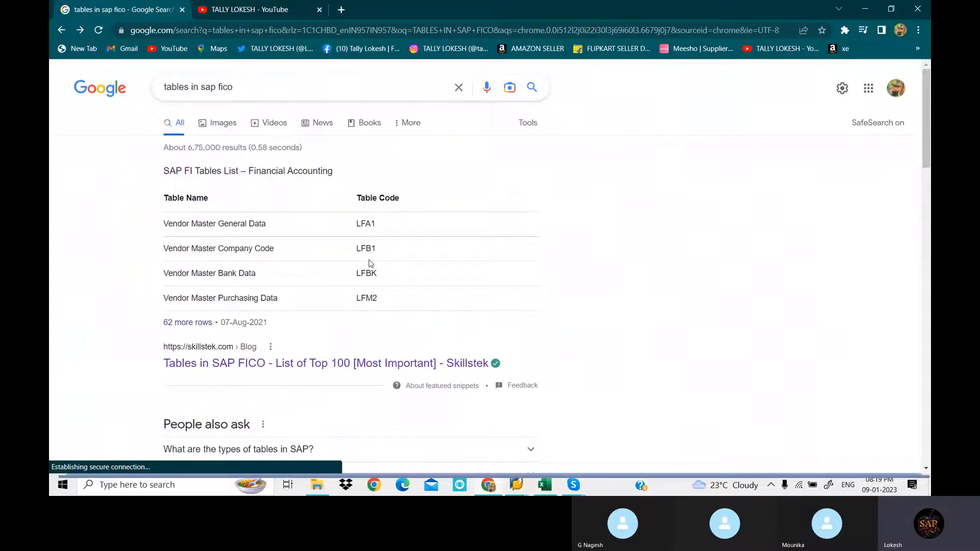
{"action": "scroll", "coordinate": [393, 264], "scroll_direction": "down", "scroll_amount": 1}
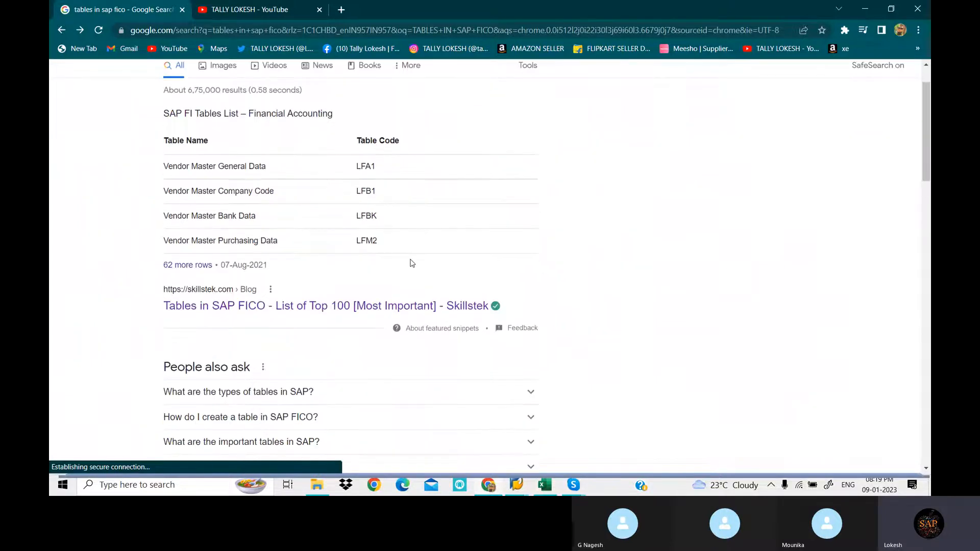
{"action": "scroll", "coordinate": [408, 261], "scroll_direction": "down", "scroll_amount": 2}
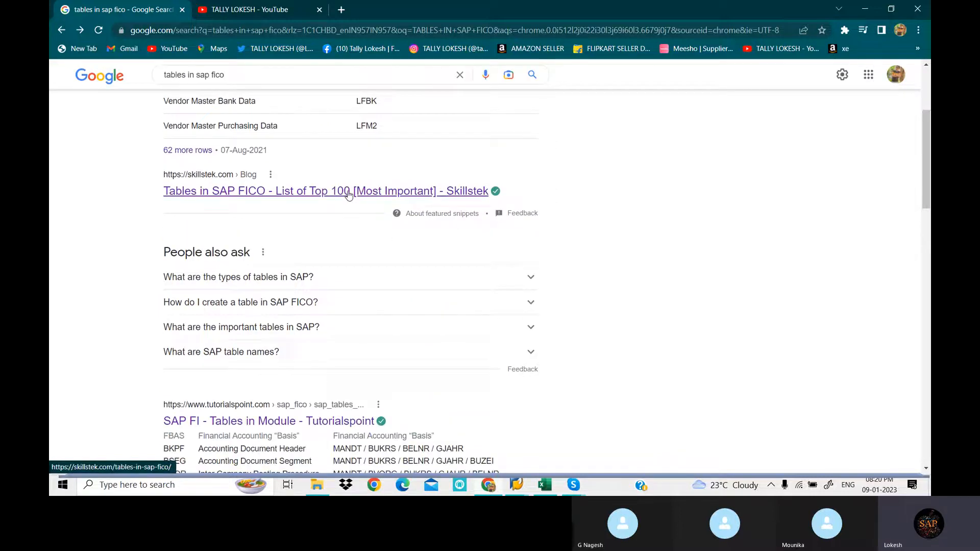
{"action": "left_click", "coordinate": [349, 194]}
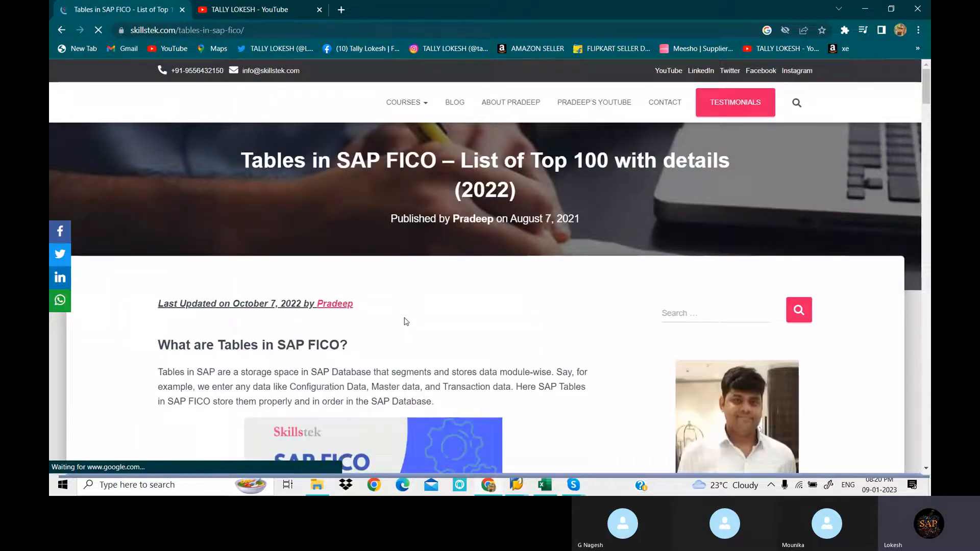
Examine the Skillstek list of SAP FI table names and codes, from document and asset tables to customer, G/L and vendor tables
{"action": "scroll", "coordinate": [524, 306], "scroll_direction": "down", "scroll_amount": 15}
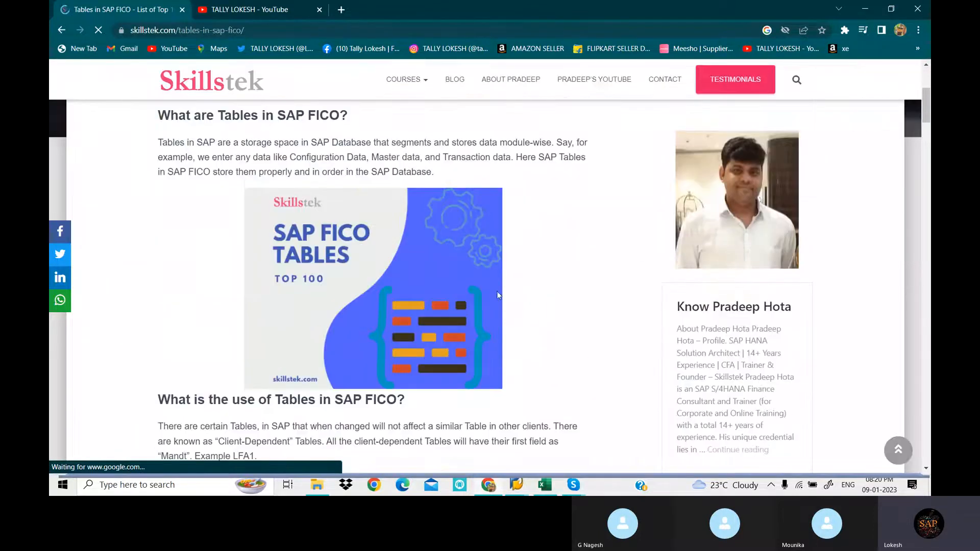
{"action": "scroll", "coordinate": [451, 294], "scroll_direction": "down", "scroll_amount": 2}
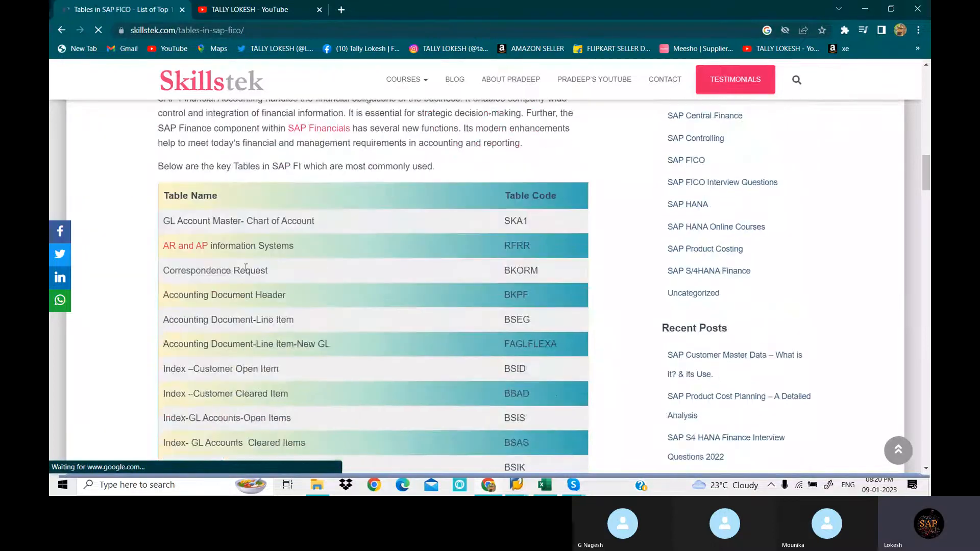
{"action": "scroll", "coordinate": [446, 234], "scroll_direction": "down", "scroll_amount": 2}
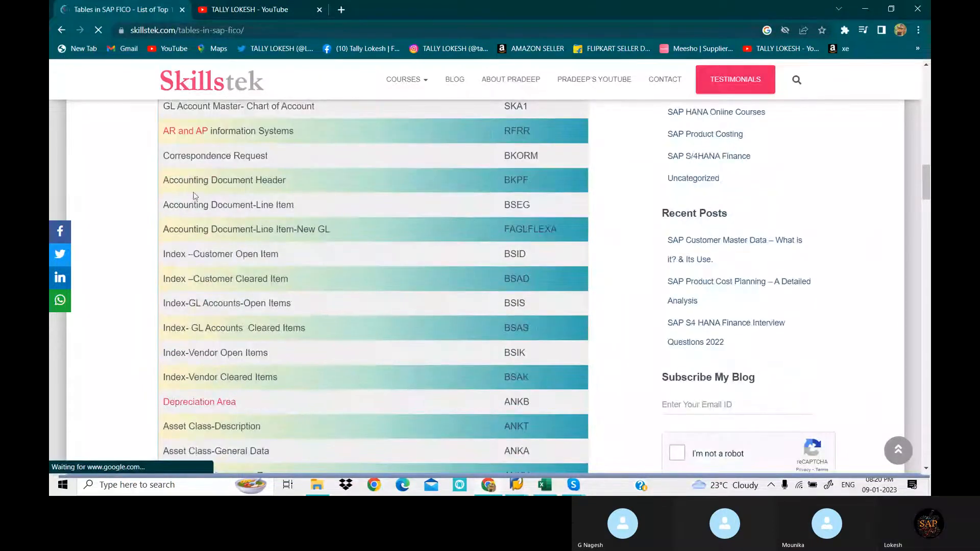
{"action": "scroll", "coordinate": [482, 215], "scroll_direction": "down", "scroll_amount": 2}
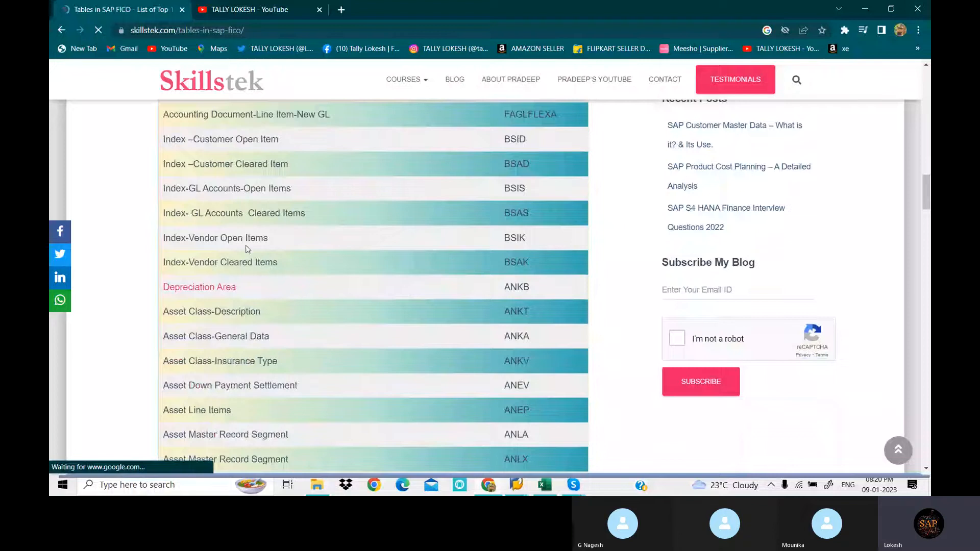
{"action": "scroll", "coordinate": [358, 212], "scroll_direction": "down", "scroll_amount": 2}
{"action": "scroll", "coordinate": [359, 212], "scroll_direction": "down", "scroll_amount": 9}
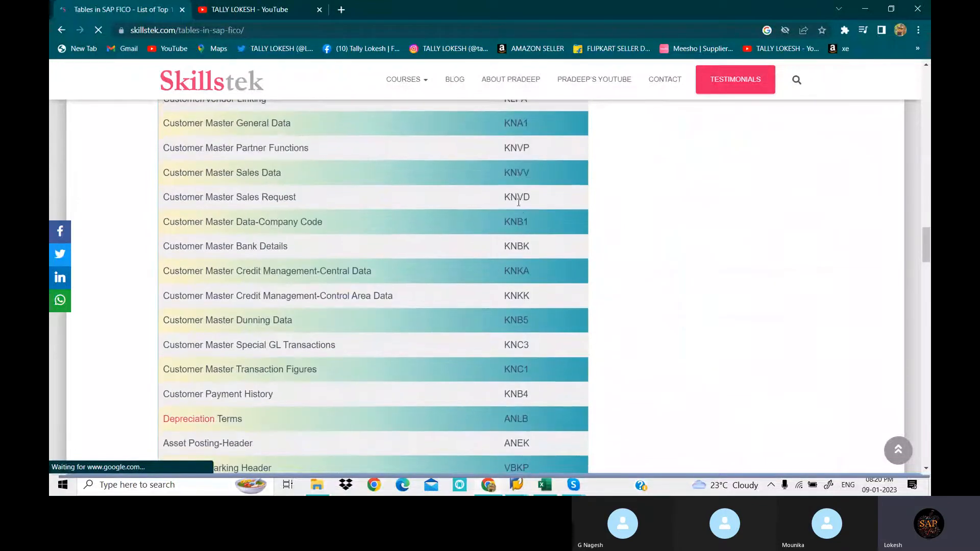
{"action": "scroll", "coordinate": [521, 213], "scroll_direction": "down", "scroll_amount": 3}
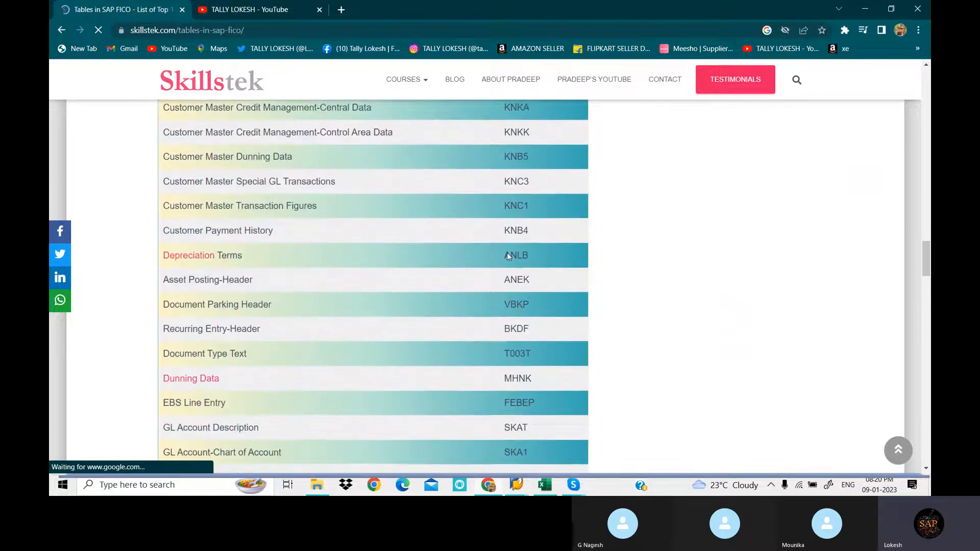
{"action": "scroll", "coordinate": [507, 255], "scroll_direction": "down", "scroll_amount": 1}
{"action": "scroll", "coordinate": [400, 210], "scroll_direction": "down", "scroll_amount": 2}
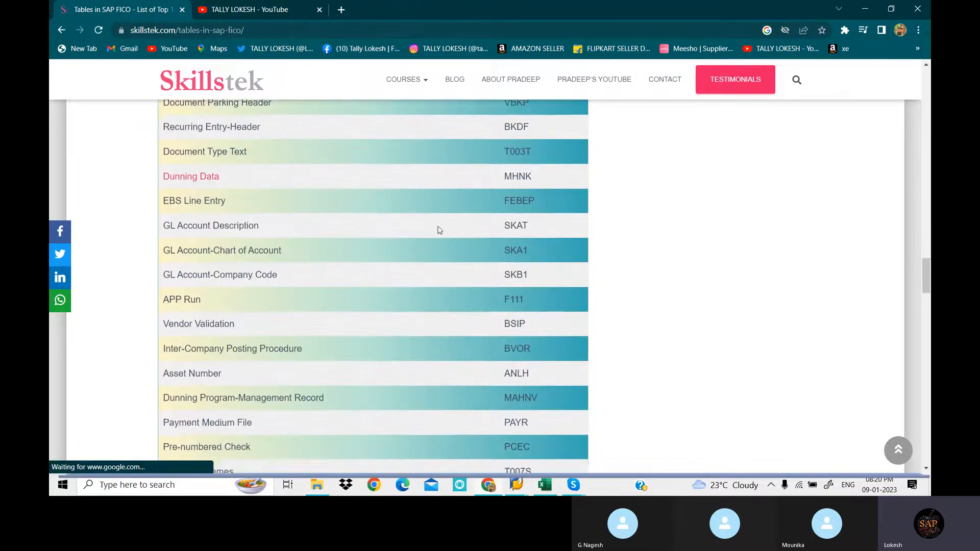
{"action": "scroll", "coordinate": [439, 230], "scroll_direction": "down", "scroll_amount": 2}
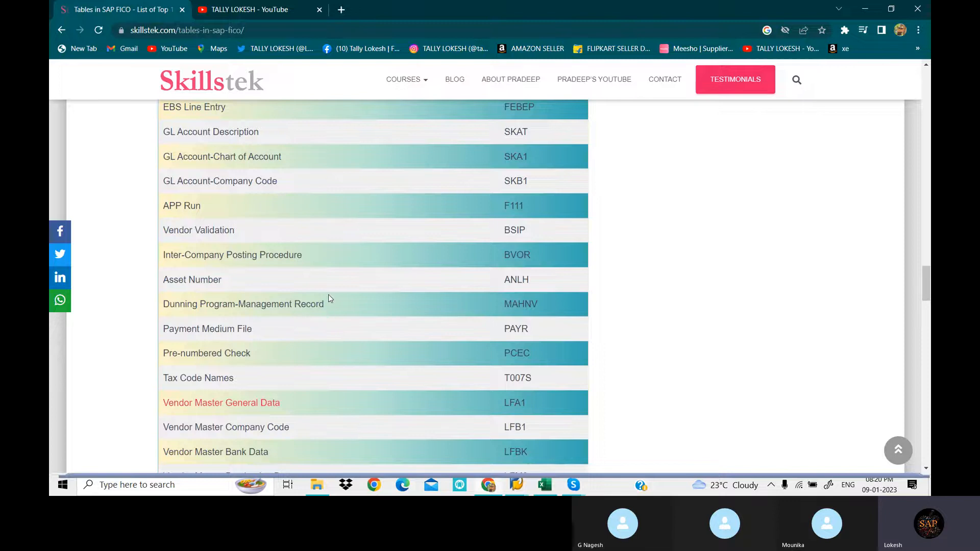
{"action": "scroll", "coordinate": [339, 295], "scroll_direction": "down", "scroll_amount": 4}
{"action": "scroll", "coordinate": [398, 285], "scroll_direction": "up", "scroll_amount": 10}
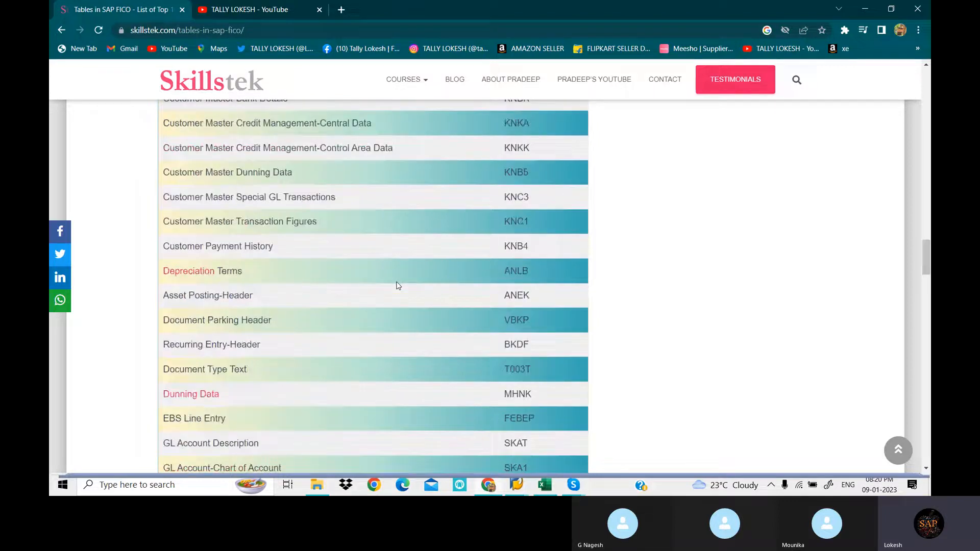
Return to the search results and open the Guru99 article "SAP FI Important TABLES: Must Know!"
{"action": "left_click", "coordinate": [63, 30]}
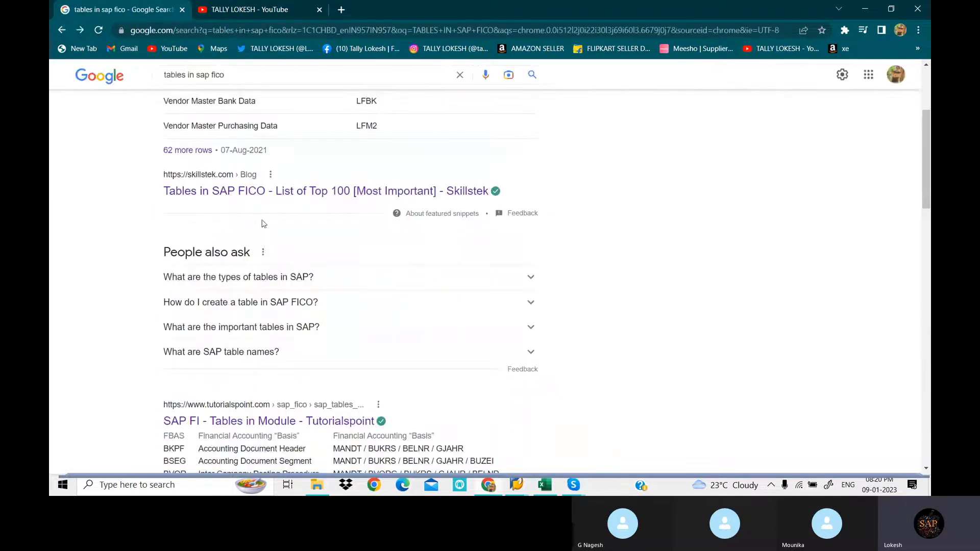
{"action": "scroll", "coordinate": [321, 278], "scroll_direction": "down", "scroll_amount": 4}
{"action": "scroll", "coordinate": [311, 271], "scroll_direction": "down", "scroll_amount": 2}
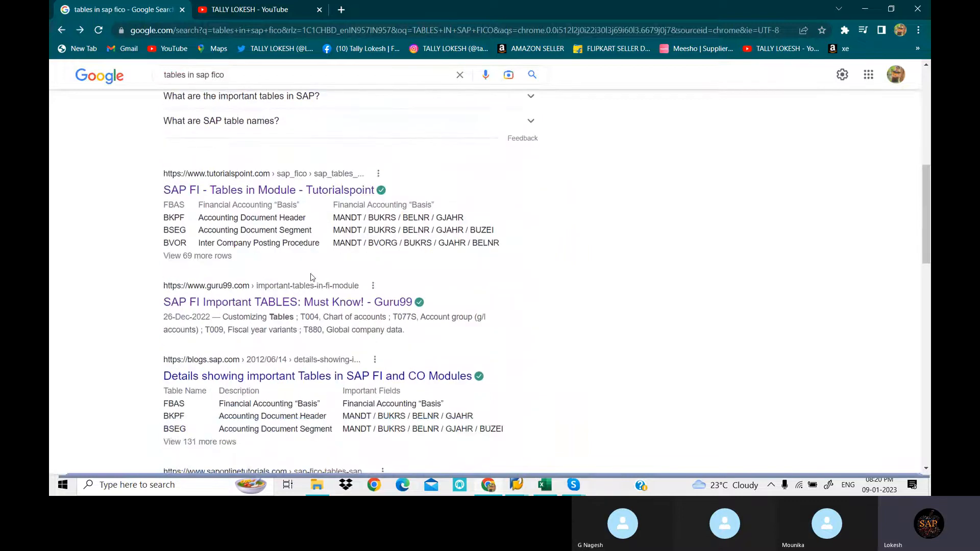
{"action": "left_click", "coordinate": [286, 248]}
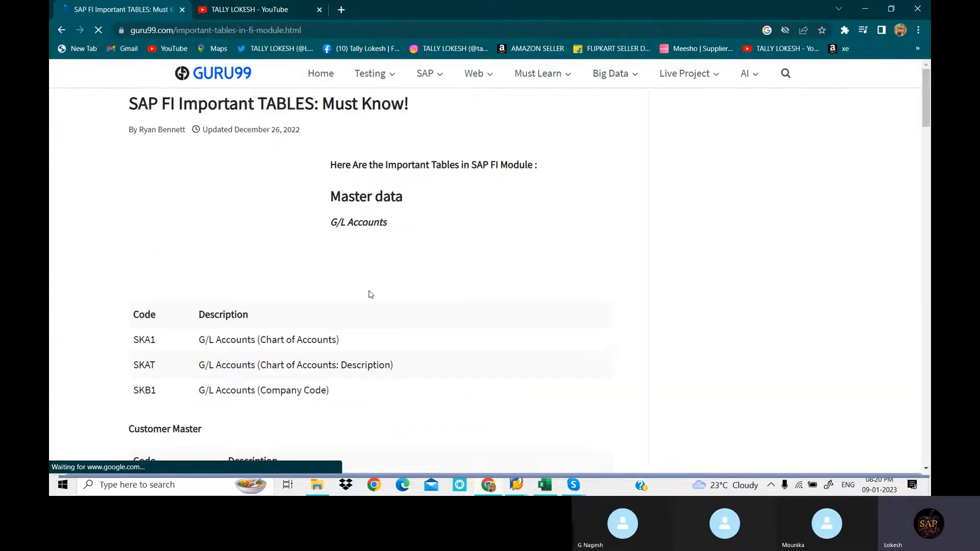
Examine the Guru99 list of SAP FI tables, from G/L, customer and vendor master through accounting documents, payment run and FI document customizing
{"action": "scroll", "coordinate": [436, 293], "scroll_direction": "down", "scroll_amount": 3}
{"action": "scroll", "coordinate": [212, 244], "scroll_direction": "up", "scroll_amount": 3}
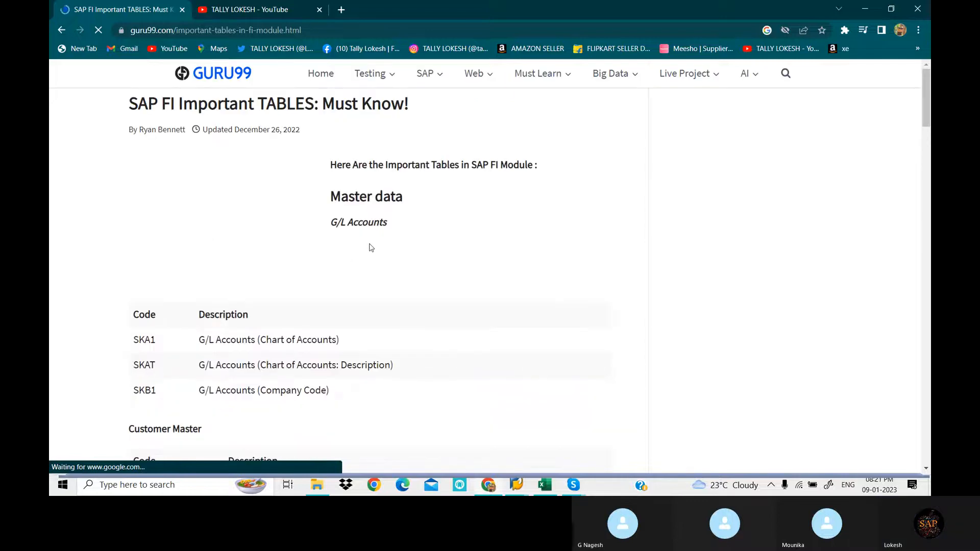
{"action": "scroll", "coordinate": [223, 258], "scroll_direction": "down", "scroll_amount": 5}
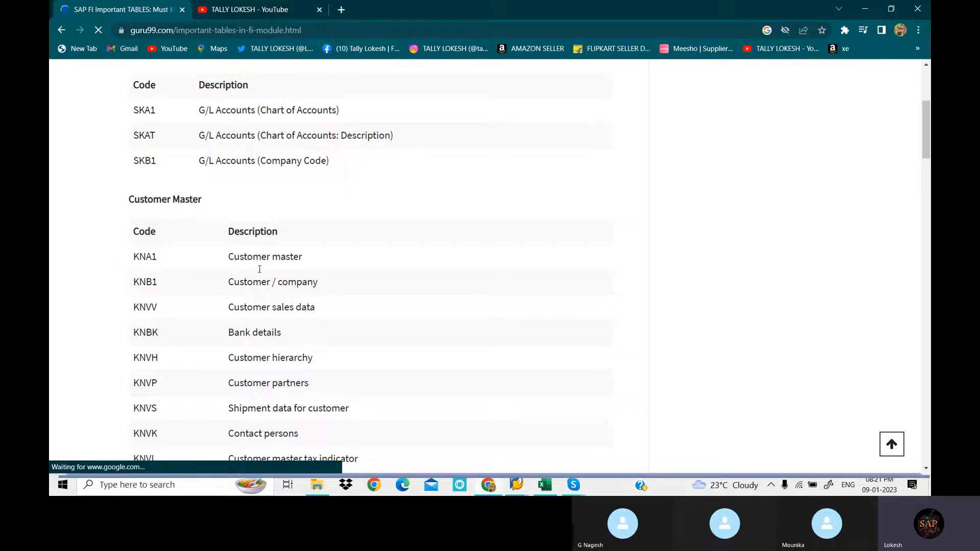
{"action": "scroll", "coordinate": [169, 308], "scroll_direction": "down", "scroll_amount": 1}
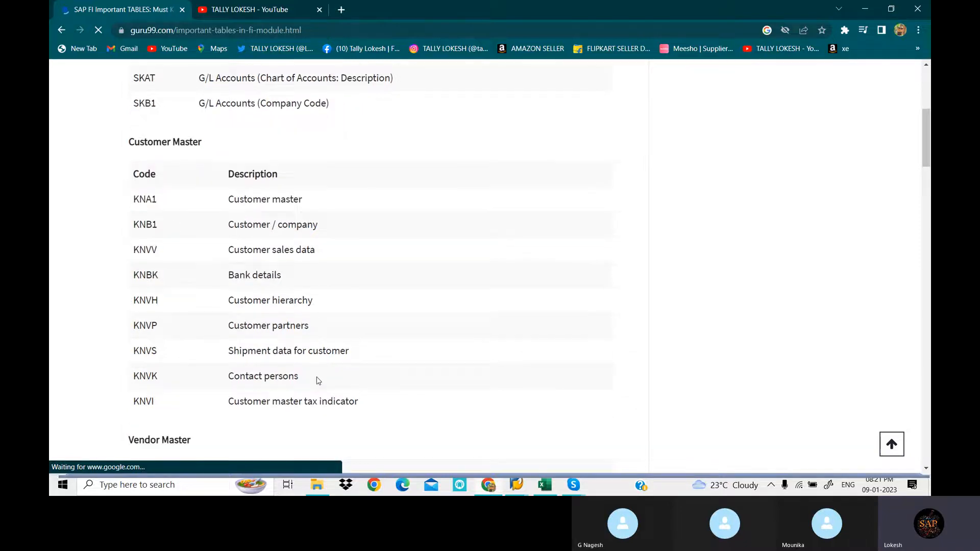
{"action": "scroll", "coordinate": [257, 227], "scroll_direction": "down", "scroll_amount": 5}
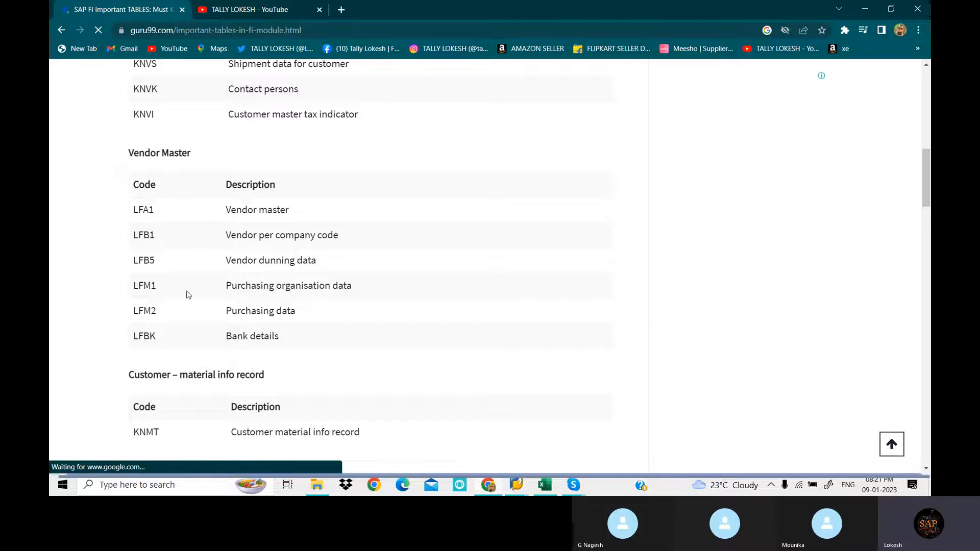
{"action": "scroll", "coordinate": [240, 251], "scroll_direction": "down", "scroll_amount": 4}
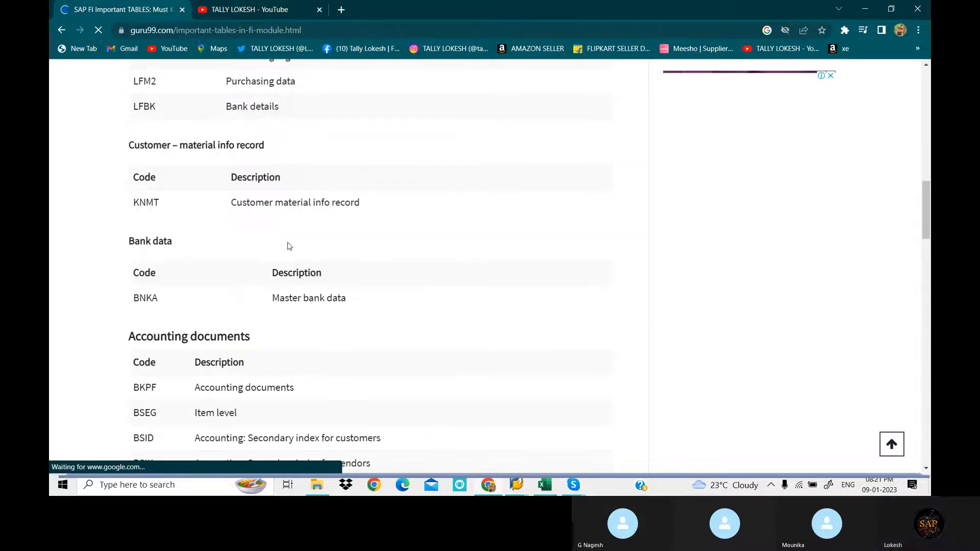
{"action": "scroll", "coordinate": [313, 235], "scroll_direction": "down", "scroll_amount": 2}
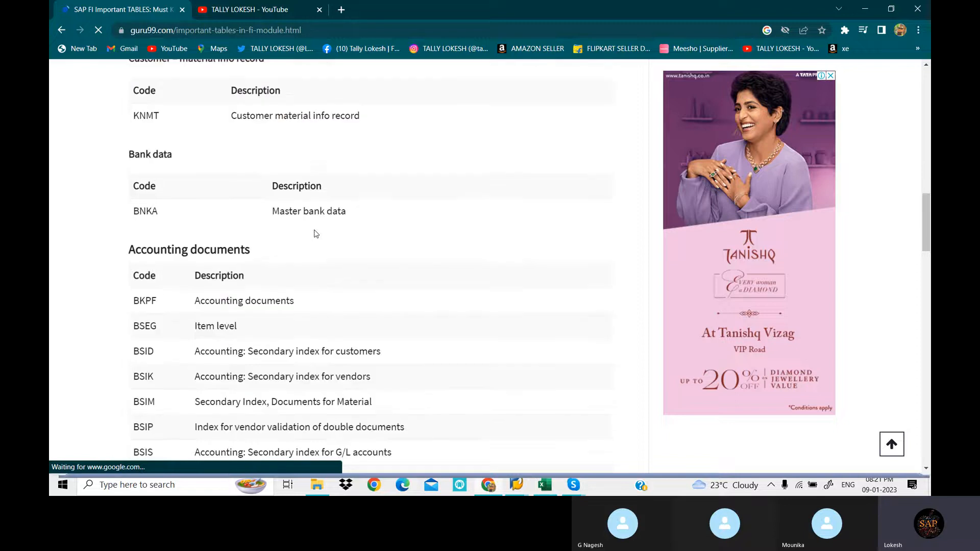
{"action": "scroll", "coordinate": [246, 250], "scroll_direction": "down", "scroll_amount": 3}
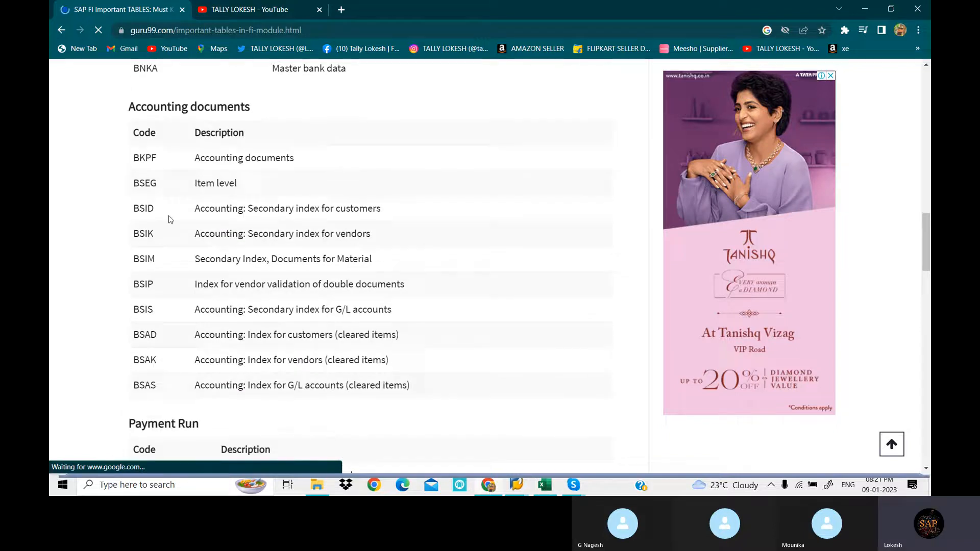
{"action": "scroll", "coordinate": [264, 249], "scroll_direction": "down", "scroll_amount": 3}
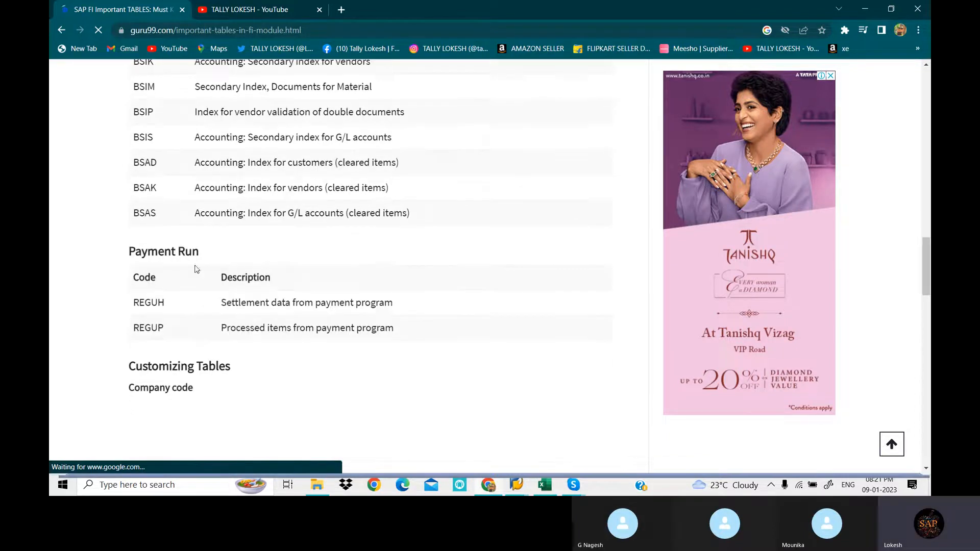
{"action": "scroll", "coordinate": [276, 279], "scroll_direction": "down", "scroll_amount": 4}
{"action": "scroll", "coordinate": [276, 279], "scroll_direction": "down", "scroll_amount": 3}
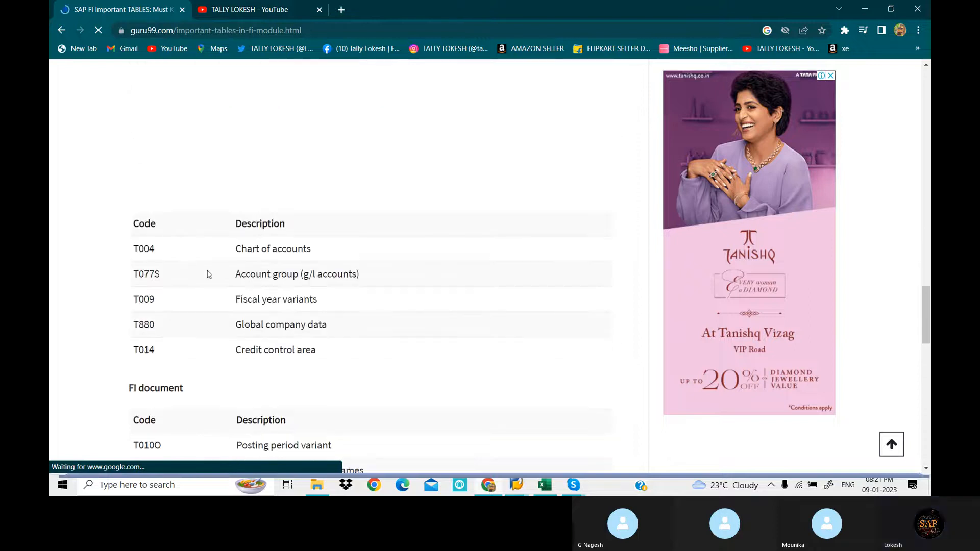
{"action": "scroll", "coordinate": [369, 259], "scroll_direction": "down", "scroll_amount": 1}
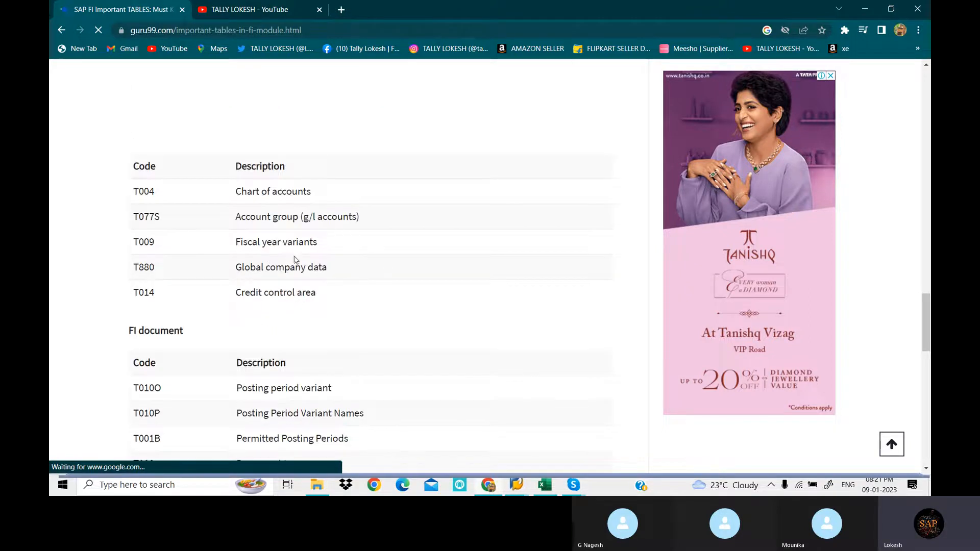
{"action": "scroll", "coordinate": [332, 280], "scroll_direction": "down", "scroll_amount": 5}
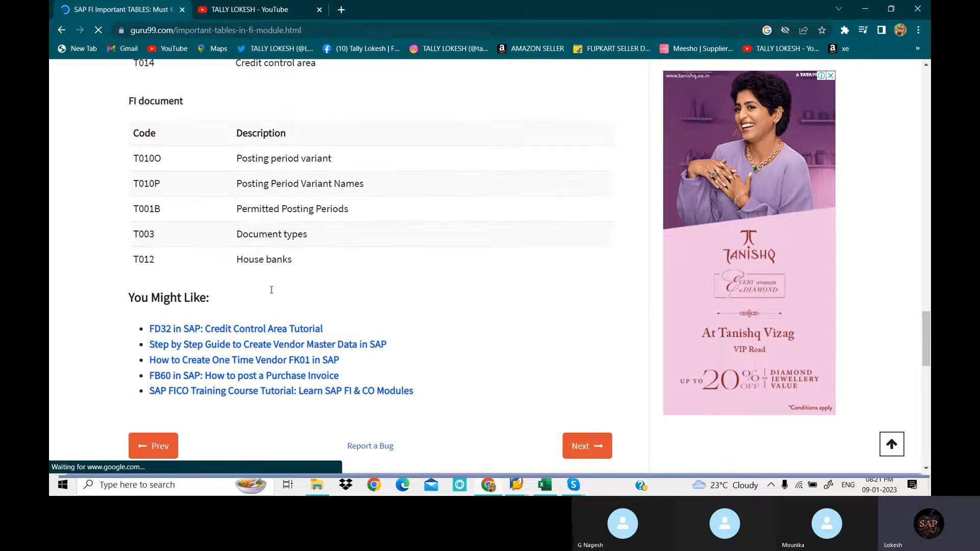
Return to the master data section and review the customer master tables KNA1 to KNVI and the vendor master tables LFA1 to LFBK
{"action": "scroll", "coordinate": [336, 259], "scroll_direction": "up", "scroll_amount": 15}
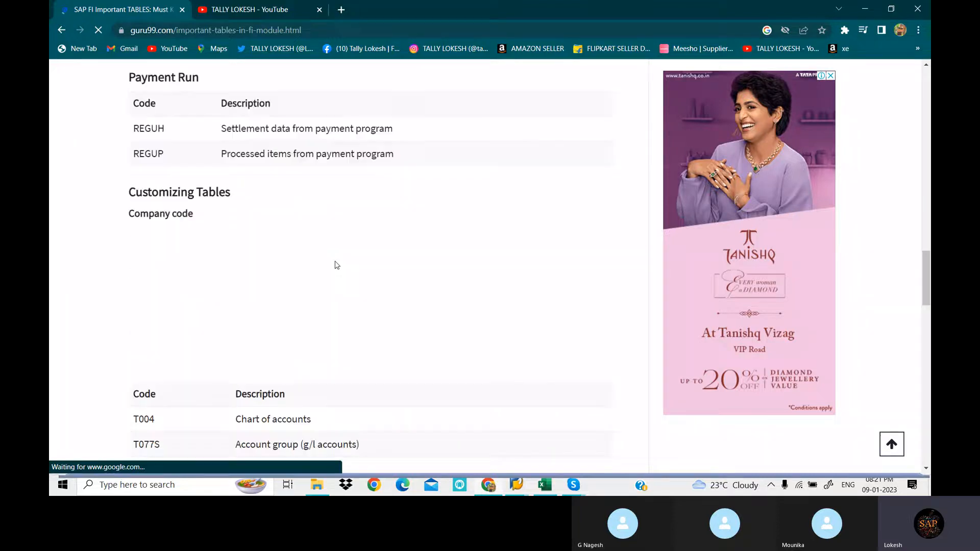
{"action": "scroll", "coordinate": [337, 265], "scroll_direction": "up", "scroll_amount": 11}
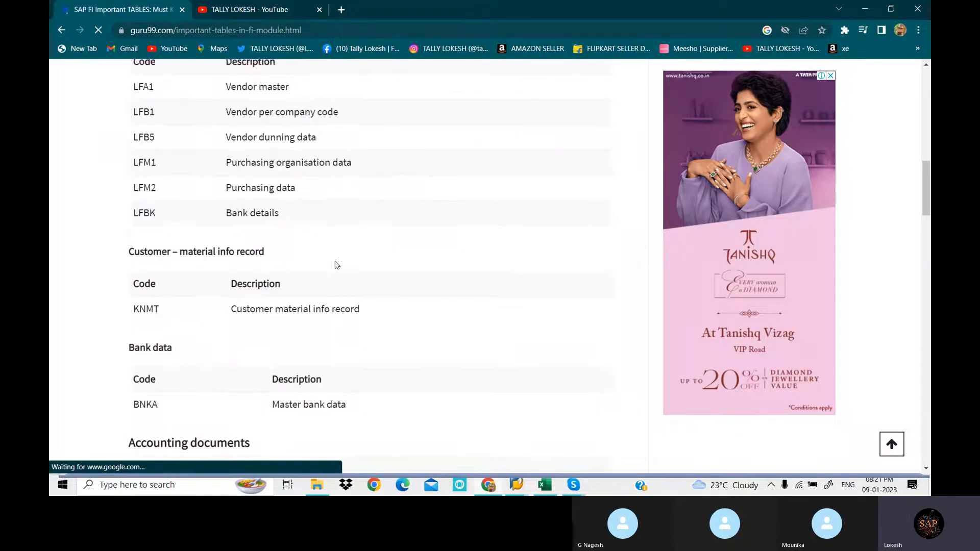
{"action": "scroll", "coordinate": [337, 264], "scroll_direction": "up", "scroll_amount": 2}
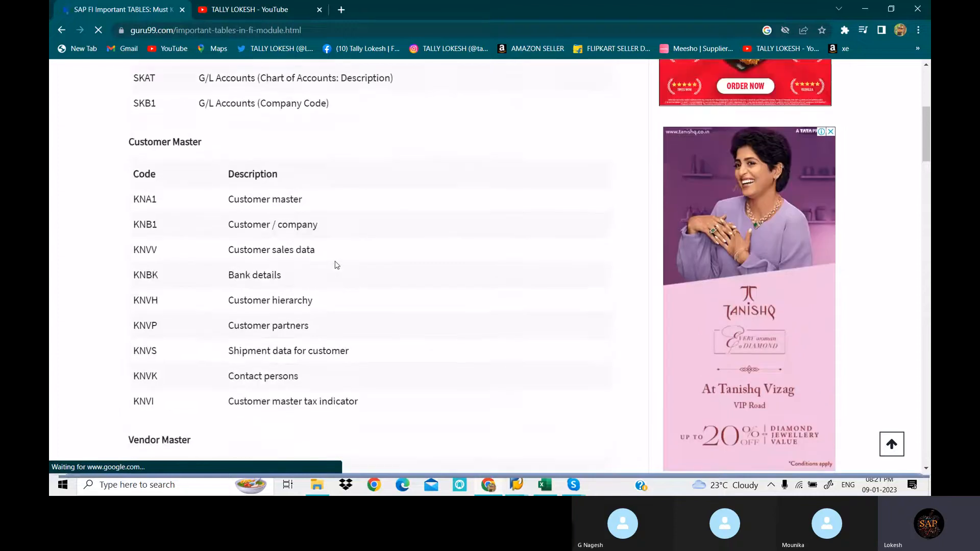
{"action": "scroll", "coordinate": [337, 264], "scroll_direction": "down", "scroll_amount": 4}
{"action": "scroll", "coordinate": [337, 265], "scroll_direction": "down", "scroll_amount": 2}
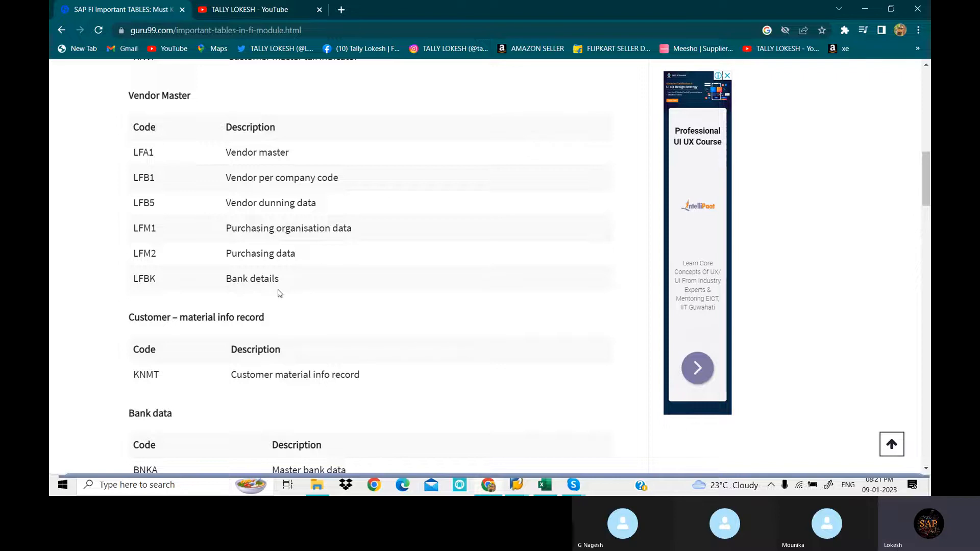
{"action": "scroll", "coordinate": [278, 291], "scroll_direction": "down", "scroll_amount": 2}
{"action": "scroll", "coordinate": [274, 294], "scroll_direction": "up", "scroll_amount": 5}
{"action": "scroll", "coordinate": [270, 289], "scroll_direction": "up", "scroll_amount": 4}
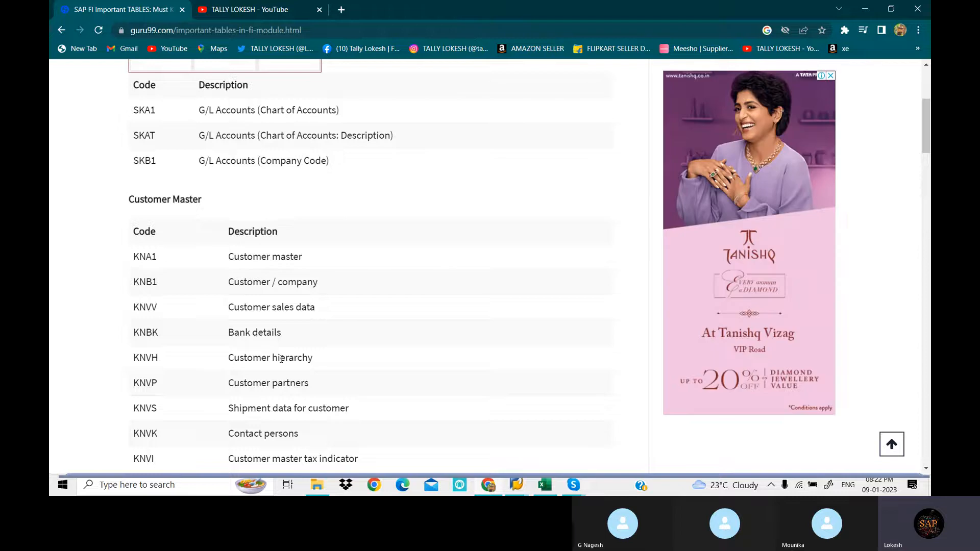
{"action": "scroll", "coordinate": [285, 360], "scroll_direction": "down", "scroll_amount": 1}
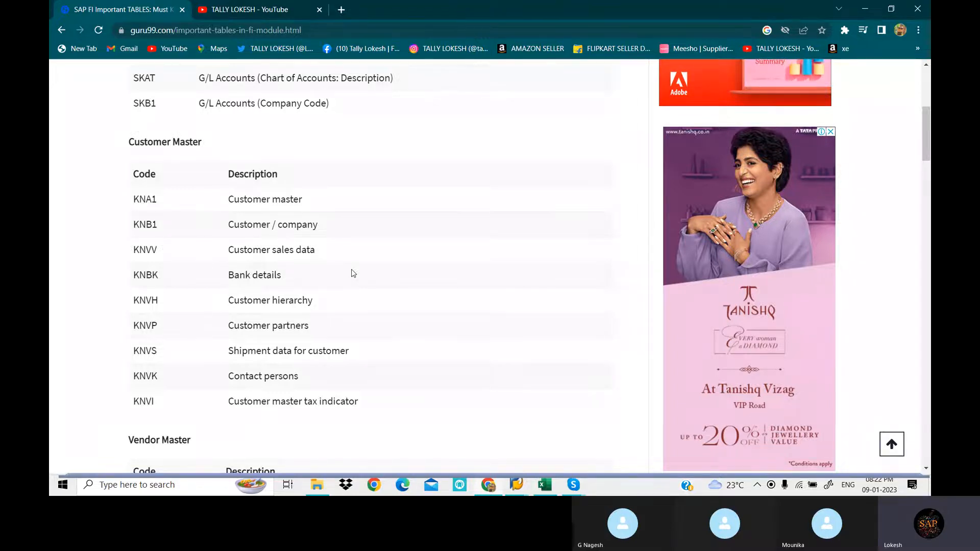
{"action": "scroll", "coordinate": [354, 274], "scroll_direction": "down", "scroll_amount": 5}
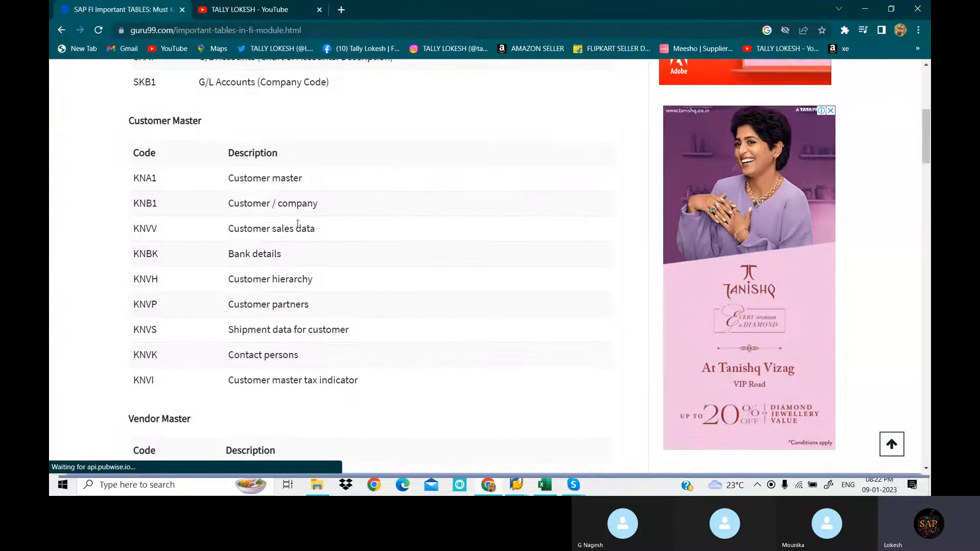
{"action": "scroll", "coordinate": [292, 226], "scroll_direction": "down", "scroll_amount": 1}
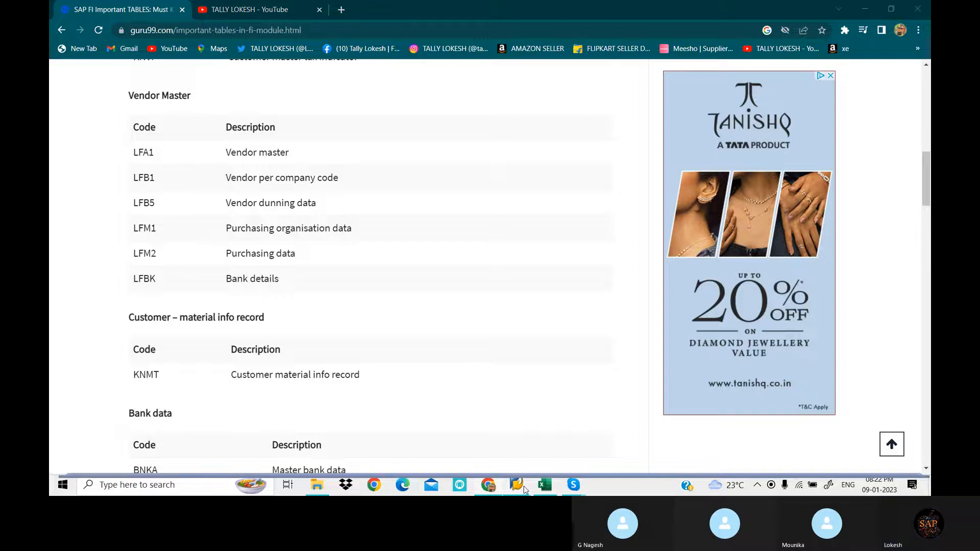
Switch to SAP and load the vendor master table LFA1 in General Table Display
{"action": "mouse_move", "coordinate": [528, 489]}
{"action": "left_click", "coordinate": [529, 465]}
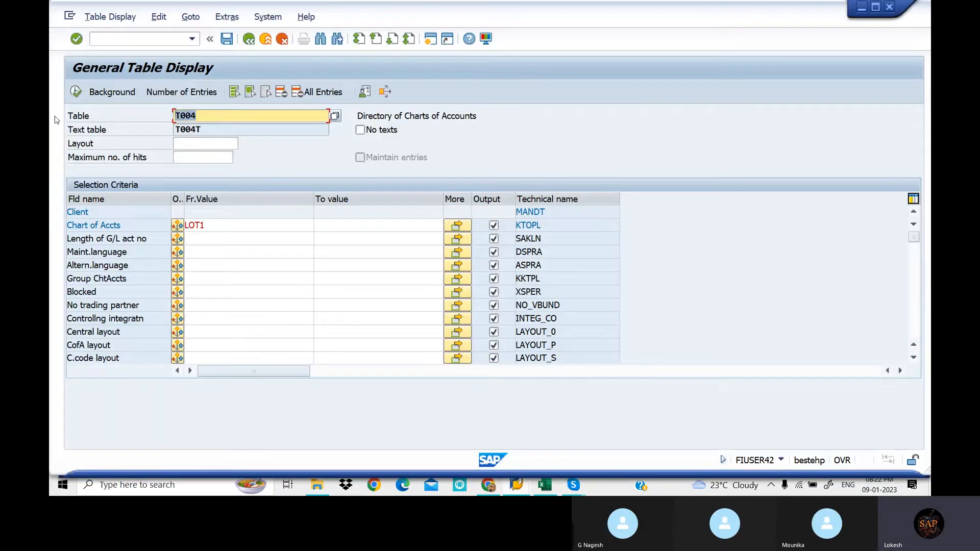
{"action": "type", "text": "LF"}
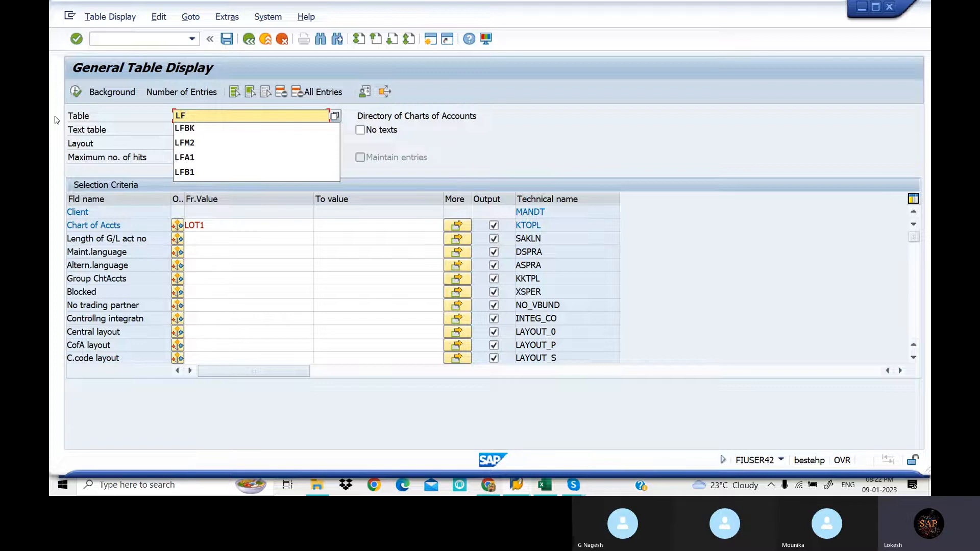
{"action": "type", "text": "A1"}
{"action": "key", "text": "Return"}
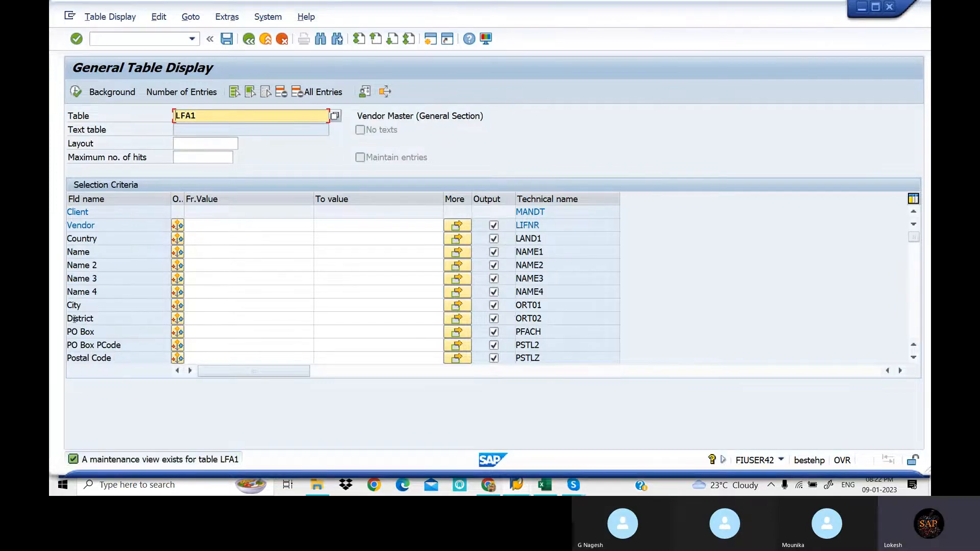
Set the maximum number of hits to 500 and check the number of entries in table LFA1
{"action": "left_click", "coordinate": [205, 159]}
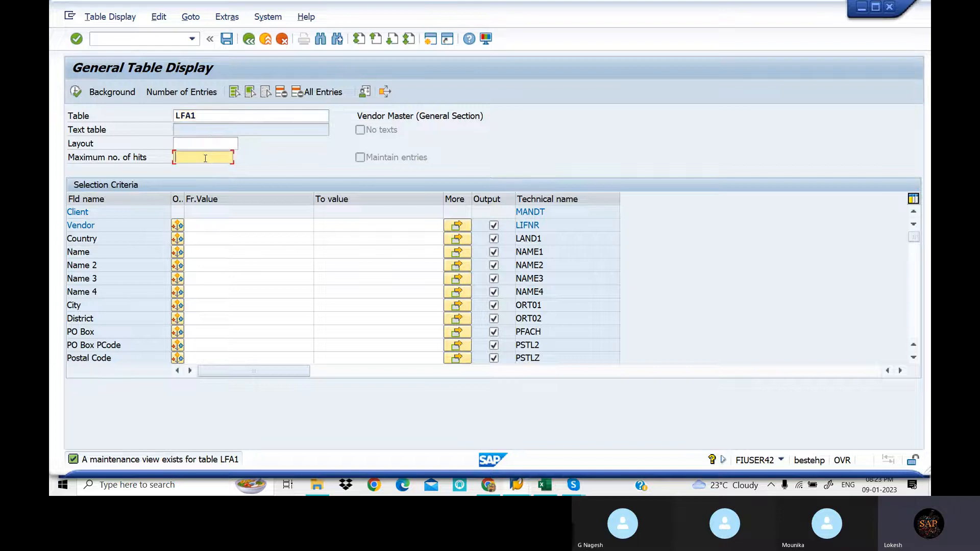
{"action": "type", "text": "500"}
{"action": "key", "text": "Return"}
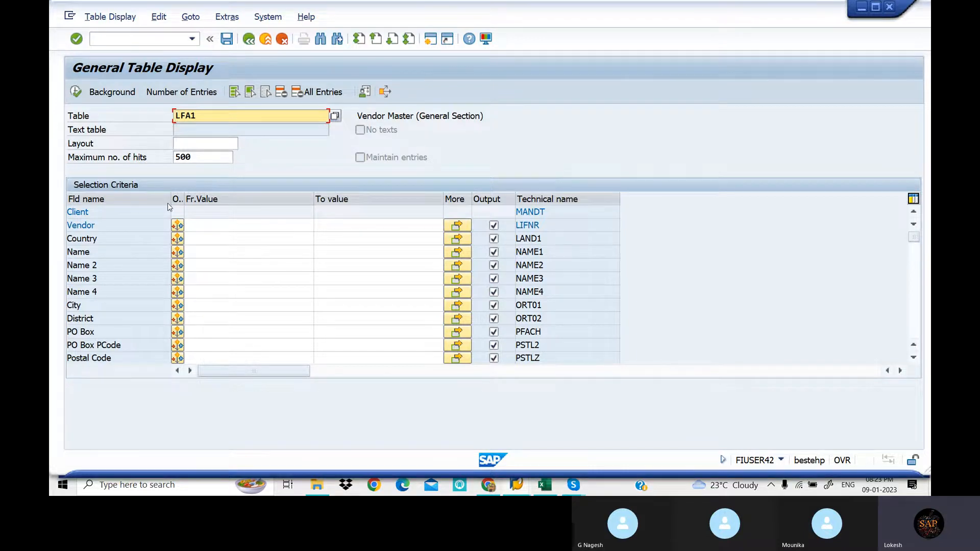
{"action": "left_click", "coordinate": [182, 96]}
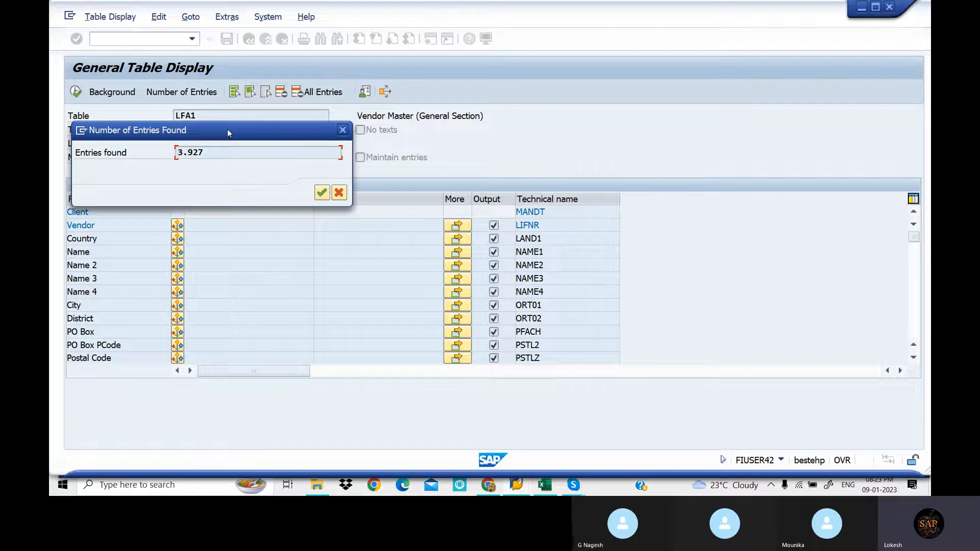
{"action": "left_click_drag", "start_coordinate": [227, 130], "coordinate": [378, 170]}
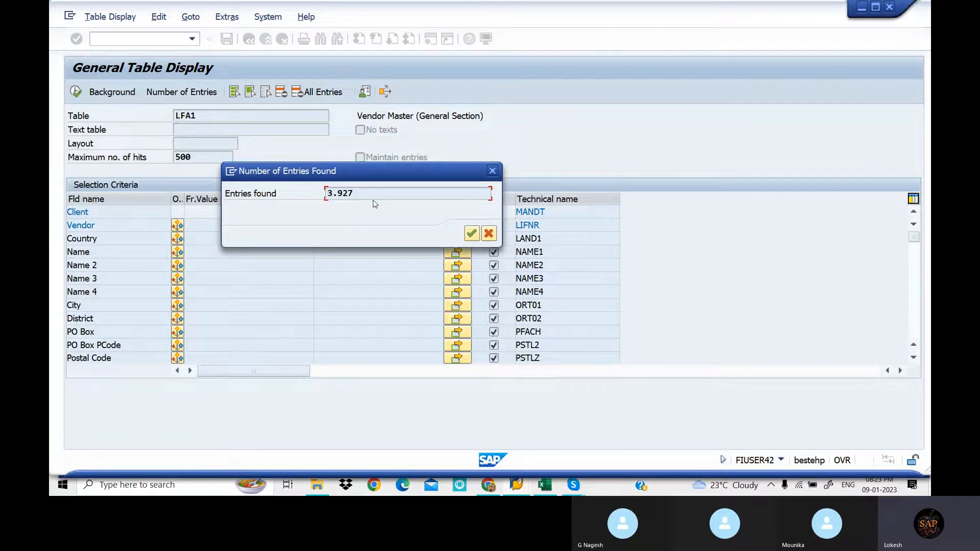
{"action": "left_click", "coordinate": [471, 233]}
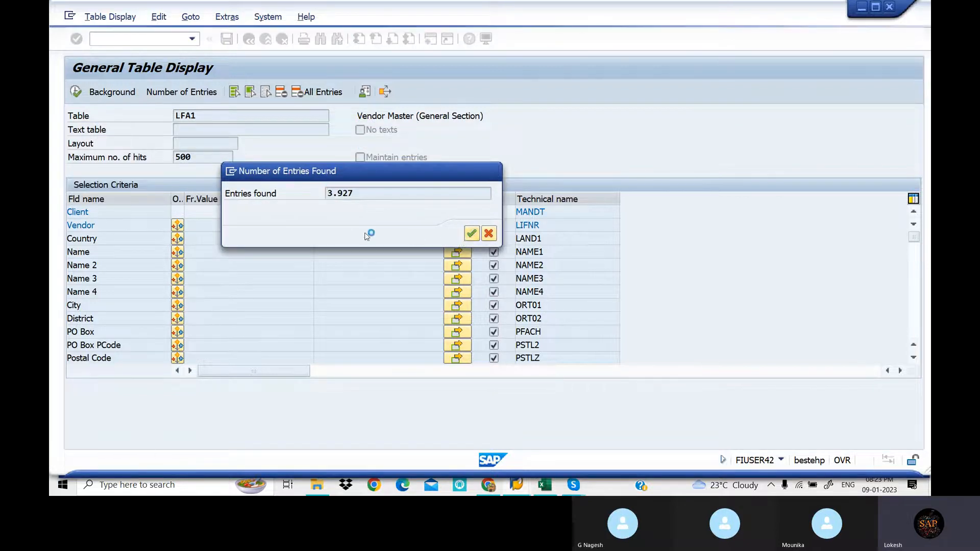
Display the LFA1 entries and examine the vendor records, including names, addresses, creation details and account groups
{"action": "left_click", "coordinate": [77, 93]}
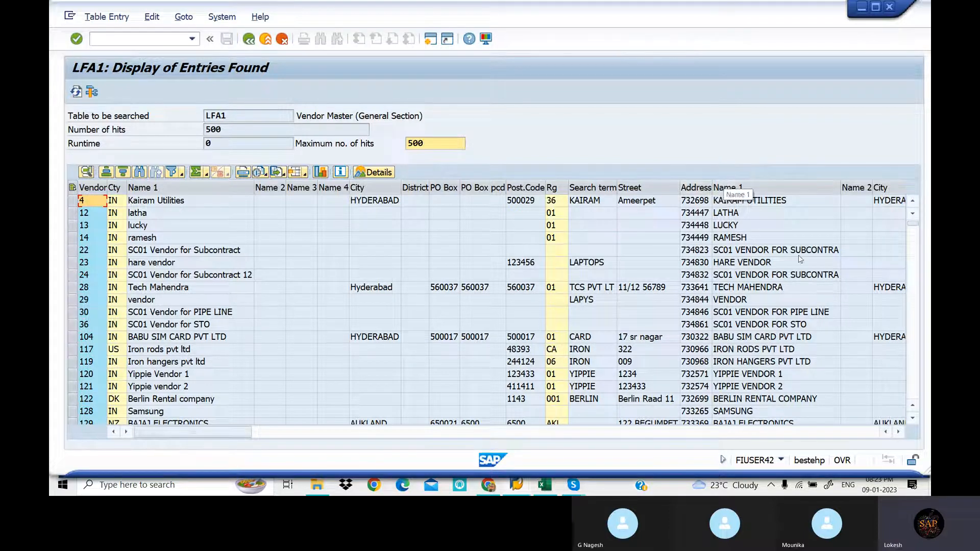
{"action": "left_click_drag", "start_coordinate": [236, 433], "coordinate": [356, 430]}
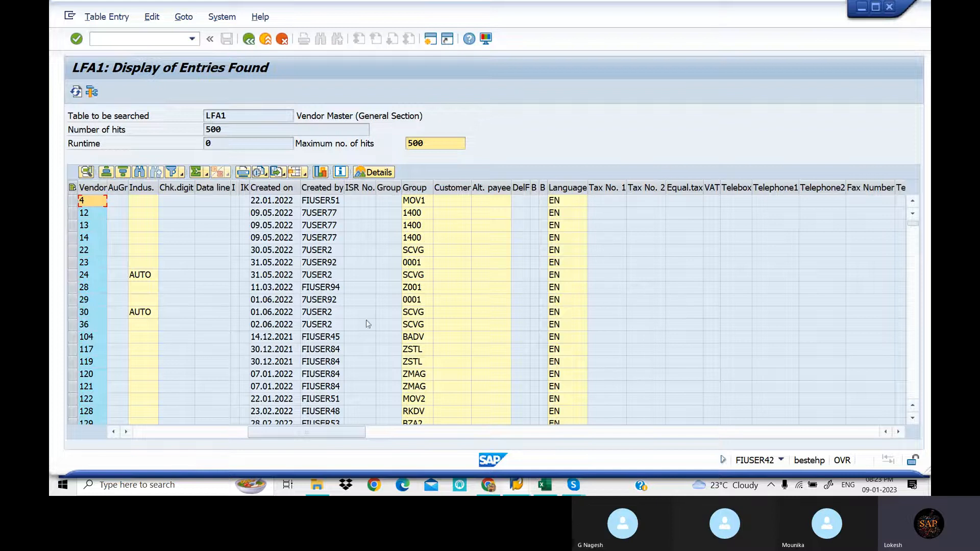
{"action": "left_click_drag", "start_coordinate": [350, 436], "coordinate": [235, 434]}
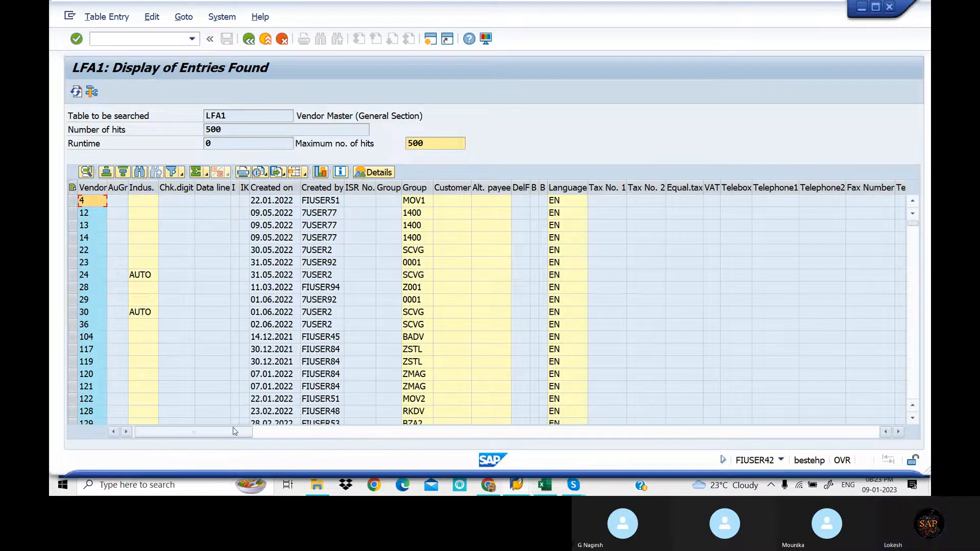
{"action": "scroll", "coordinate": [265, 273], "scroll_direction": "down", "scroll_amount": 3}
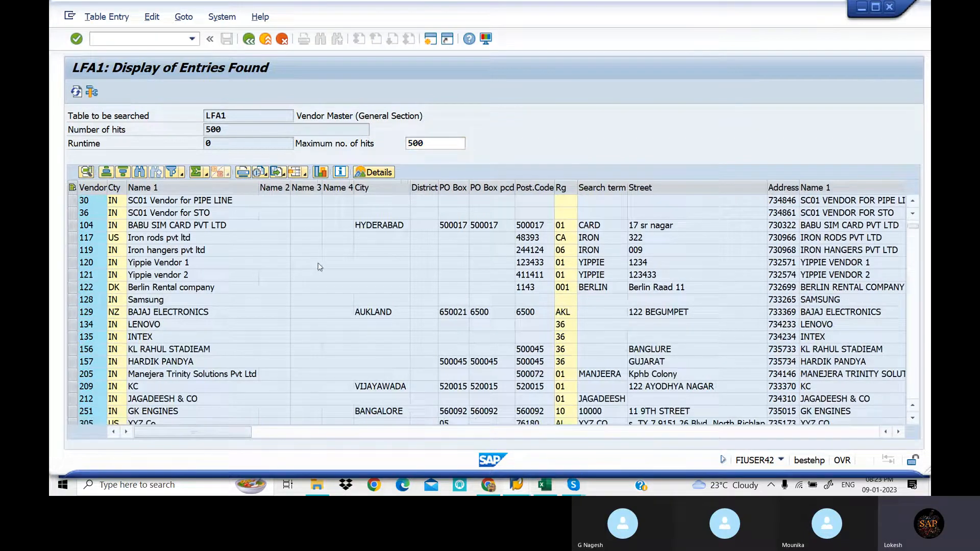
{"action": "scroll", "coordinate": [356, 263], "scroll_direction": "down", "scroll_amount": 3}
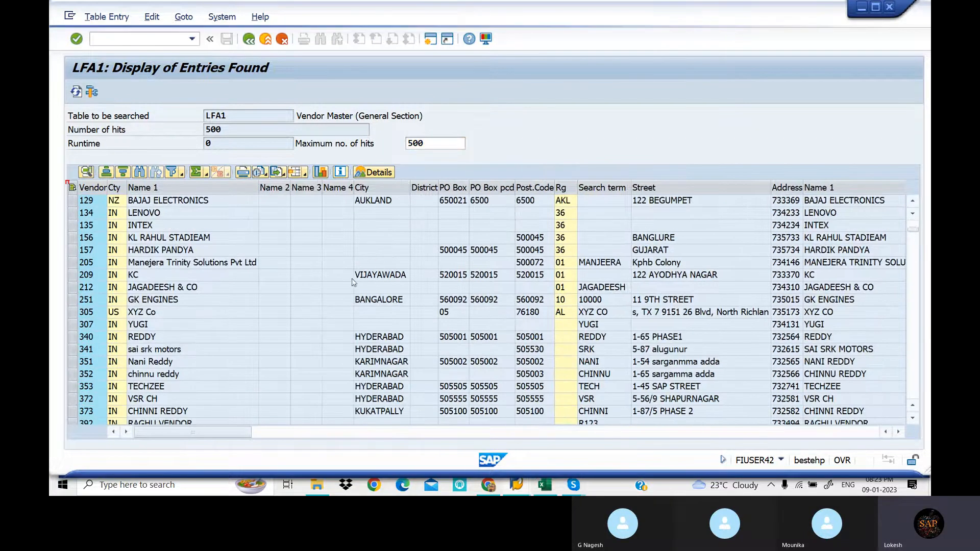
{"action": "scroll", "coordinate": [287, 297], "scroll_direction": "down", "scroll_amount": 2}
{"action": "scroll", "coordinate": [309, 298], "scroll_direction": "down", "scroll_amount": 1}
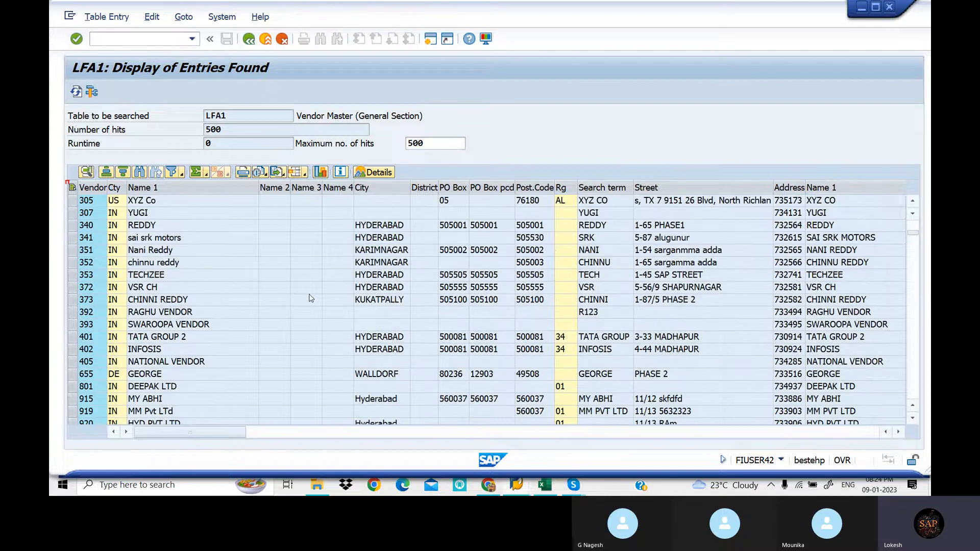
{"action": "scroll", "coordinate": [262, 278], "scroll_direction": "down", "scroll_amount": 4}
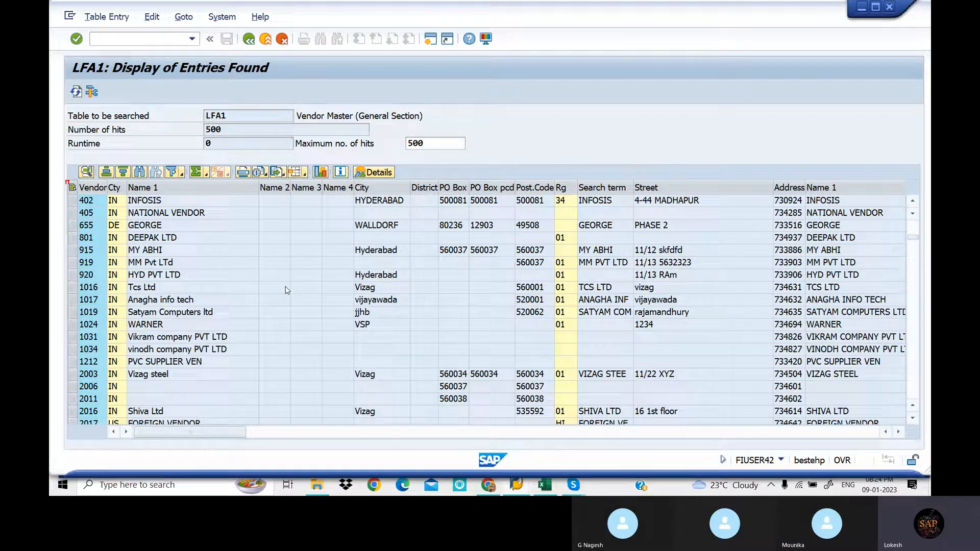
{"action": "scroll", "coordinate": [287, 289], "scroll_direction": "down", "scroll_amount": 1}
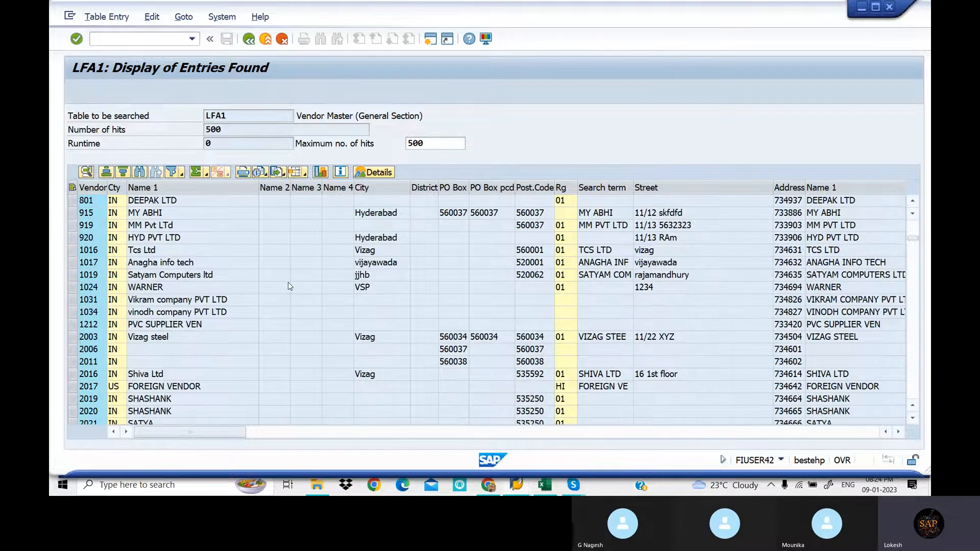
Start a spreadsheet export of the LFA1 entries using the Excel (In Existing XXL Format) option
{"action": "scroll", "coordinate": [290, 286], "scroll_direction": "up", "scroll_amount": 15}
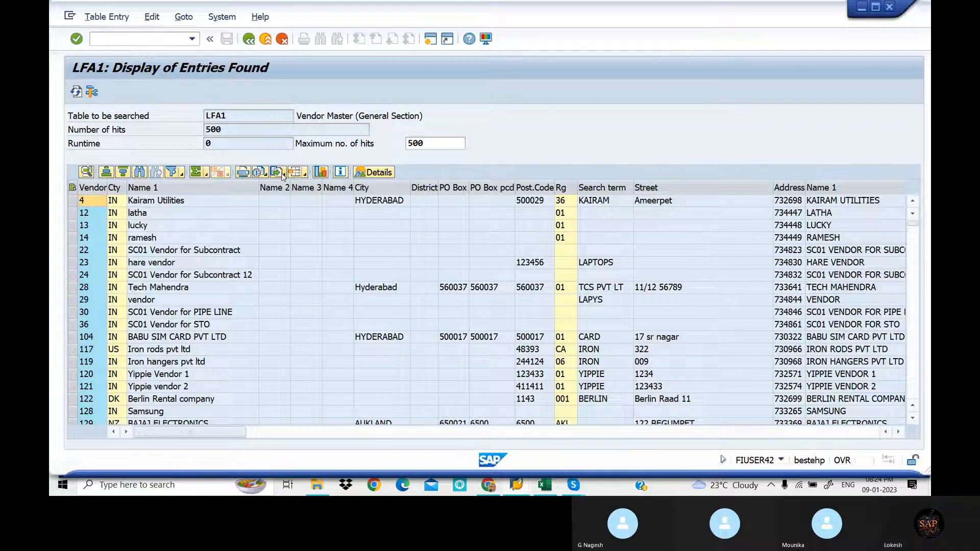
{"action": "left_click", "coordinate": [283, 173]}
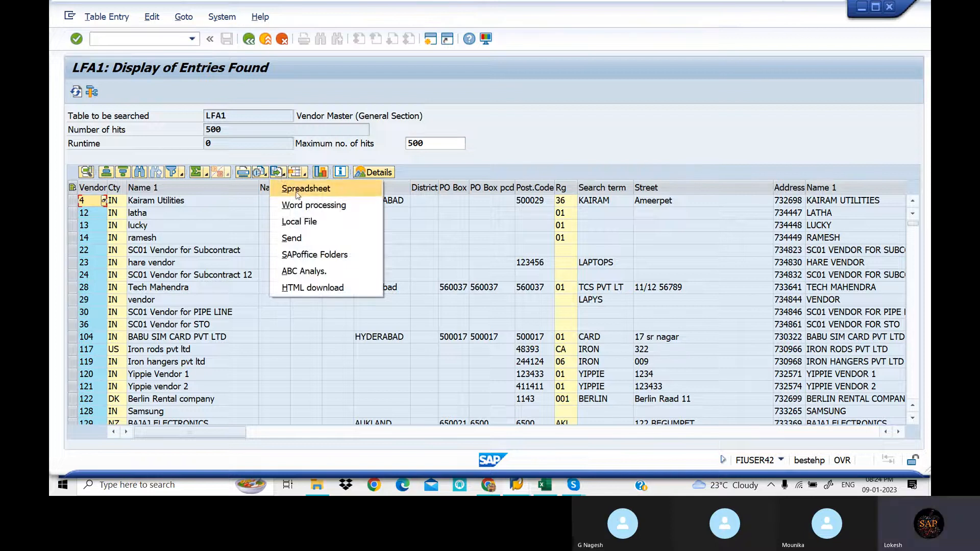
{"action": "left_click", "coordinate": [297, 190]}
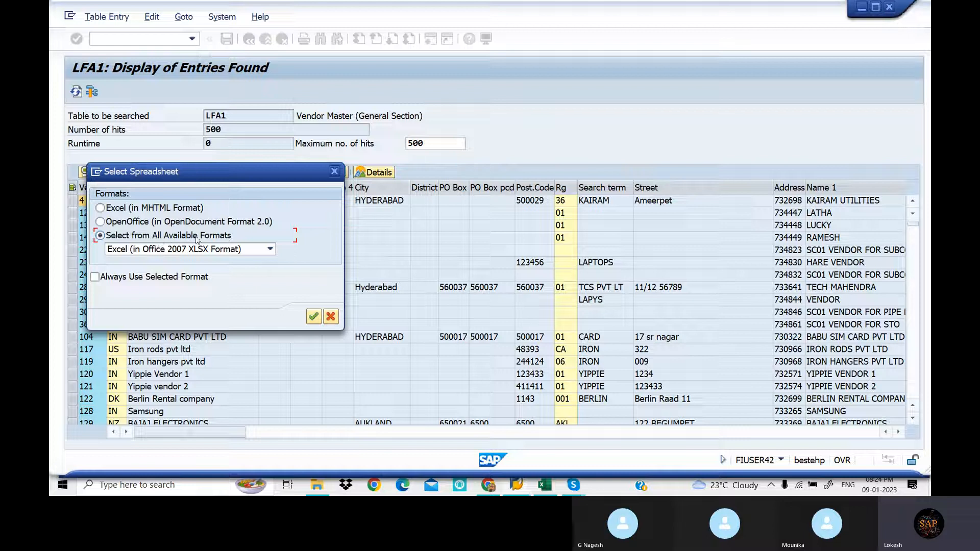
{"action": "left_click", "coordinate": [270, 249]}
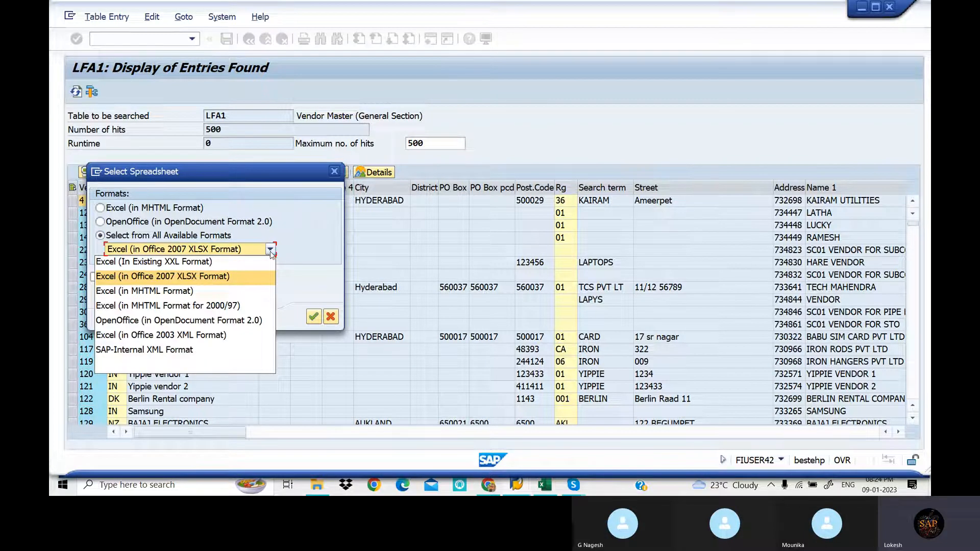
{"action": "left_click", "coordinate": [242, 262]}
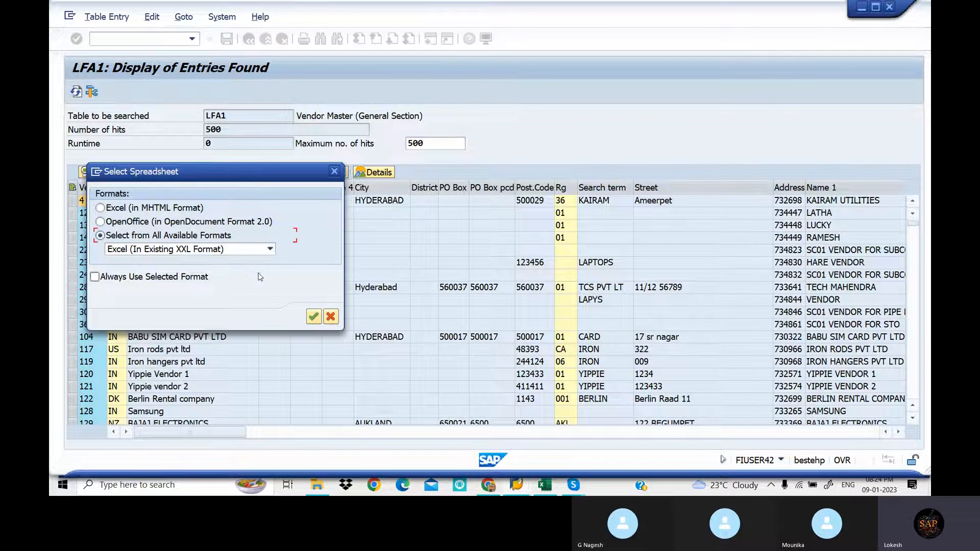
{"action": "left_click", "coordinate": [314, 318]}
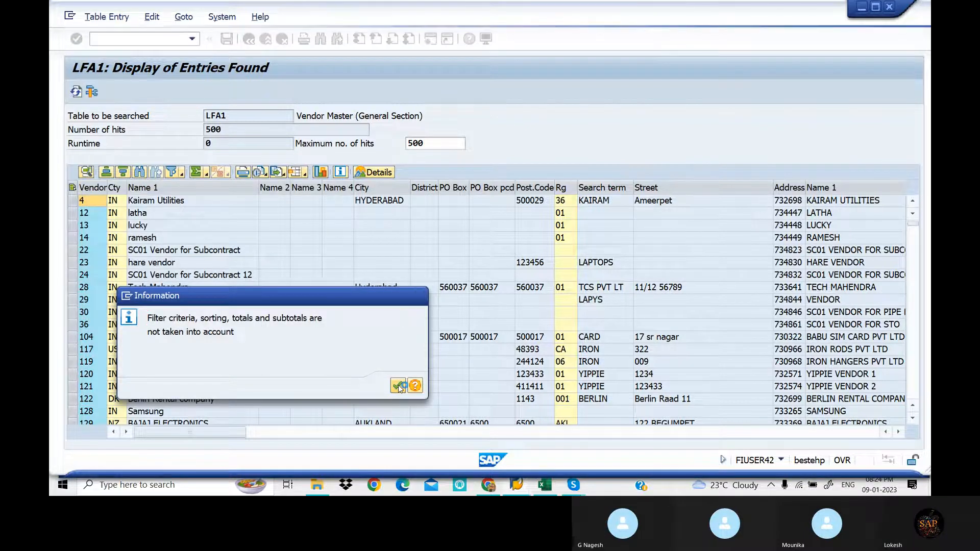
Export the LFA1 list object to Microsoft Excel using the Table processing mode
{"action": "left_click", "coordinate": [399, 386]}
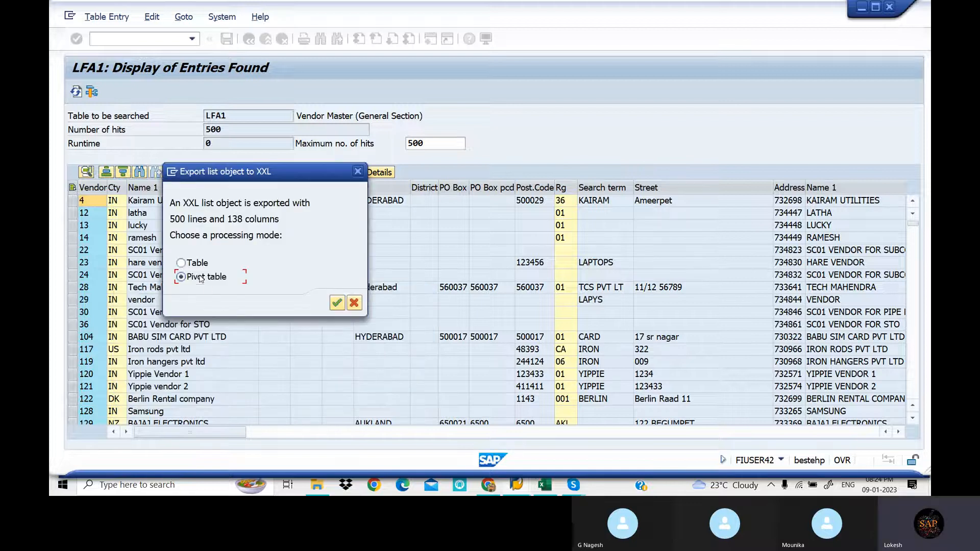
{"action": "left_click", "coordinate": [181, 264]}
{"action": "left_click", "coordinate": [338, 305]}
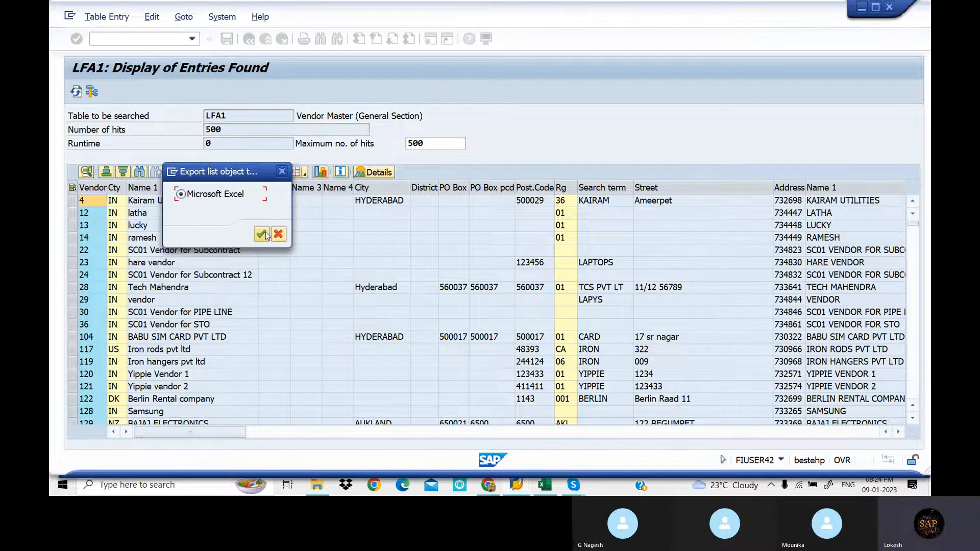
{"action": "left_click", "coordinate": [261, 234]}
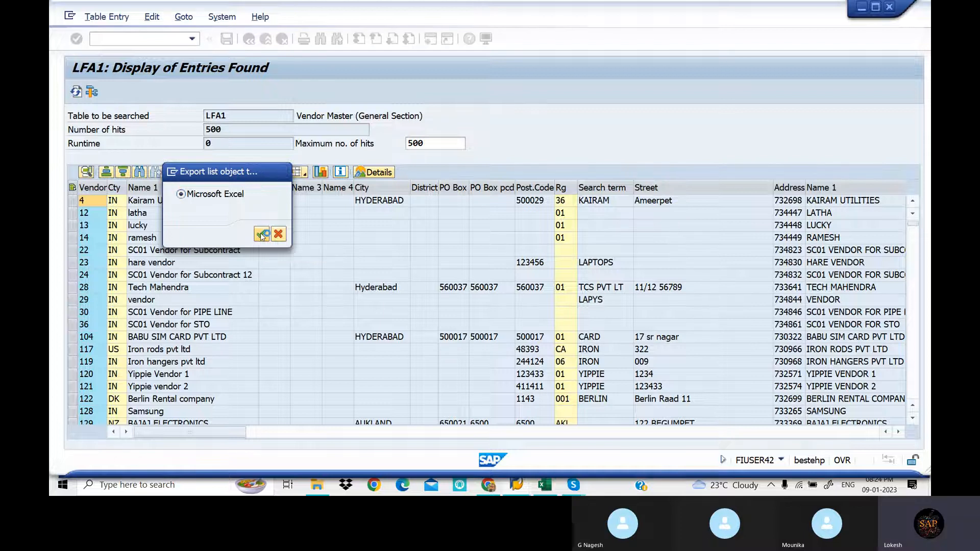
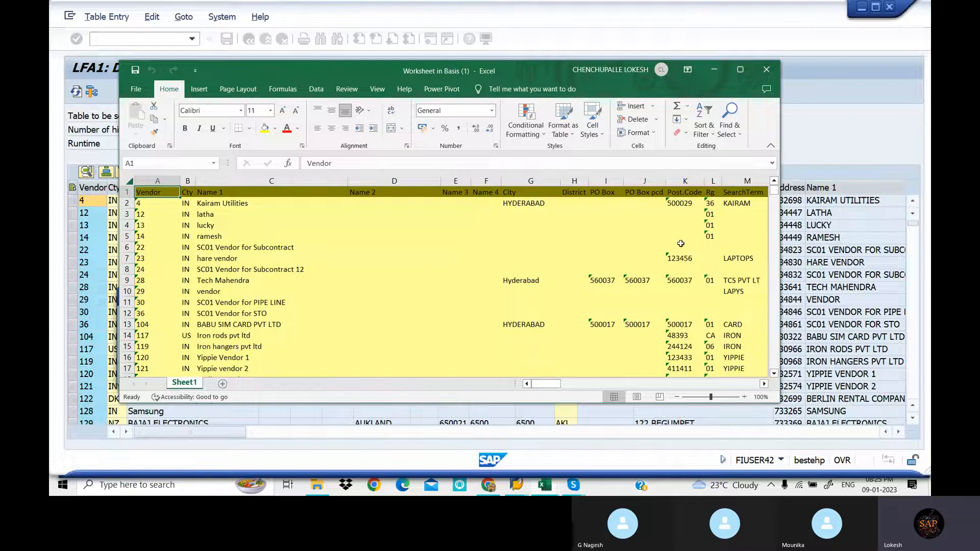
Review the exported vendor records in the maximized Excel worksheet, including names, cities, postal codes and streets, and close the workbook
{"action": "left_click", "coordinate": [738, 72]}
{"action": "scroll", "coordinate": [481, 332], "scroll_direction": "down", "scroll_amount": 3}
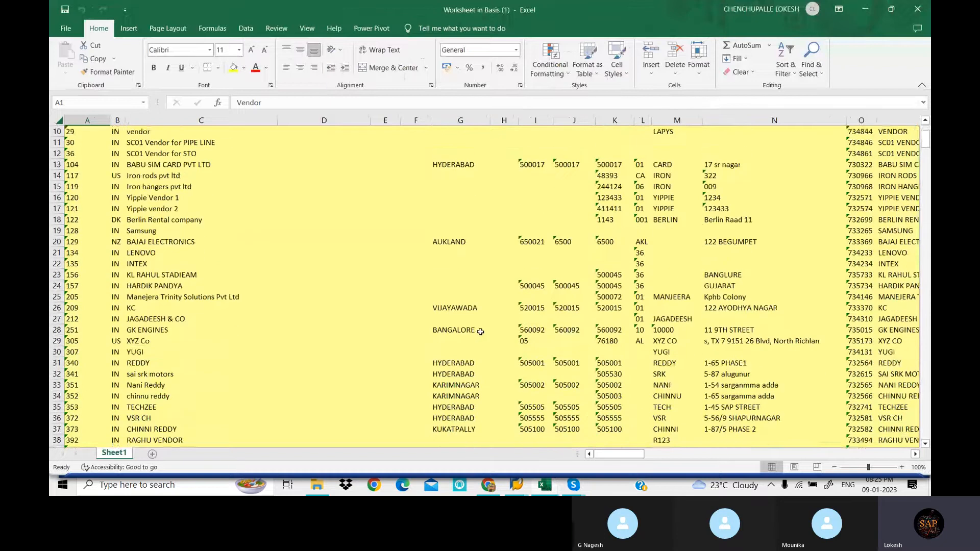
{"action": "scroll", "coordinate": [481, 332], "scroll_direction": "down", "scroll_amount": 11}
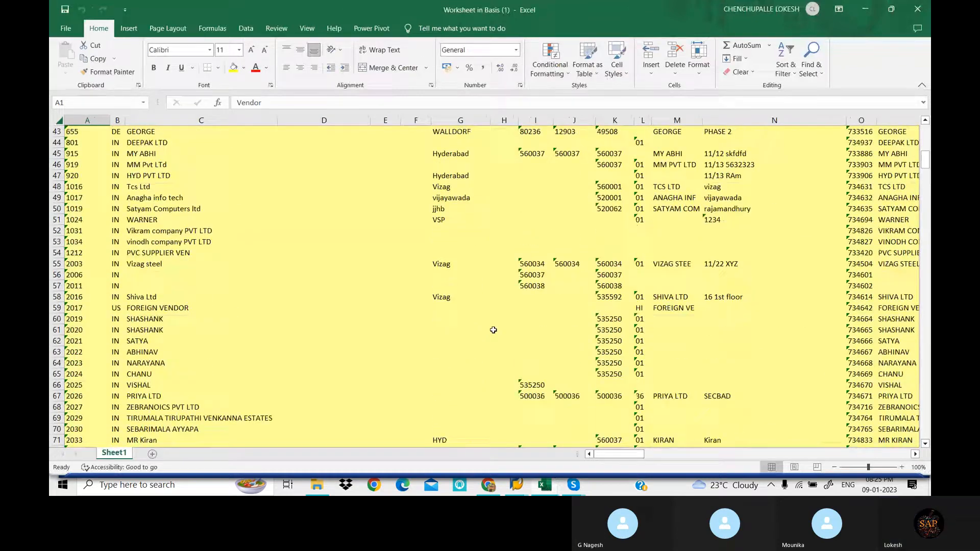
{"action": "scroll", "coordinate": [493, 331], "scroll_direction": "down", "scroll_amount": 15}
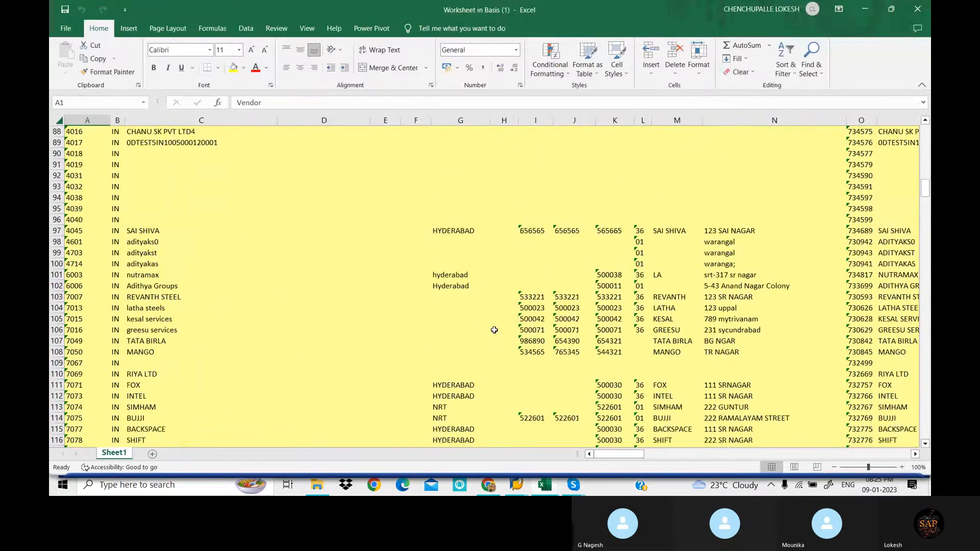
{"action": "scroll", "coordinate": [494, 330], "scroll_direction": "down", "scroll_amount": 10}
{"action": "scroll", "coordinate": [508, 337], "scroll_direction": "up", "scroll_amount": 5}
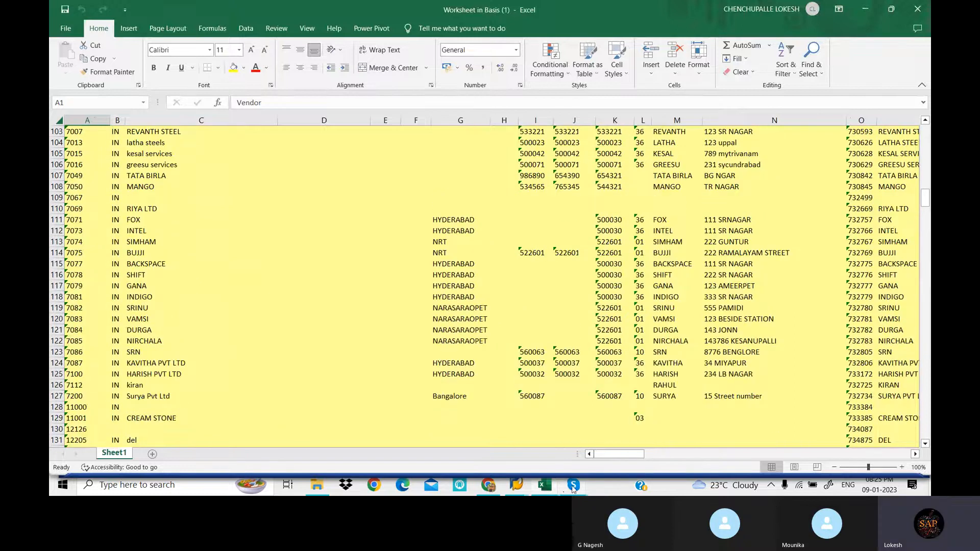
{"action": "left_click", "coordinate": [523, 432]}
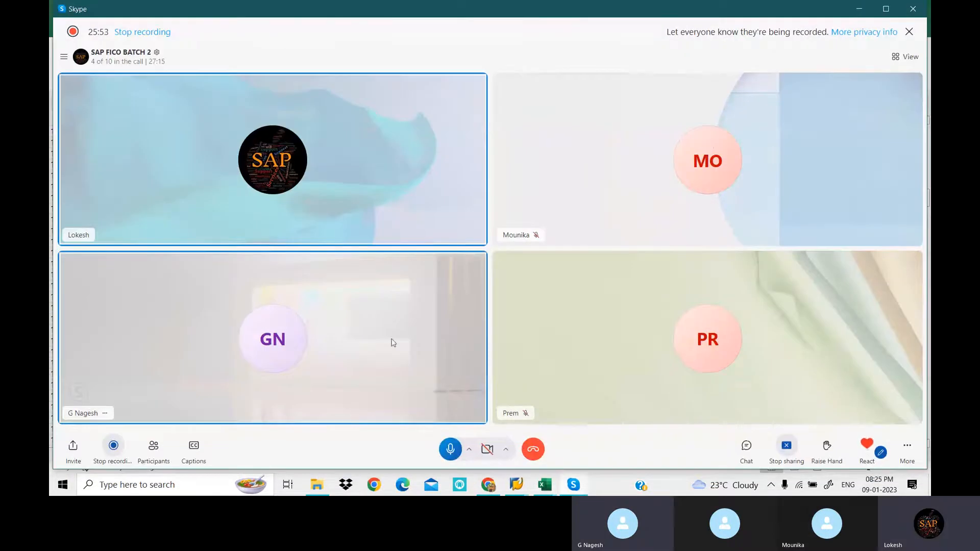
{"action": "left_click", "coordinate": [860, 10]}
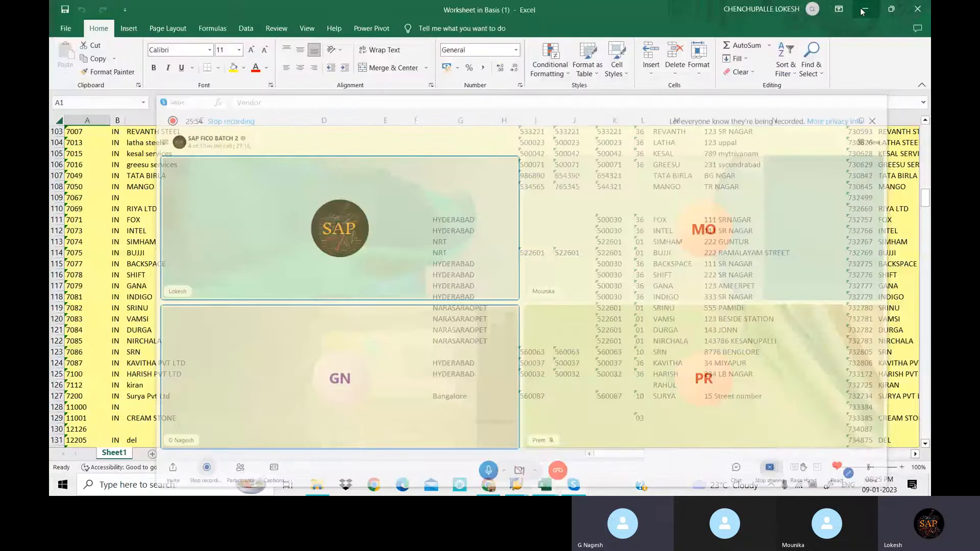
{"action": "scroll", "coordinate": [458, 278], "scroll_direction": "up", "scroll_amount": 2}
{"action": "scroll", "coordinate": [458, 278], "scroll_direction": "down", "scroll_amount": 3}
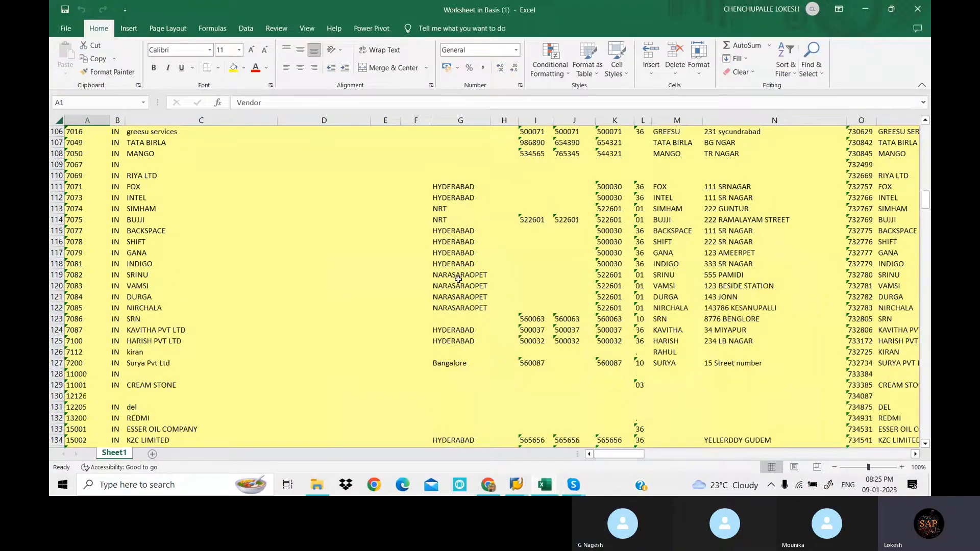
{"action": "scroll", "coordinate": [459, 279], "scroll_direction": "down", "scroll_amount": 8}
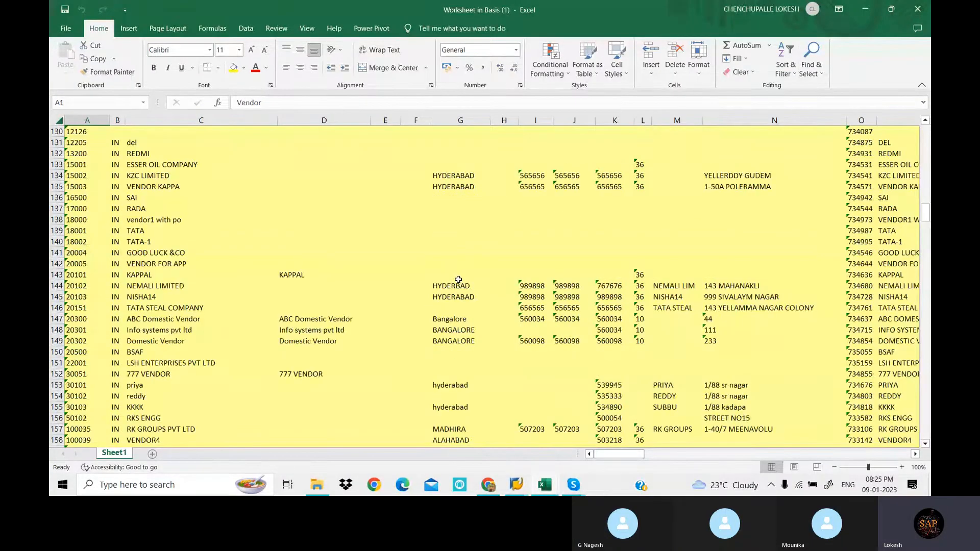
{"action": "scroll", "coordinate": [458, 280], "scroll_direction": "down", "scroll_amount": 19}
{"action": "scroll", "coordinate": [460, 280], "scroll_direction": "down", "scroll_amount": 19}
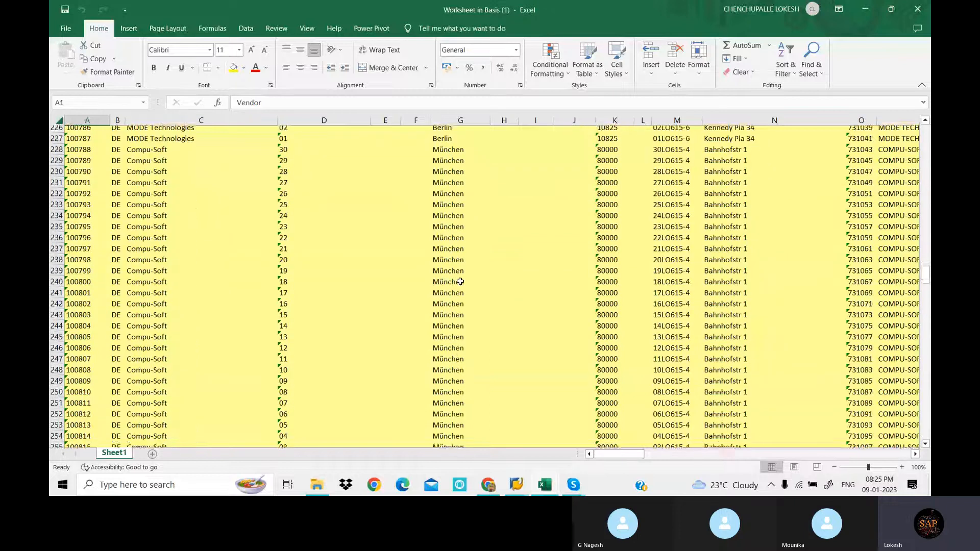
{"action": "scroll", "coordinate": [460, 281], "scroll_direction": "up", "scroll_amount": 14}
{"action": "scroll", "coordinate": [460, 282], "scroll_direction": "up", "scroll_amount": 6}
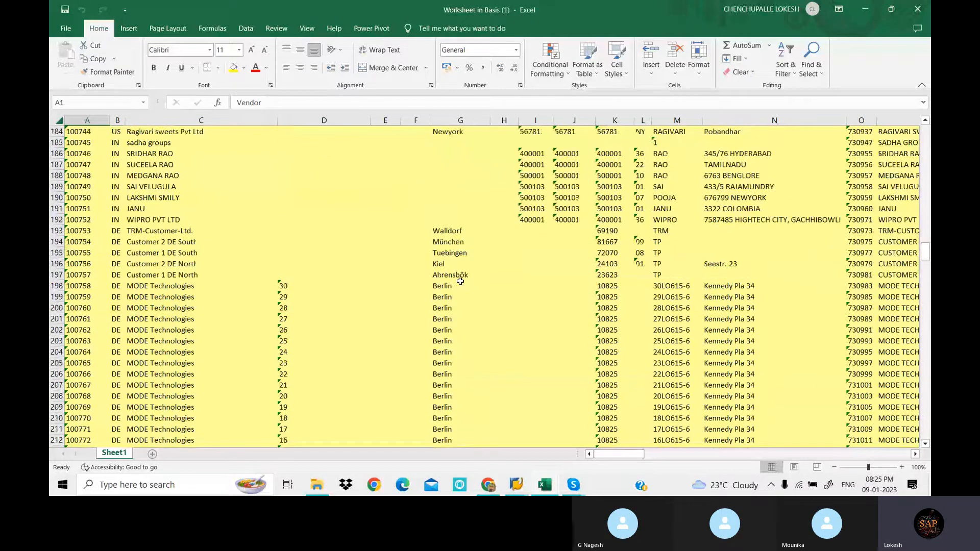
{"action": "scroll", "coordinate": [461, 281], "scroll_direction": "up", "scroll_amount": 20}
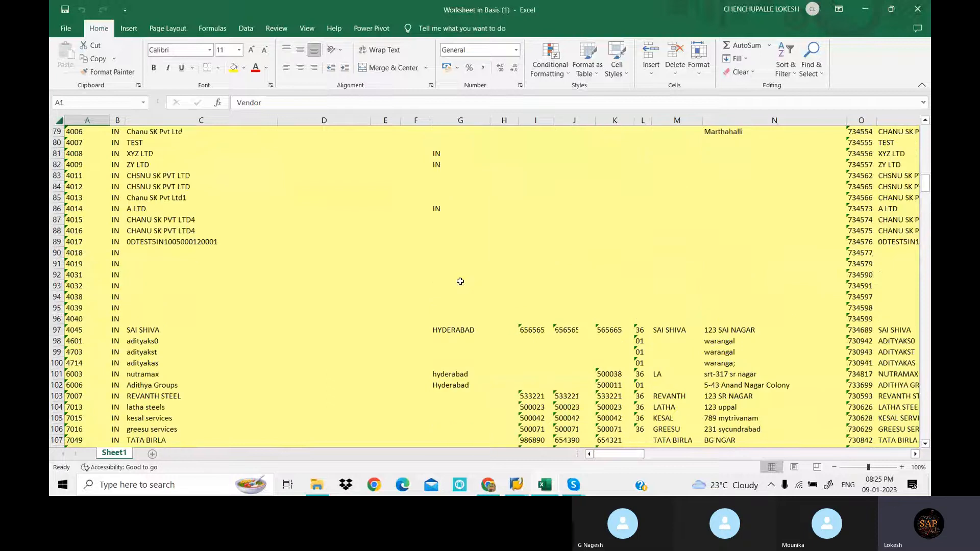
{"action": "scroll", "coordinate": [460, 281], "scroll_direction": "up", "scroll_amount": 10}
{"action": "scroll", "coordinate": [460, 281], "scroll_direction": "up", "scroll_amount": 16}
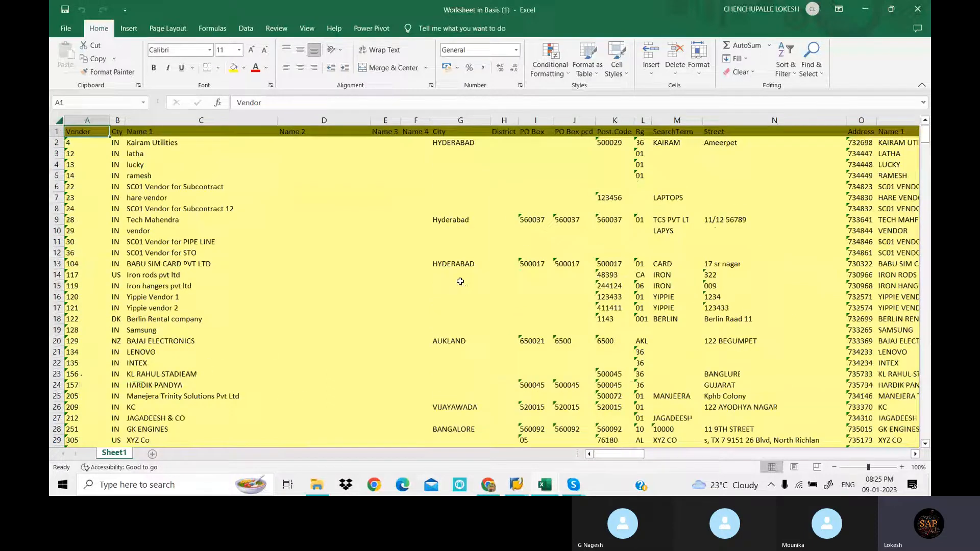
{"action": "scroll", "coordinate": [461, 282], "scroll_direction": "down", "scroll_amount": 20}
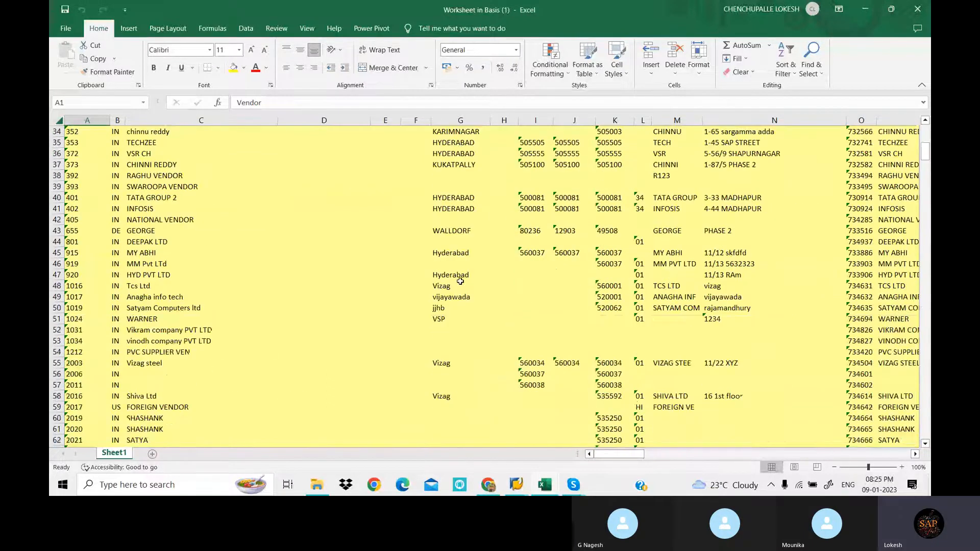
{"action": "scroll", "coordinate": [460, 281], "scroll_direction": "down", "scroll_amount": 20}
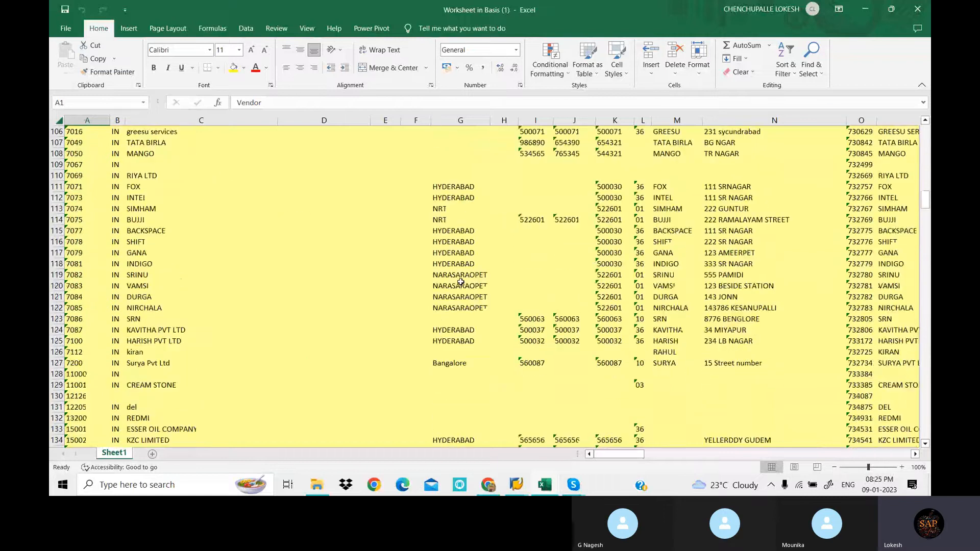
{"action": "scroll", "coordinate": [461, 283], "scroll_direction": "down", "scroll_amount": 13}
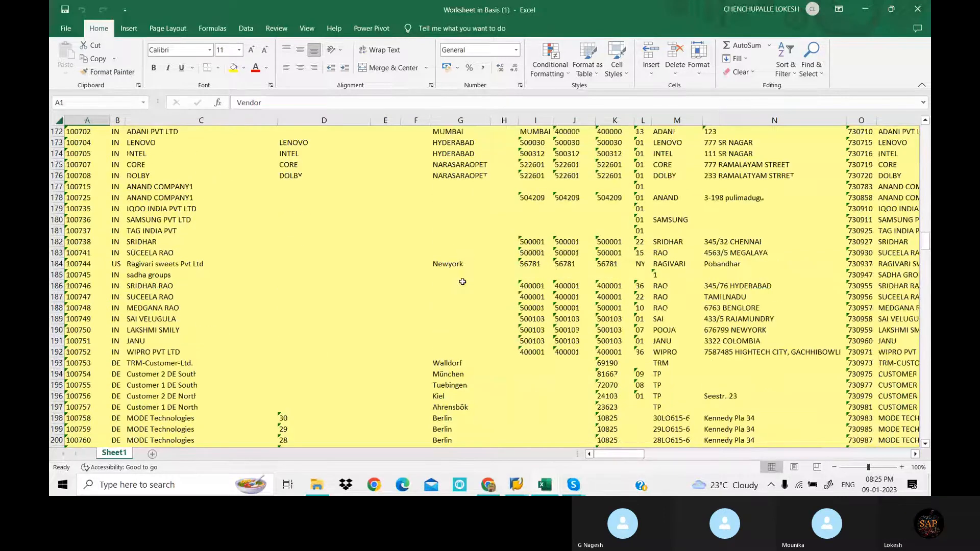
{"action": "scroll", "coordinate": [463, 282], "scroll_direction": "down", "scroll_amount": 20}
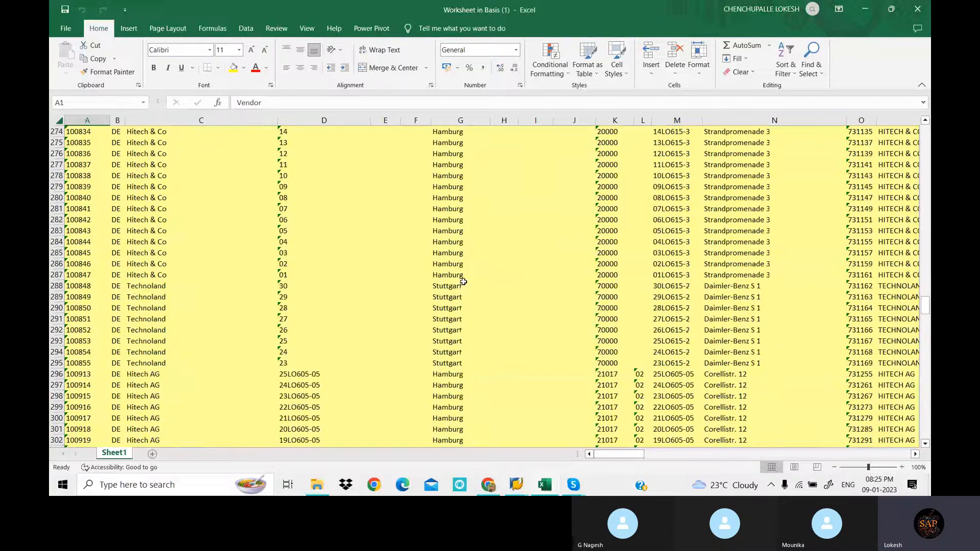
{"action": "scroll", "coordinate": [463, 282], "scroll_direction": "down", "scroll_amount": 16}
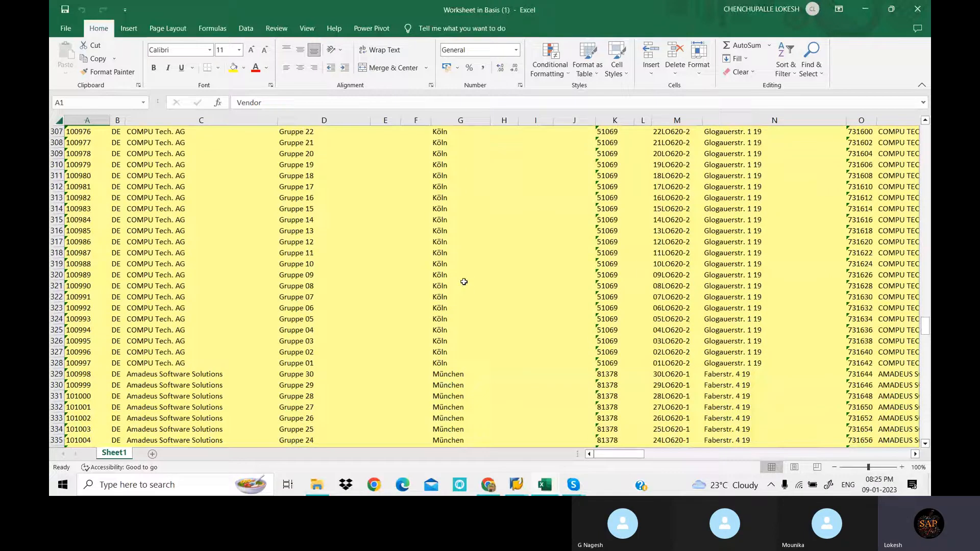
{"action": "scroll", "coordinate": [475, 307], "scroll_direction": "up", "scroll_amount": 20}
{"action": "scroll", "coordinate": [468, 310], "scroll_direction": "up", "scroll_amount": 20}
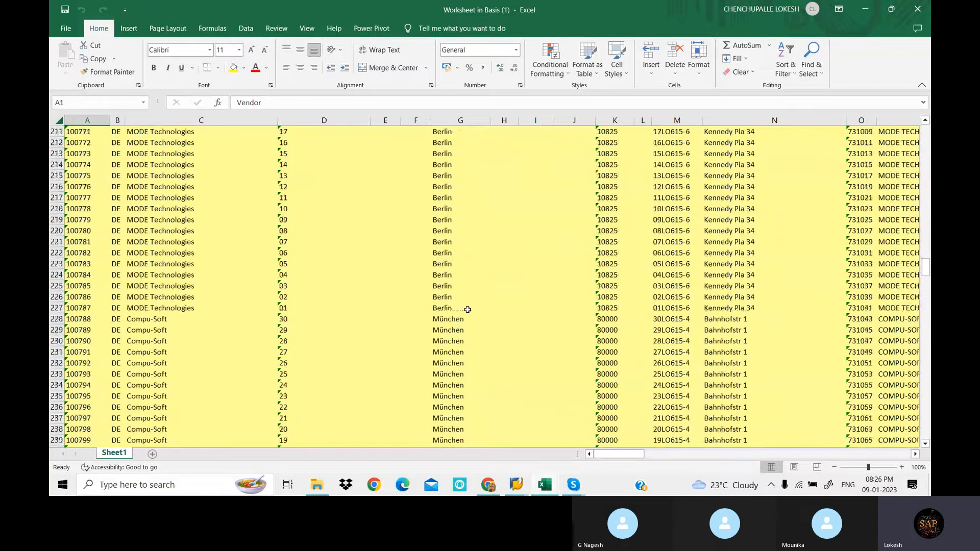
{"action": "scroll", "coordinate": [468, 309], "scroll_direction": "up", "scroll_amount": 20}
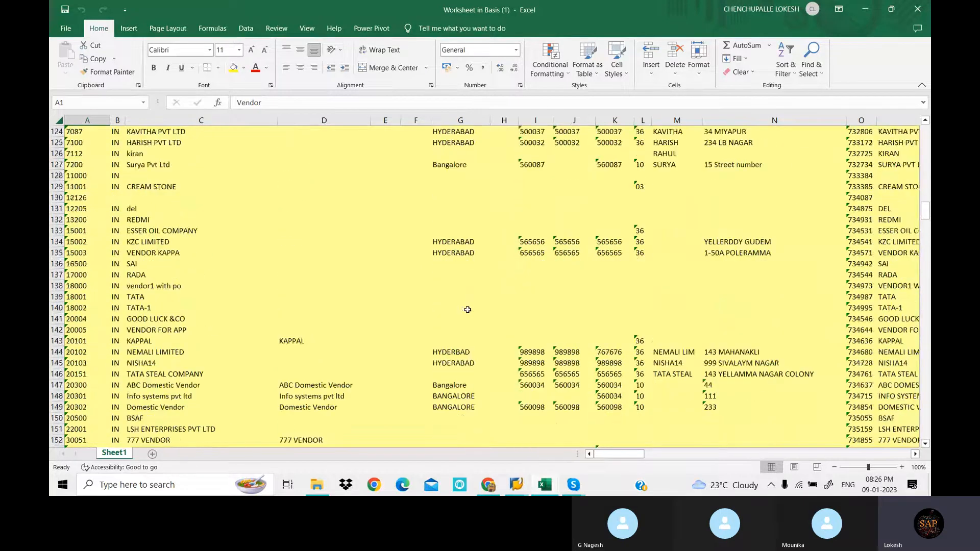
{"action": "scroll", "coordinate": [468, 309], "scroll_direction": "up", "scroll_amount": 18}
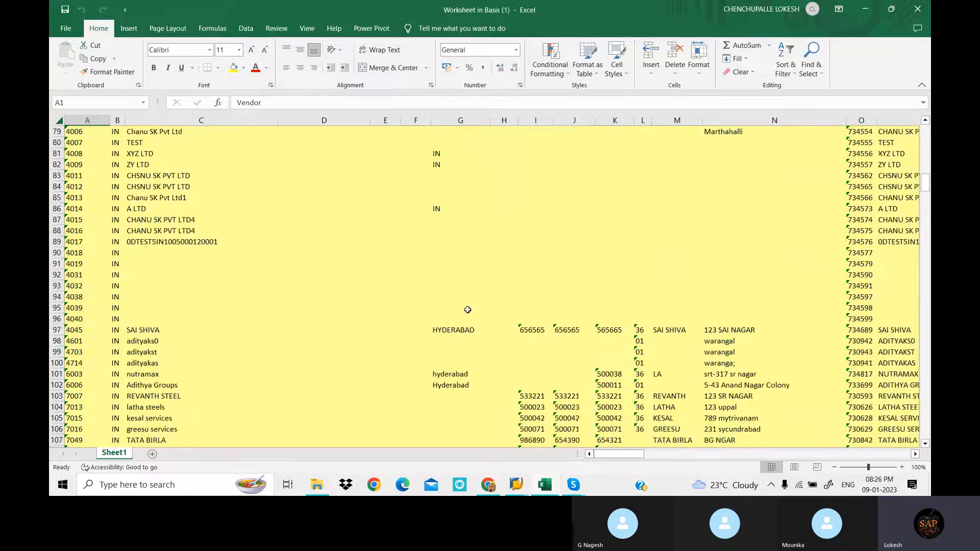
{"action": "scroll", "coordinate": [468, 310], "scroll_direction": "up", "scroll_amount": 9}
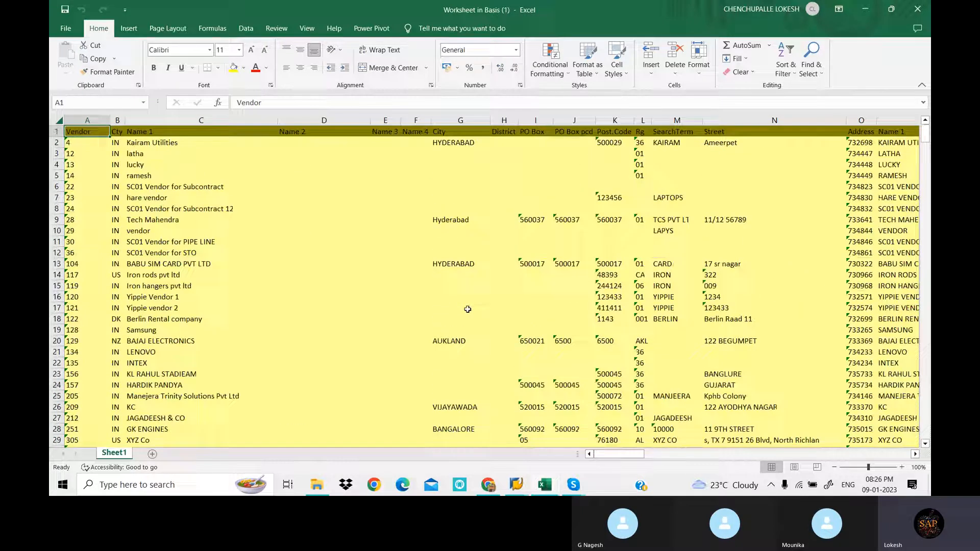
{"action": "left_click", "coordinate": [914, 9]}
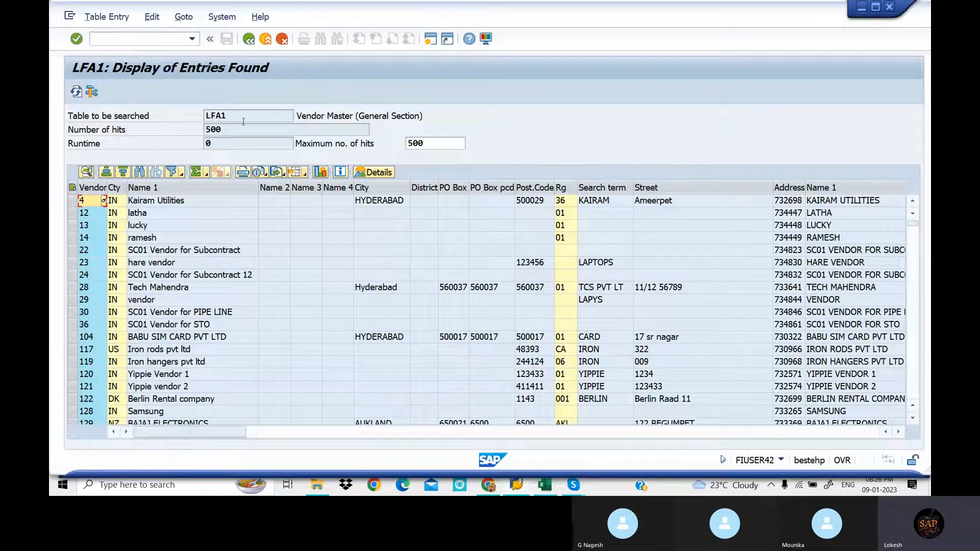
Return from the LFA1 entries, consult the web list of Vendor Master tables, and load table LFB1 in General Table Display
{"action": "left_click", "coordinate": [248, 39]}
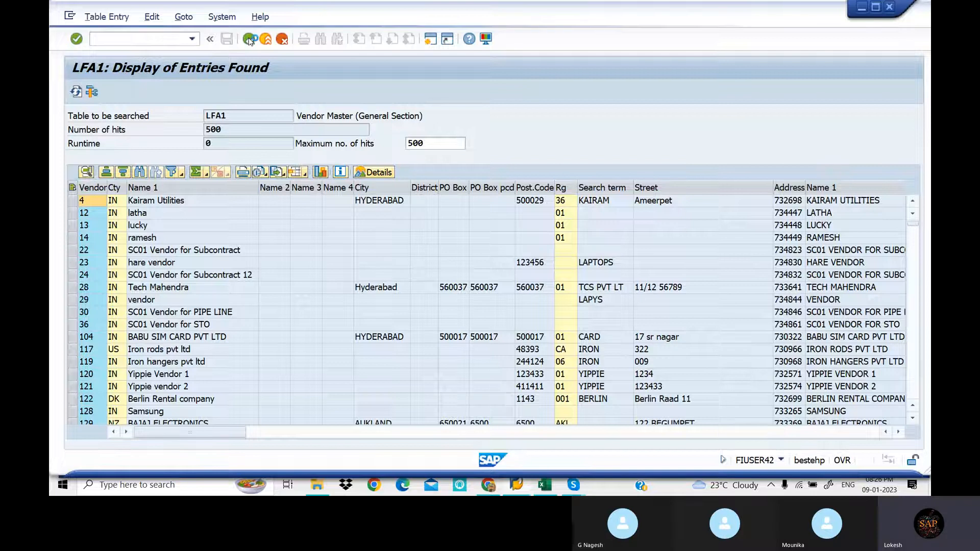
{"action": "left_click", "coordinate": [489, 485]}
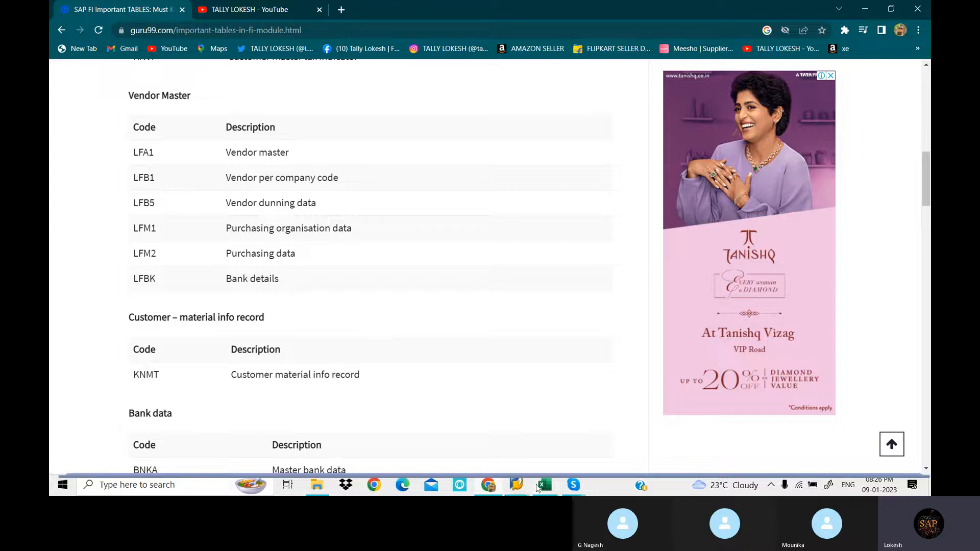
{"action": "mouse_move", "coordinate": [529, 493]}
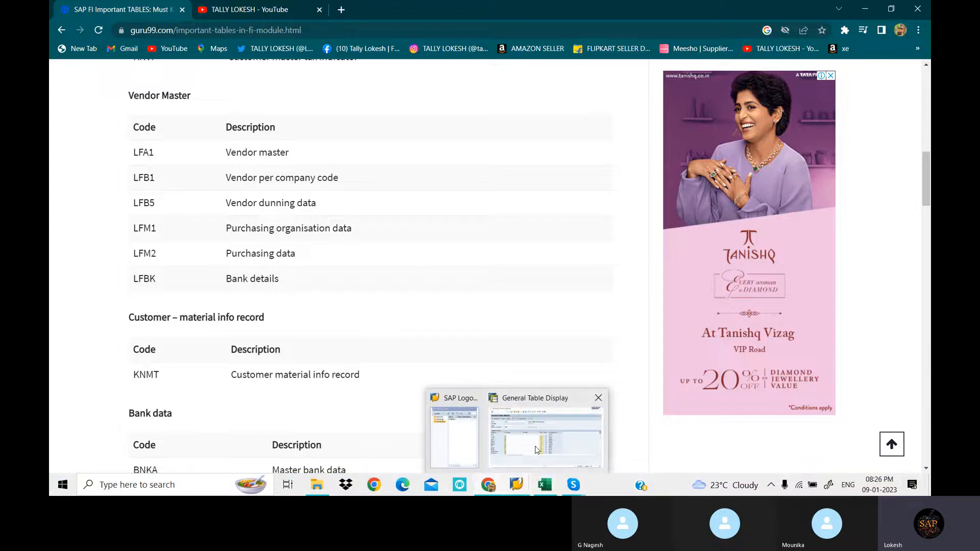
{"action": "left_click", "coordinate": [536, 449]}
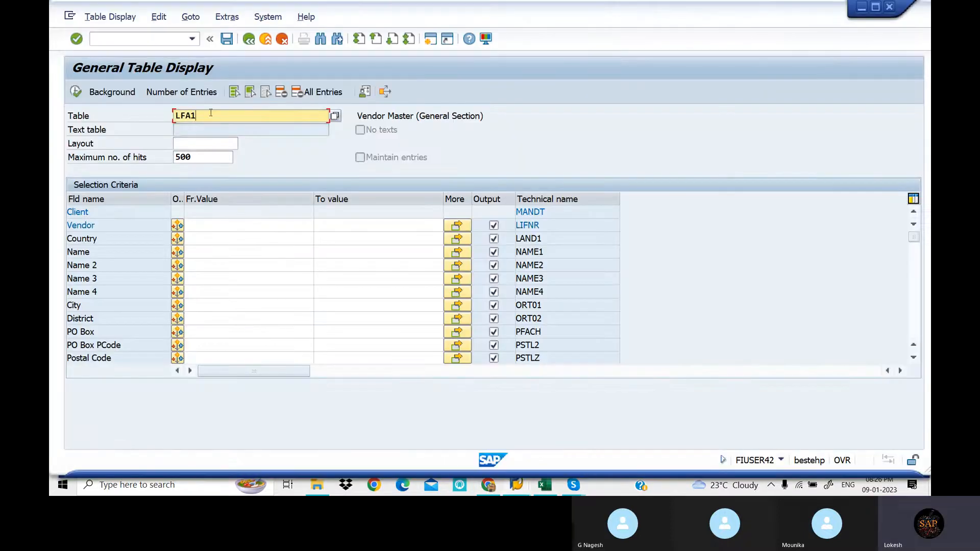
{"action": "key", "text": "BackSpace"}
{"action": "key", "text": "BackSpace"}
{"action": "type", "text": "B1"}
{"action": "key", "text": "Return"}
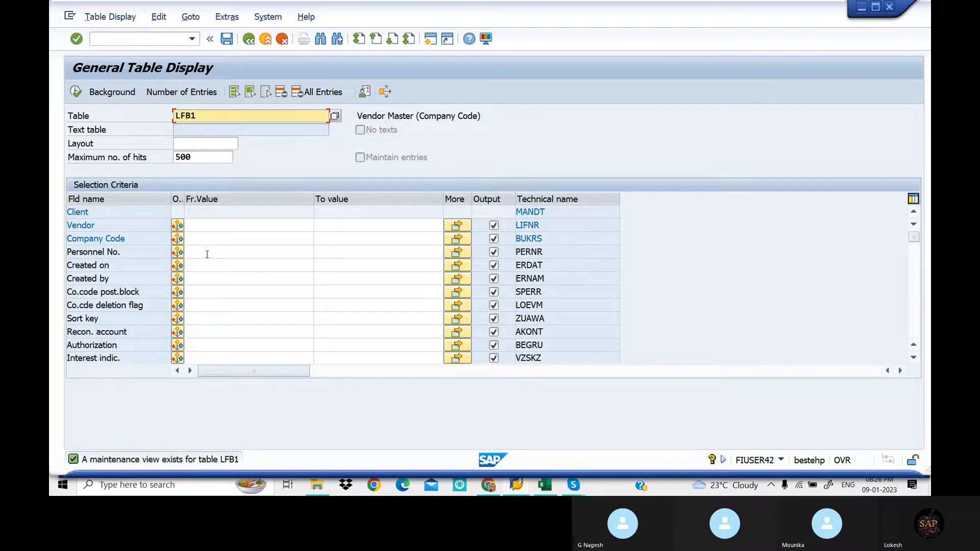
Restrict the LFB1 selection to company code LOT1 and display the matching vendor entries
{"action": "left_click", "coordinate": [496, 489]}
{"action": "left_click", "coordinate": [496, 489]}
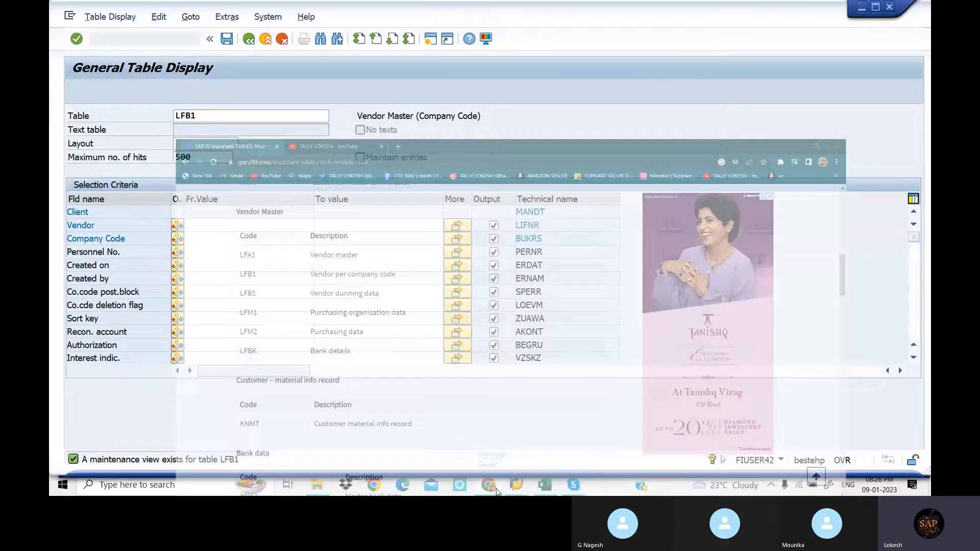
{"action": "left_click", "coordinate": [203, 236]}
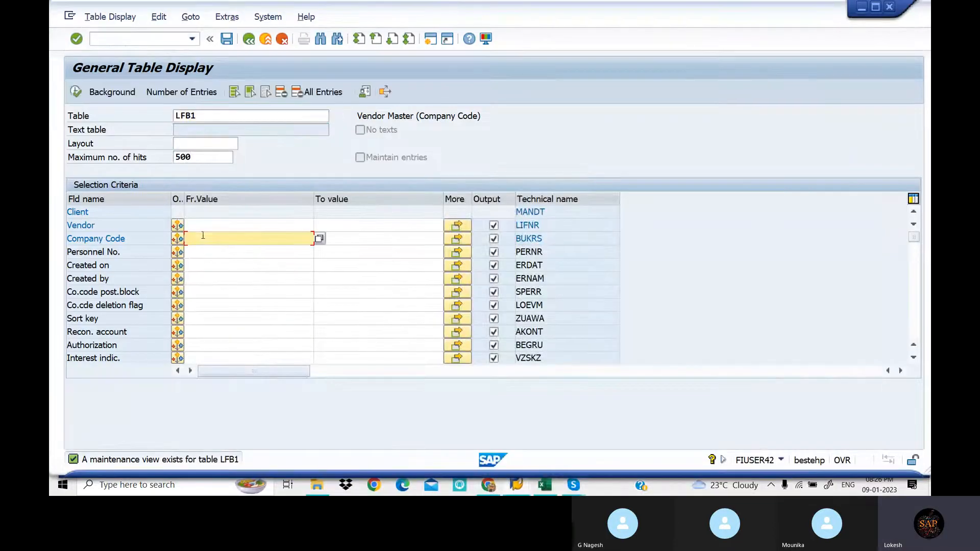
{"action": "type", "text": "LOT"}
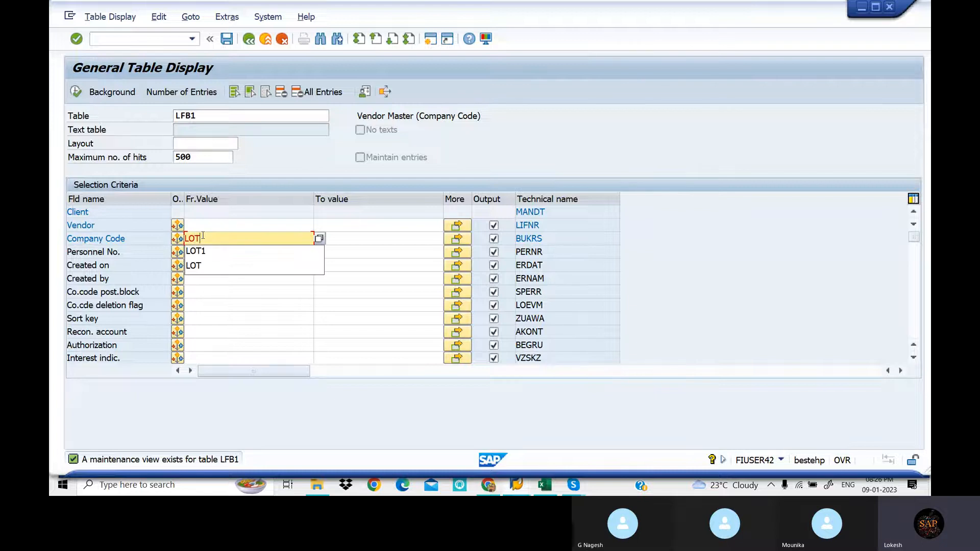
{"action": "type", "text": "1"}
{"action": "key", "text": "Return"}
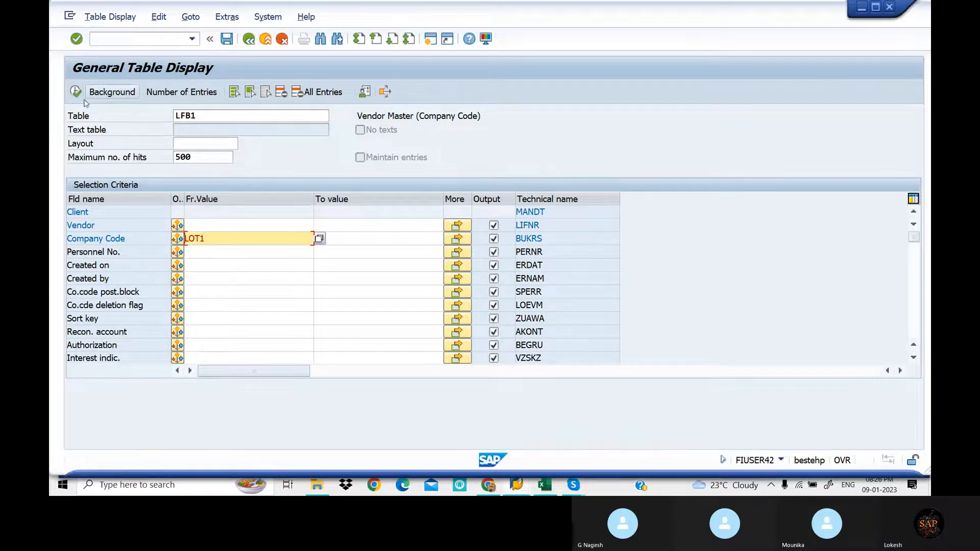
{"action": "left_click", "coordinate": [77, 92]}
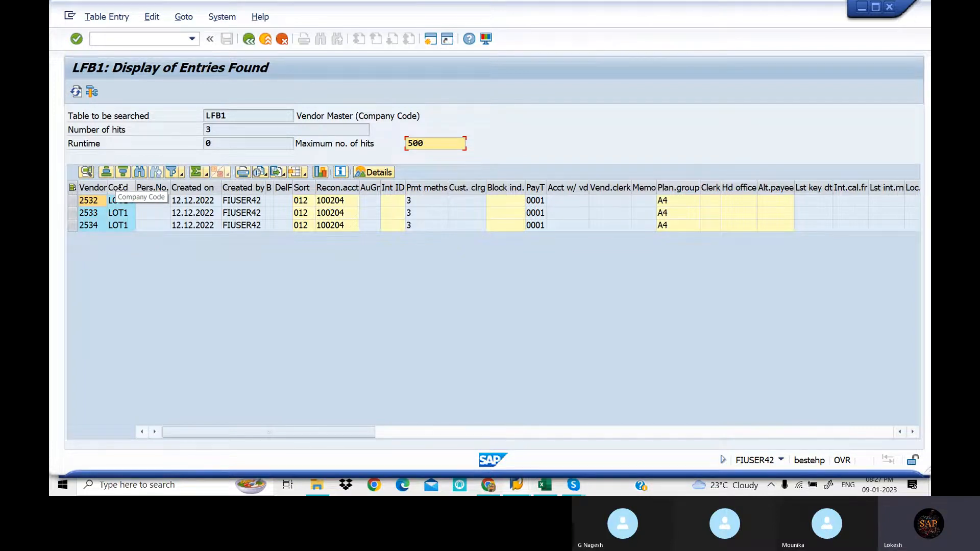
Start transaction FBL1N in a new SAP session and set the vendor line item company code to LOT1
{"action": "left_click", "coordinate": [516, 485]}
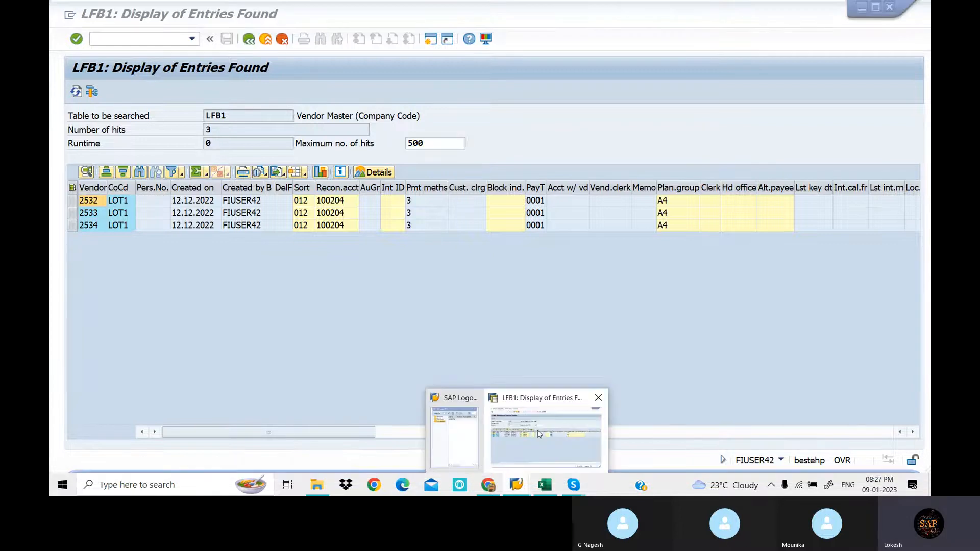
{"action": "left_click", "coordinate": [539, 434]}
{"action": "left_click", "coordinate": [431, 41]}
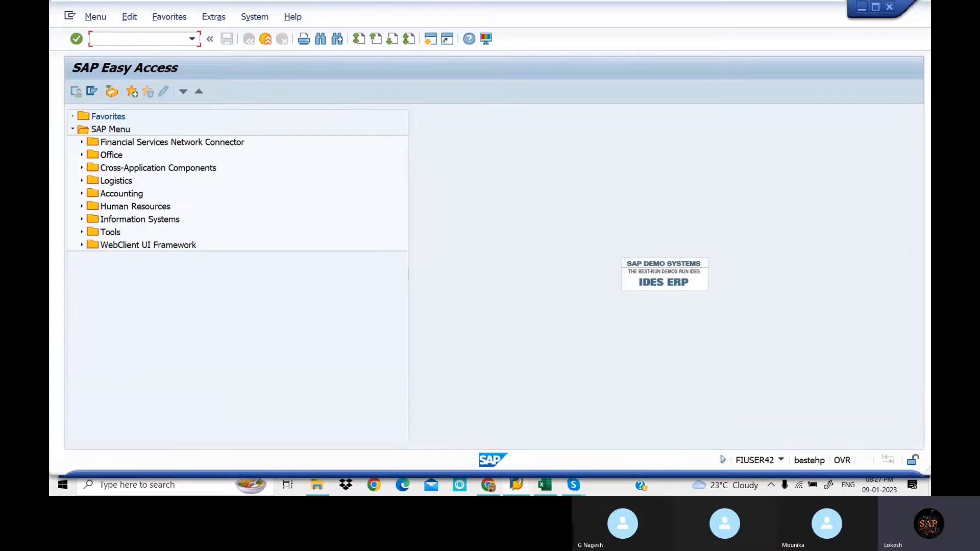
{"action": "type", "text": "FBL1N"}
{"action": "key", "text": "Return"}
{"action": "left_click", "coordinate": [248, 145]}
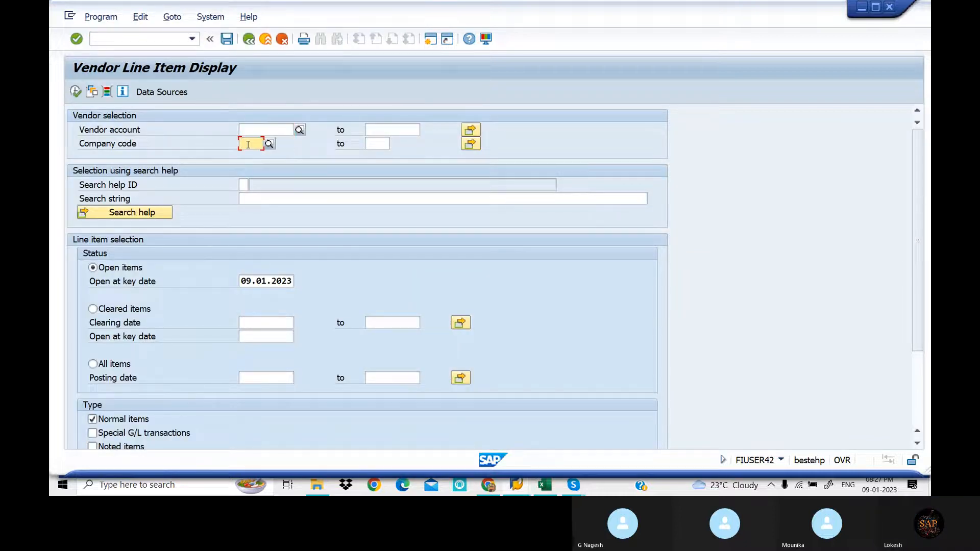
{"action": "type", "text": "LOT1"}
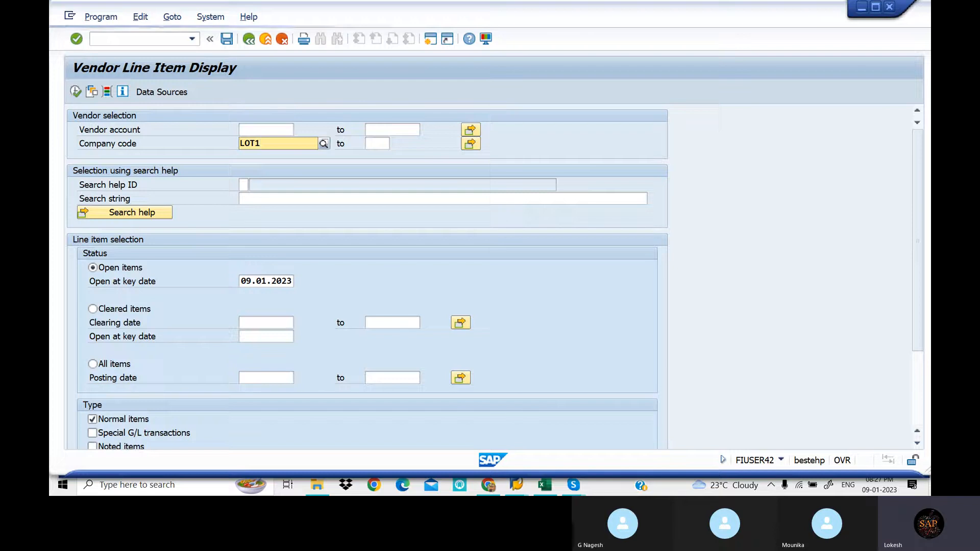
{"action": "key", "text": "Tab"}
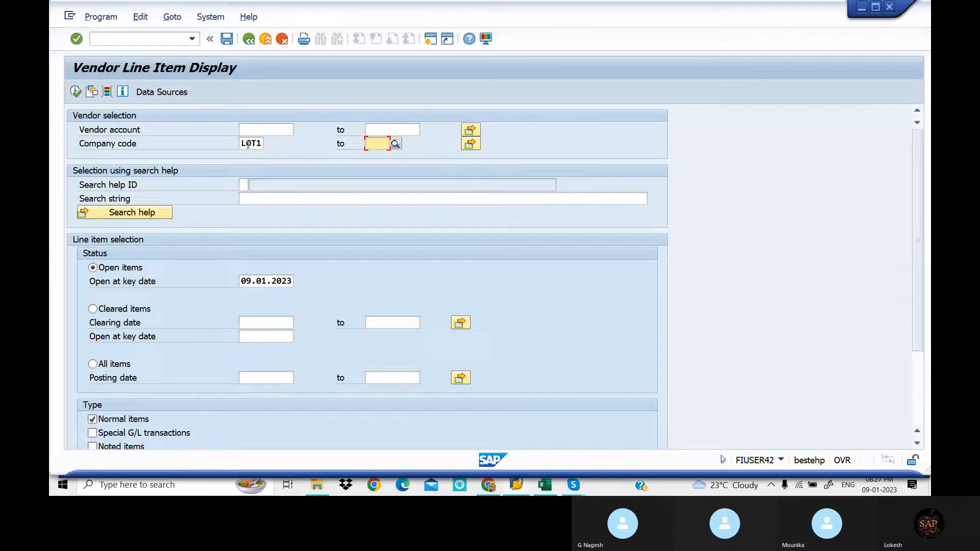
Search the vendor accounts by company code LOT1, review the matching vendors, and close the list without choosing one
{"action": "left_click", "coordinate": [271, 130]}
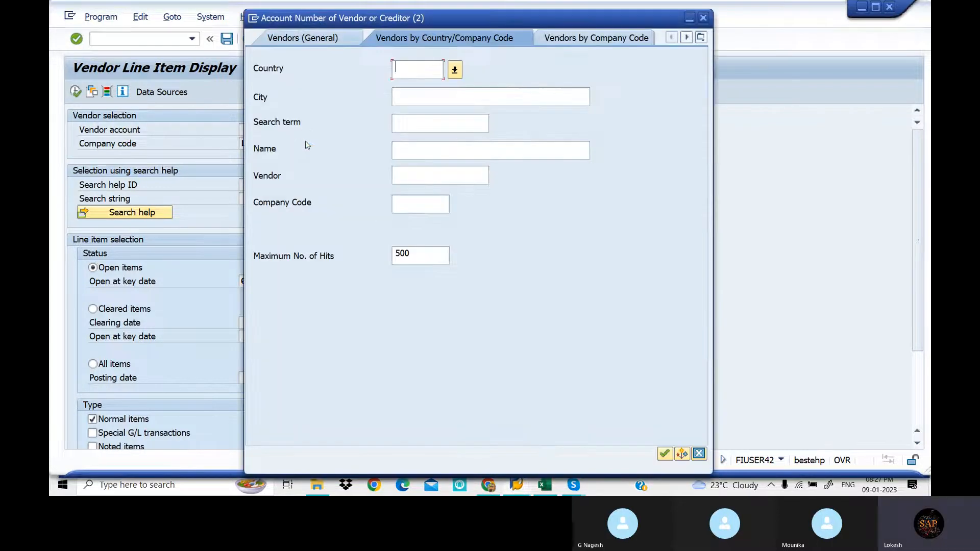
{"action": "left_click", "coordinate": [408, 204]}
{"action": "type", "text": "LOT"}
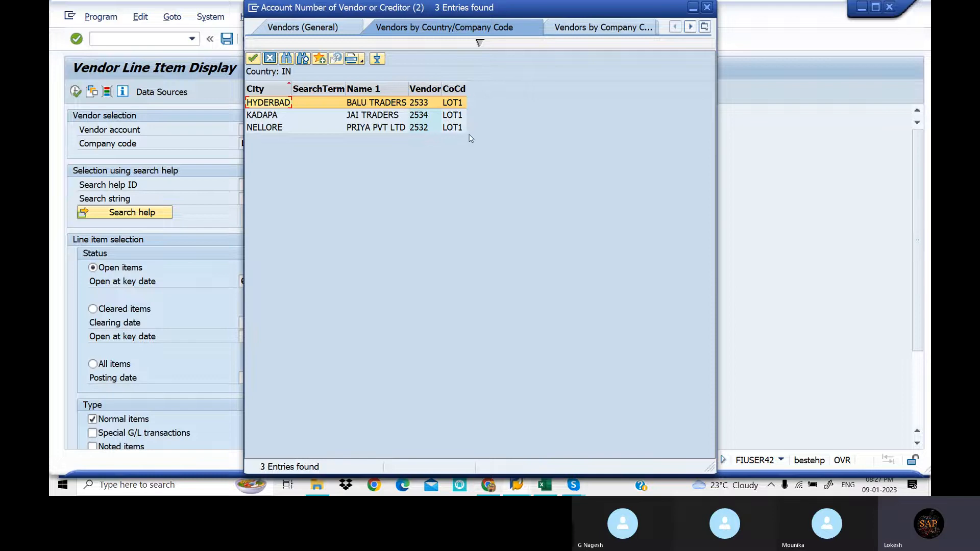
{"action": "left_click", "coordinate": [707, 7]}
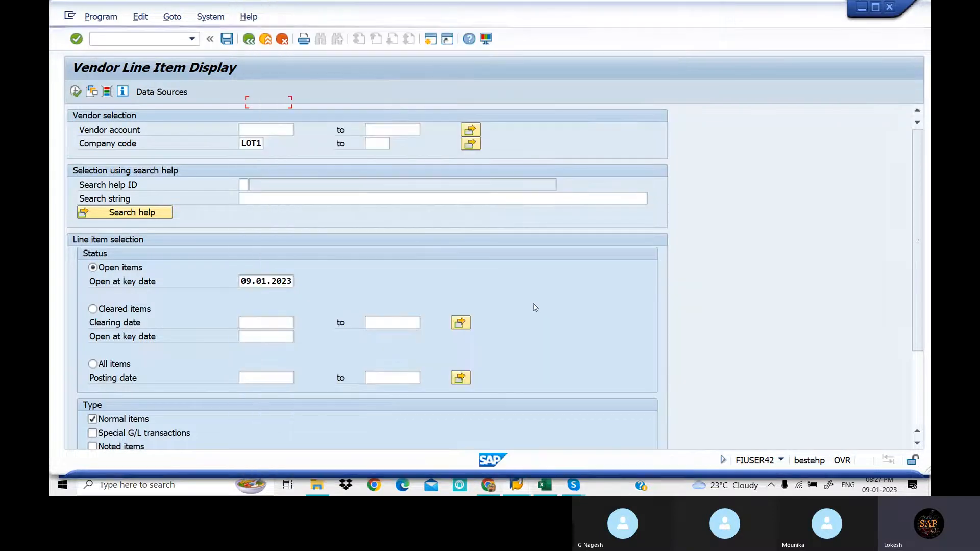
Review the LFB1 vendor entries for company code LOT1 in the other session and return to the table selection
{"action": "mouse_move", "coordinate": [517, 485]}
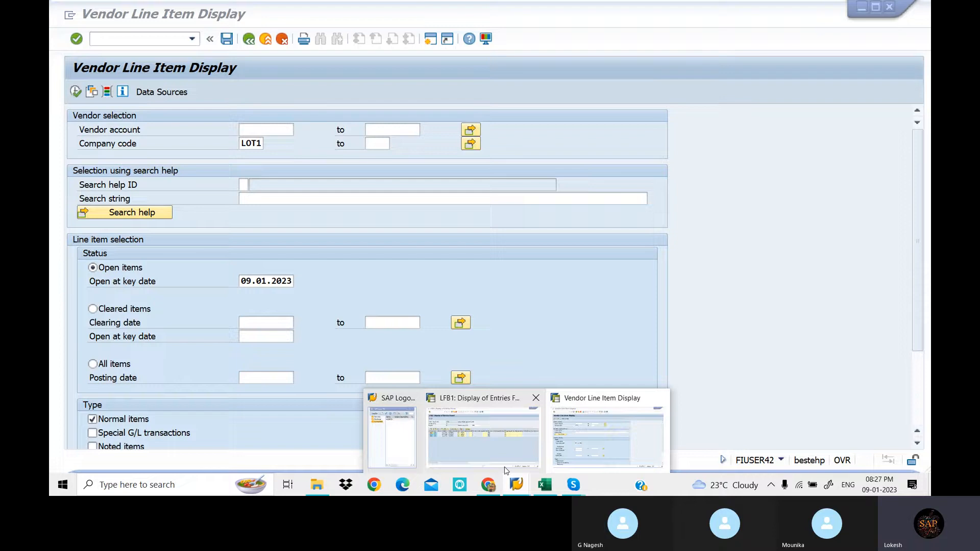
{"action": "left_click", "coordinate": [491, 436]}
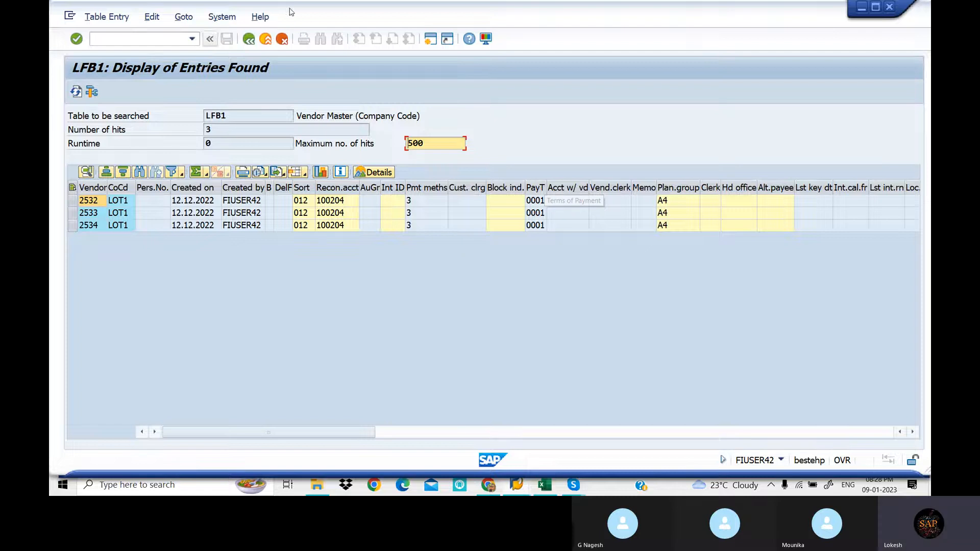
{"action": "left_click", "coordinate": [248, 40]}
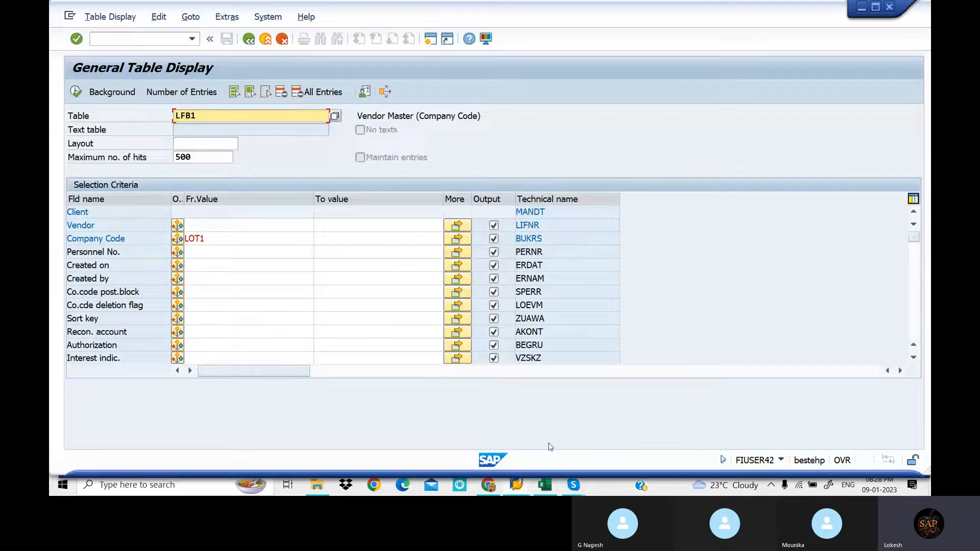
Consult the Customer Master tables in the web list and load table KNA1 in General Table Display
{"action": "left_click", "coordinate": [489, 486]}
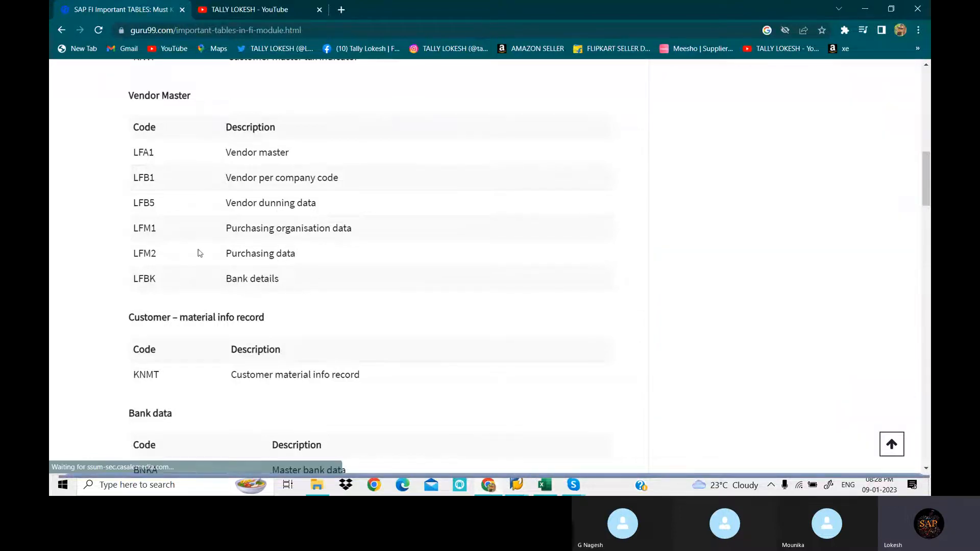
{"action": "scroll", "coordinate": [278, 250], "scroll_direction": "up", "scroll_amount": 3}
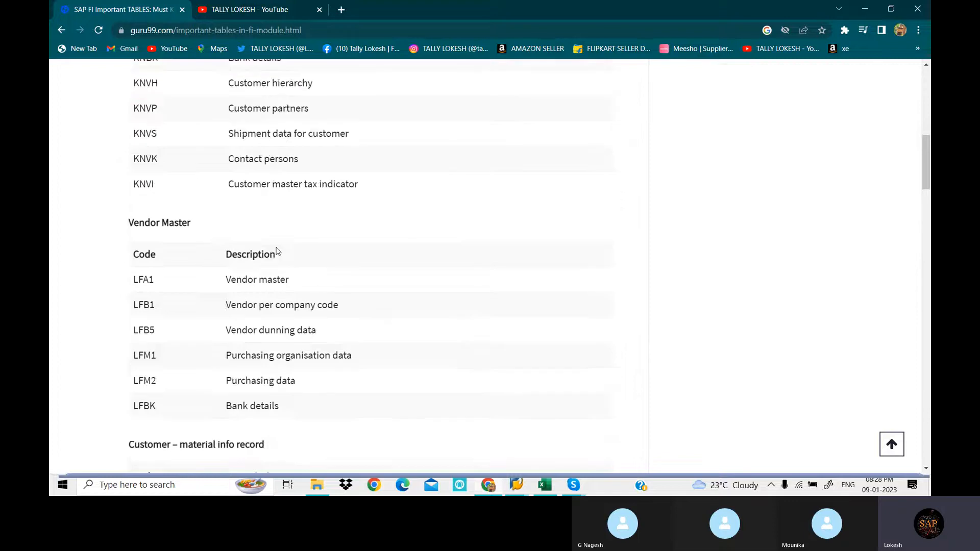
{"action": "scroll", "coordinate": [277, 250], "scroll_direction": "up", "scroll_amount": 4}
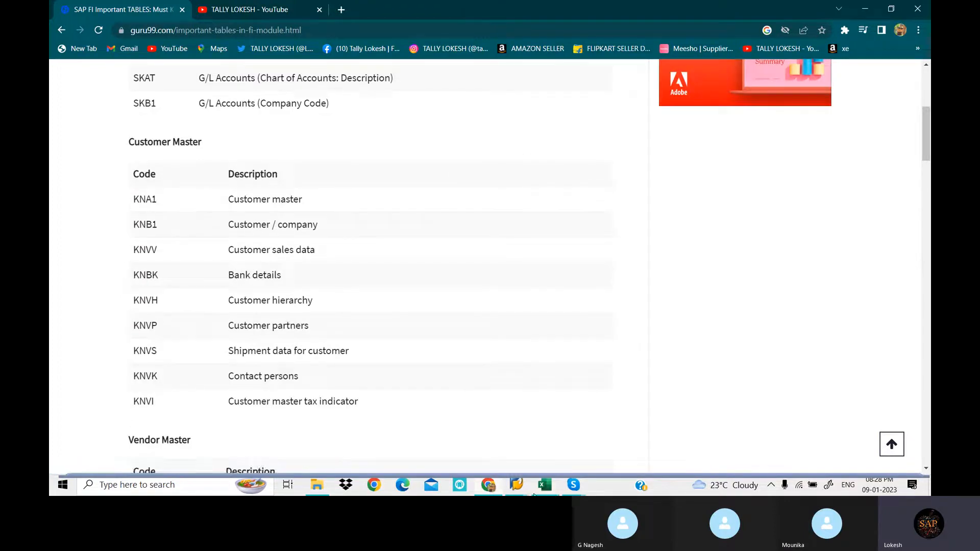
{"action": "mouse_move", "coordinate": [517, 485]}
{"action": "mouse_move", "coordinate": [559, 443]}
{"action": "left_click", "coordinate": [483, 437]}
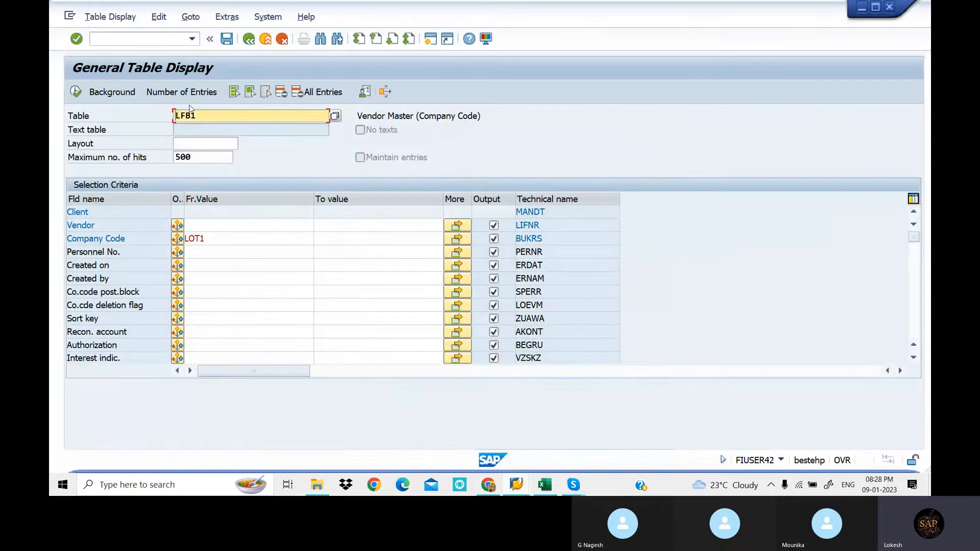
{"action": "type", "text": "KNA1"}
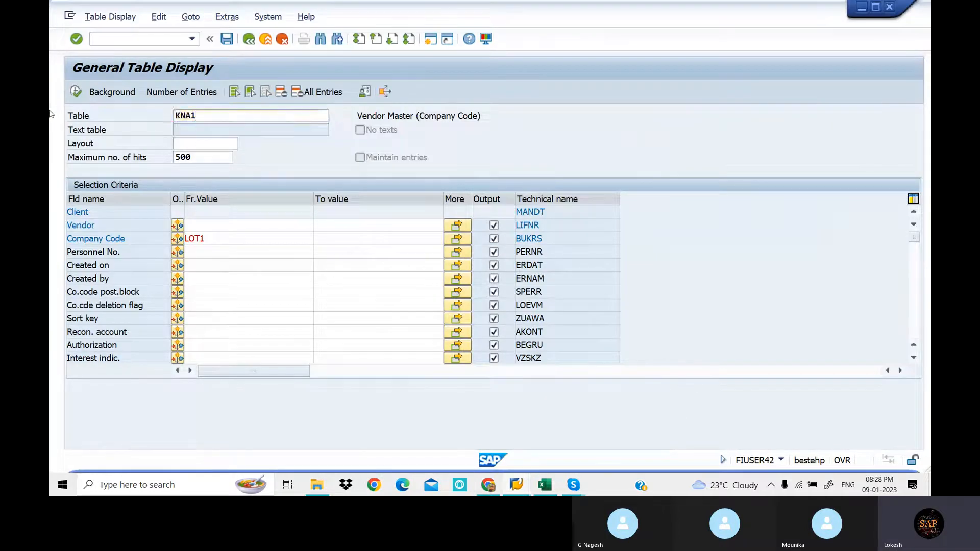
{"action": "key", "text": "Return"}
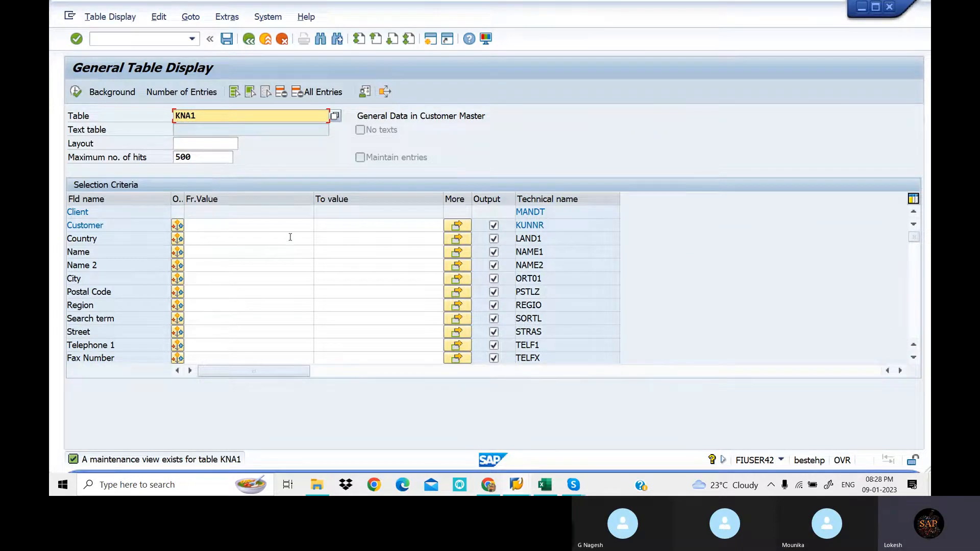
Check the number of KNA1 entries, then display the customer records and examine their names, cities and addresses
{"action": "left_click", "coordinate": [190, 93]}
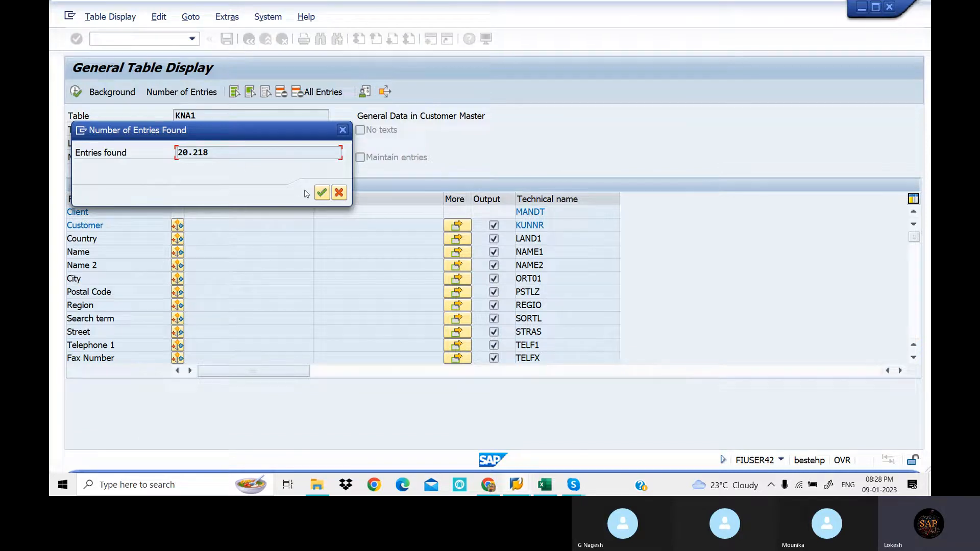
{"action": "left_click", "coordinate": [322, 196]}
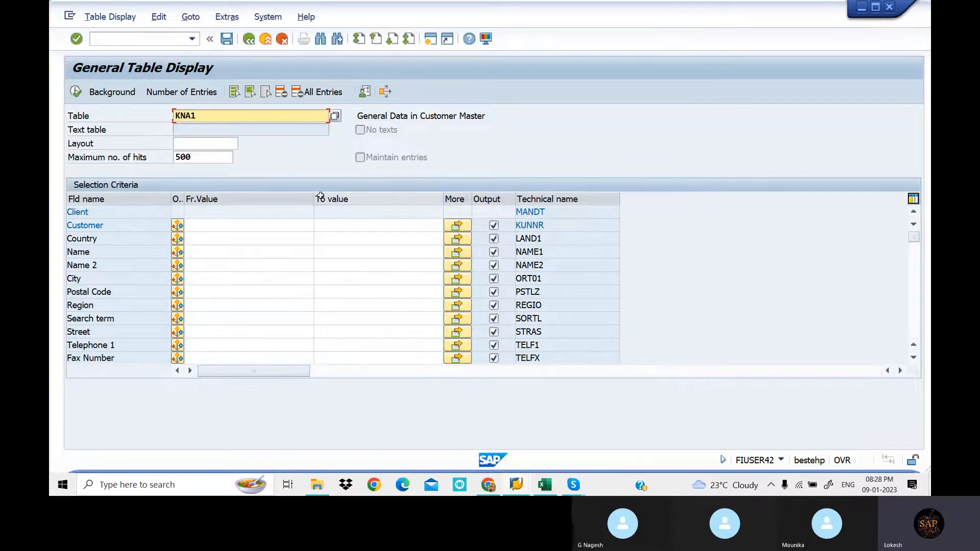
{"action": "left_click", "coordinate": [77, 93]}
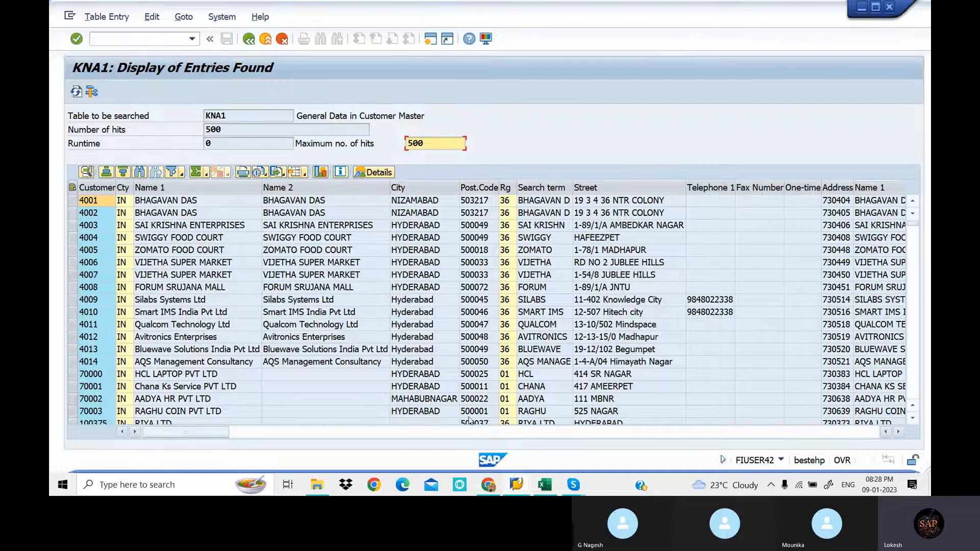
{"action": "mouse_move", "coordinate": [212, 438]}
{"action": "left_mouse_down"}
{"action": "mouse_move", "coordinate": [515, 436]}
{"action": "mouse_move", "coordinate": [198, 450]}
{"action": "left_mouse_up"}
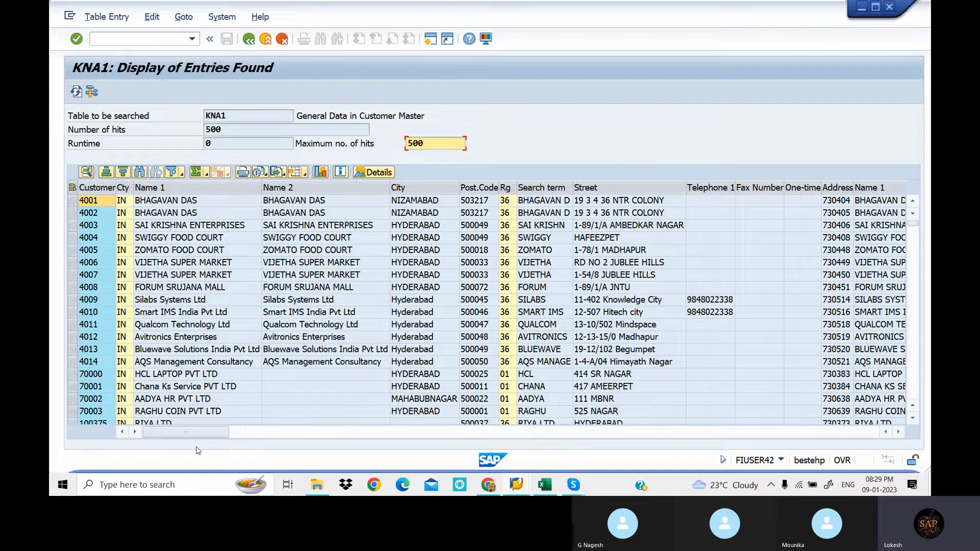
Start a spreadsheet export of the KNA1 entries using the Excel (In Existing XXL Format) option
{"action": "left_click", "coordinate": [282, 174]}
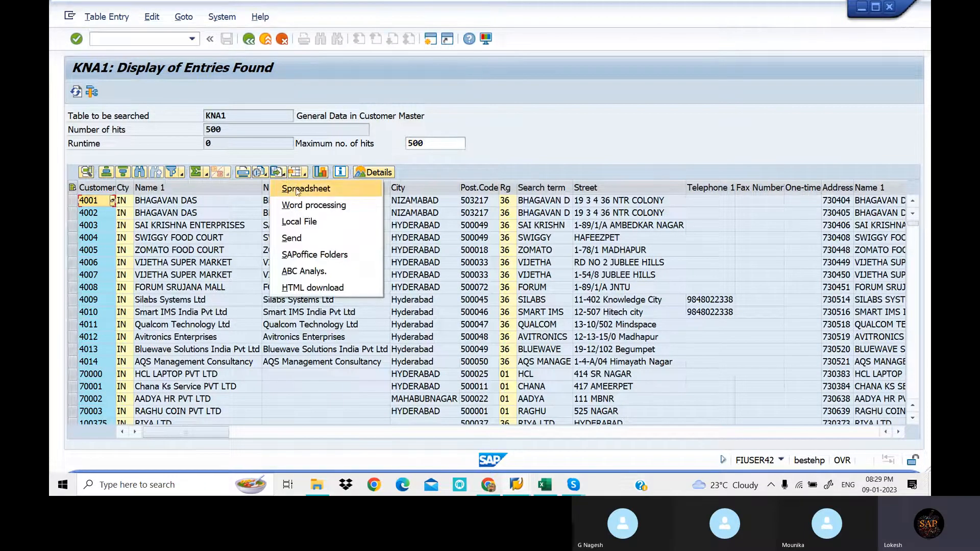
{"action": "left_click", "coordinate": [298, 190]}
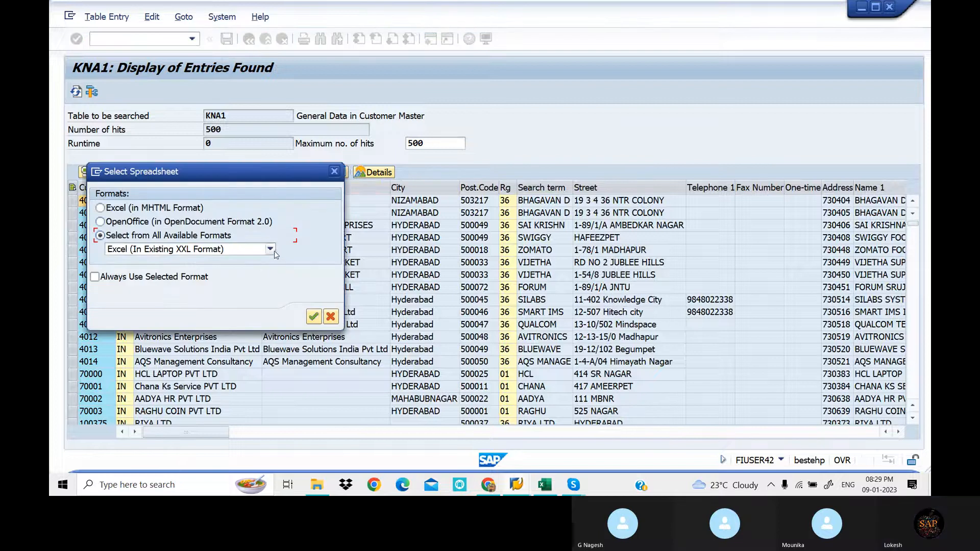
{"action": "left_click", "coordinate": [274, 251]}
{"action": "left_click", "coordinate": [274, 250]}
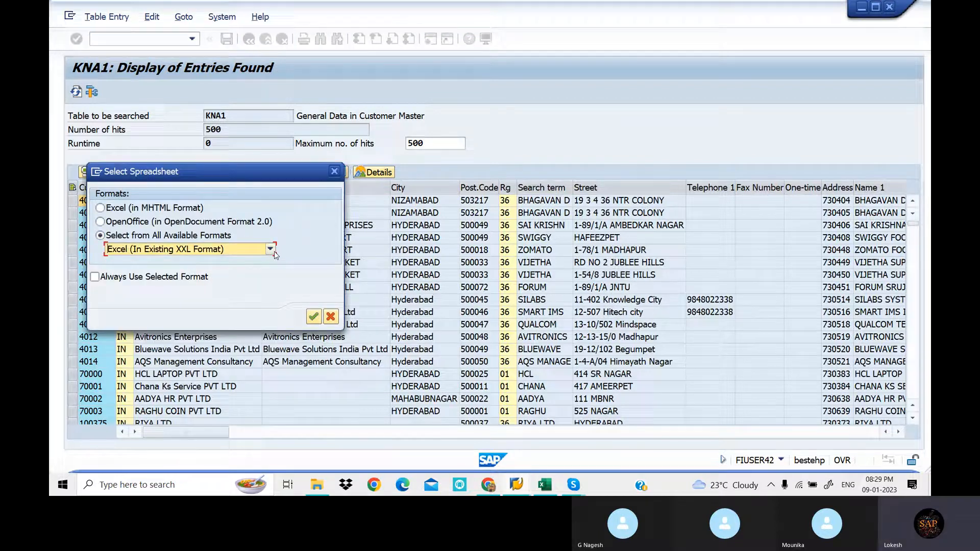
{"action": "left_click", "coordinate": [314, 317]}
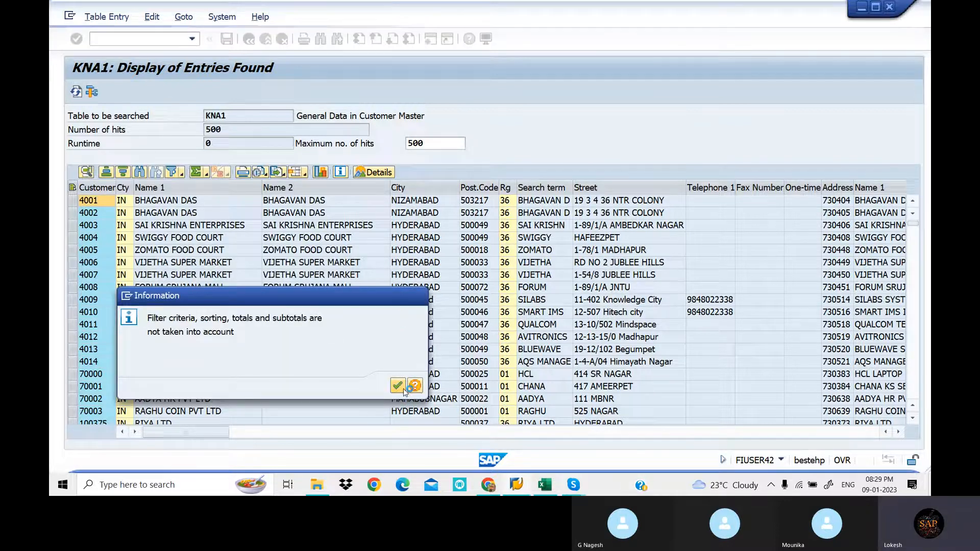
Complete the KNA1 list export with Microsoft Excel as the target application
{"action": "left_click", "coordinate": [403, 388]}
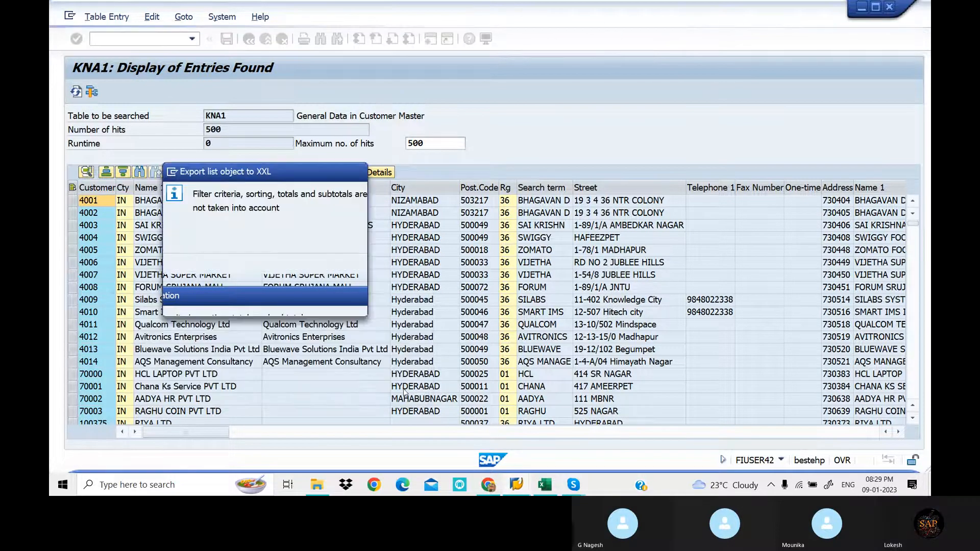
{"action": "left_click", "coordinate": [339, 301]}
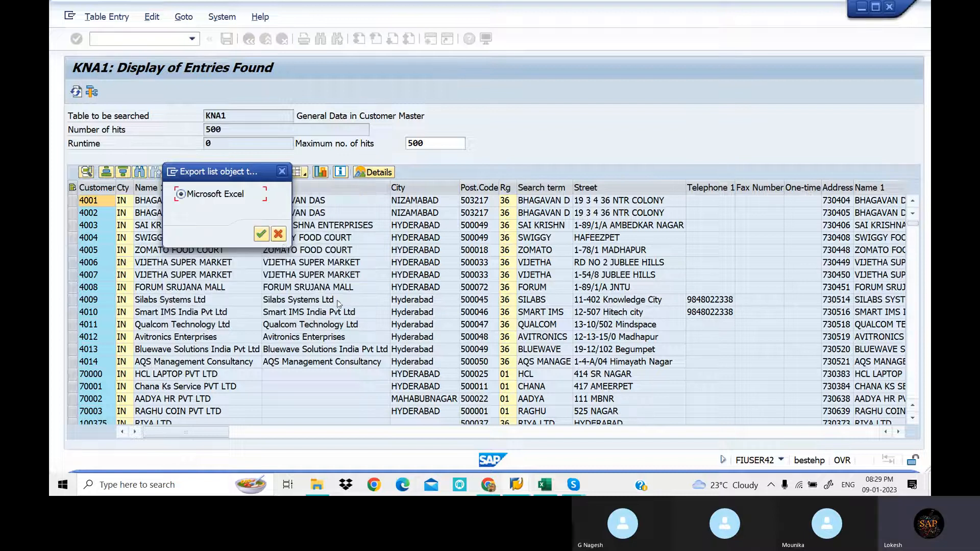
{"action": "left_click", "coordinate": [261, 235]}
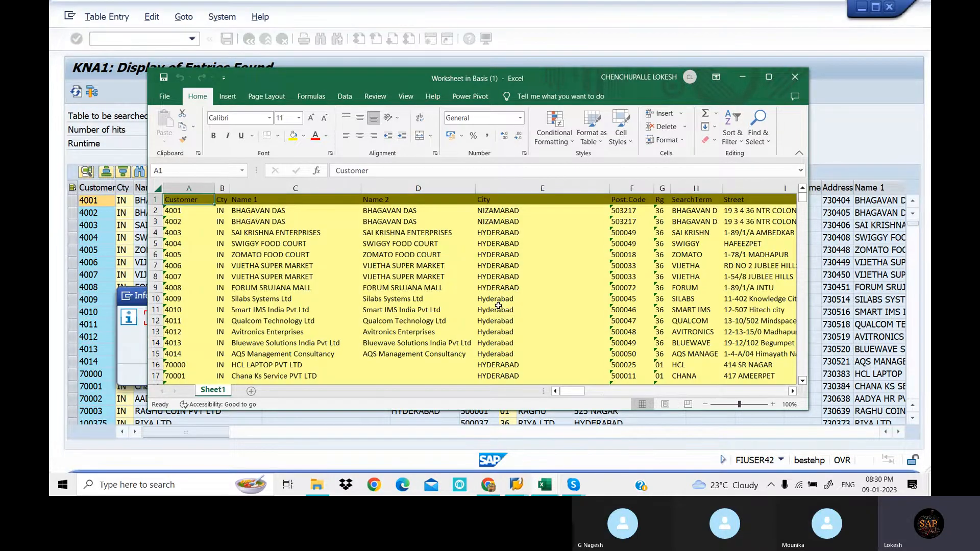
Look through the exported customer rows in the maximized worksheet, then close it and leave the KNA1 entries display
{"action": "left_click", "coordinate": [769, 77]}
{"action": "scroll", "coordinate": [364, 280], "scroll_direction": "down", "scroll_amount": 19}
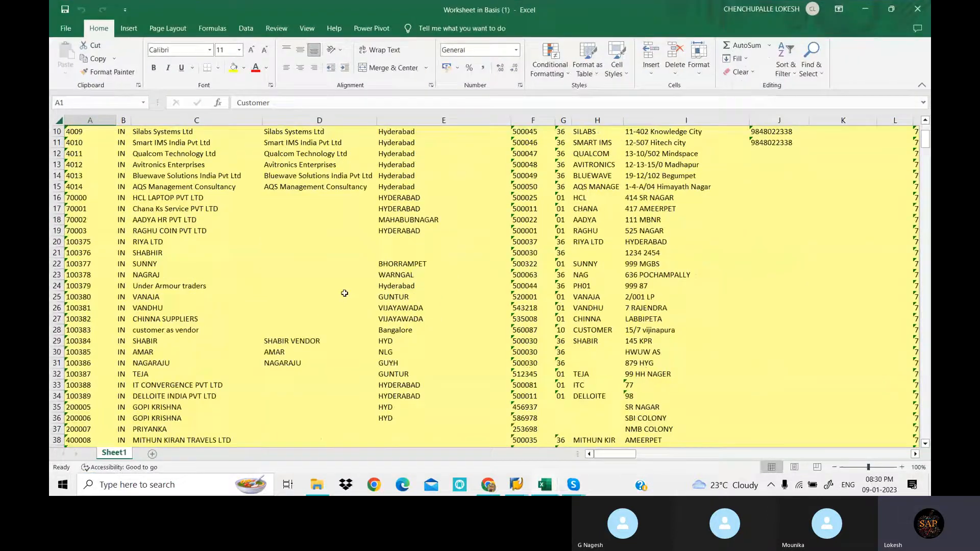
{"action": "scroll", "coordinate": [365, 280], "scroll_direction": "down", "scroll_amount": 20}
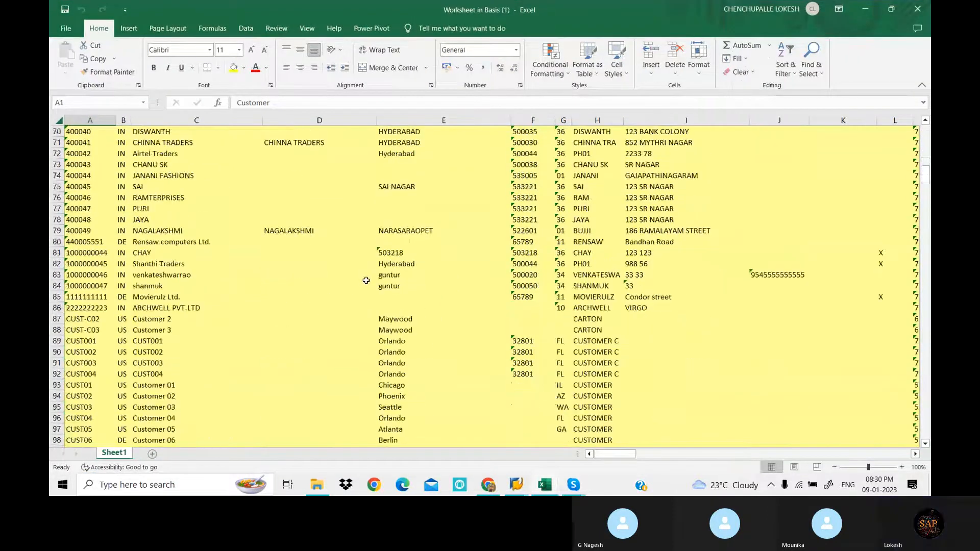
{"action": "scroll", "coordinate": [367, 280], "scroll_direction": "down", "scroll_amount": 20}
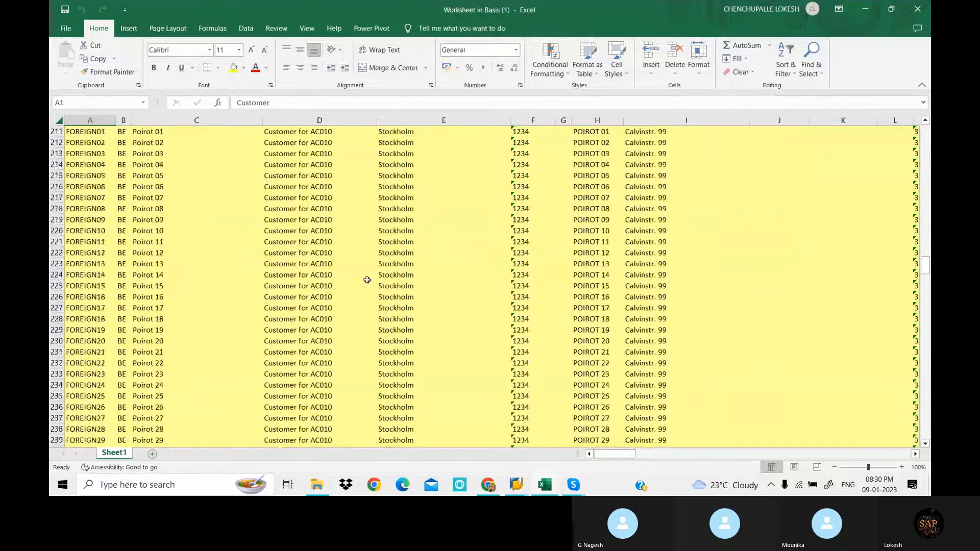
{"action": "left_click_drag", "start_coordinate": [926, 296], "coordinate": [926, 134]}
{"action": "scroll", "coordinate": [592, 325], "scroll_direction": "down", "scroll_amount": 12}
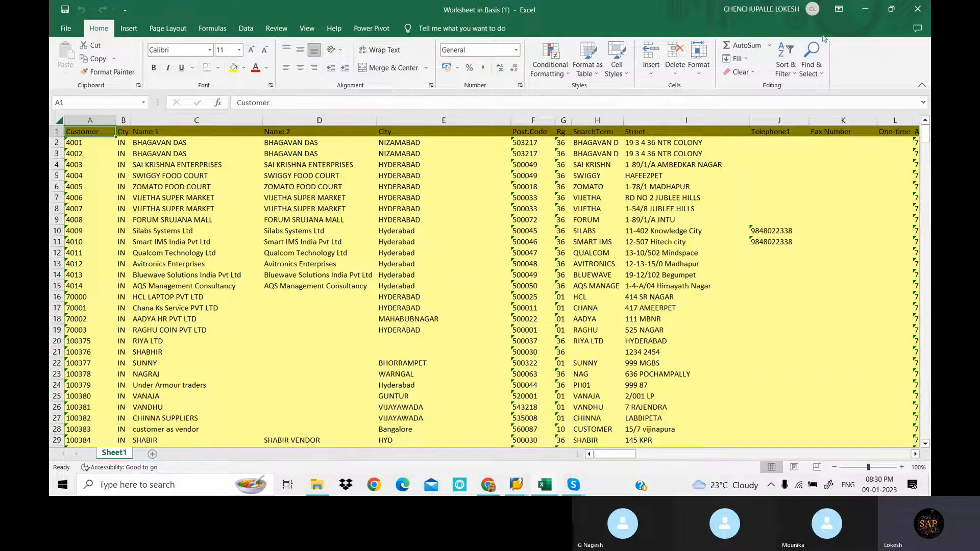
{"action": "left_click", "coordinate": [916, 8]}
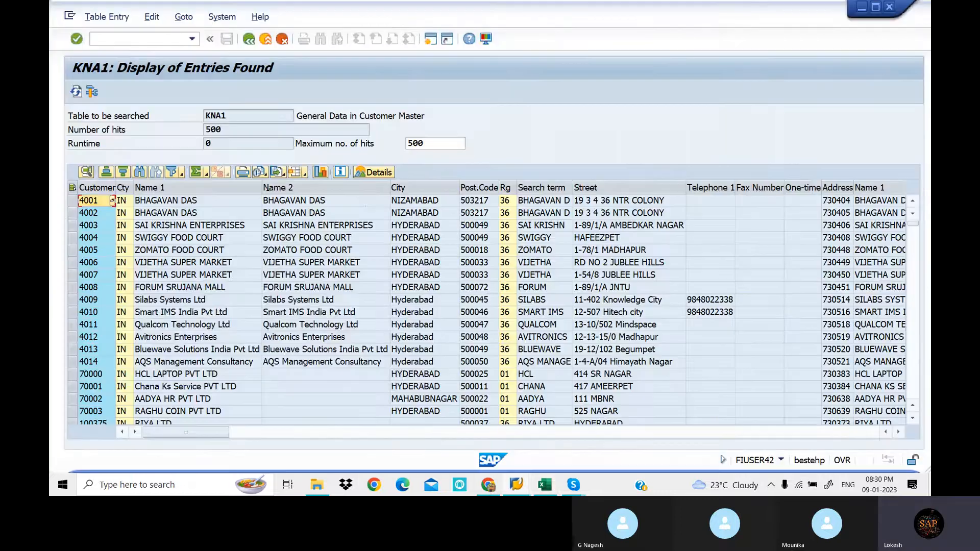
{"action": "left_click", "coordinate": [249, 40]}
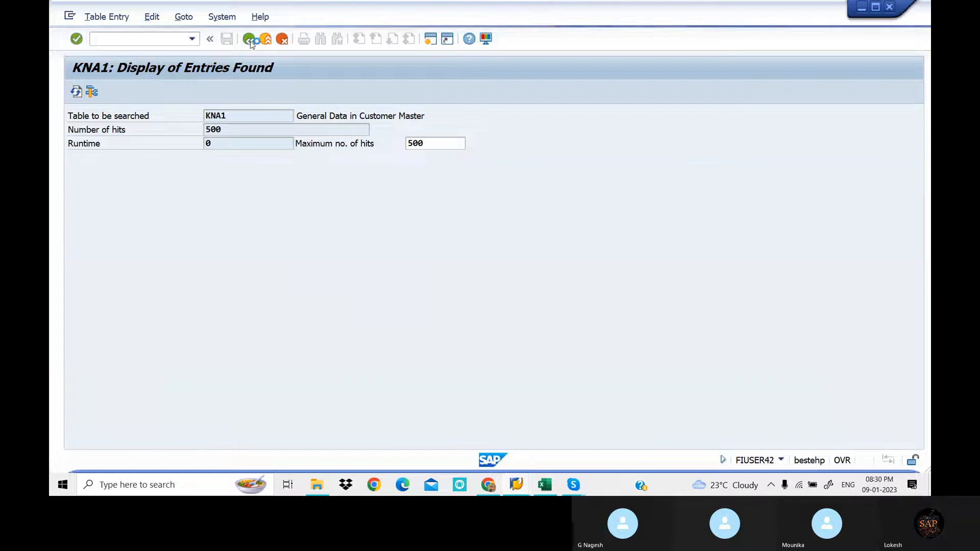
Look up the customer/company table in the With Holding Tax workbook's TABLES sheet and load table KNB1 in SAP General Table Display
{"action": "left_click", "coordinate": [493, 485]}
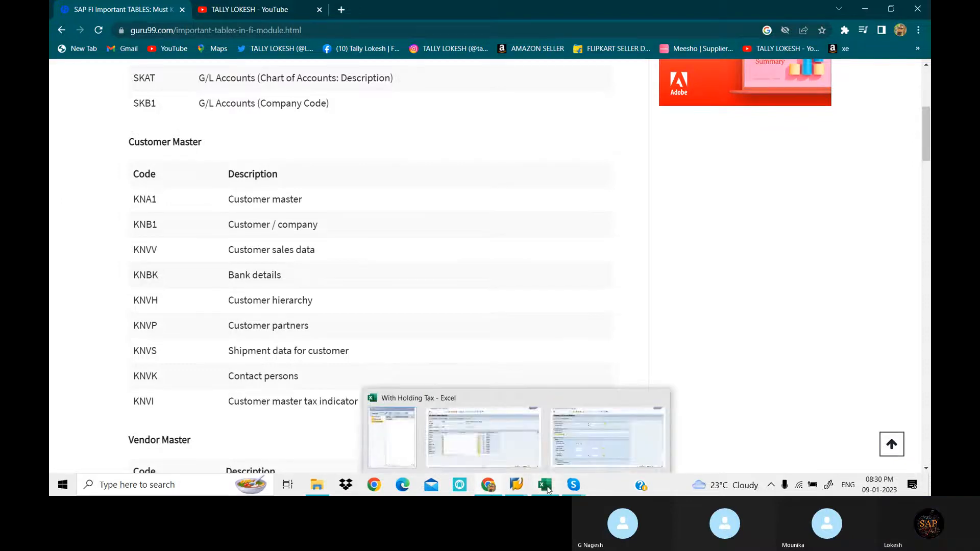
{"action": "mouse_move", "coordinate": [562, 491]}
{"action": "left_click", "coordinate": [525, 442]}
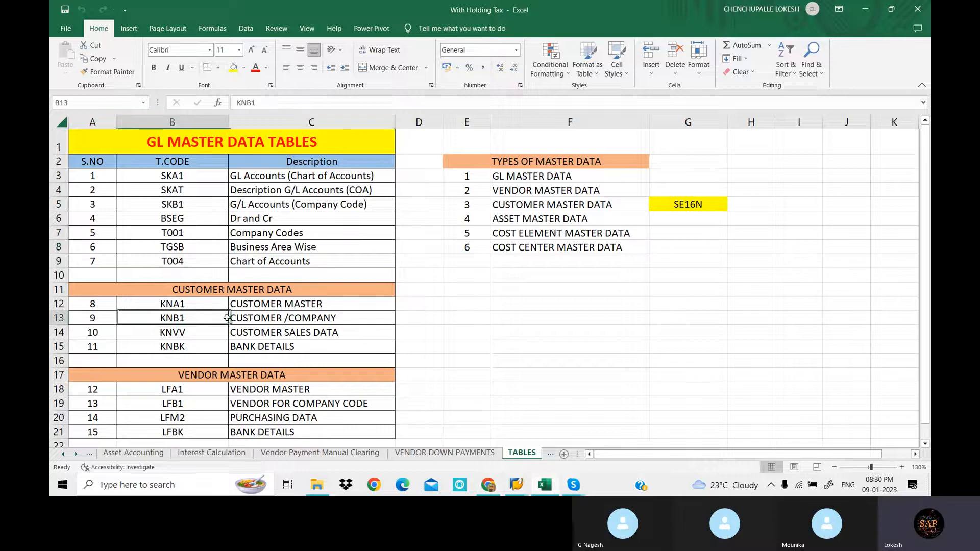
{"action": "left_click", "coordinate": [312, 319]}
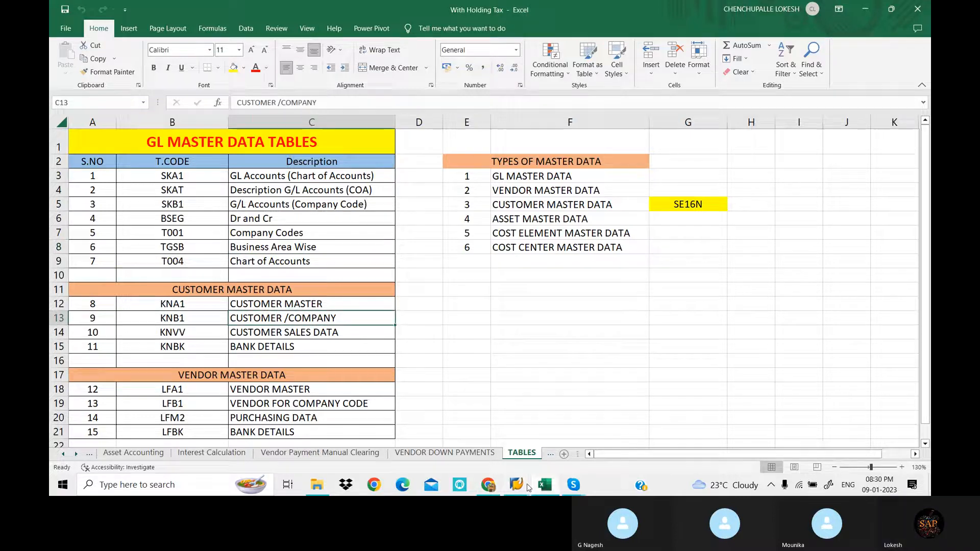
{"action": "mouse_move", "coordinate": [549, 465]}
{"action": "left_click", "coordinate": [531, 446]}
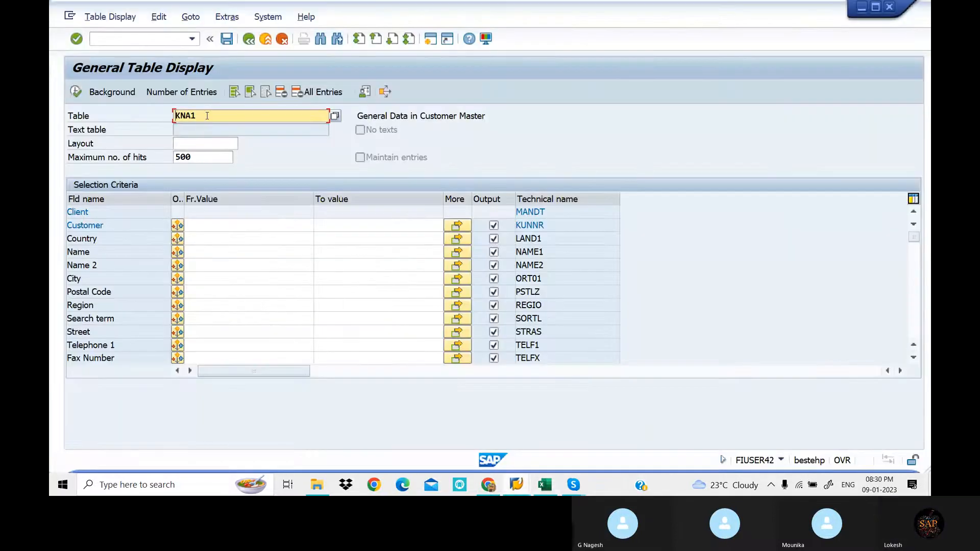
{"action": "key", "text": "BackSpace"}
{"action": "key", "text": "BackSpace"}
{"action": "type", "text": "B1"}
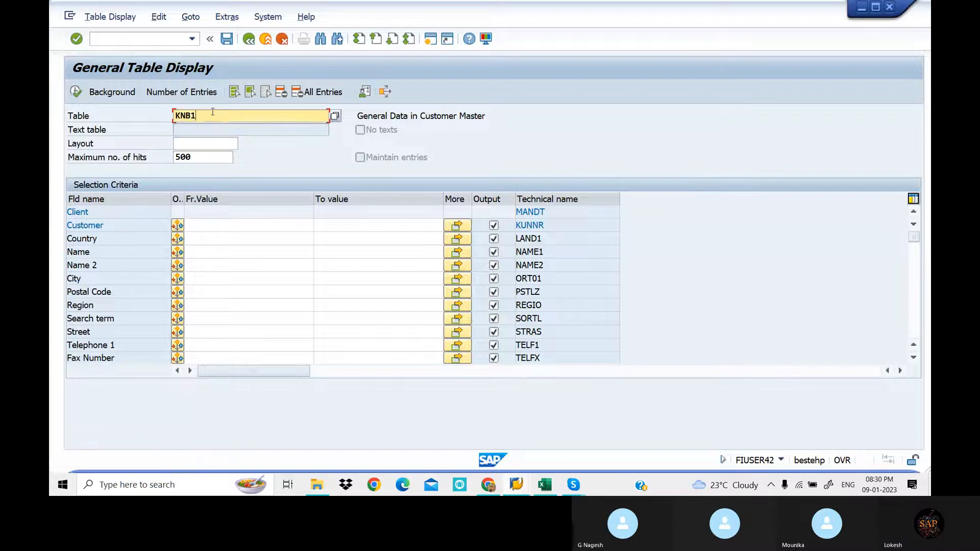
{"action": "key", "text": "Return"}
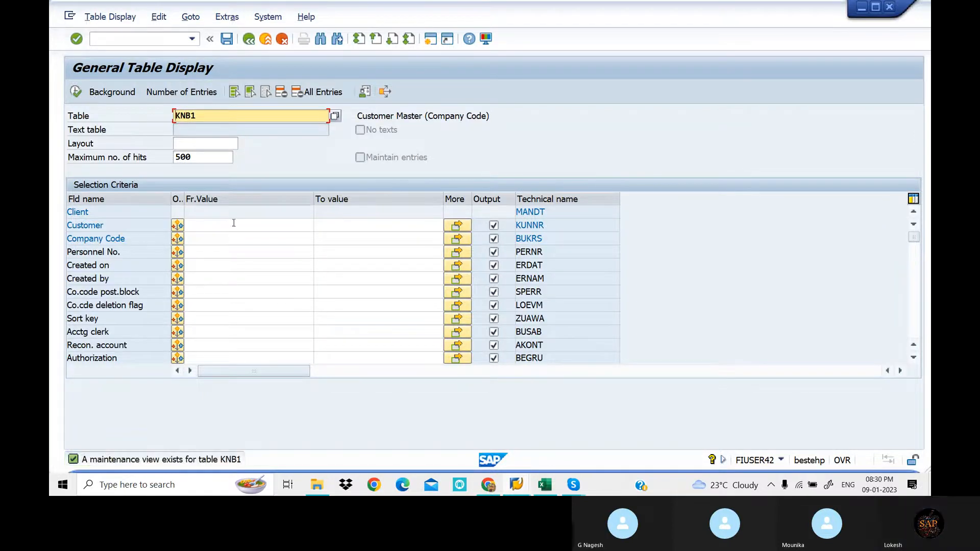
Display the KNB1 customer entries for company code LOT1, then return to the table selection
{"action": "left_click", "coordinate": [234, 237]}
{"action": "type", "text": "LOT1"}
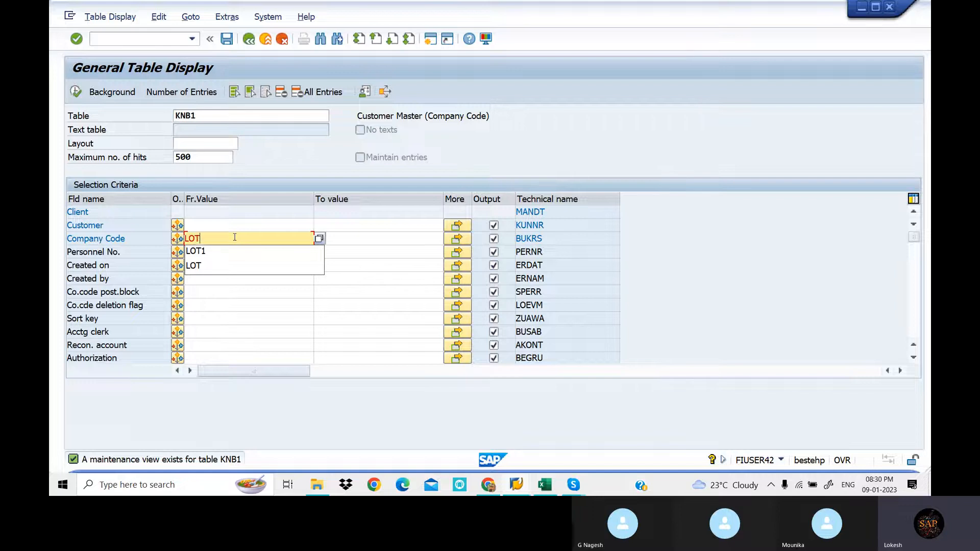
{"action": "key", "text": "Return"}
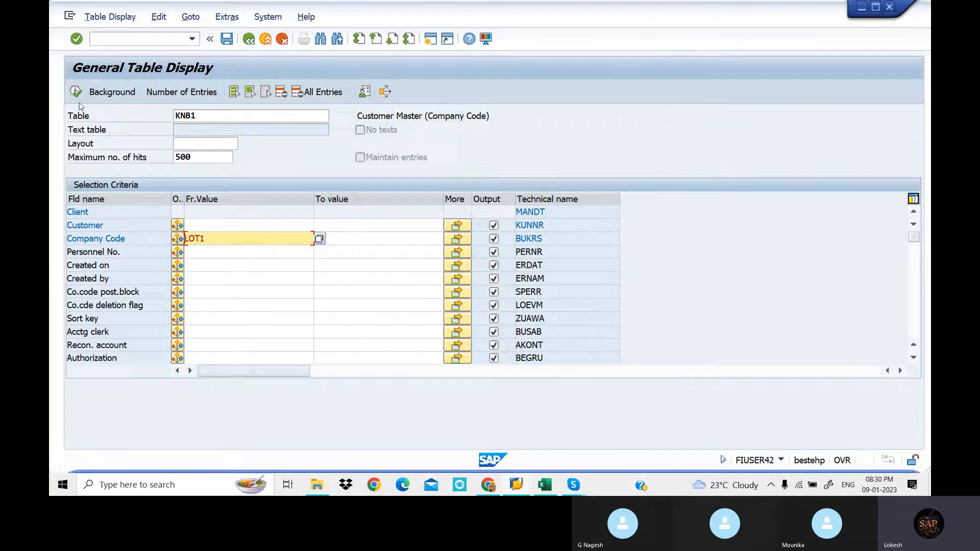
{"action": "left_click", "coordinate": [75, 93]}
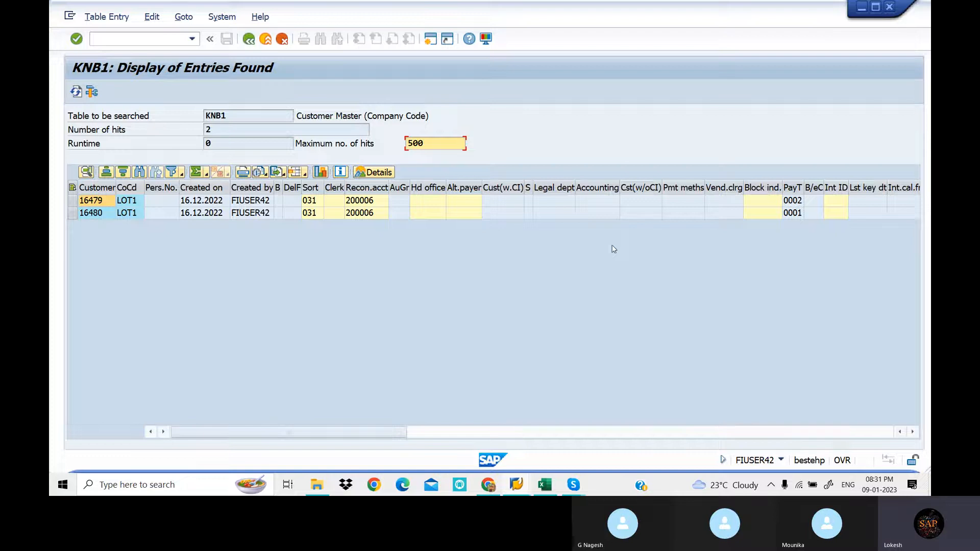
{"action": "left_click", "coordinate": [249, 41]}
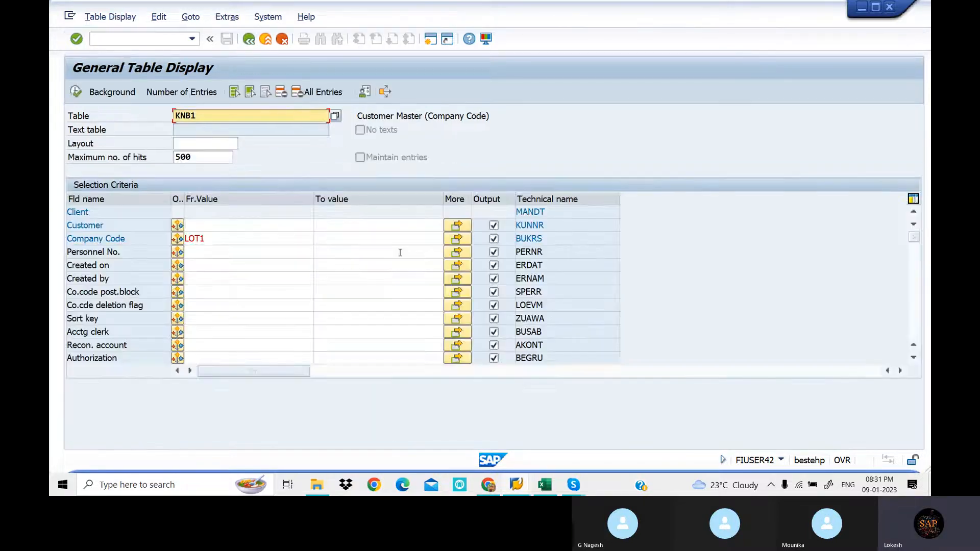
Consult the vendor tables in the workbook's TABLES sheet and load the purchasing data table LFM2 in SAP General Table Display
{"action": "left_click", "coordinate": [547, 486]}
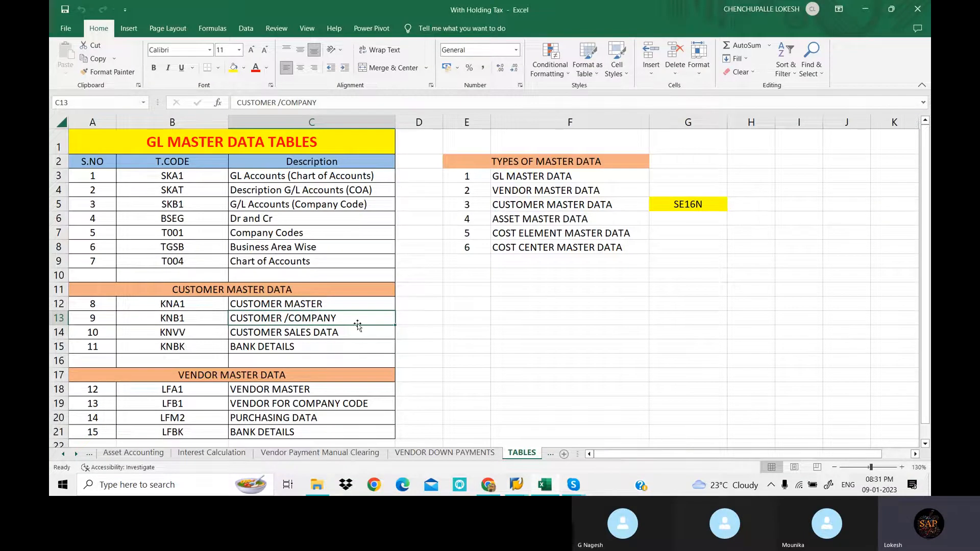
{"action": "scroll", "coordinate": [358, 325], "scroll_direction": "down", "scroll_amount": 1}
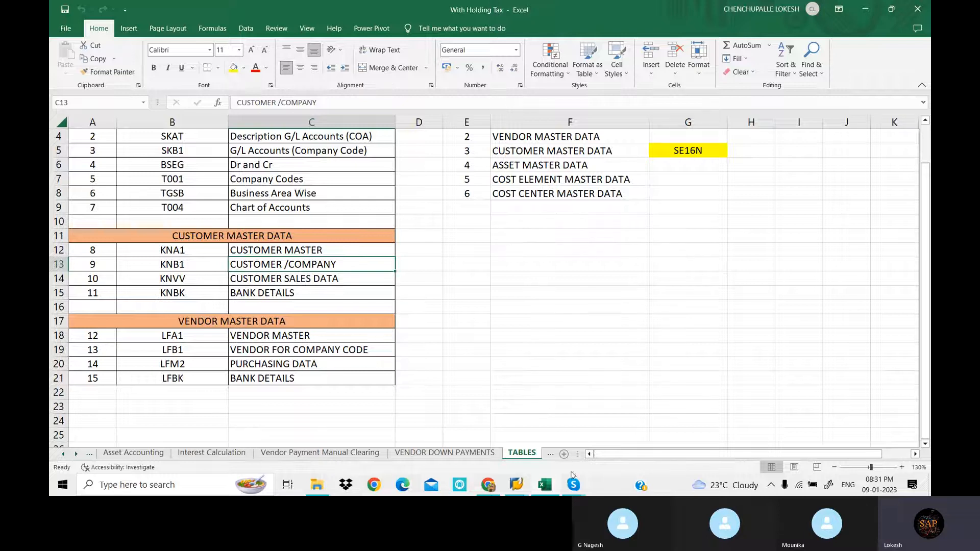
{"action": "left_click", "coordinate": [519, 486]}
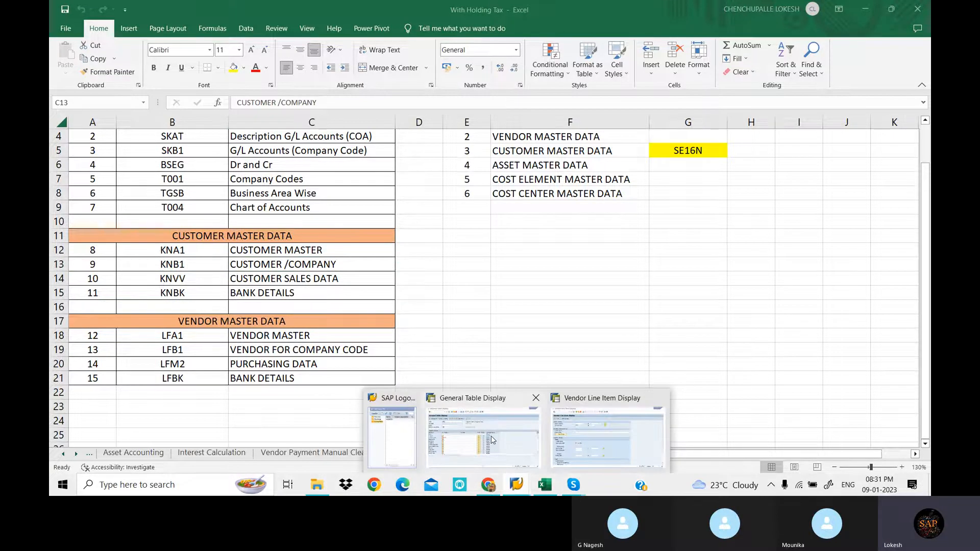
{"action": "left_click", "coordinate": [493, 440]}
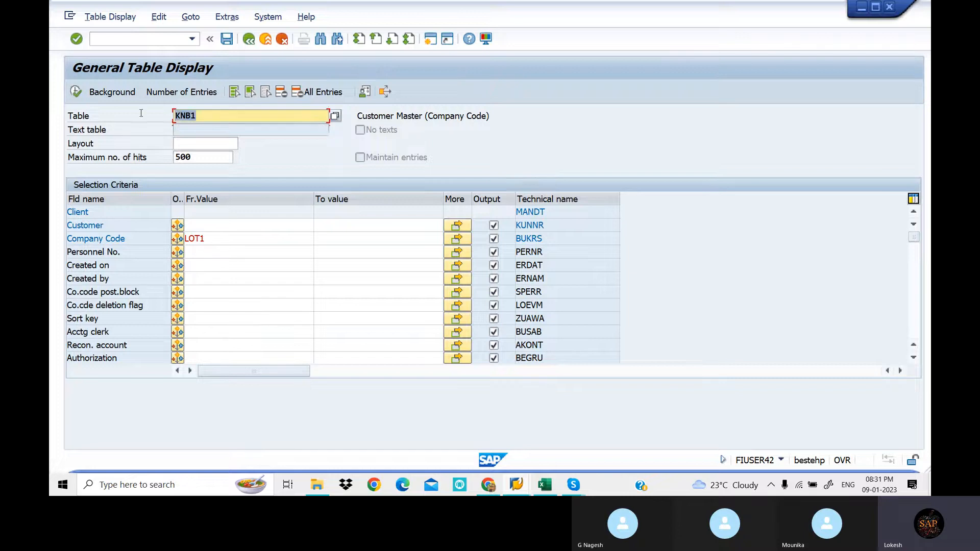
{"action": "key", "text": "alt+Tab"}
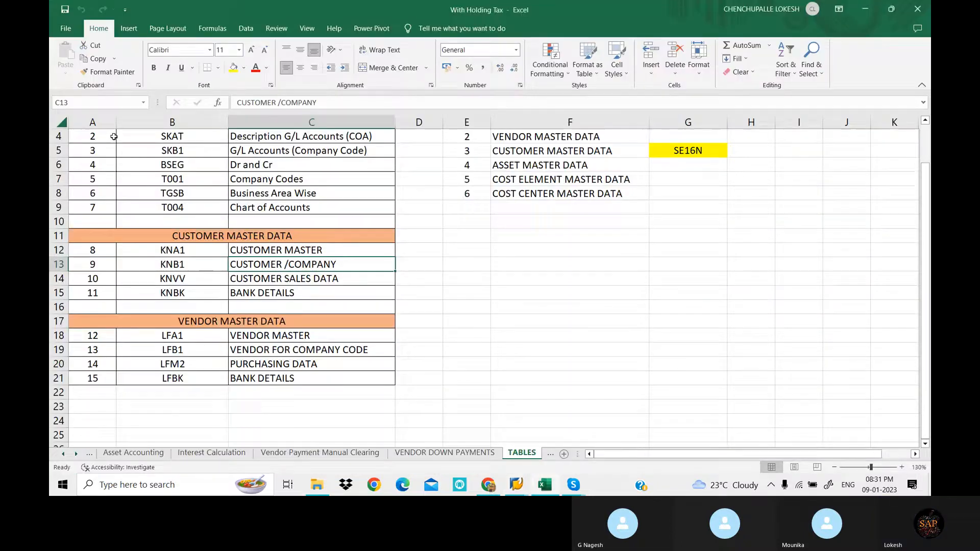
{"action": "key", "text": "alt+Tab"}
{"action": "type", "text": "L"}
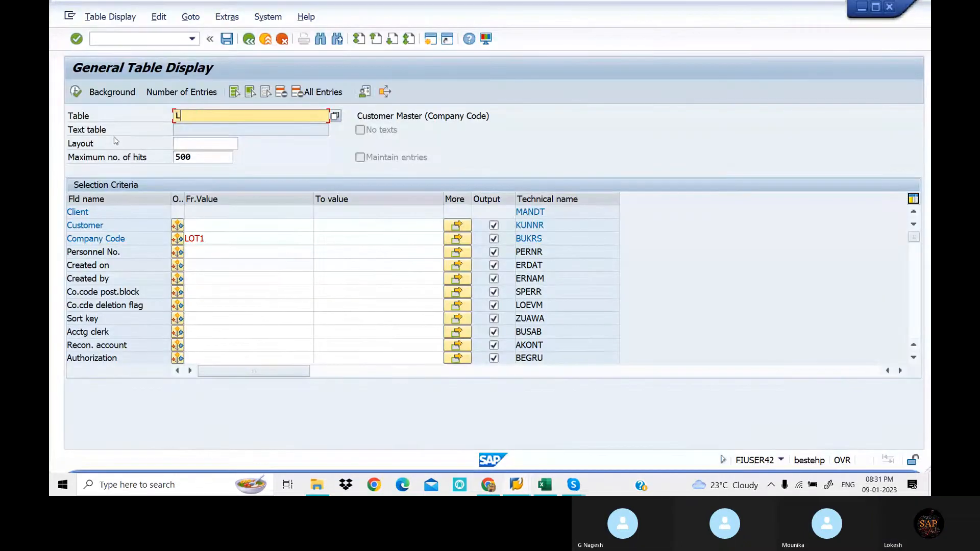
{"action": "type", "text": "FM"}
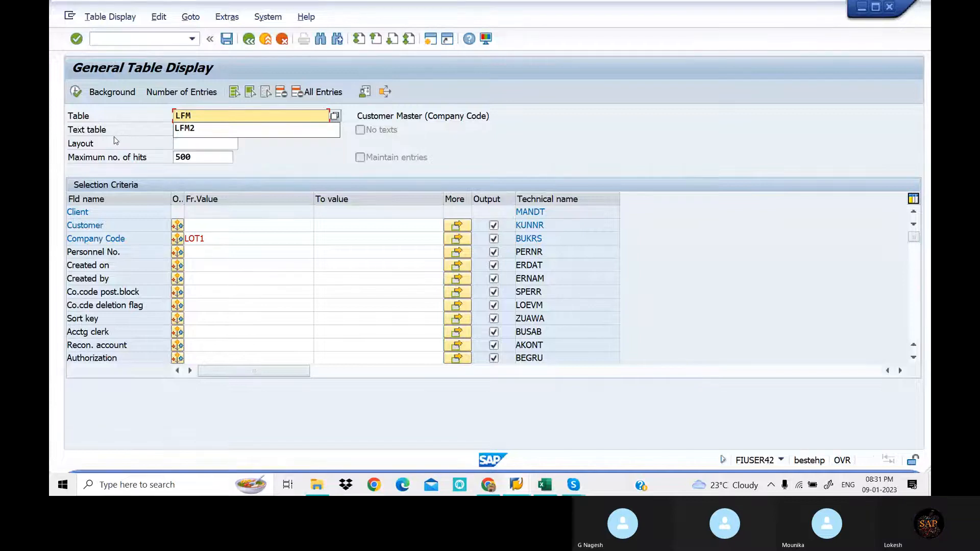
{"action": "type", "text": "2"}
{"action": "key", "text": "Return"}
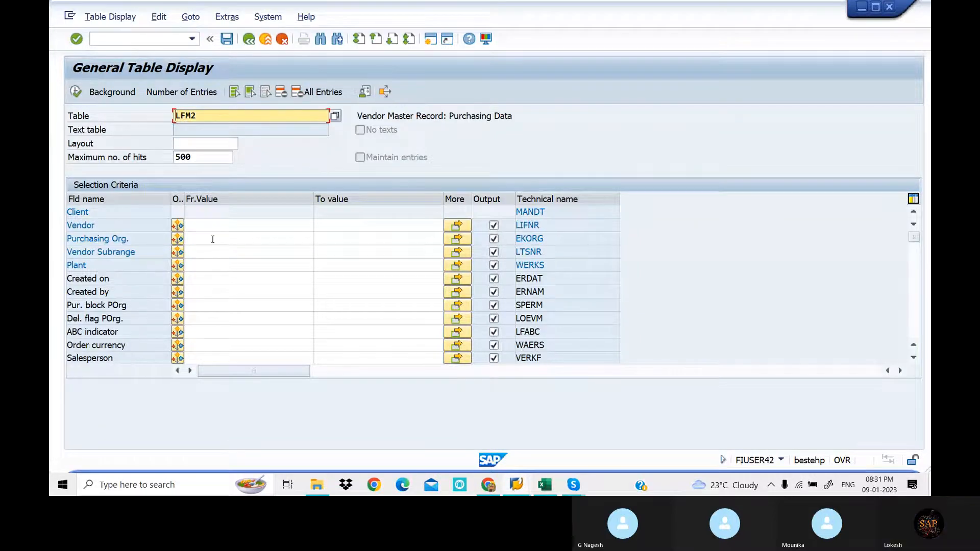
Display the LFM2 entries without selection criteria, review the vendor purchasing records and return to the table selection
{"action": "left_click", "coordinate": [76, 92]}
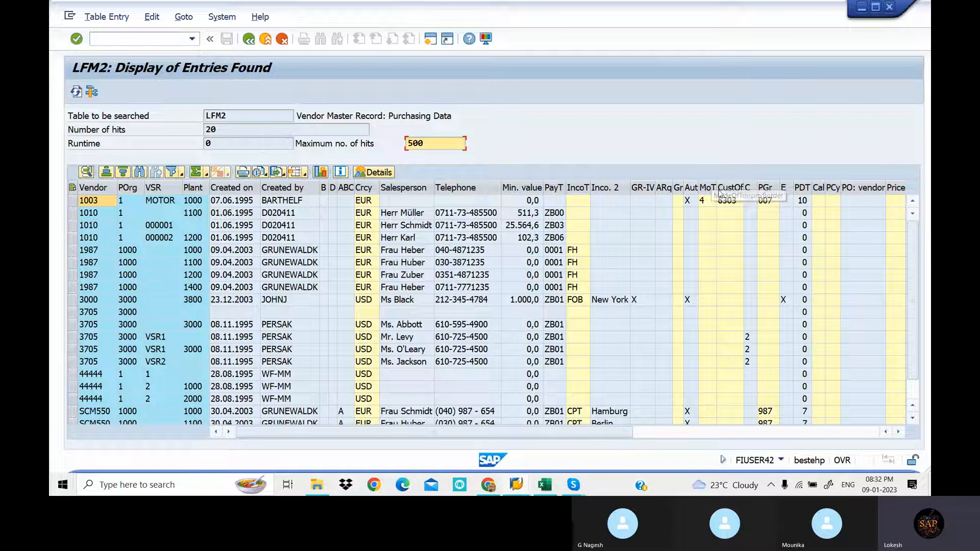
{"action": "scroll", "coordinate": [734, 247], "scroll_direction": "down", "scroll_amount": 1}
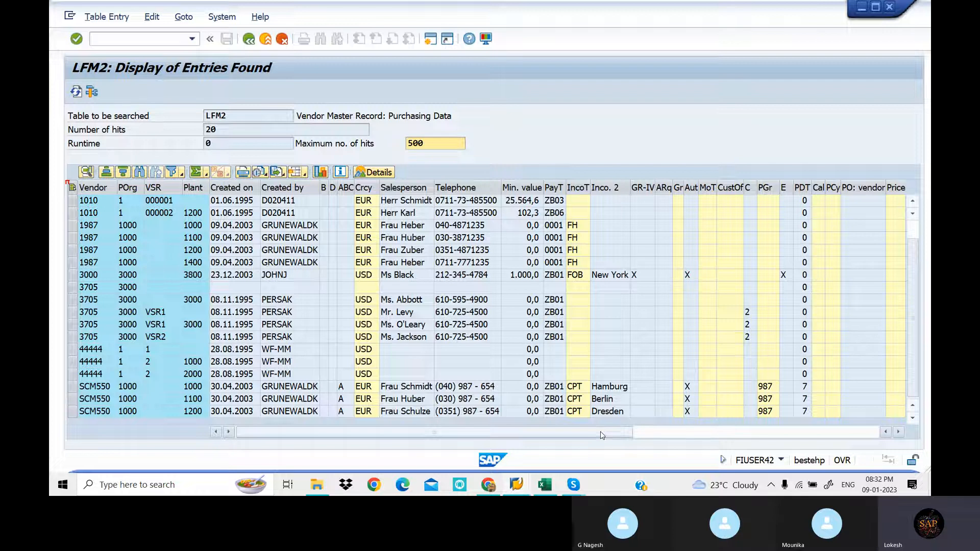
{"action": "mouse_move", "coordinate": [602, 435]}
{"action": "left_mouse_down"}
{"action": "mouse_move", "coordinate": [749, 439]}
{"action": "mouse_move", "coordinate": [589, 435]}
{"action": "left_mouse_up"}
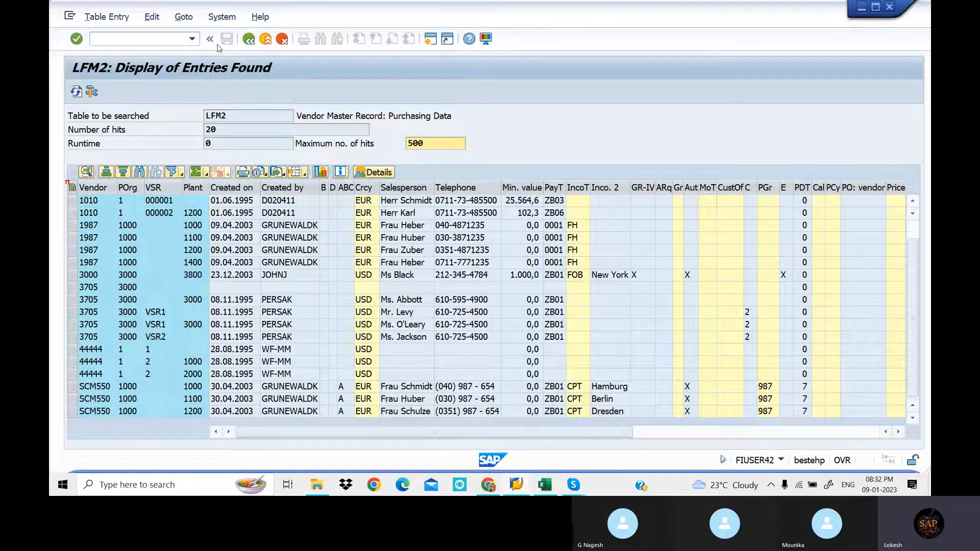
{"action": "left_click", "coordinate": [248, 40]}
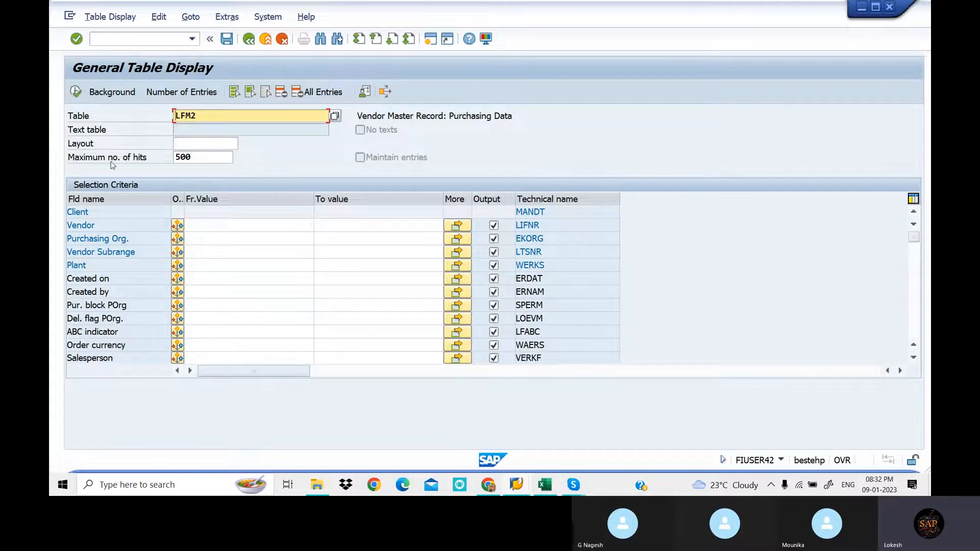
Switch to the With Holding Tax workbook and review the types of master data and the customer/company table on the TABLES sheet
{"action": "left_click", "coordinate": [545, 486]}
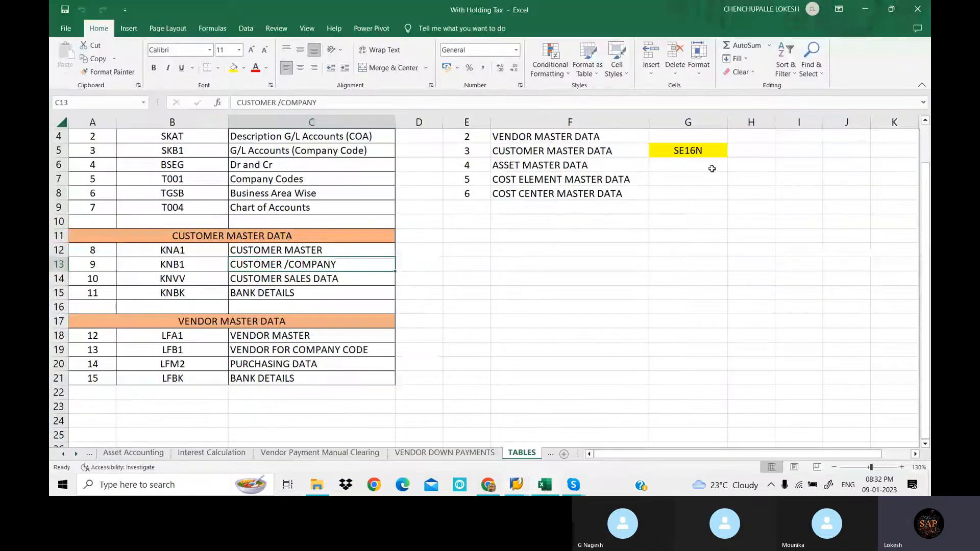
{"action": "scroll", "coordinate": [662, 211], "scroll_direction": "up", "scroll_amount": 1}
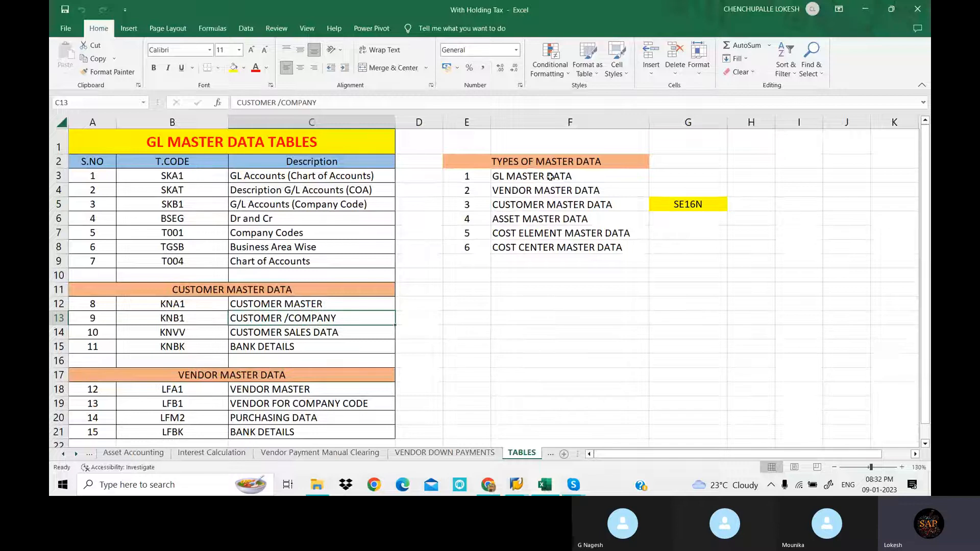
{"action": "left_click_drag", "start_coordinate": [589, 173], "coordinate": [589, 375]}
{"action": "left_click", "coordinate": [529, 205]}
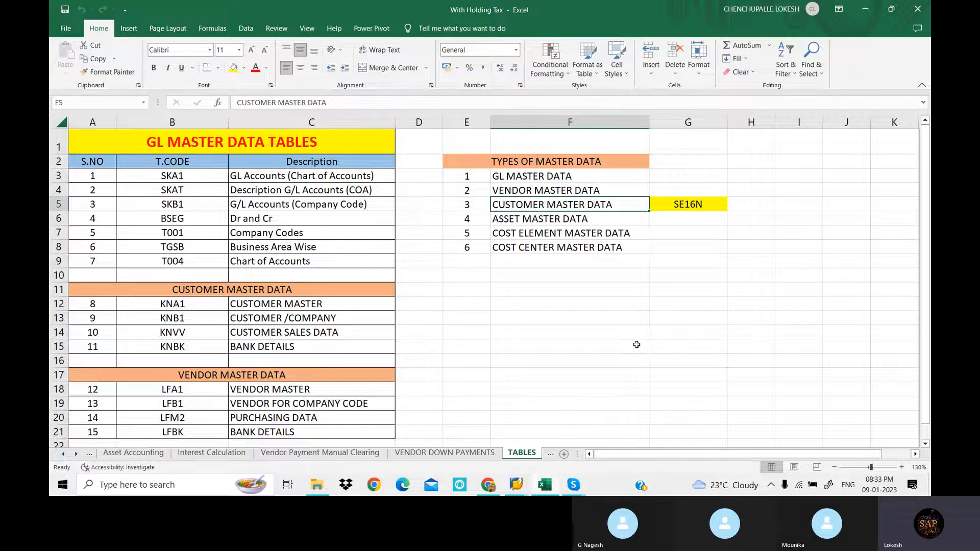
{"action": "left_click", "coordinate": [361, 321]}
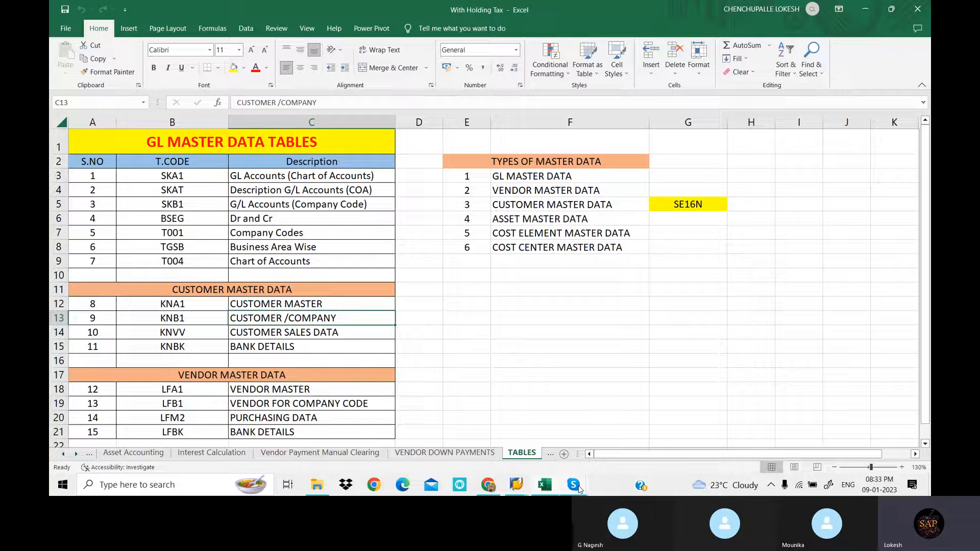
Switch to SAP General Table Display and look over the selection criteria of the vendor purchasing data table LFM2
{"action": "mouse_move", "coordinate": [579, 489]}
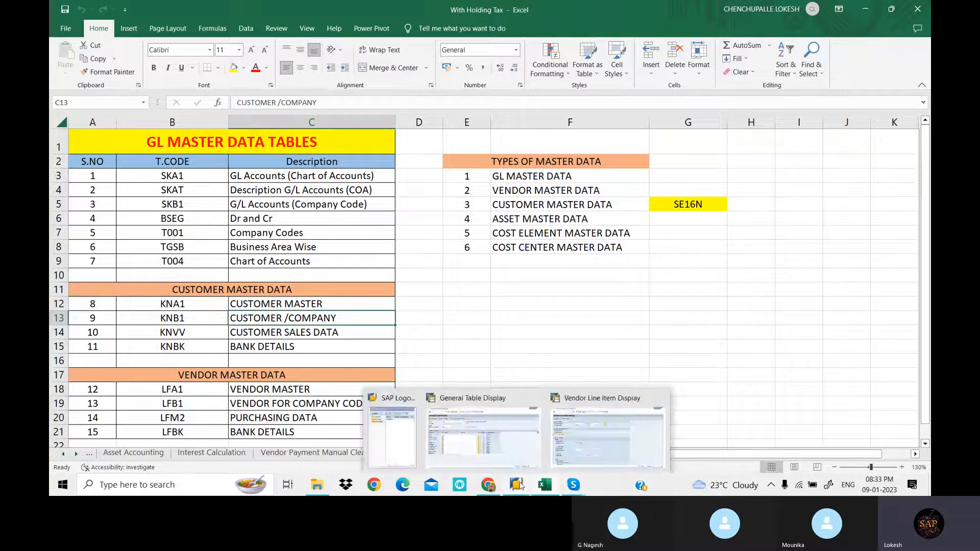
{"action": "left_click", "coordinate": [499, 437]}
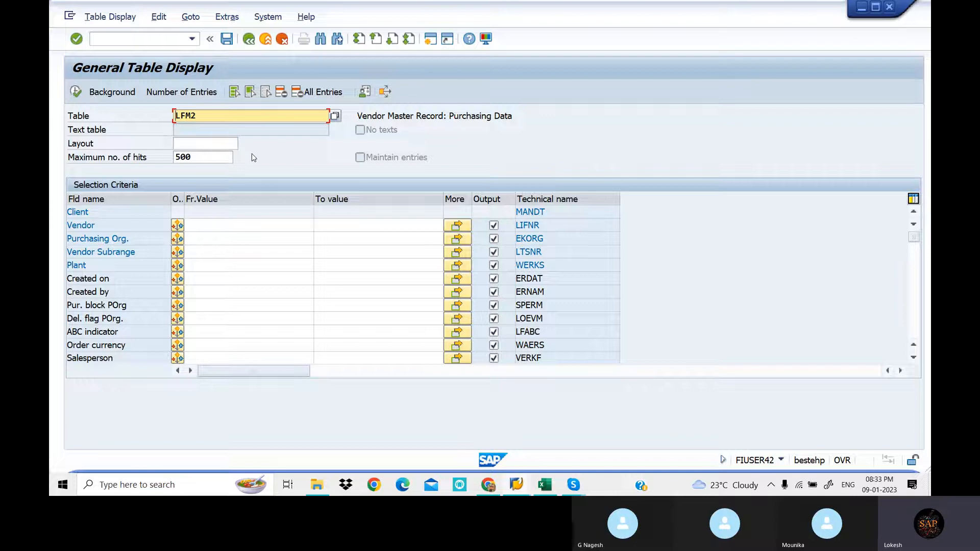
{"action": "left_click", "coordinate": [316, 238]}
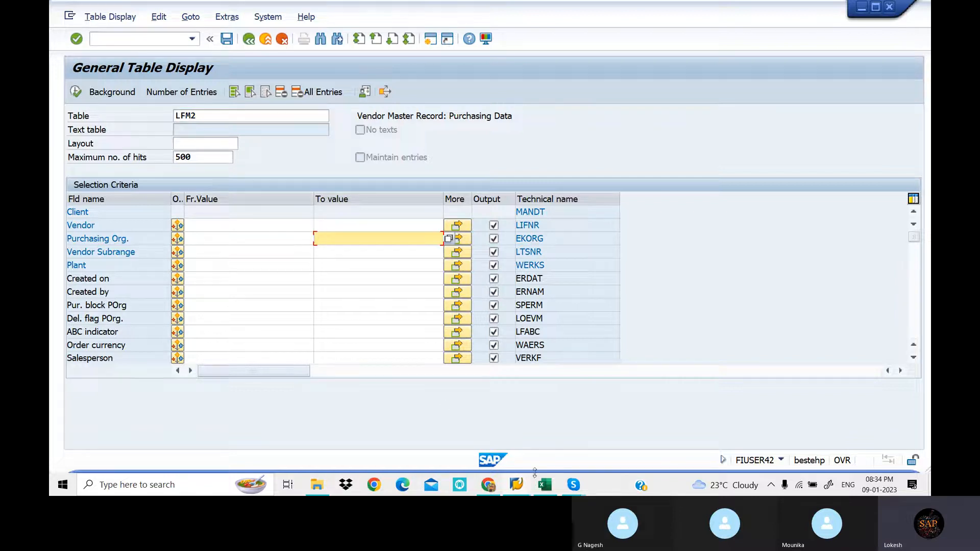
Return to the With Holding Tax workbook's TABLES sheet in Excel and bring up the Skype group call window
{"action": "mouse_move", "coordinate": [555, 492]}
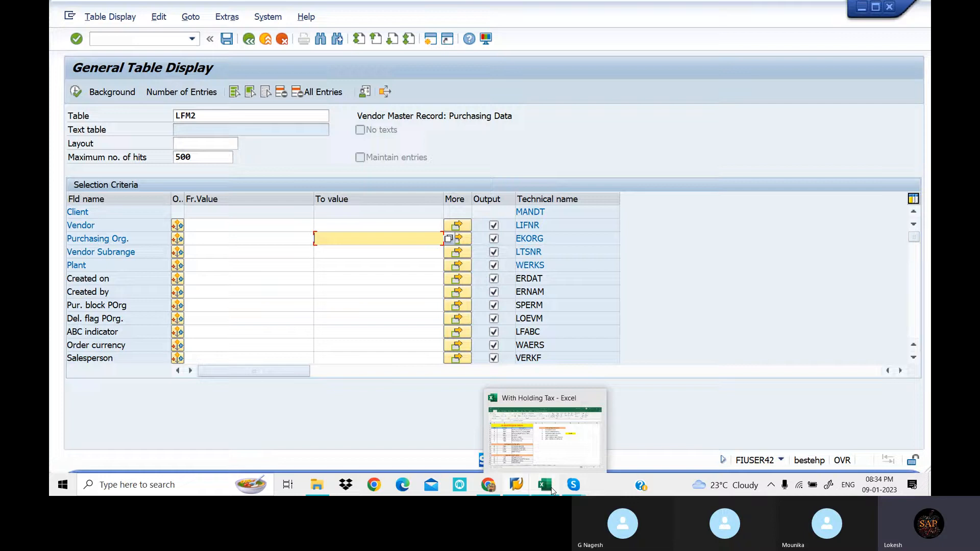
{"action": "left_click", "coordinate": [555, 446]}
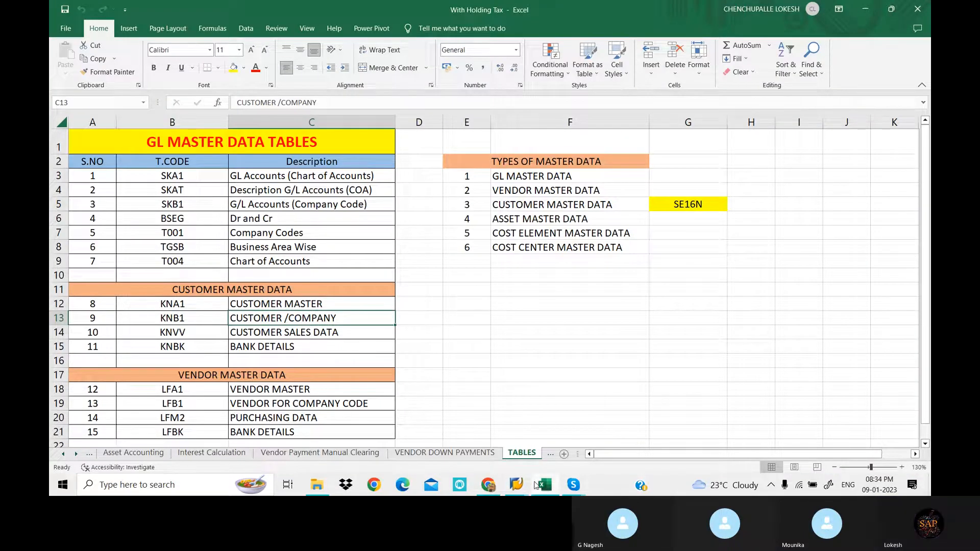
{"action": "left_click", "coordinate": [519, 485]}
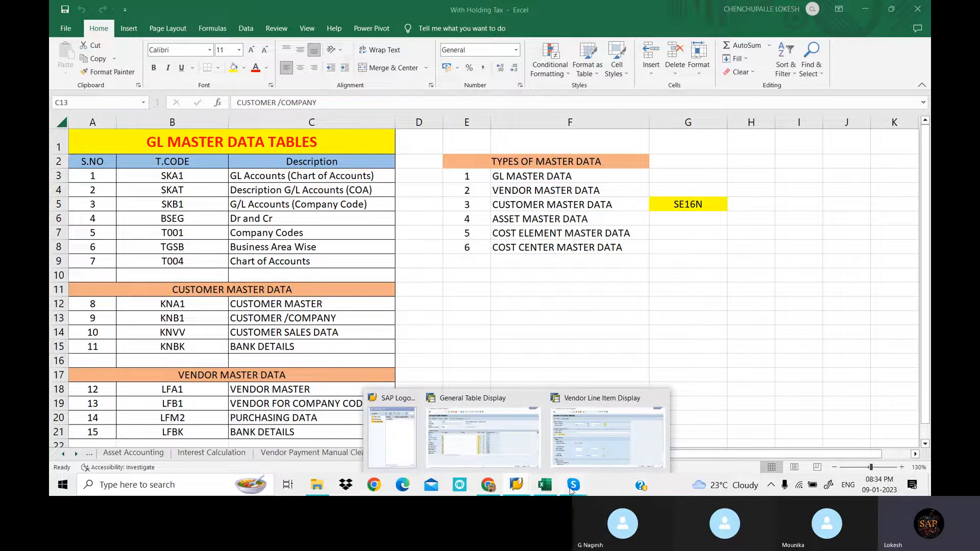
{"action": "mouse_move", "coordinate": [573, 489]}
{"action": "left_click", "coordinate": [566, 466]}
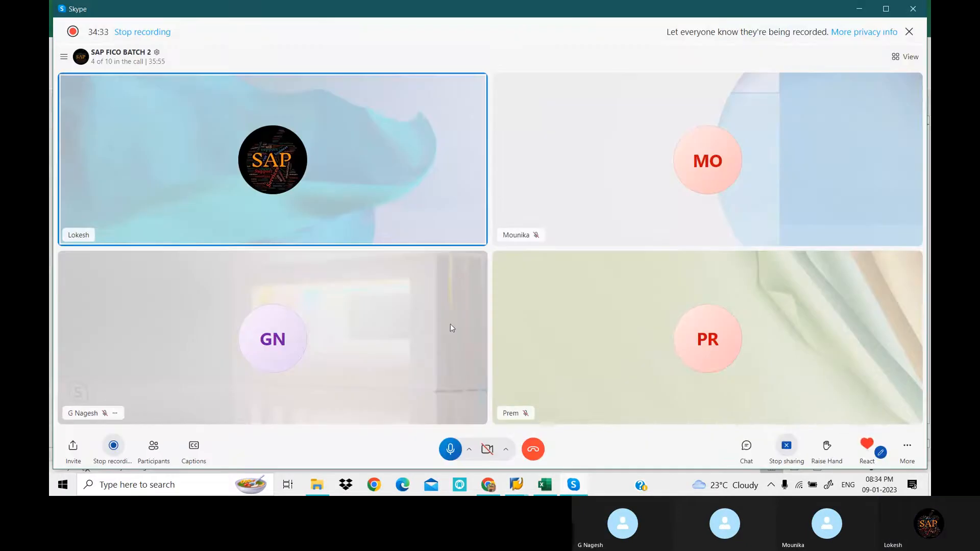